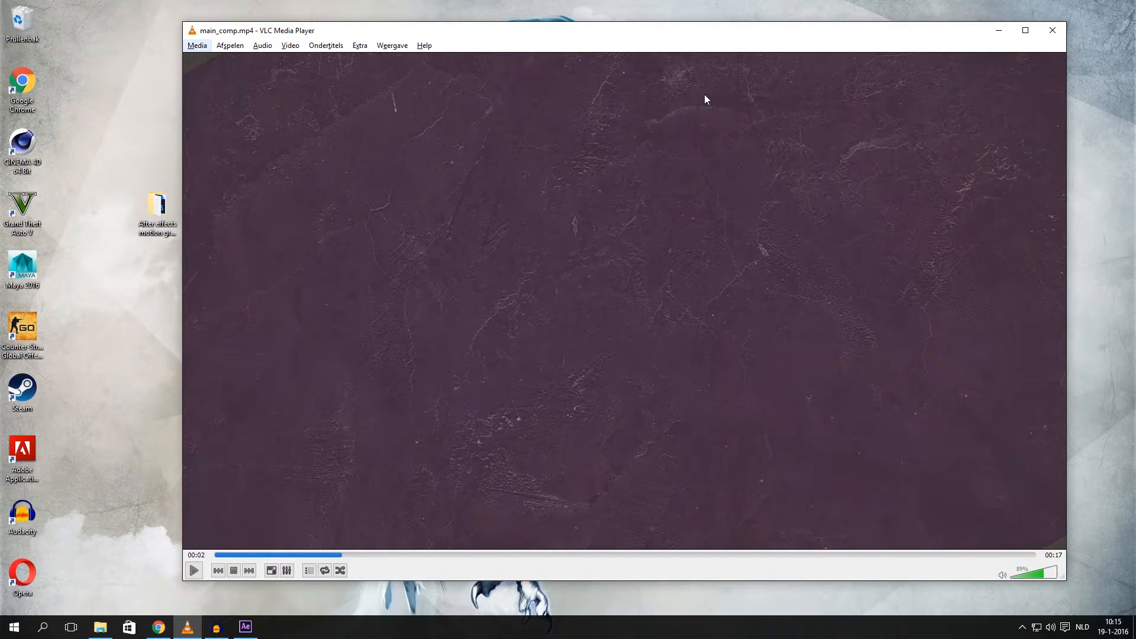
Preview the finished main_comp.mp4 animation, playing it and scrubbing through the desk scene and the frames that follow
left_click(195, 571)
left_click(195, 571)
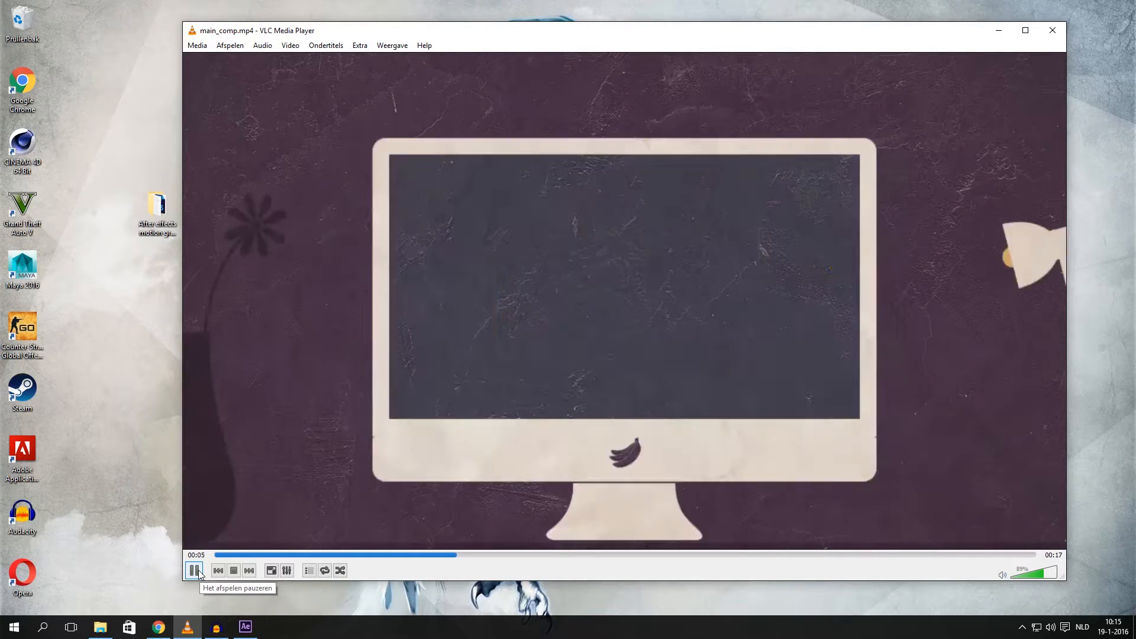
left_click(195, 570)
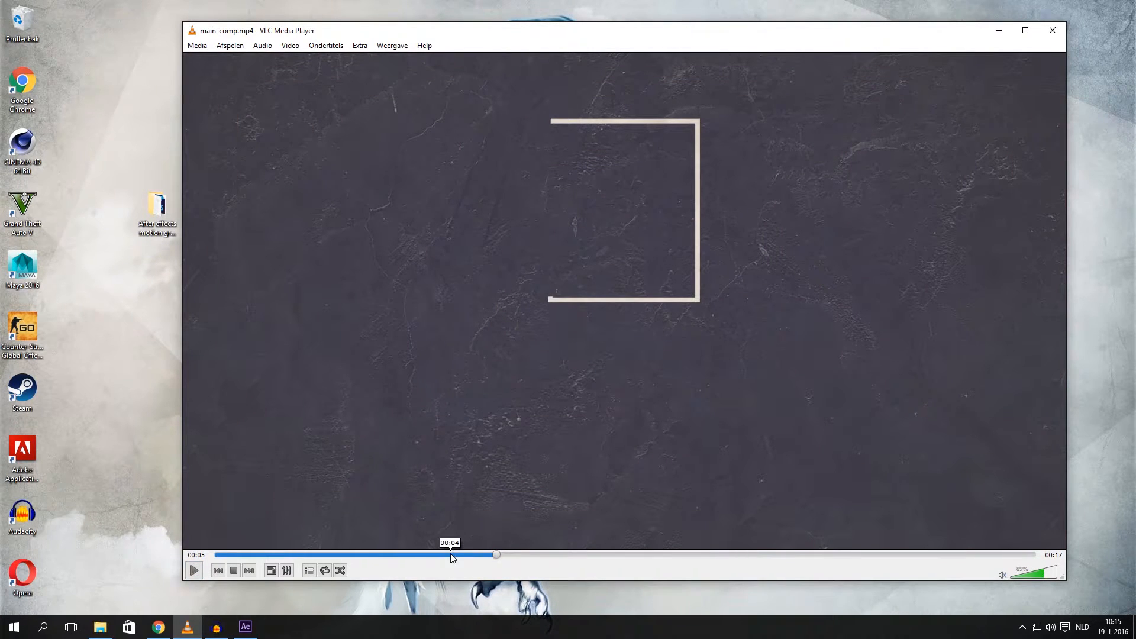
left_click_drag(453, 556, 542, 553)
left_click(624, 555)
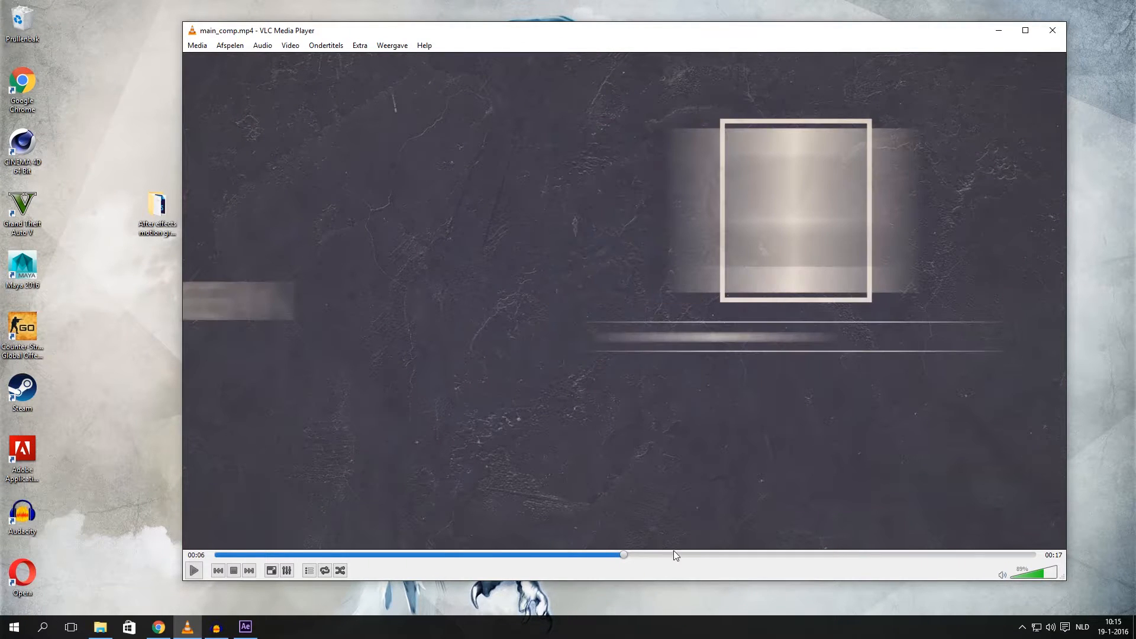
left_click(389, 555)
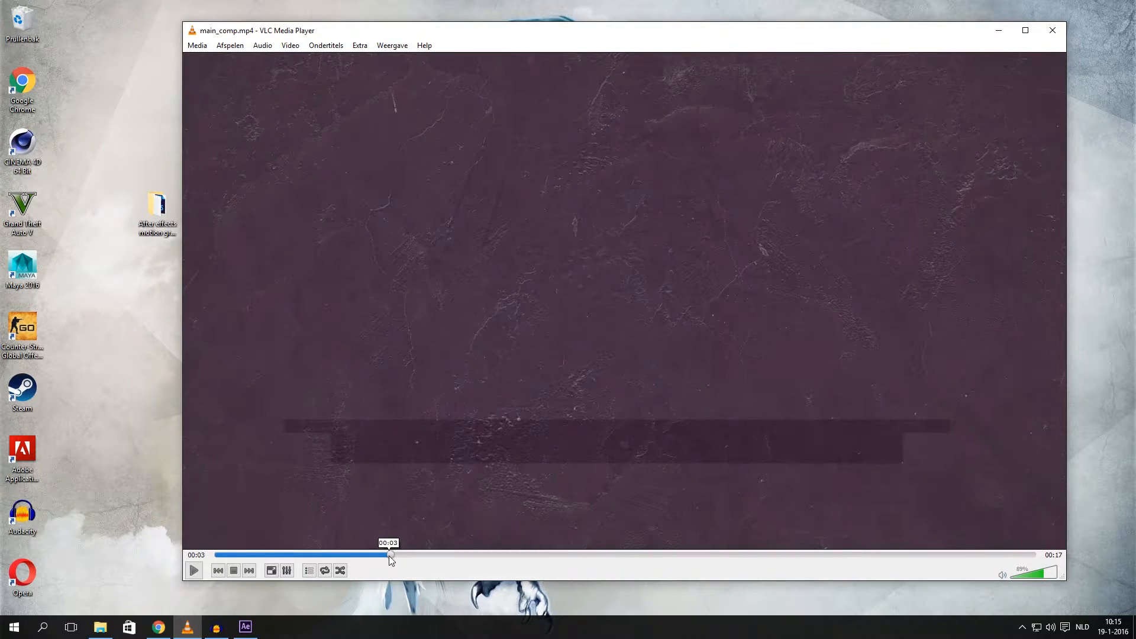
left_click_drag(388, 555, 436, 560)
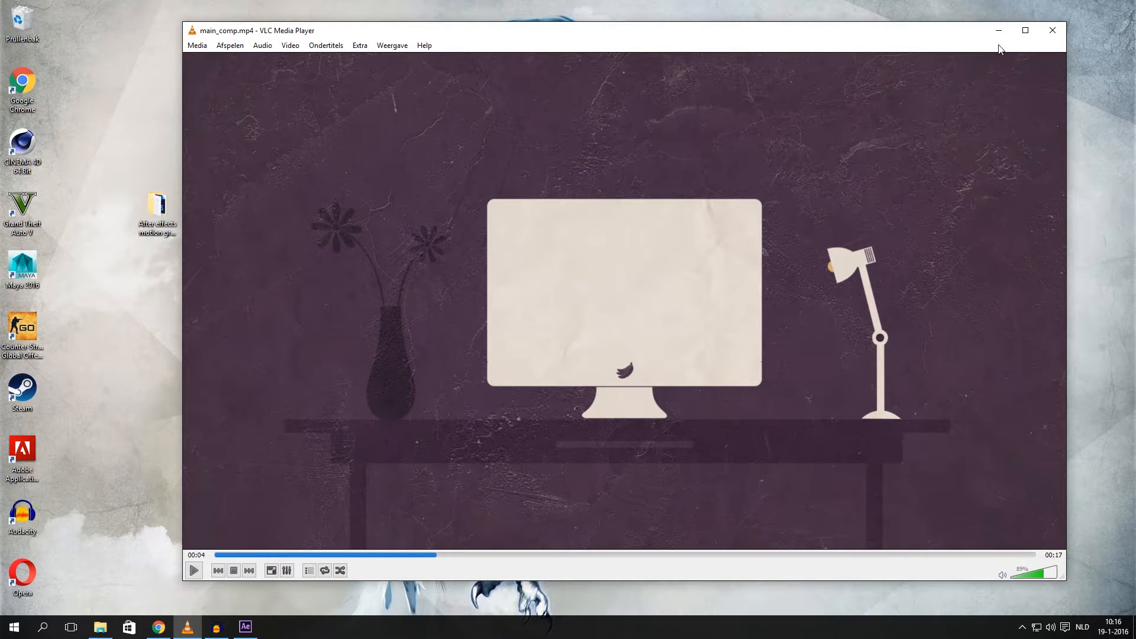
left_click(447, 556)
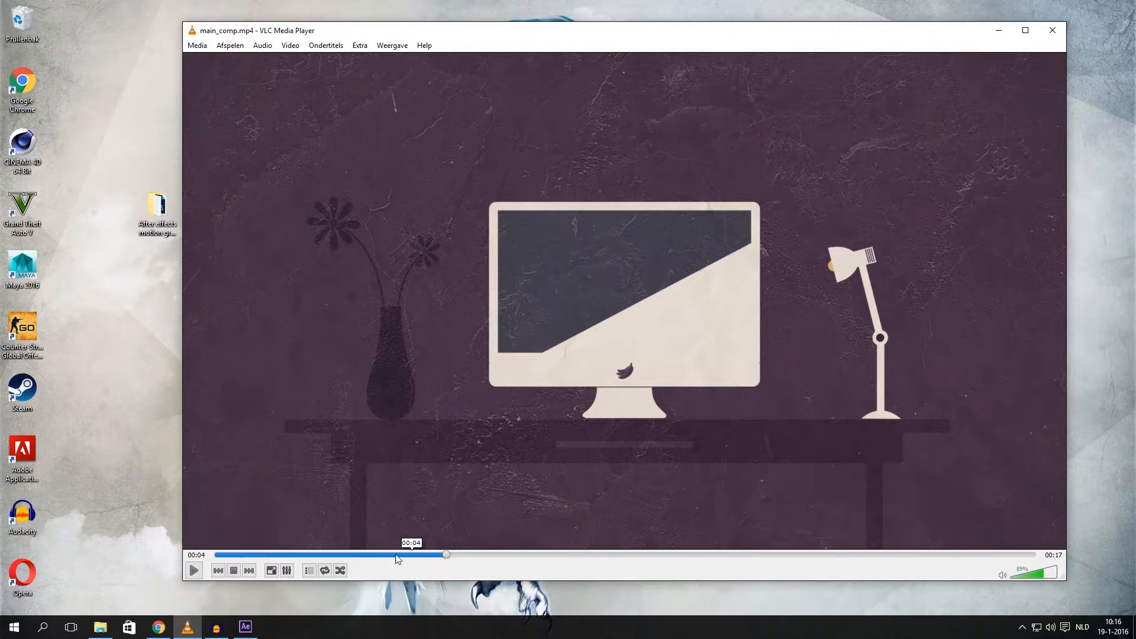
Switch to After Effects and import desktop_graphic.psd as Composition - Retain Layer Sizes with Editable Layer Styles
left_click(255, 617)
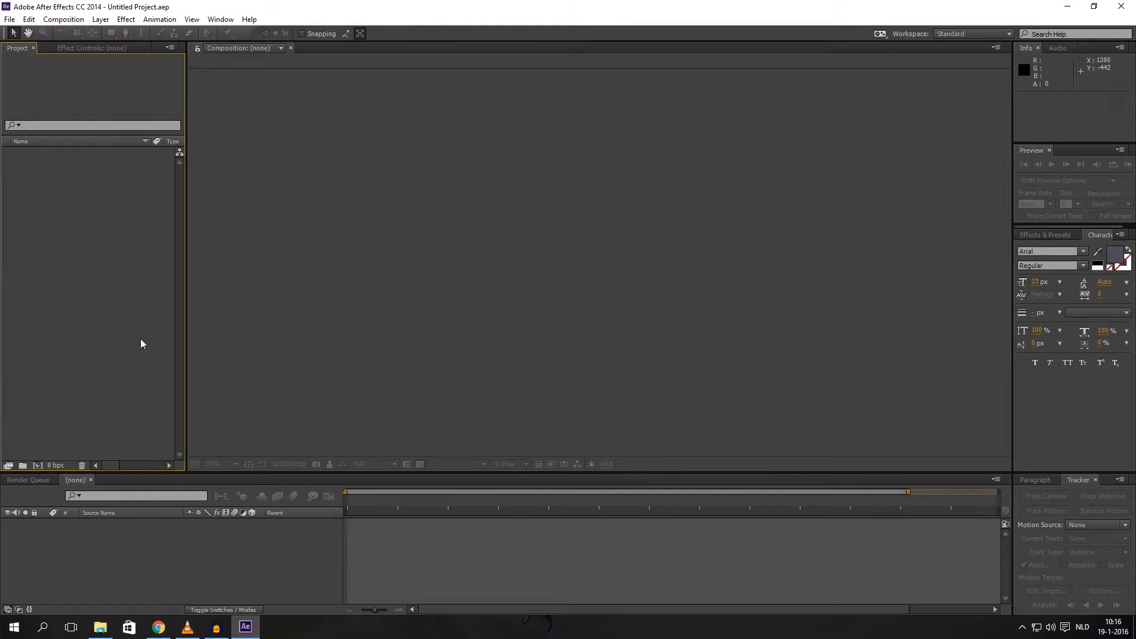
left_click(106, 626)
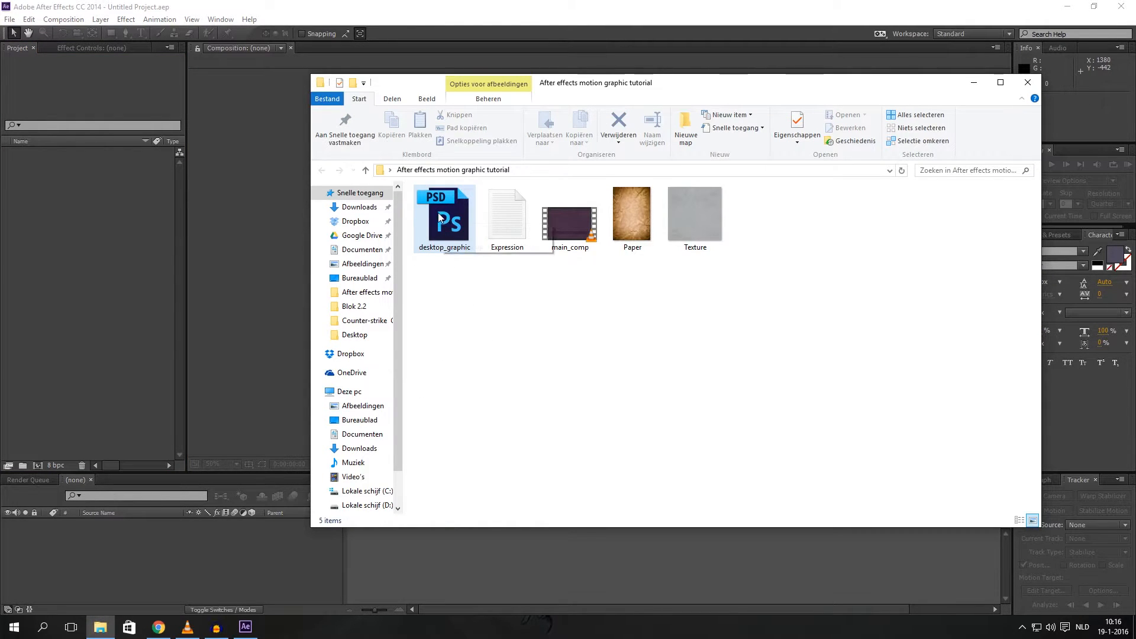
left_click_drag(441, 208, 73, 211)
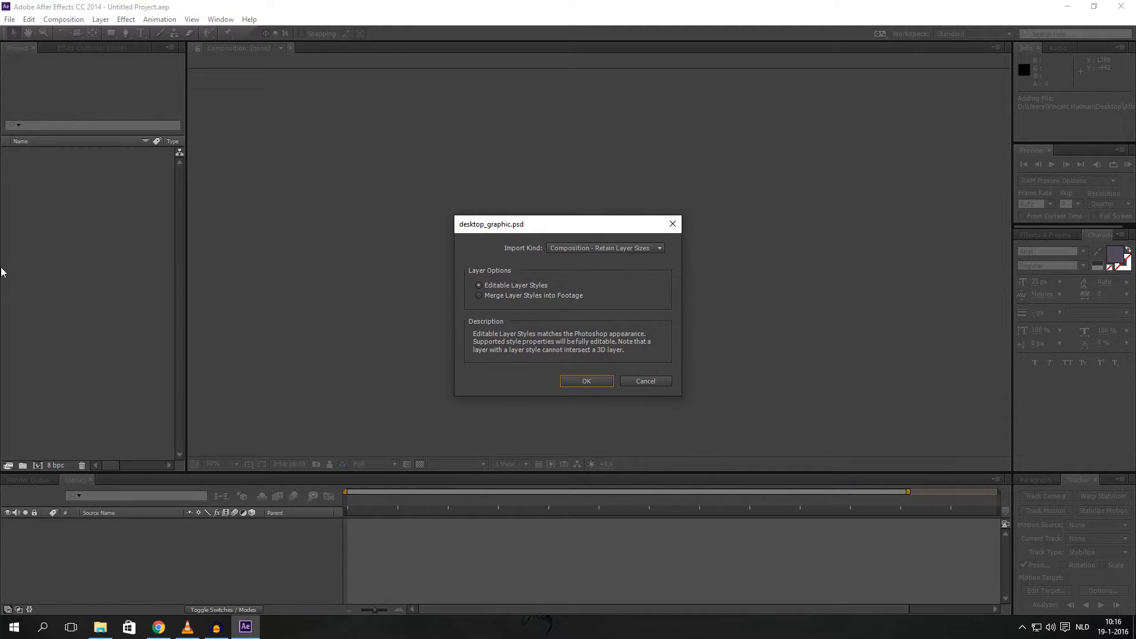
left_click(507, 295)
left_click(519, 287)
left_click(589, 248)
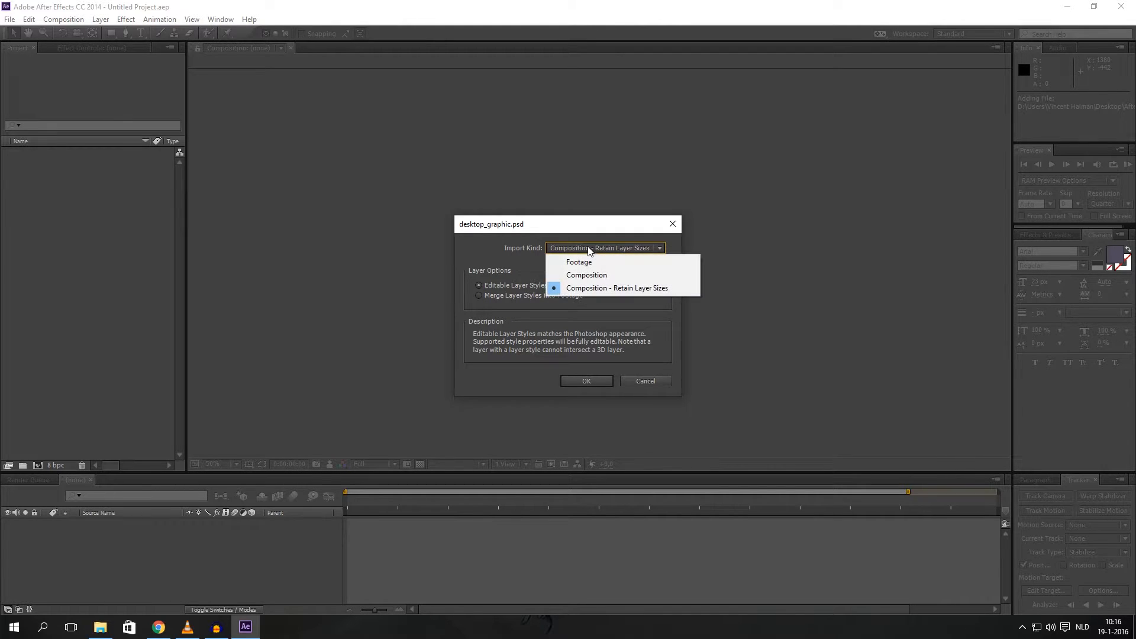
left_click(599, 289)
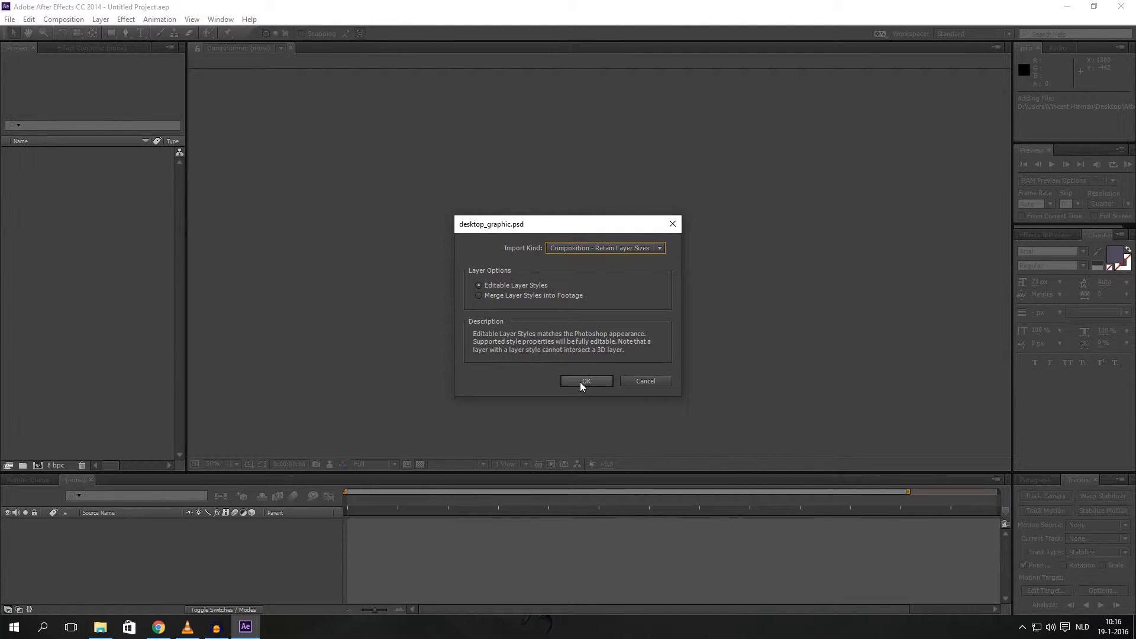
left_click(581, 383)
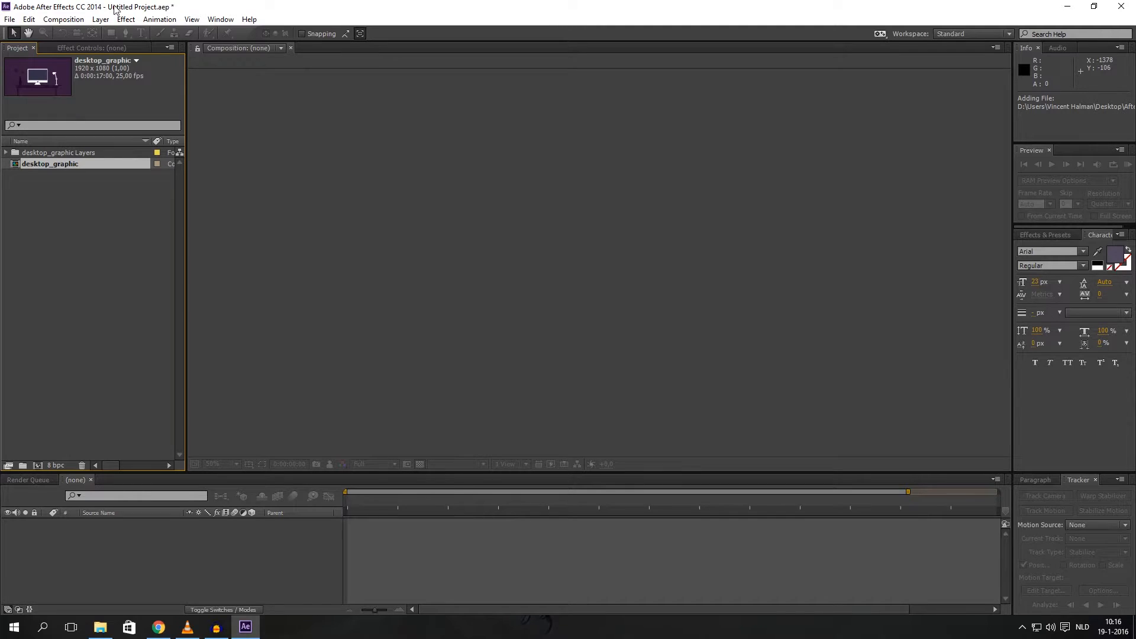
Check the composition settings of the imported desktop_graphic without changing them
left_click(63, 19)
left_click(77, 51)
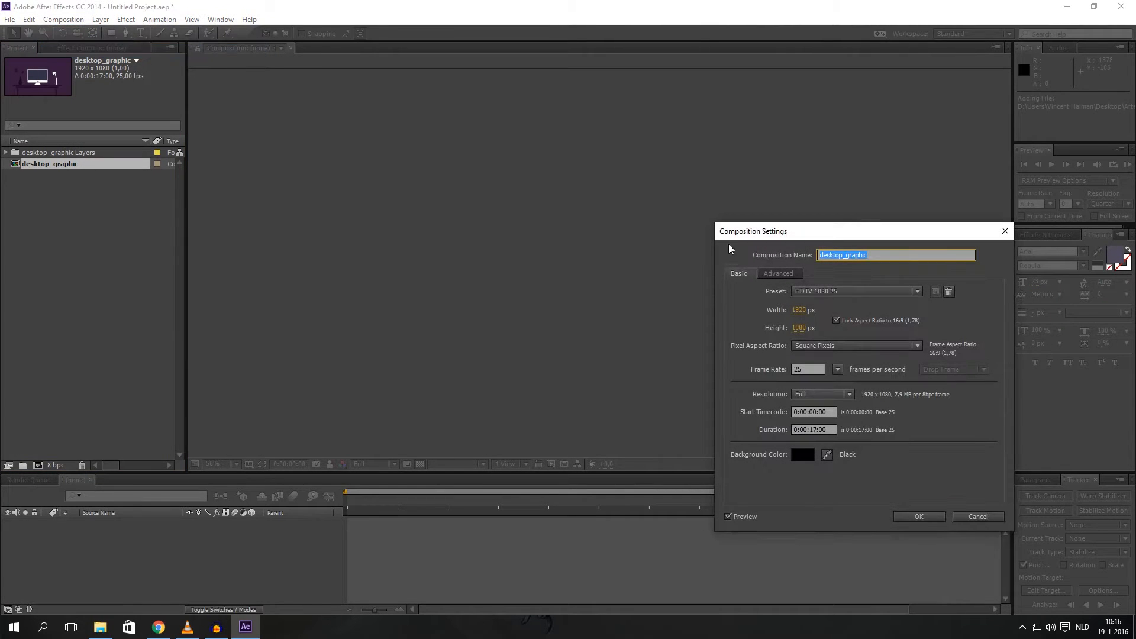
left_click(978, 517)
Look over the source files in the After effects motion graphic tutorial folder, then return to After Effects
left_click(100, 627)
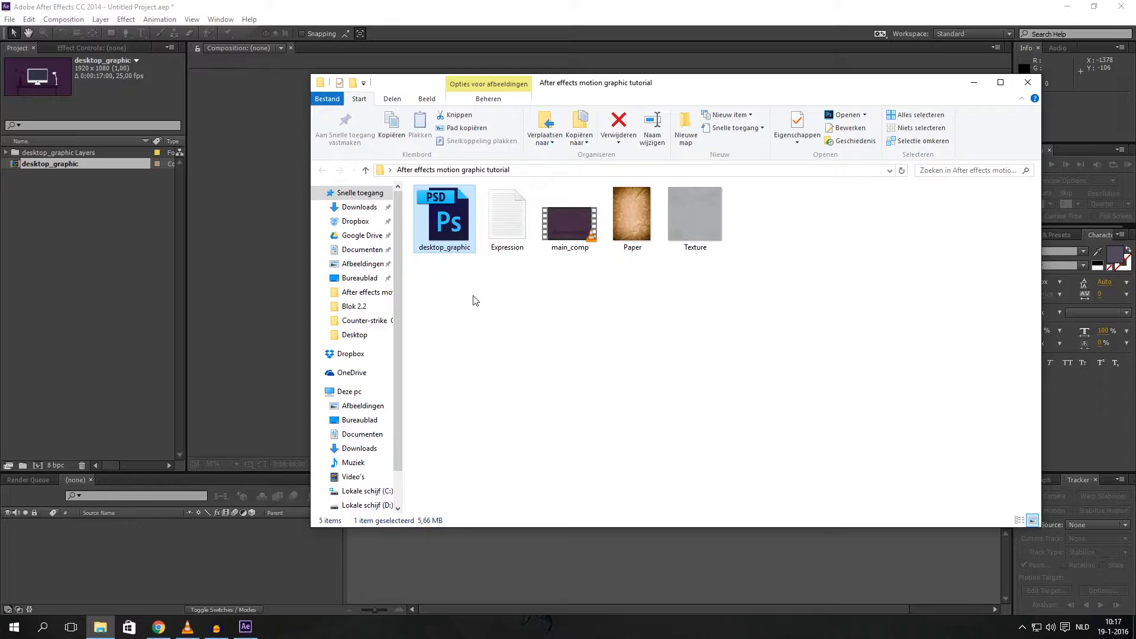
left_click_drag(534, 286, 435, 207)
left_click(629, 317)
left_click_drag(796, 297, 580, 204)
left_click(710, 314)
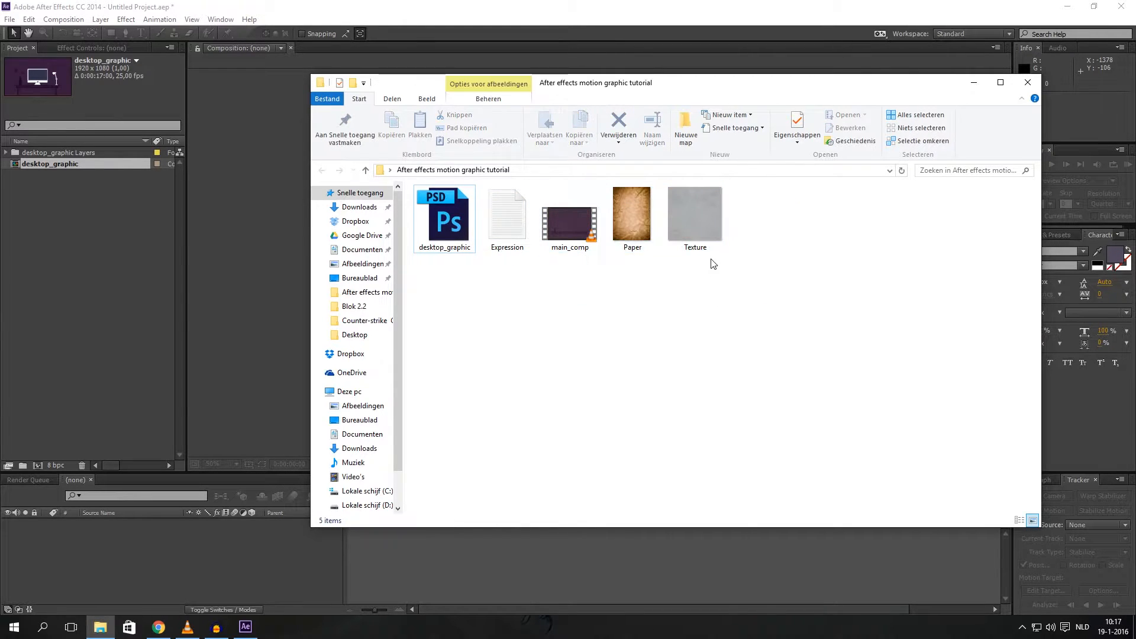
left_click(704, 233)
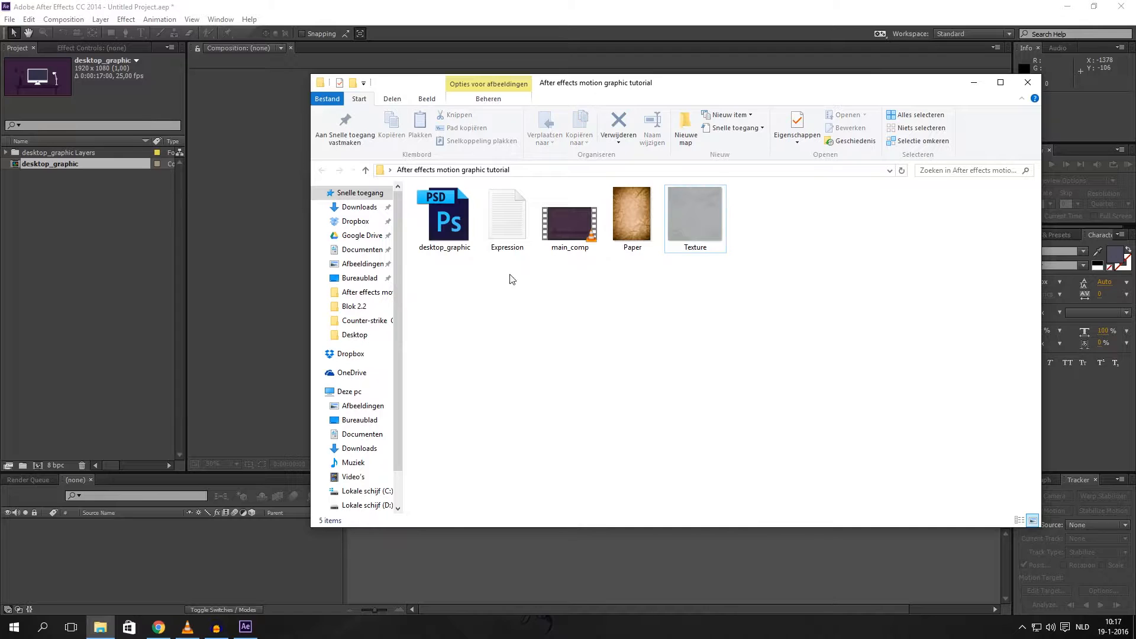
left_click(507, 237)
left_click(445, 228)
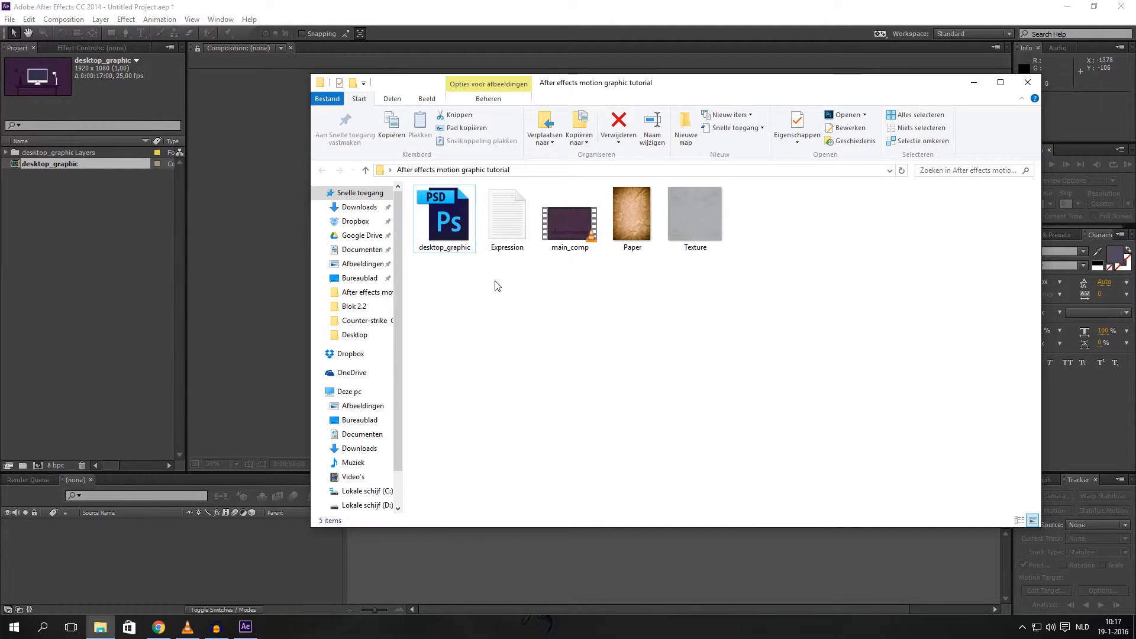
left_click_drag(518, 295, 425, 205)
left_click(483, 308)
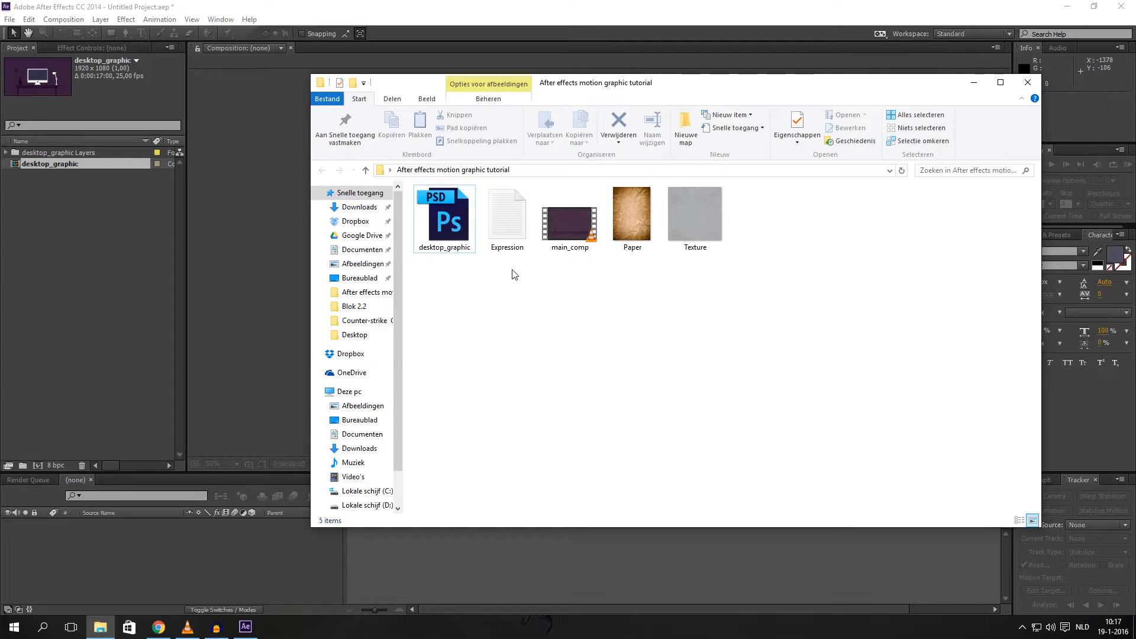
left_click(433, 12)
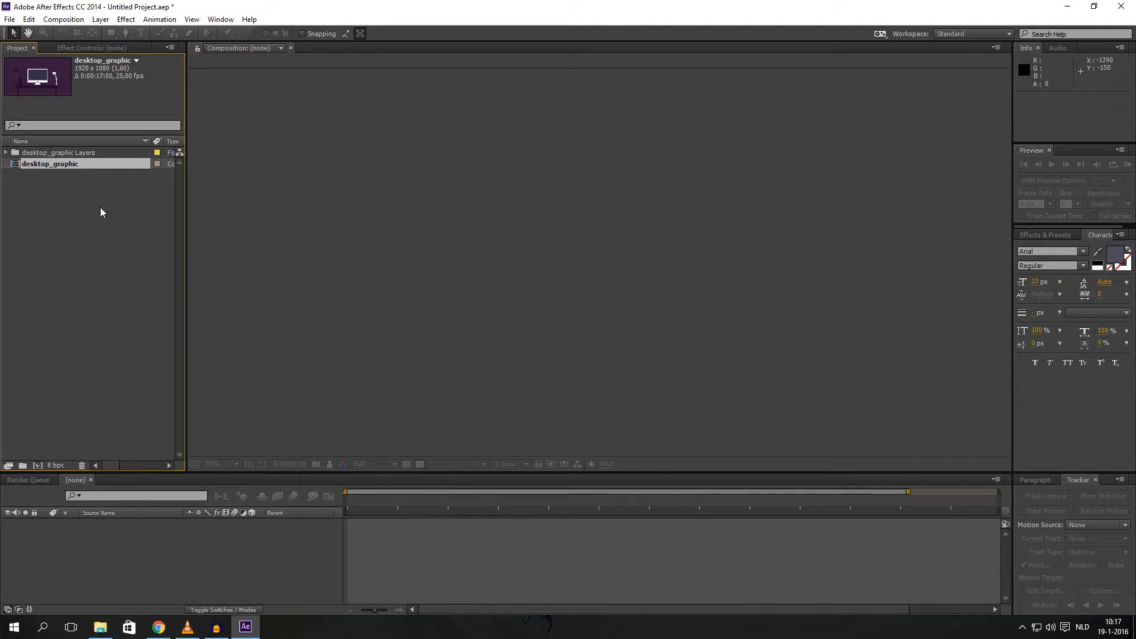
Create a new composition in the timeline that contains the desktop_graphic composition as a layer
left_click(114, 265)
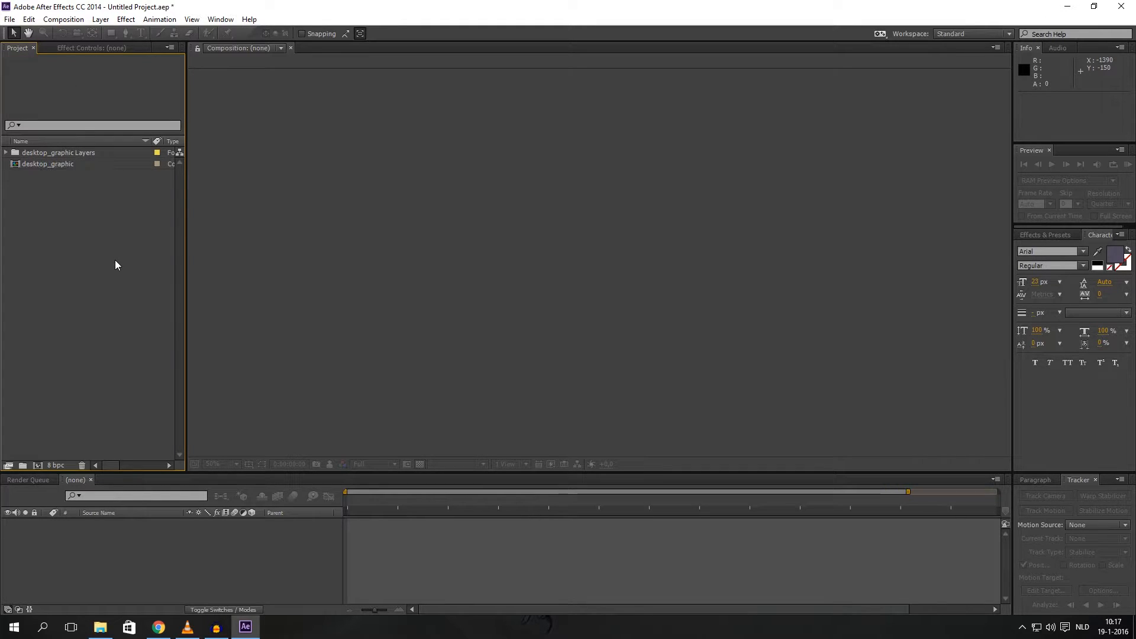
left_click(45, 168)
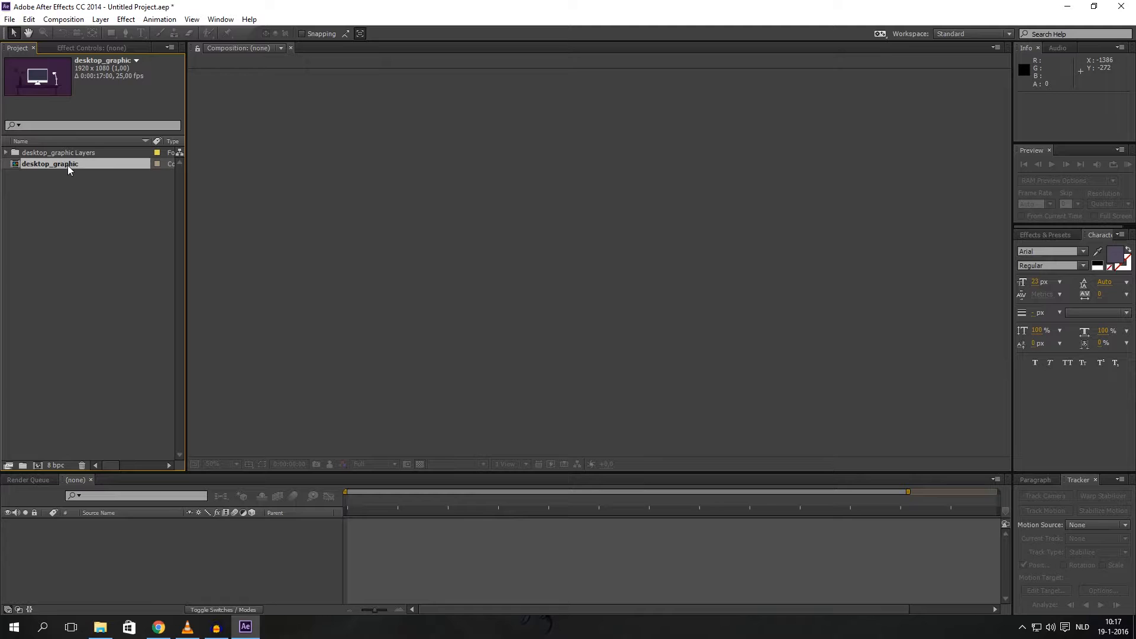
left_click_drag(67, 168, 157, 542)
left_click(164, 545)
left_click(21, 205)
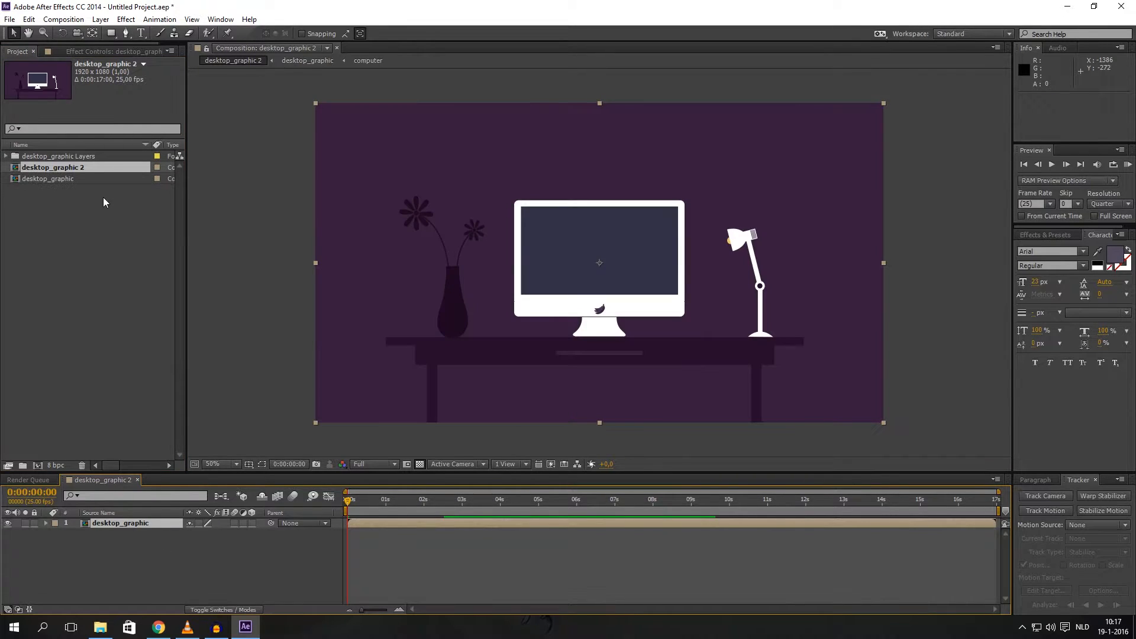
left_click(61, 179)
left_click(65, 169)
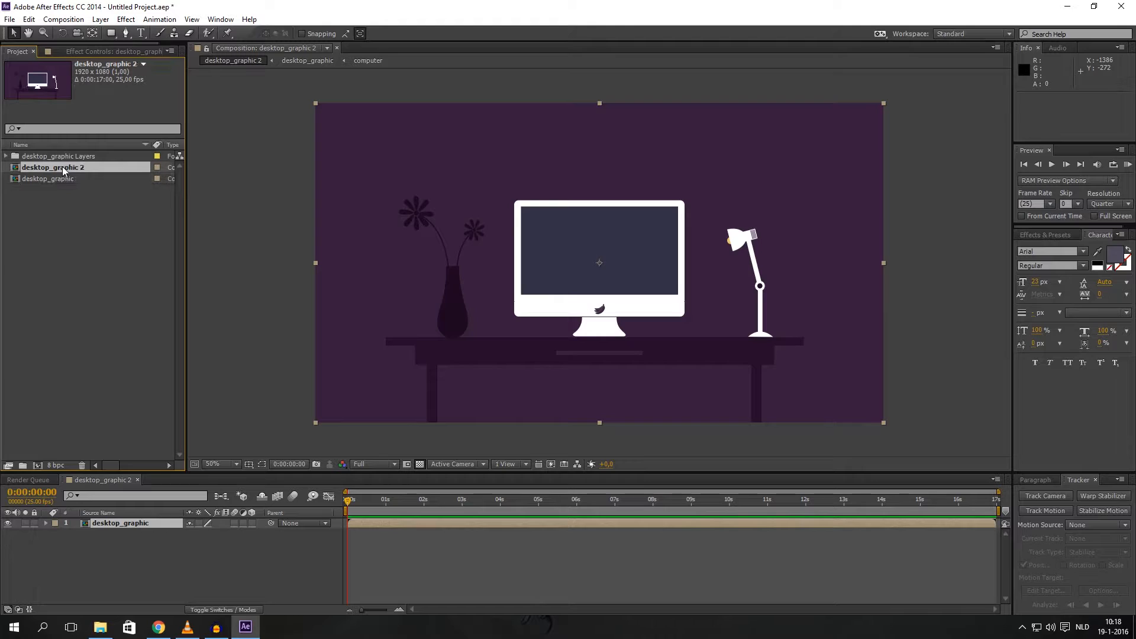
left_click(66, 178)
left_click(68, 168)
right_click(71, 171)
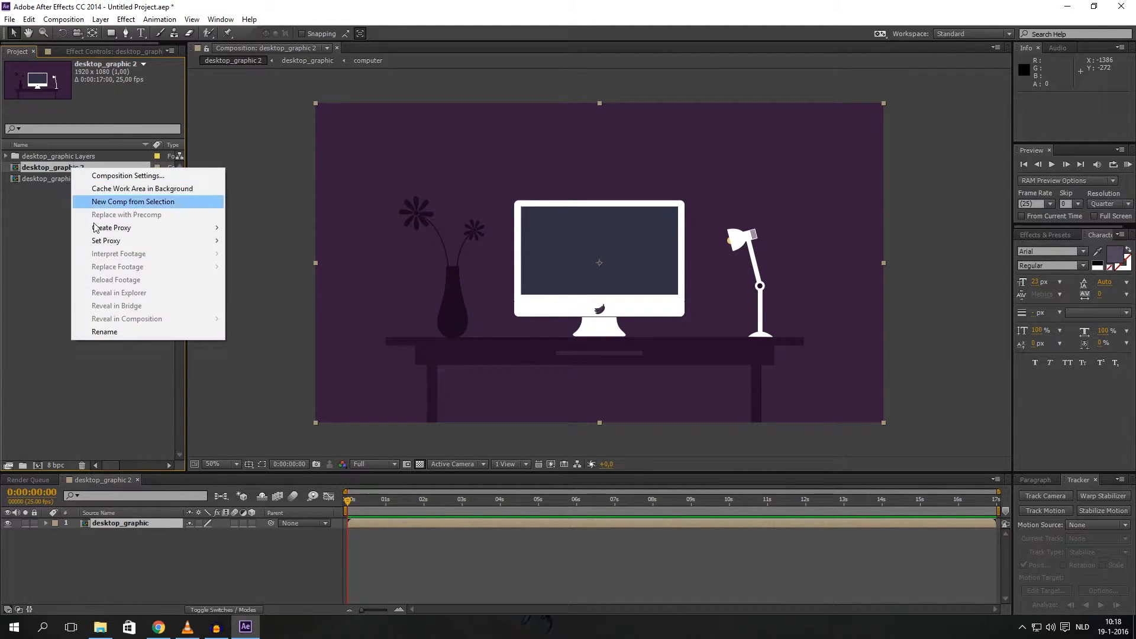
left_click(101, 328)
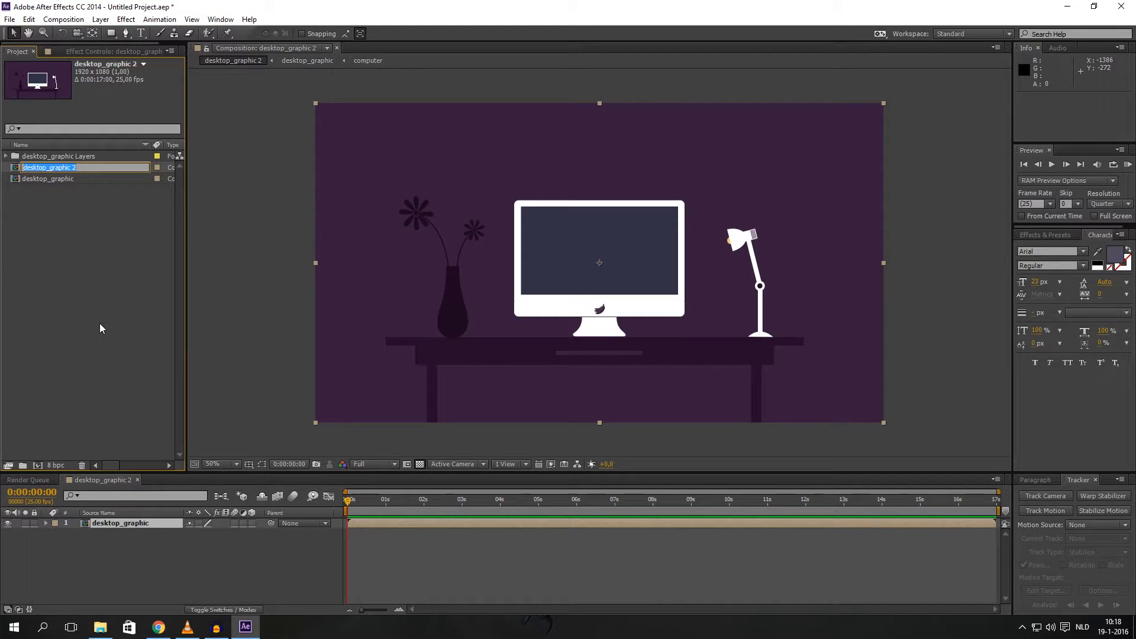
left_click(100, 327)
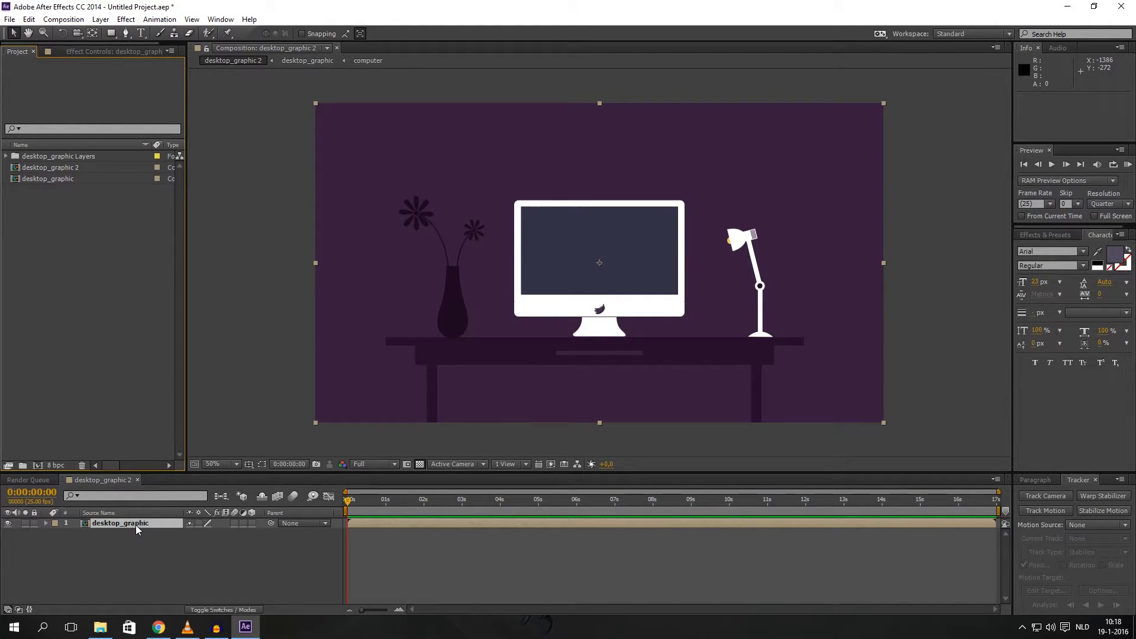
left_click(163, 571)
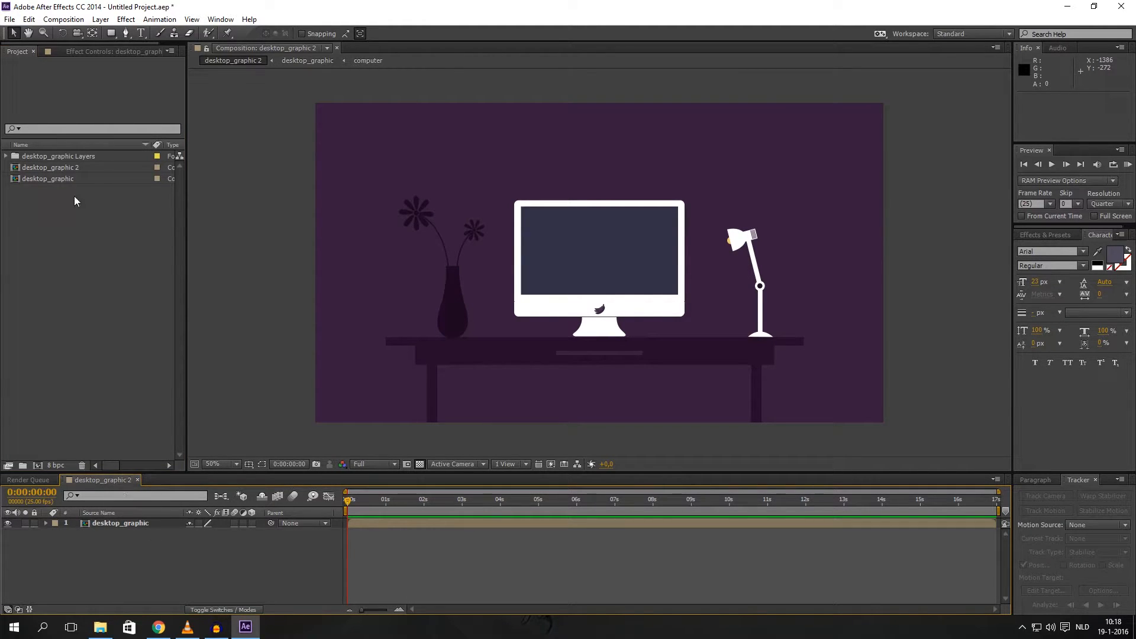
Rename the desktop_graphic 2 composition as main_comp
left_click(76, 168)
right_click(76, 168)
left_click(117, 332)
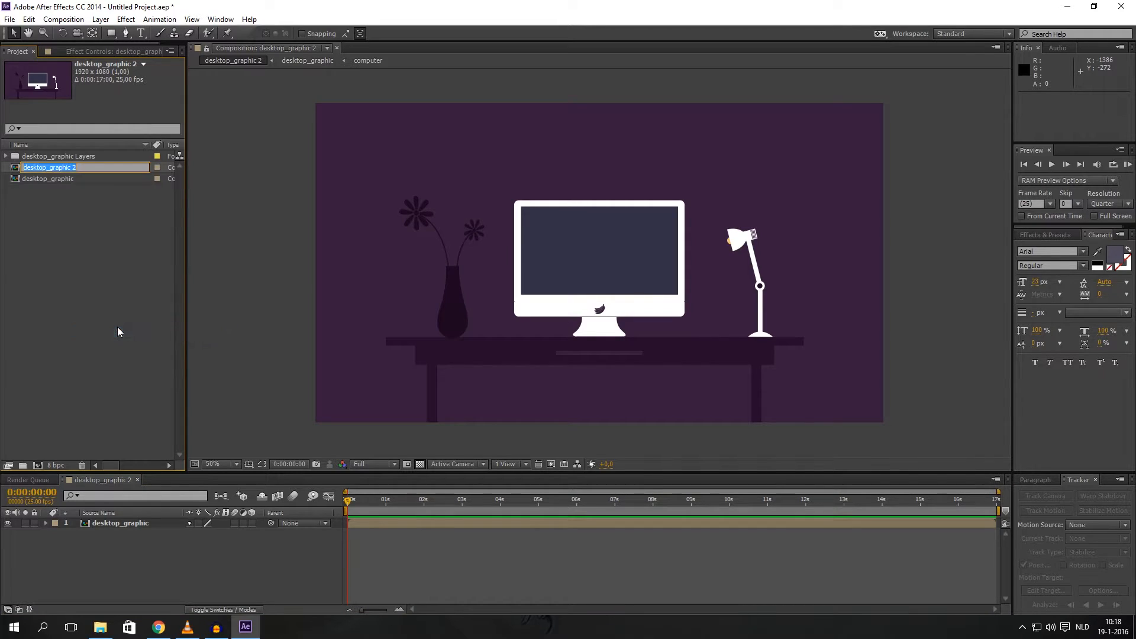
type("main_comp")
key("Return")
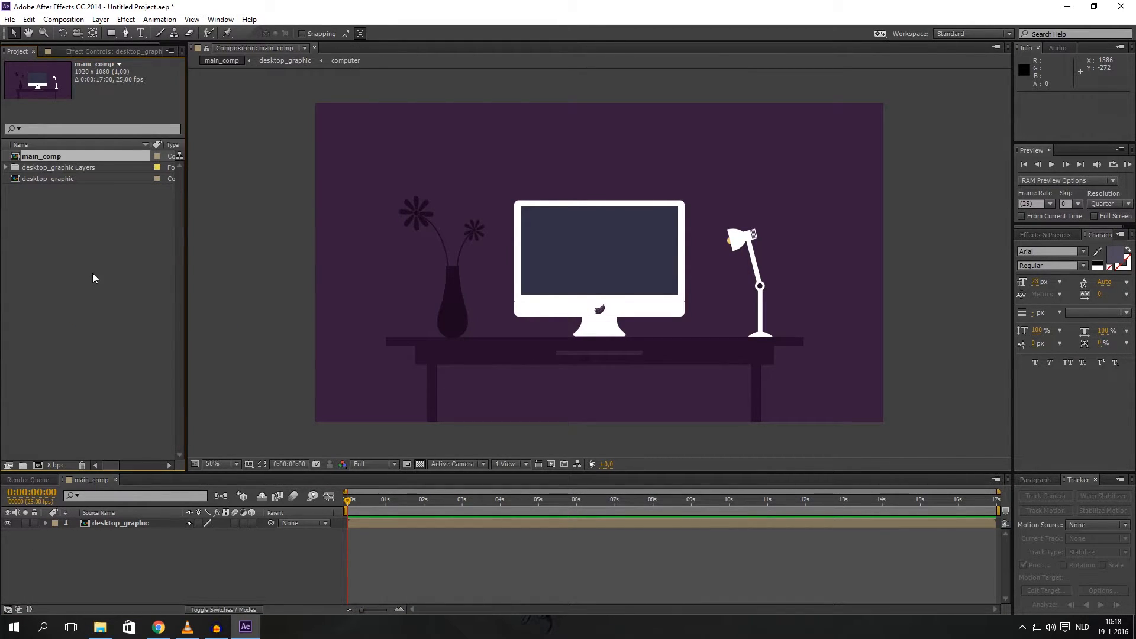
Set the duration of the main_comp composition to 0:00:15:00
left_click(92, 278)
left_click(71, 180)
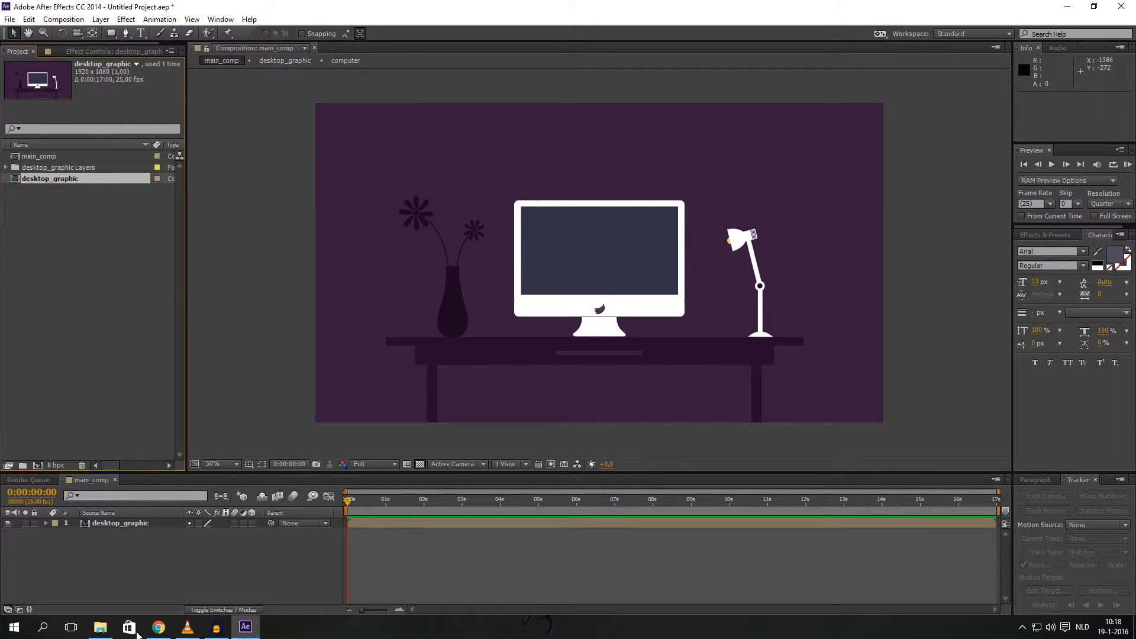
left_click(50, 158)
left_click(76, 20)
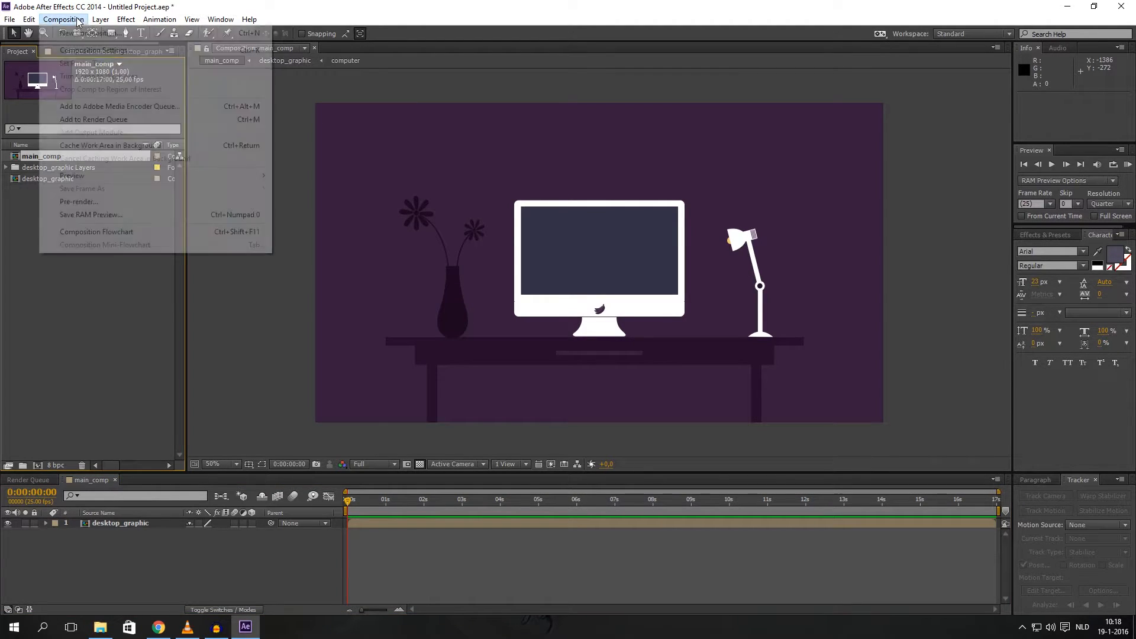
left_click(93, 50)
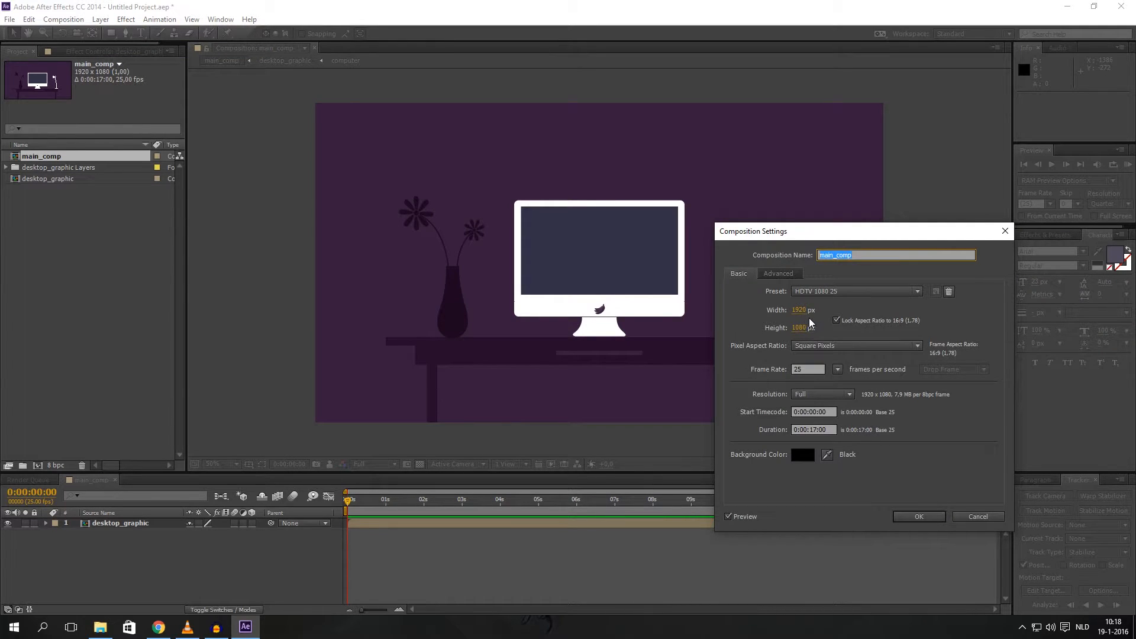
left_click(815, 429)
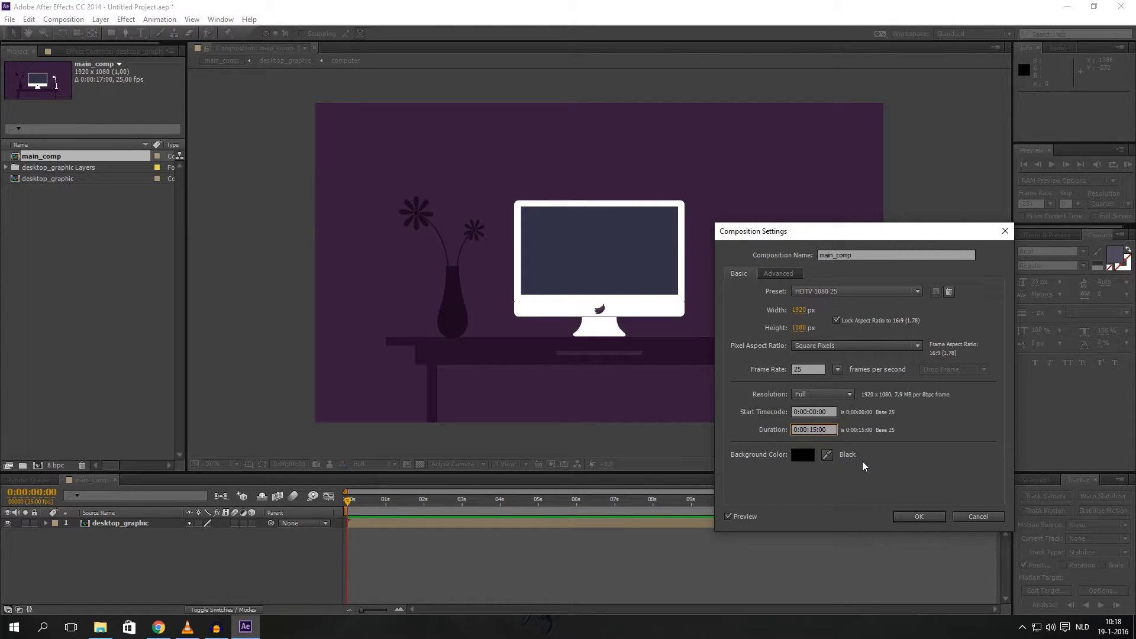
left_click(928, 517)
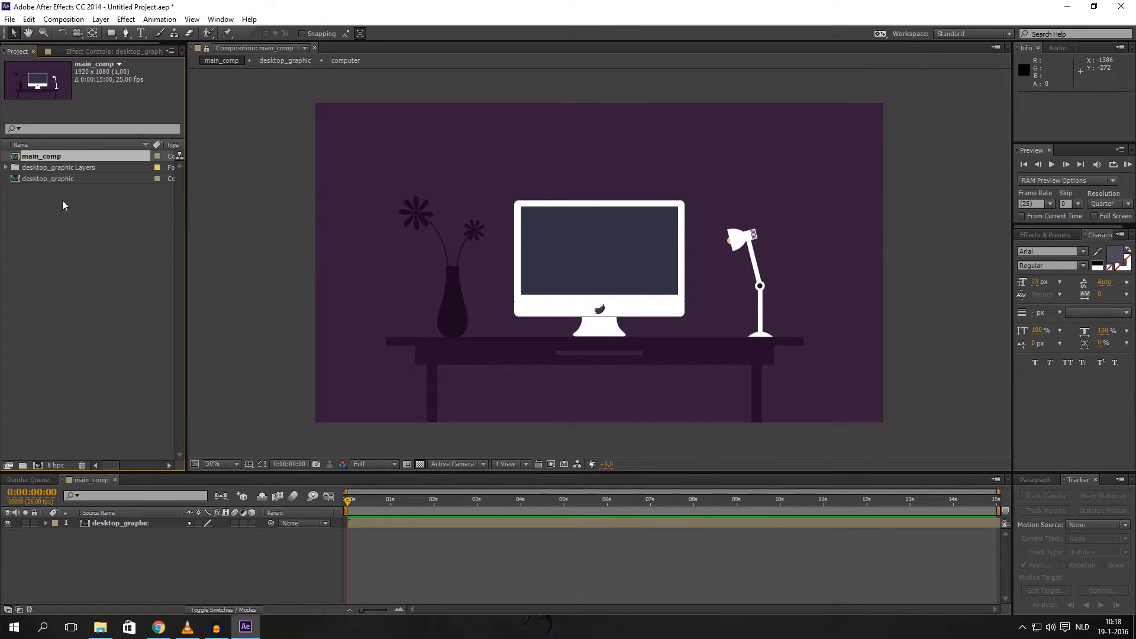
Import Texture.jpg and Paper.jpg from the tutorial folder in File Explorer into the After Effects project
left_click(67, 180)
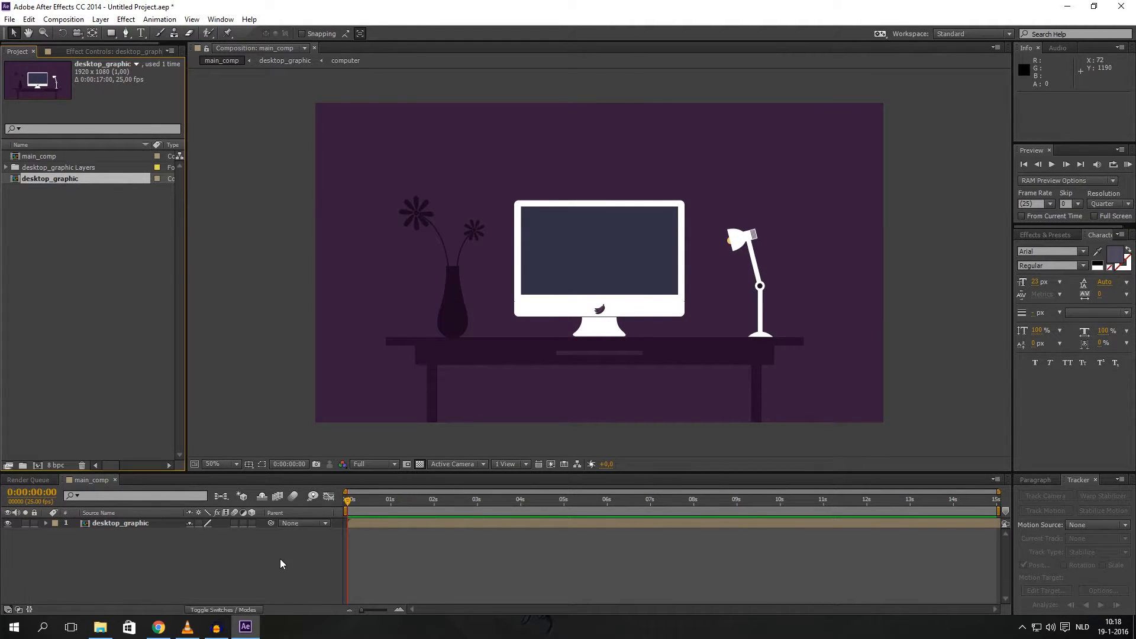
left_click(49, 216)
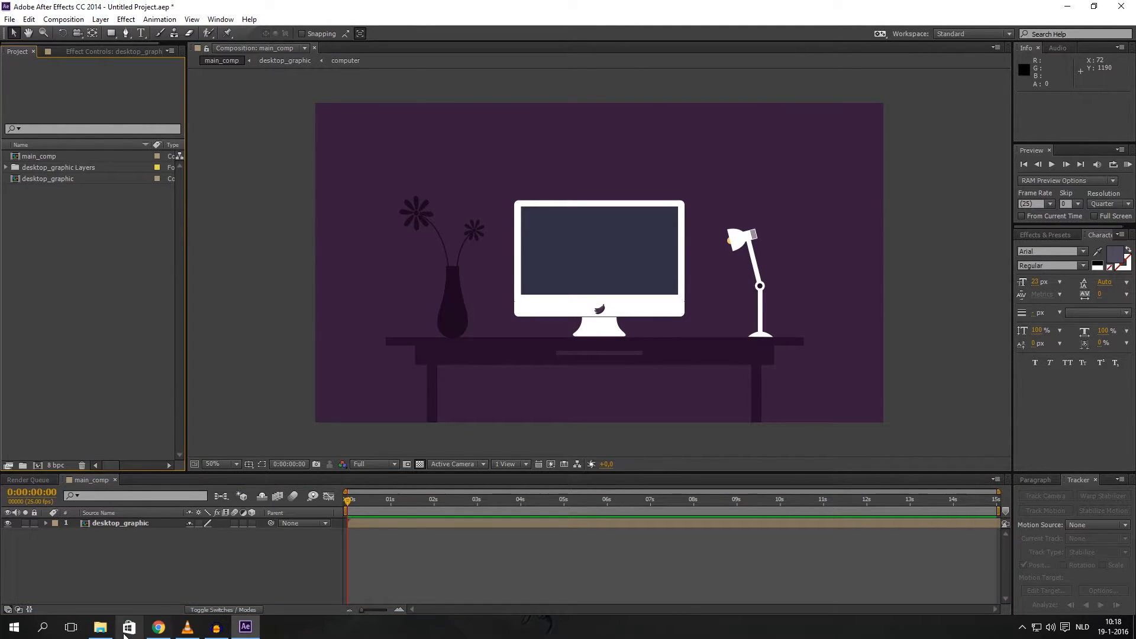
left_click(100, 627)
left_click_drag(790, 315, 68, 208)
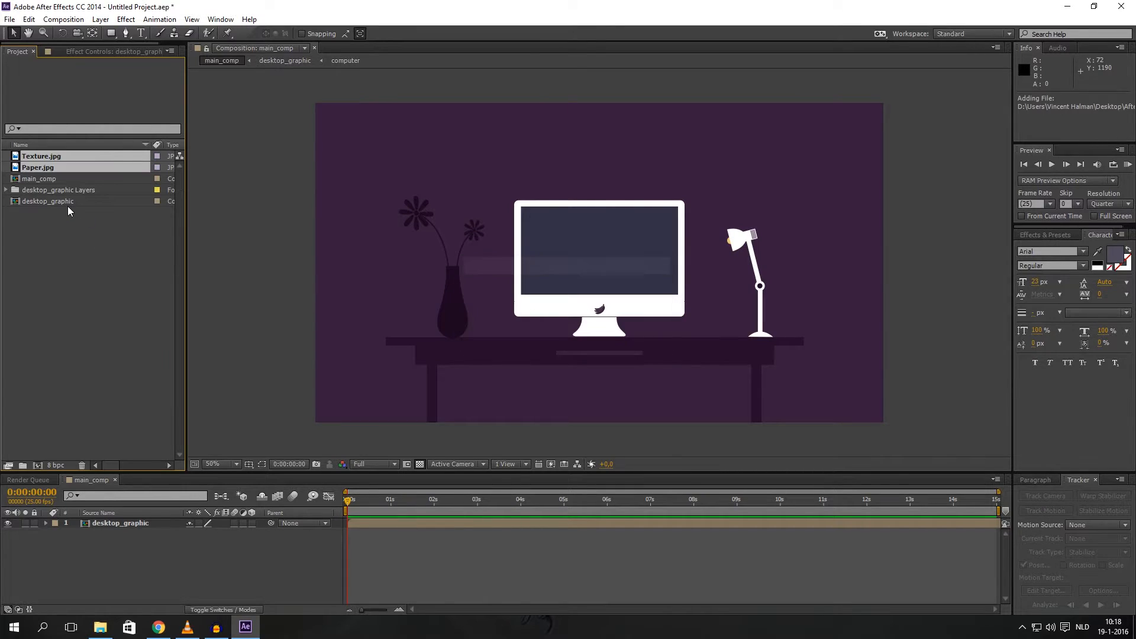
Place Paper.jpg above the desktop_graphic layer in main_comp and rotate it 90°
left_click(42, 171)
left_click_drag(43, 171, 122, 524)
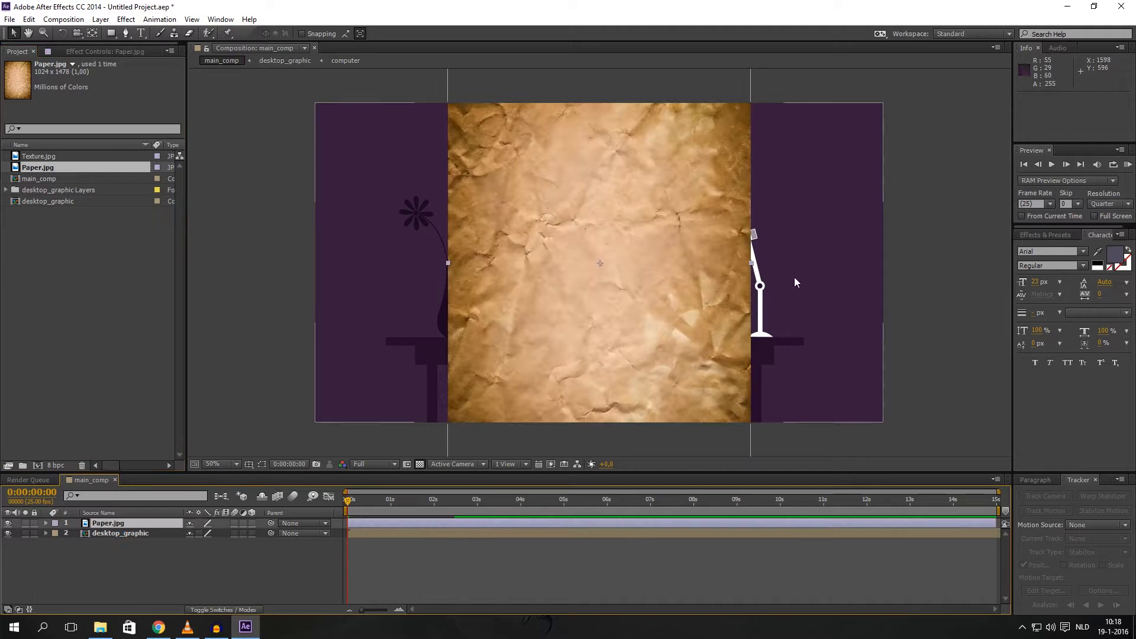
key("r")
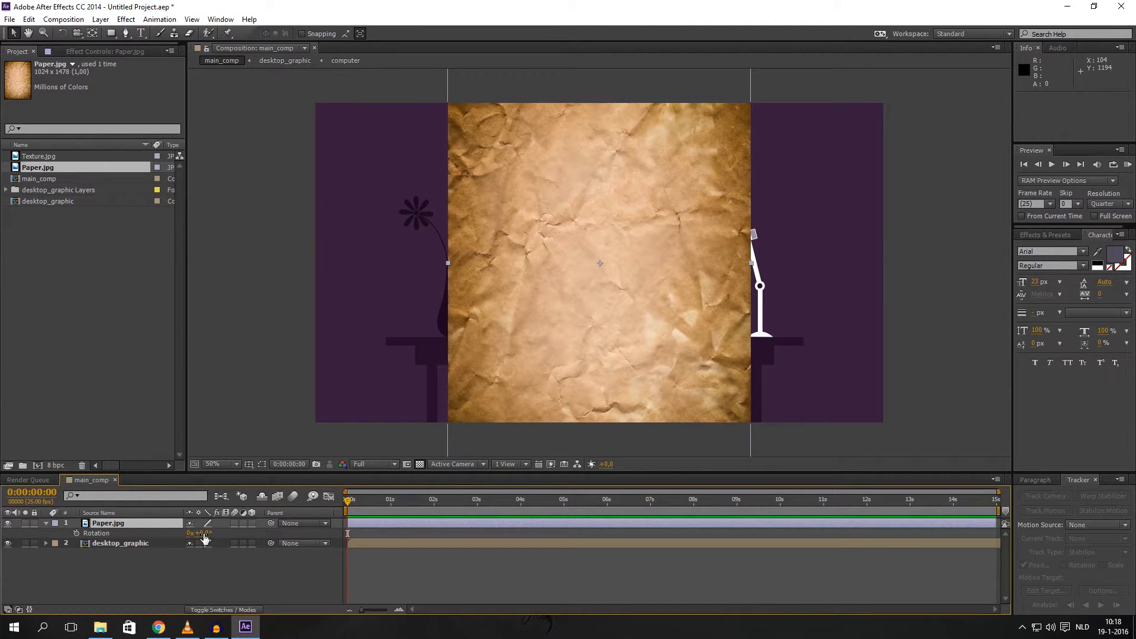
left_click_drag(199, 532, 252, 532)
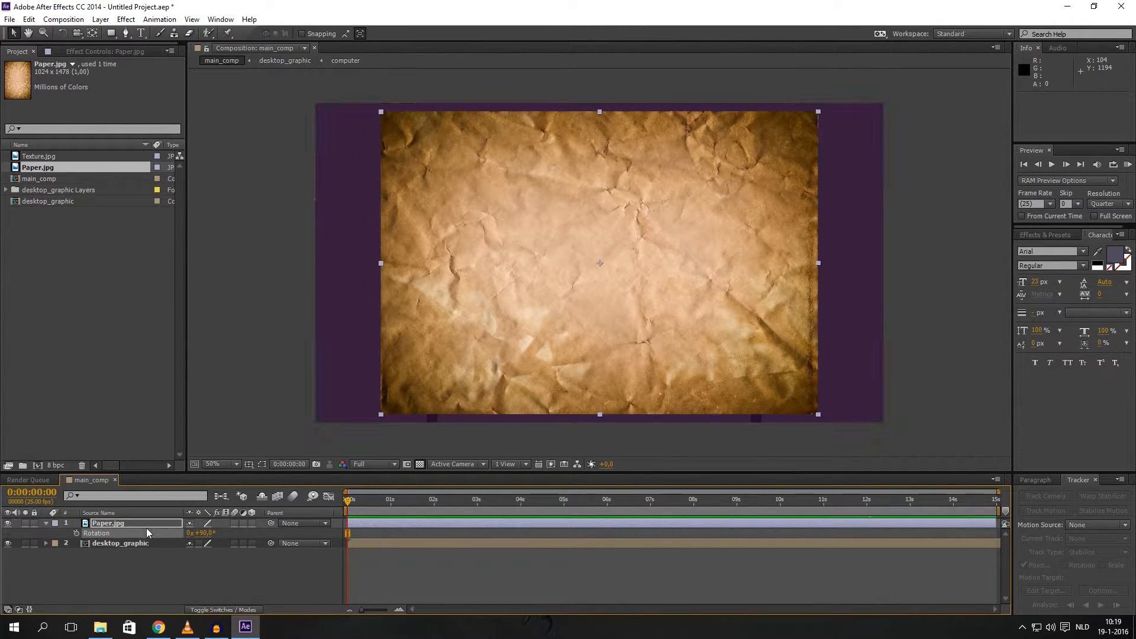
Scale the Paper.jpg layer up to cover the whole composition and lower its opacity to 18%
key("s")
left_click_drag(204, 532, 146, 532)
key("t")
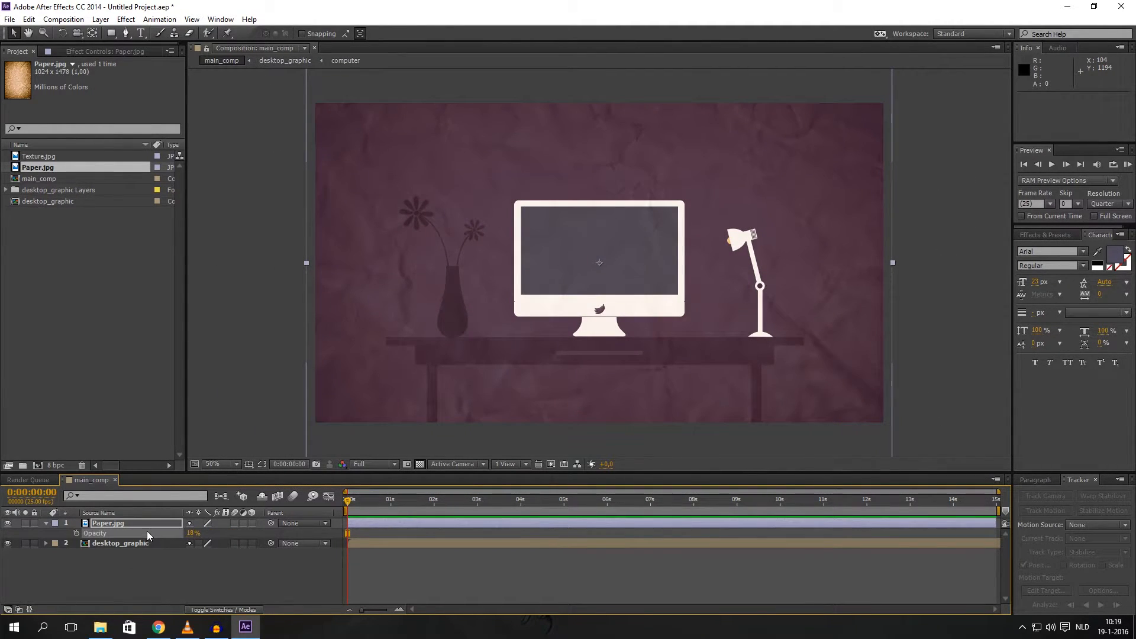
Set the Paper.jpg layer's blending mode to Screen and its opacity to 9%
left_click(166, 526)
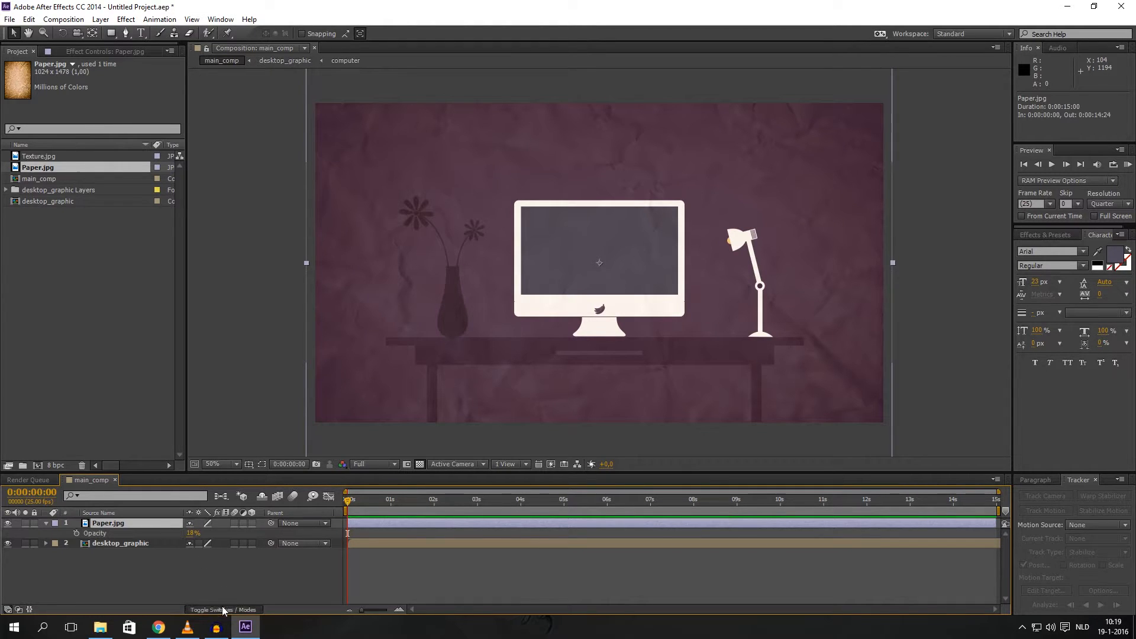
left_click(223, 610)
left_click(200, 523)
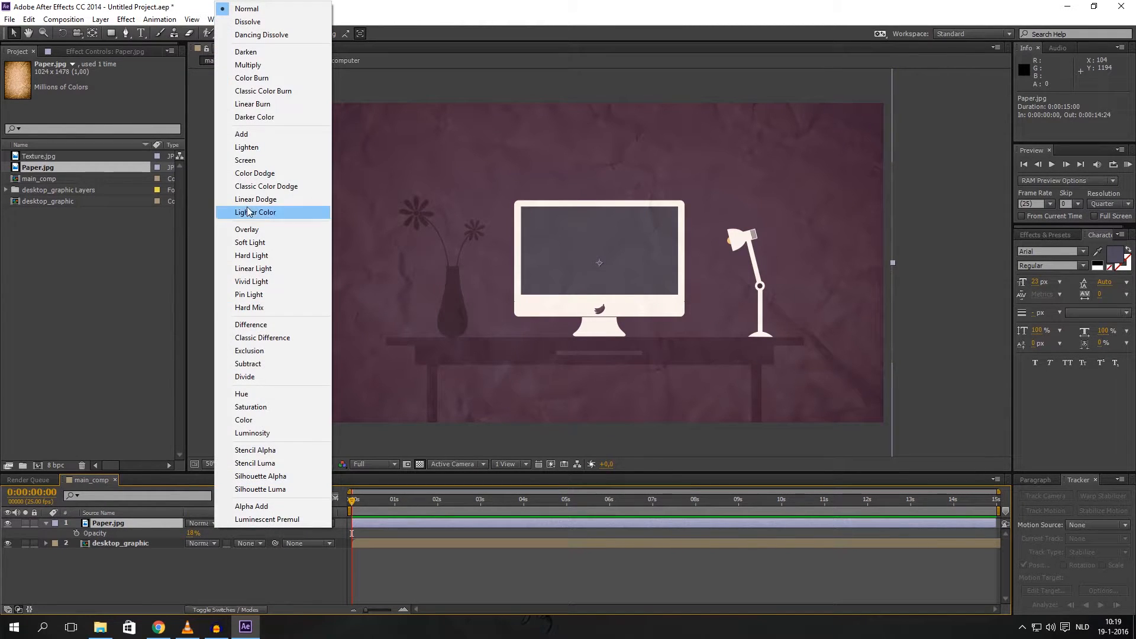
left_click(245, 159)
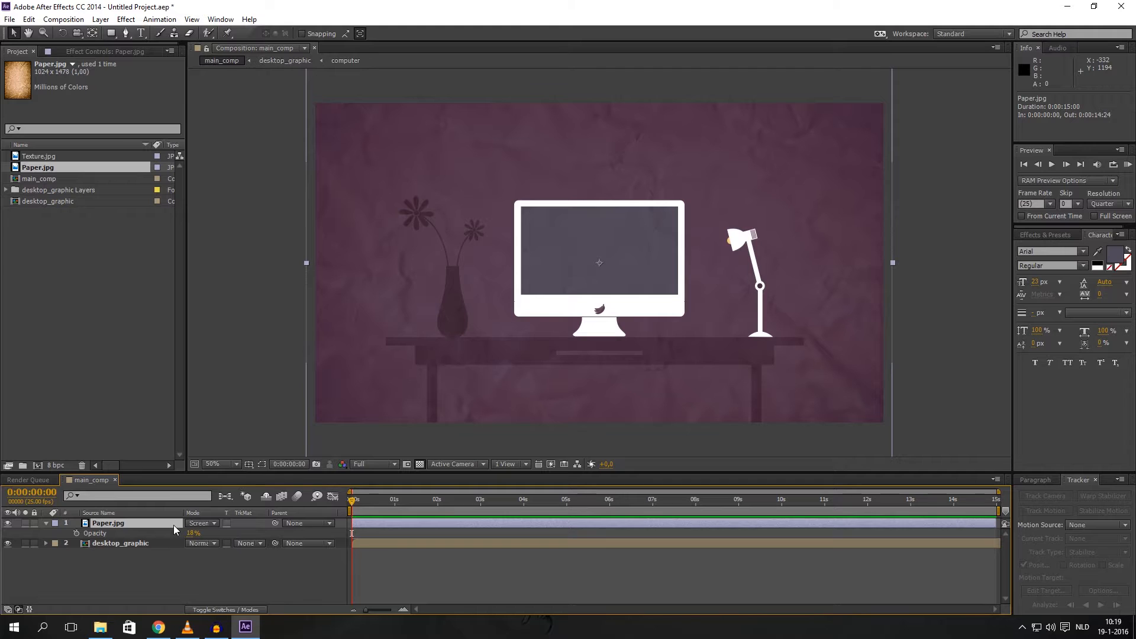
left_click_drag(192, 533, 184, 532)
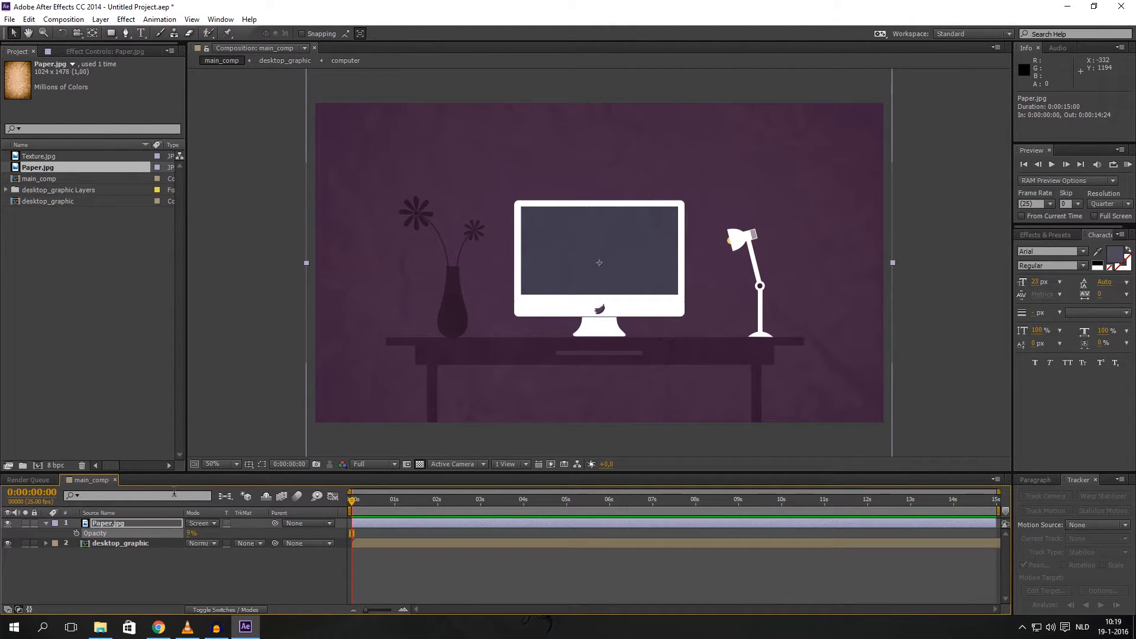
Place Texture.jpg as the uppermost layer in main_comp and apply the Invert effect to it
left_click_drag(56, 156, 96, 519)
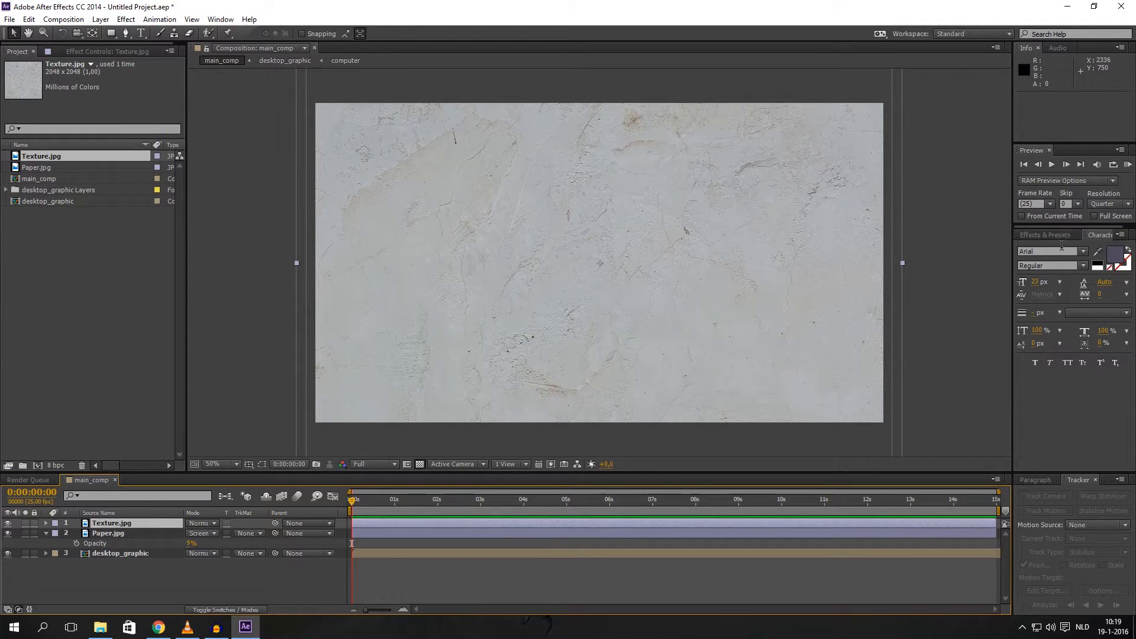
left_click(1045, 234)
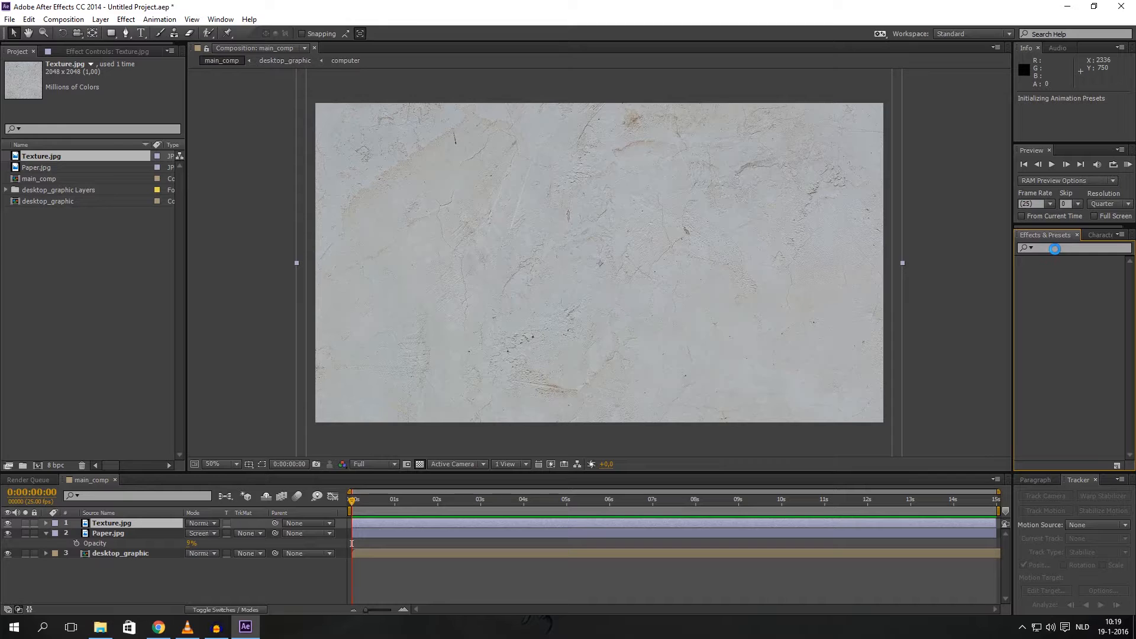
left_click(1026, 249)
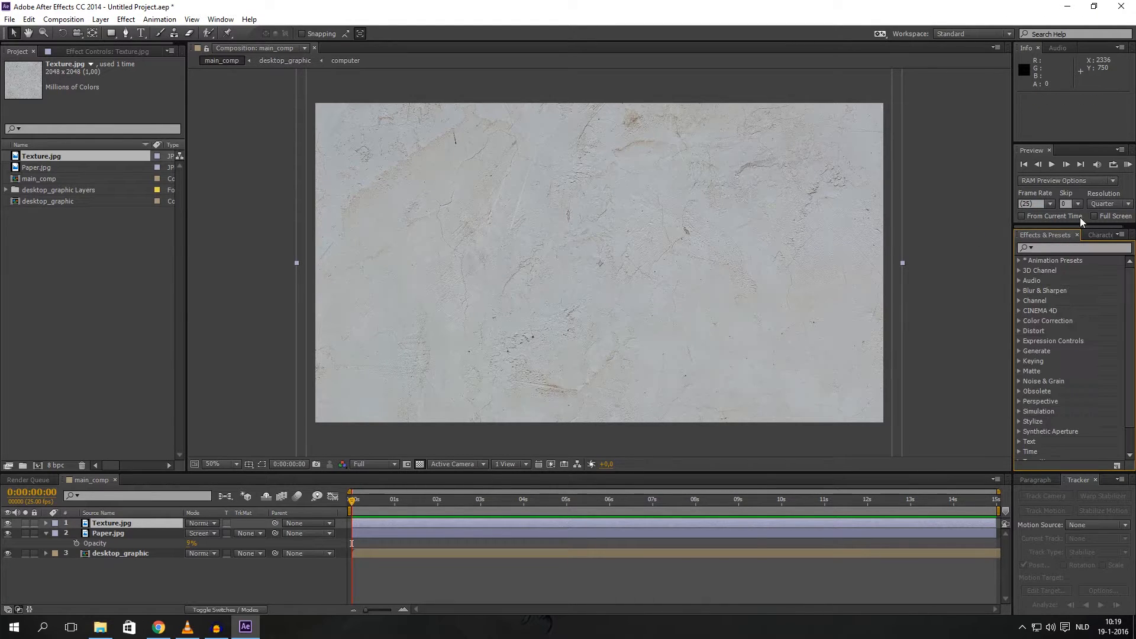
left_click(1054, 249)
type("inve")
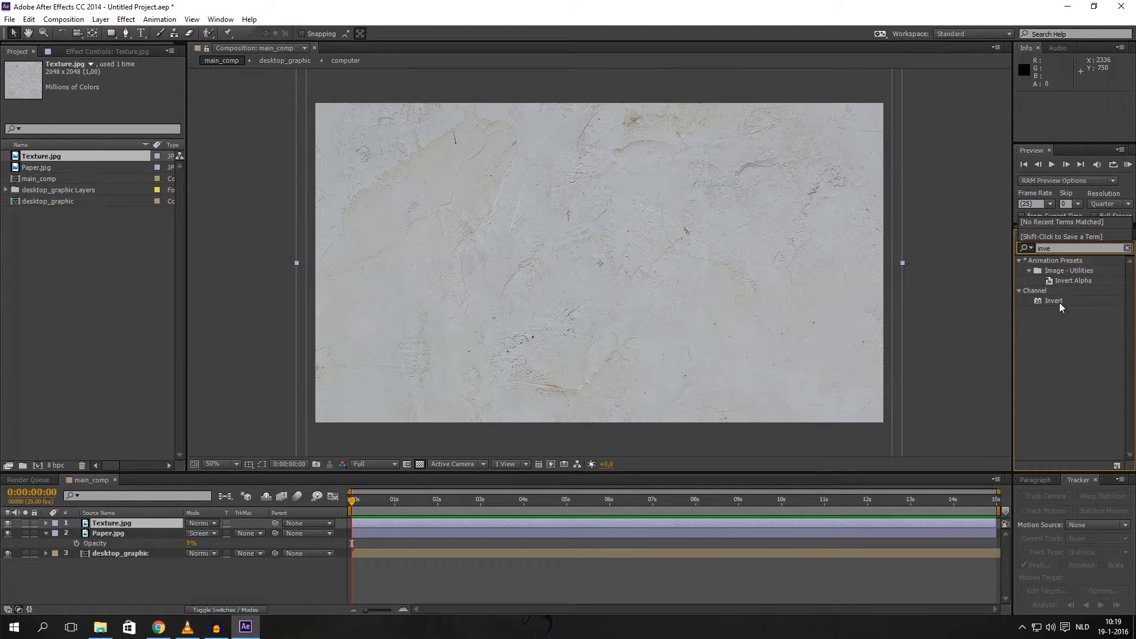
left_click_drag(1059, 302, 113, 524)
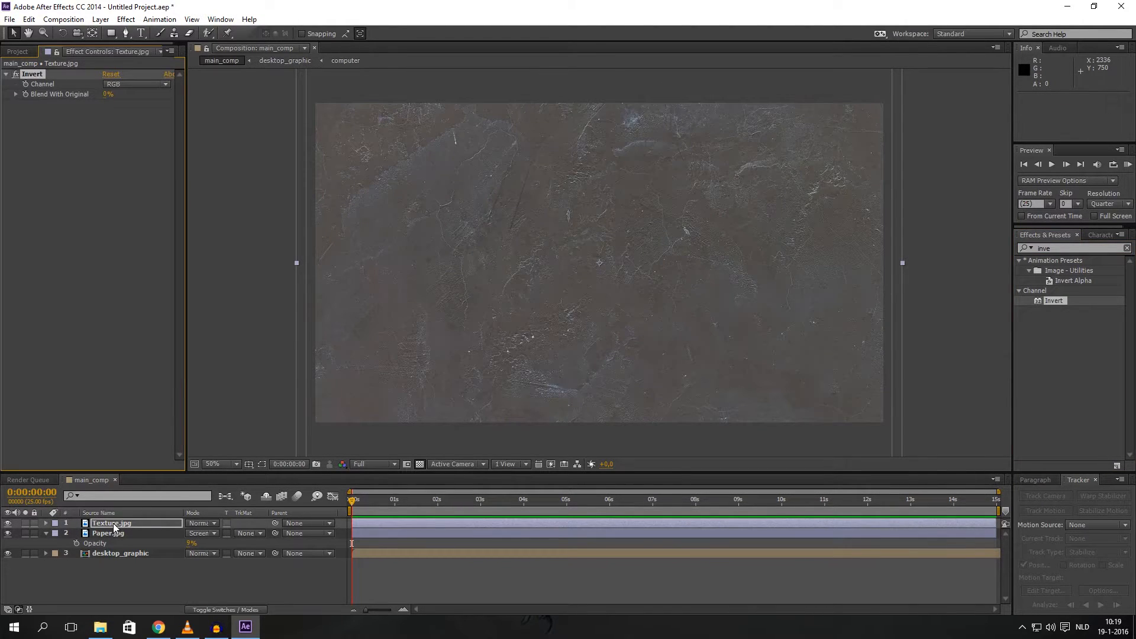
left_click_drag(107, 99, 92, 98)
Apply the Levels effect to the Texture.jpg layer with Input Black at 48 and Gamma at 0.80
left_click(101, 522)
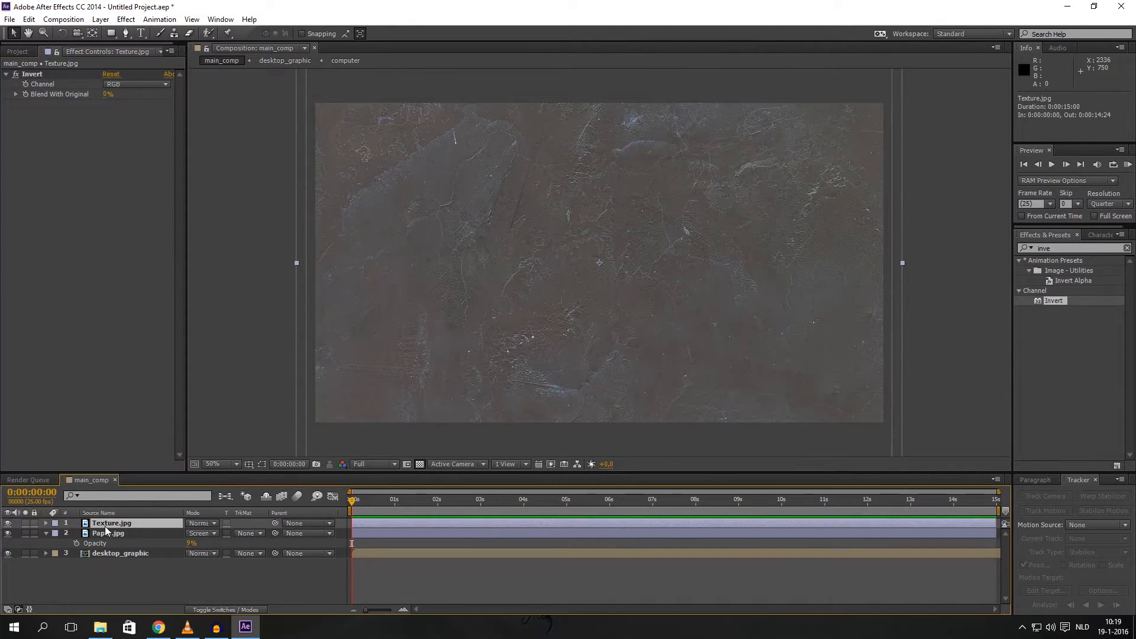
left_click(1016, 250)
type("leve")
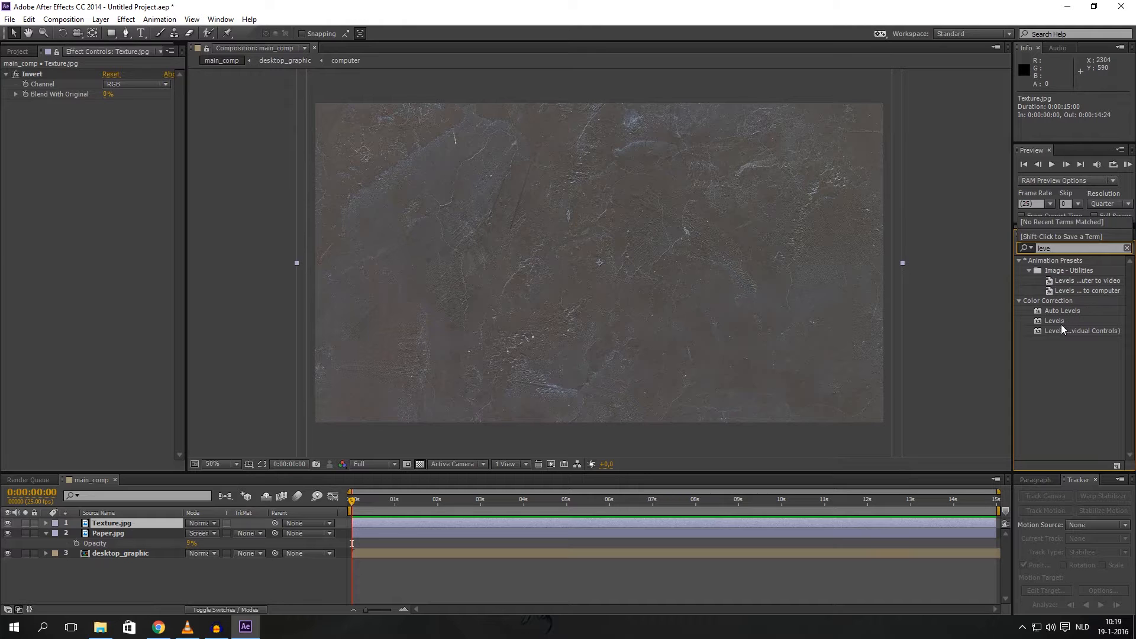
left_click_drag(1060, 324, 110, 521)
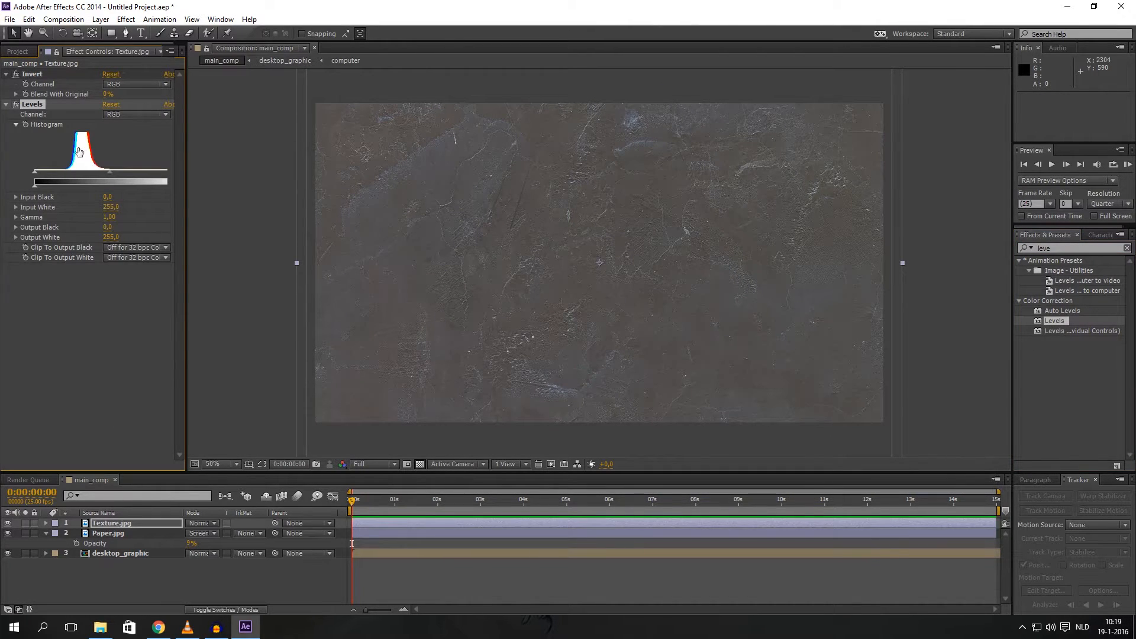
left_click_drag(36, 178, 135, 178)
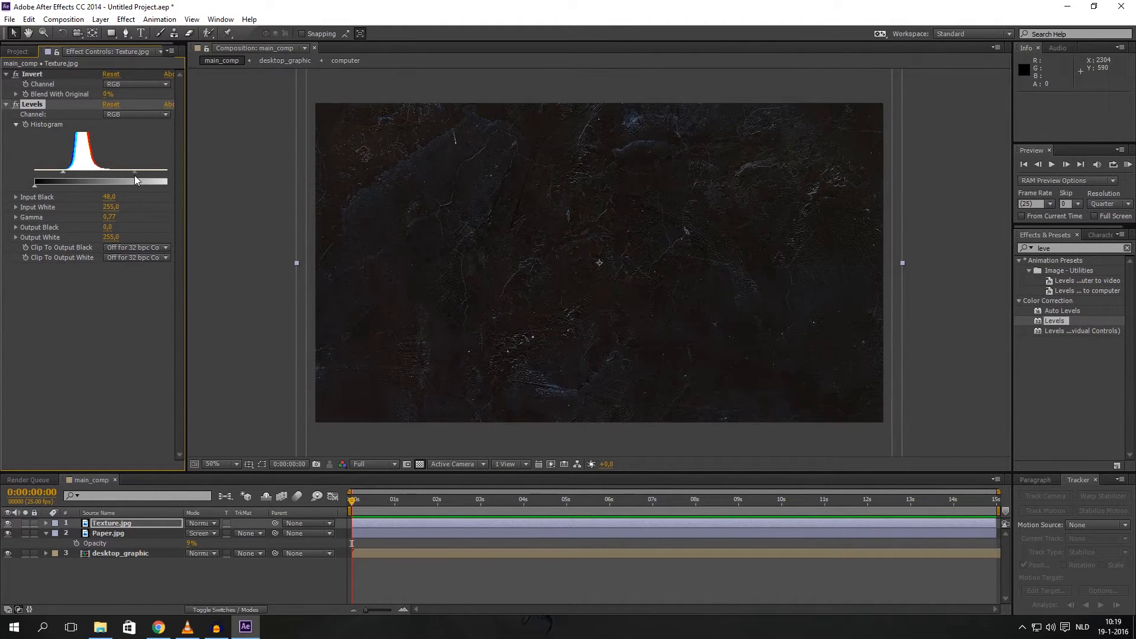
Try the Overlay and Lighten blending modes on the Texture.jpg layer
left_click(114, 522)
left_click(198, 523)
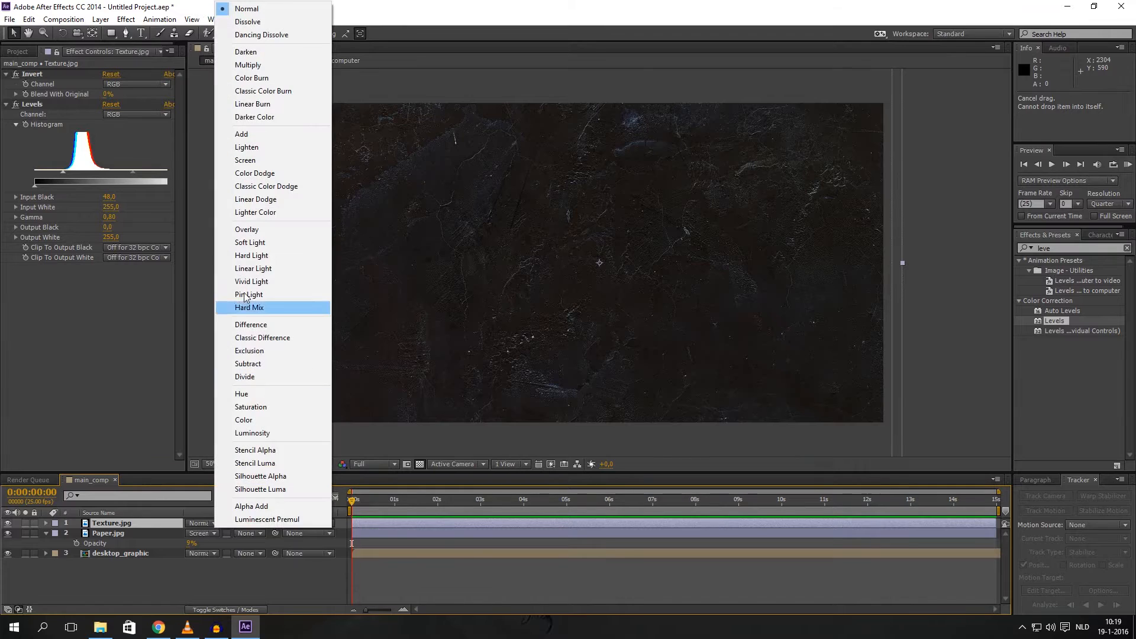
left_click(254, 229)
left_click(199, 523)
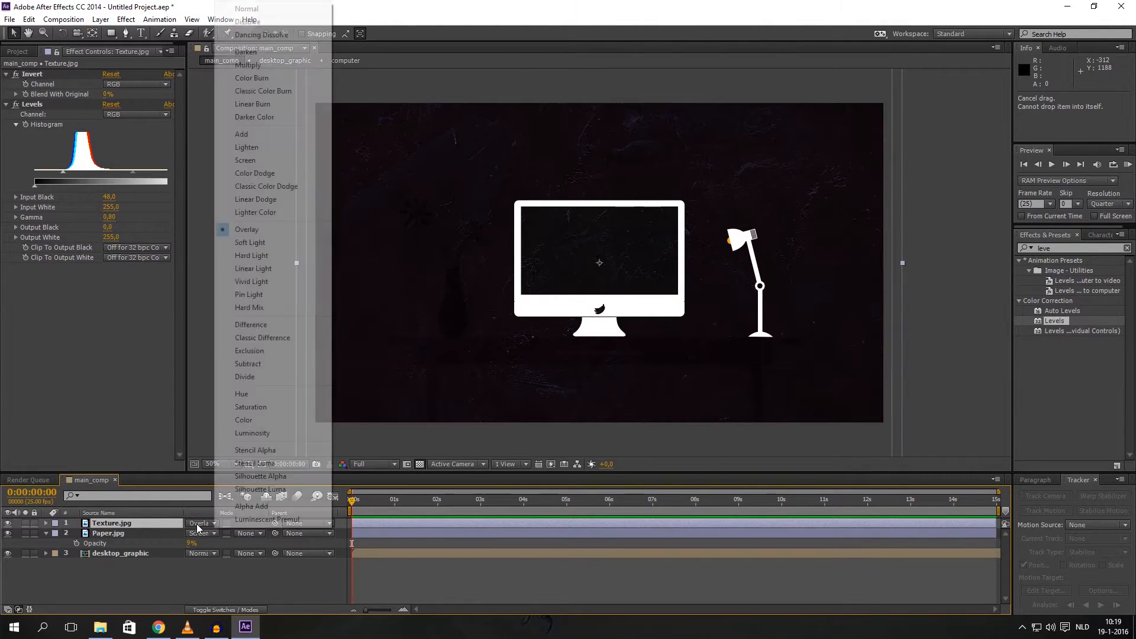
left_click(246, 147)
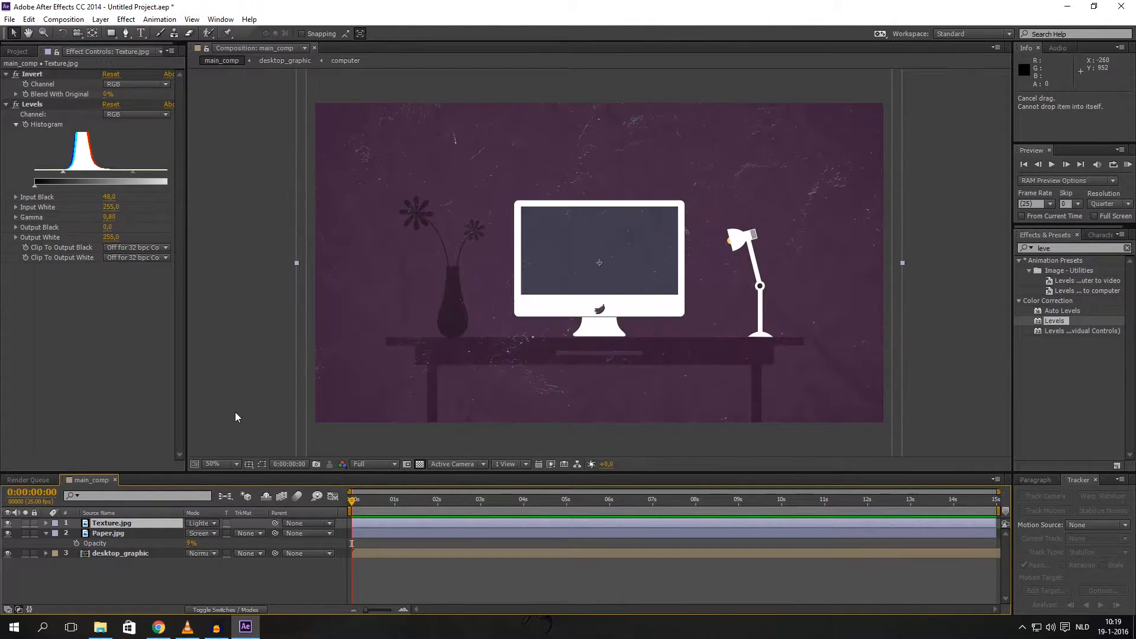
Set the Texture.jpg layer's blending mode to Screen and lower its opacity to 59%
left_click(199, 523)
left_click(249, 161)
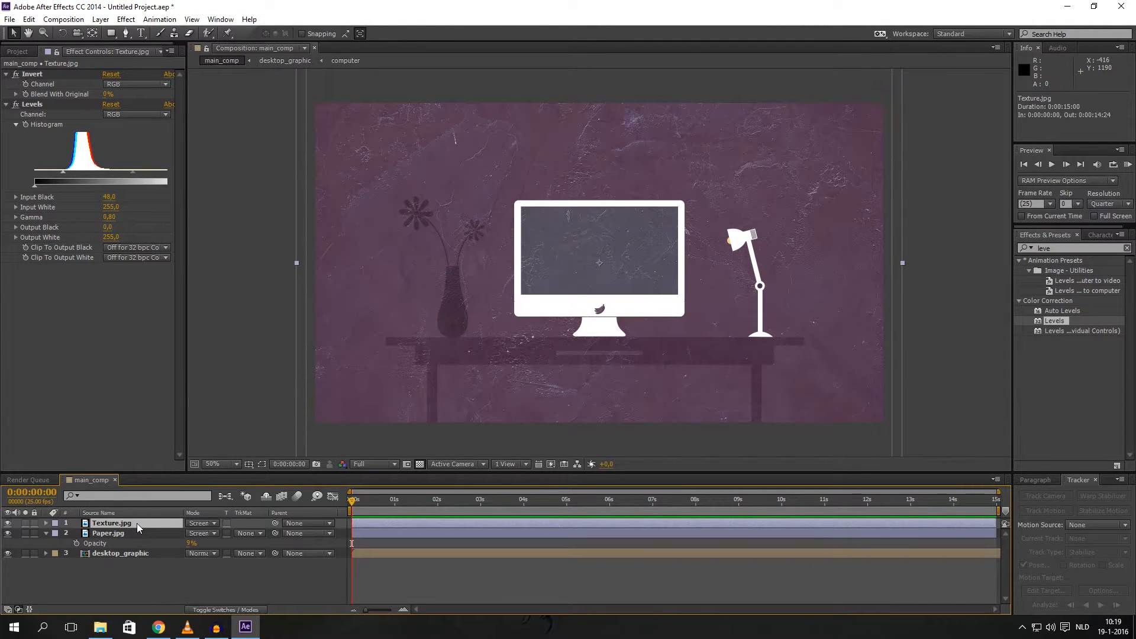
key("t")
left_click_drag(192, 534, 175, 536)
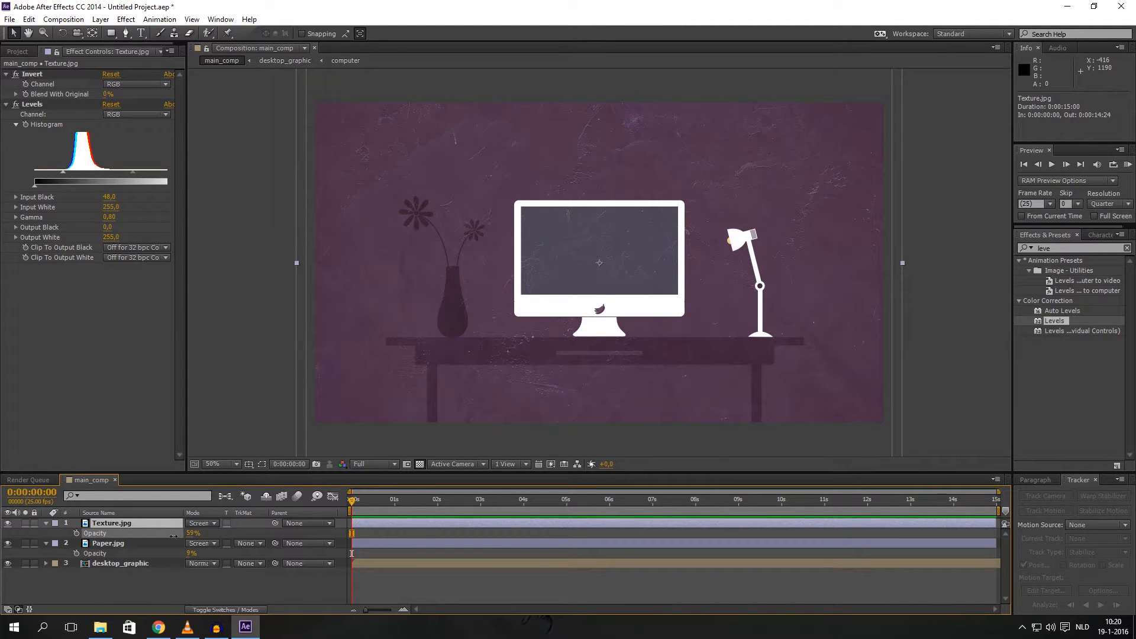
Compare the scene with main_comp.mp4 in VLC media player and set the opacity of Texture.jpg to 60% and Paper.jpg to 10%
left_click(194, 630)
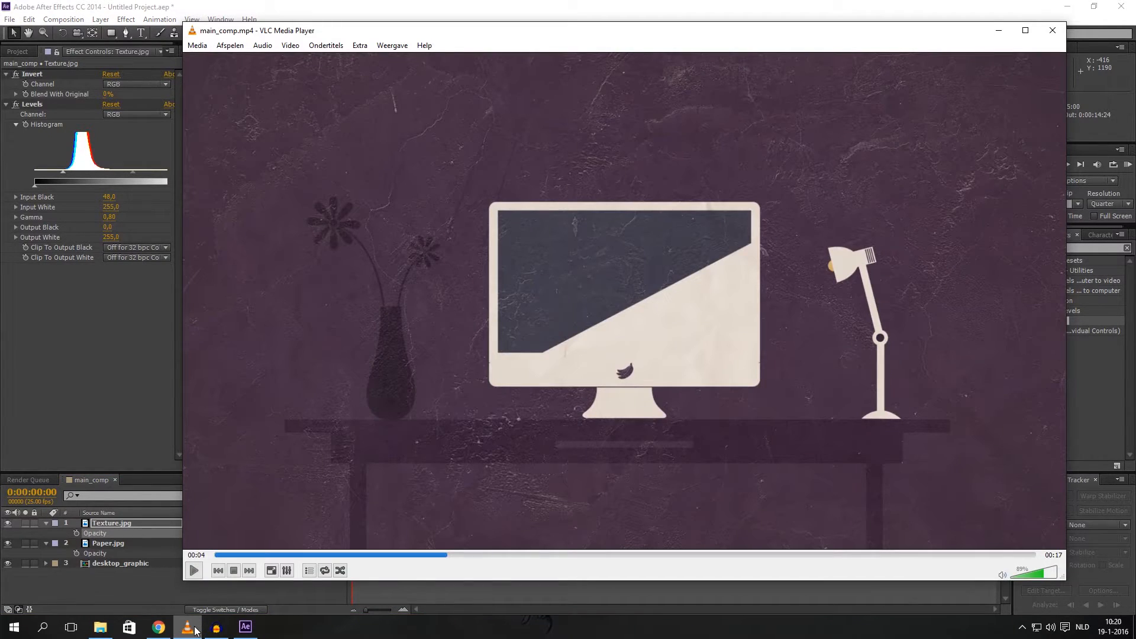
left_click(195, 630)
left_click(195, 630)
left_click(195, 630)
left_click(193, 533)
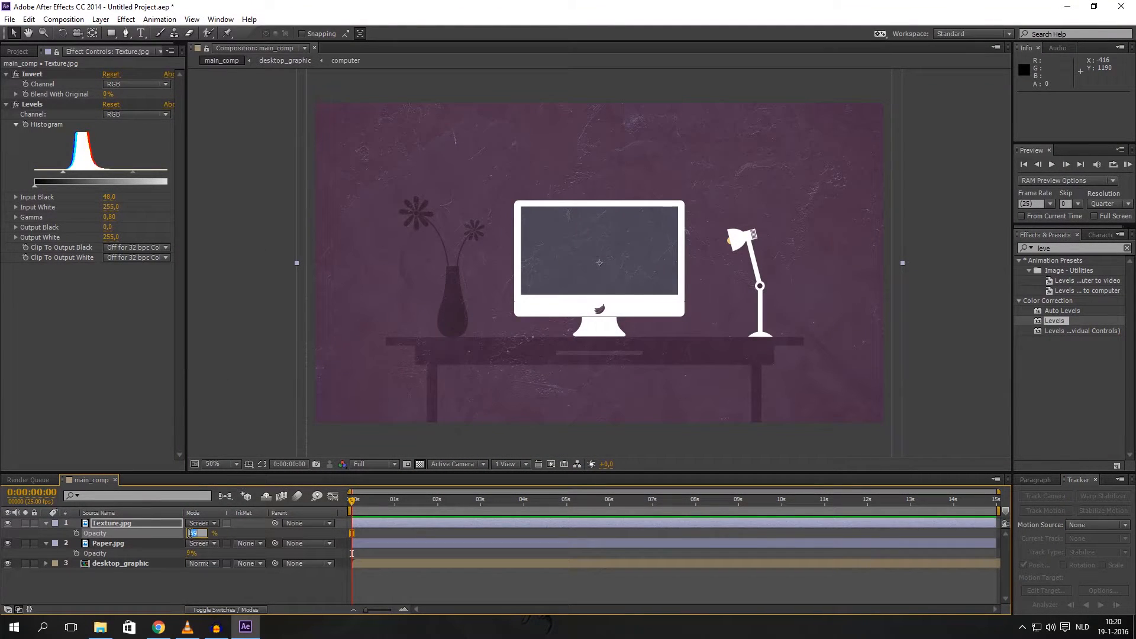
type("60")
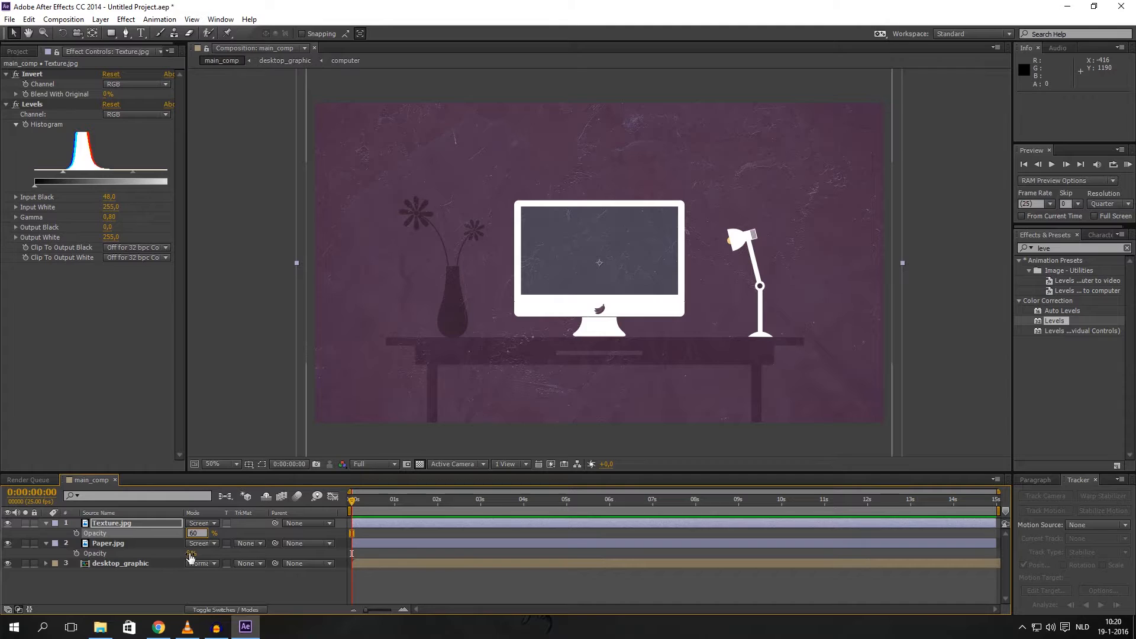
left_click(192, 554)
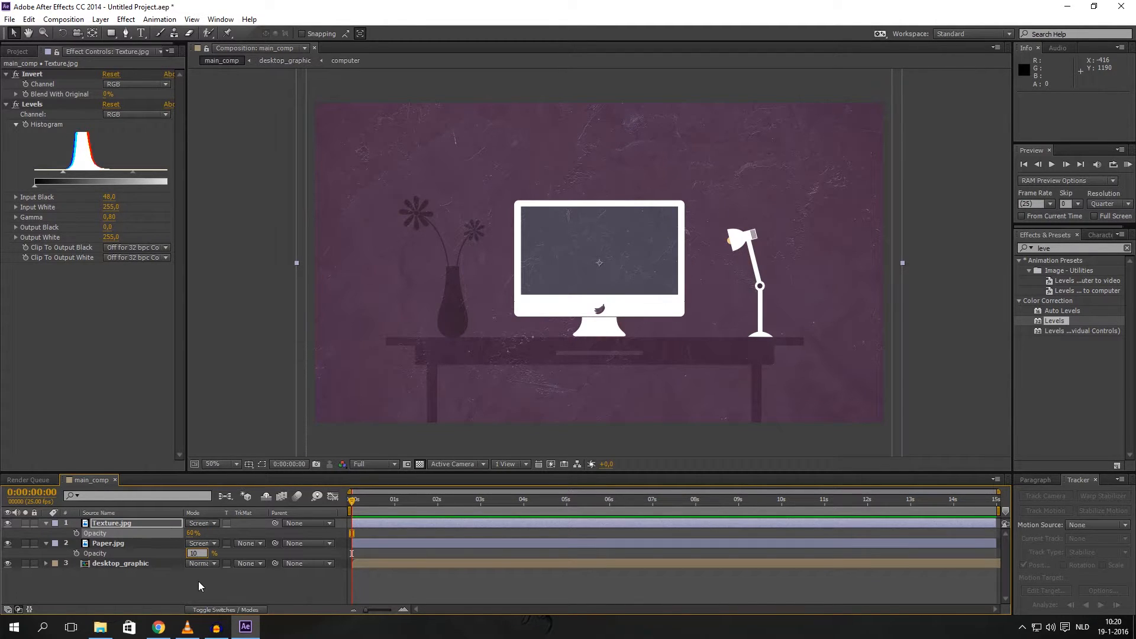
key("Return")
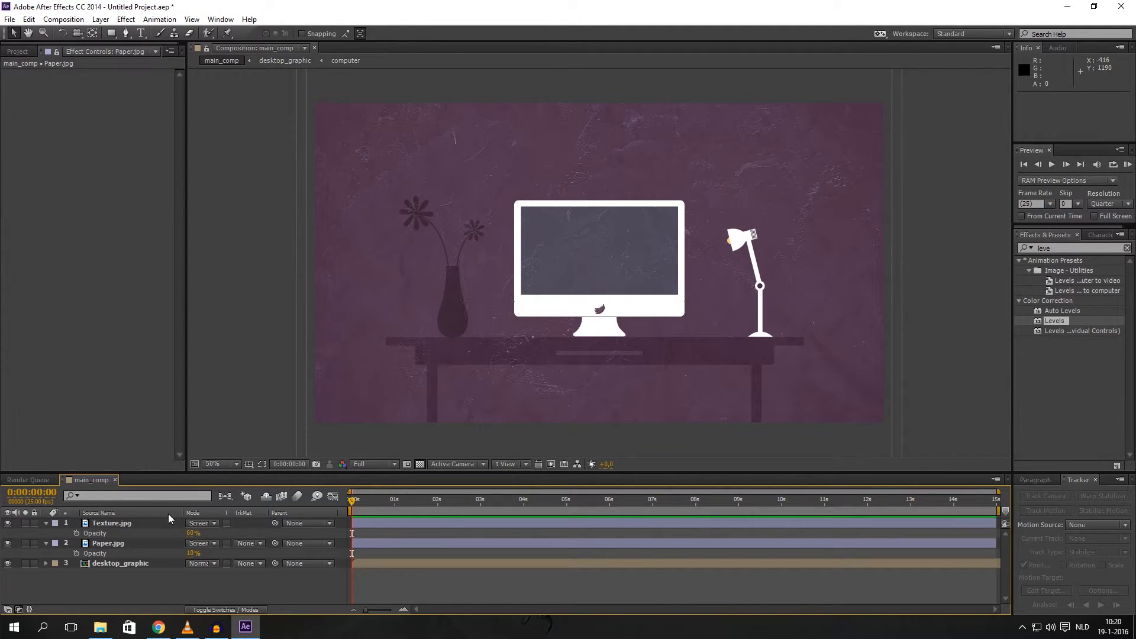
left_click(138, 525)
left_click(17, 52)
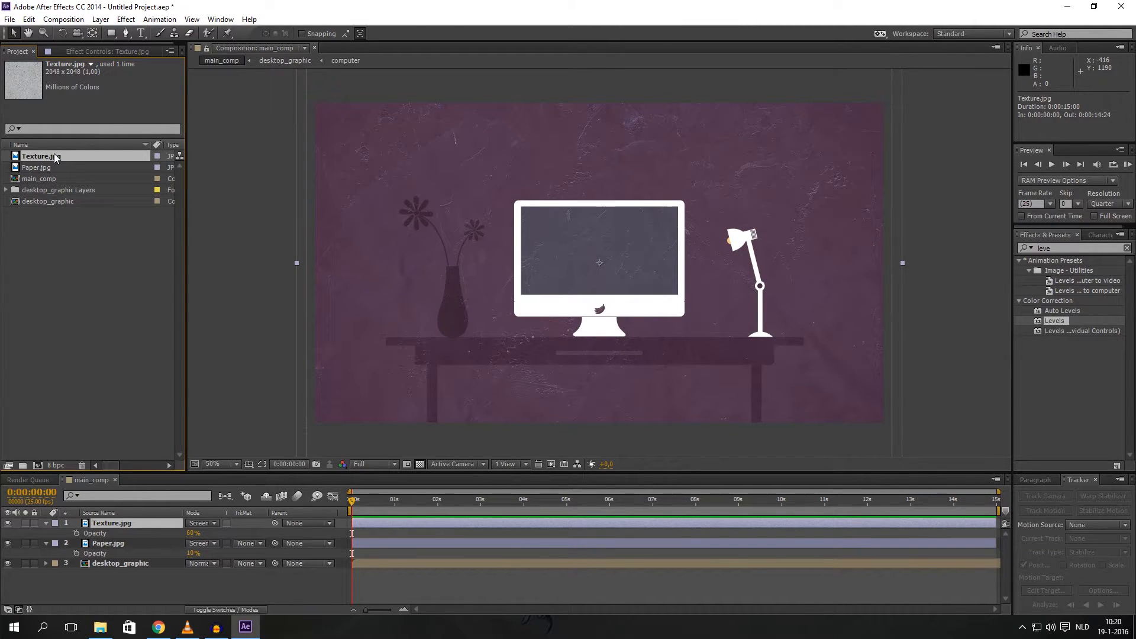
left_click(85, 280)
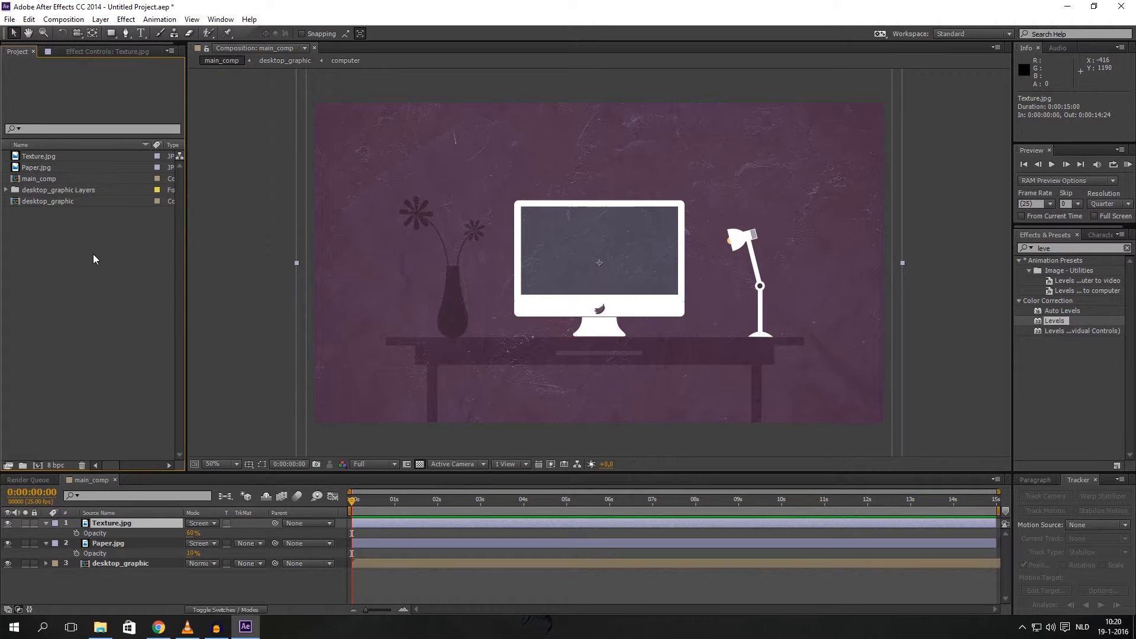
left_click(84, 53)
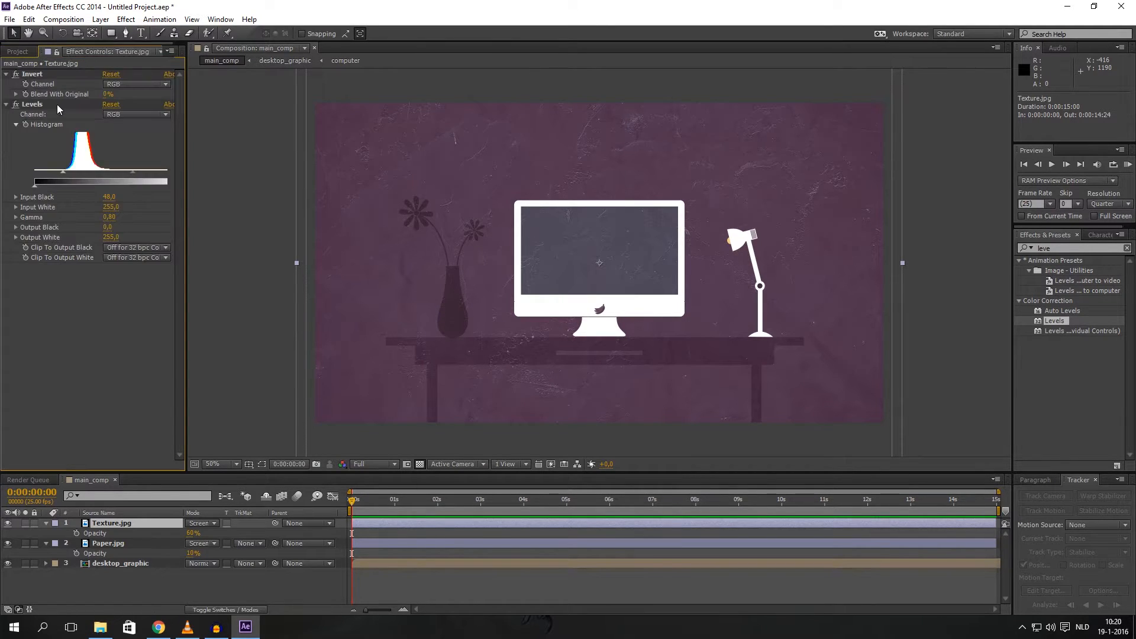
left_click(22, 51)
left_click(42, 154)
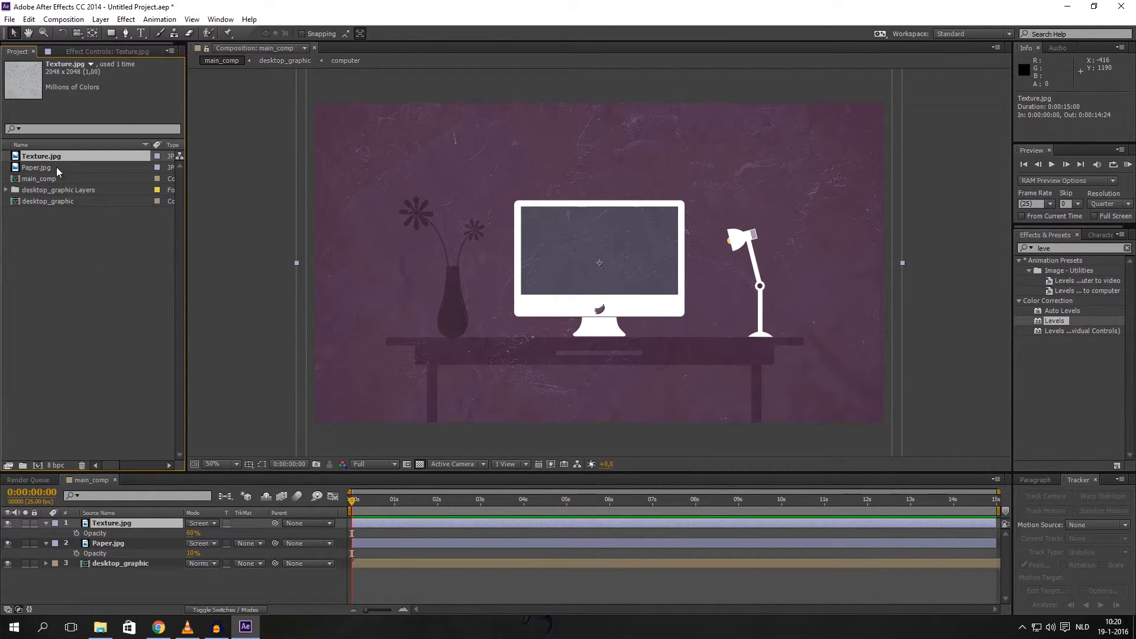
left_click(119, 253)
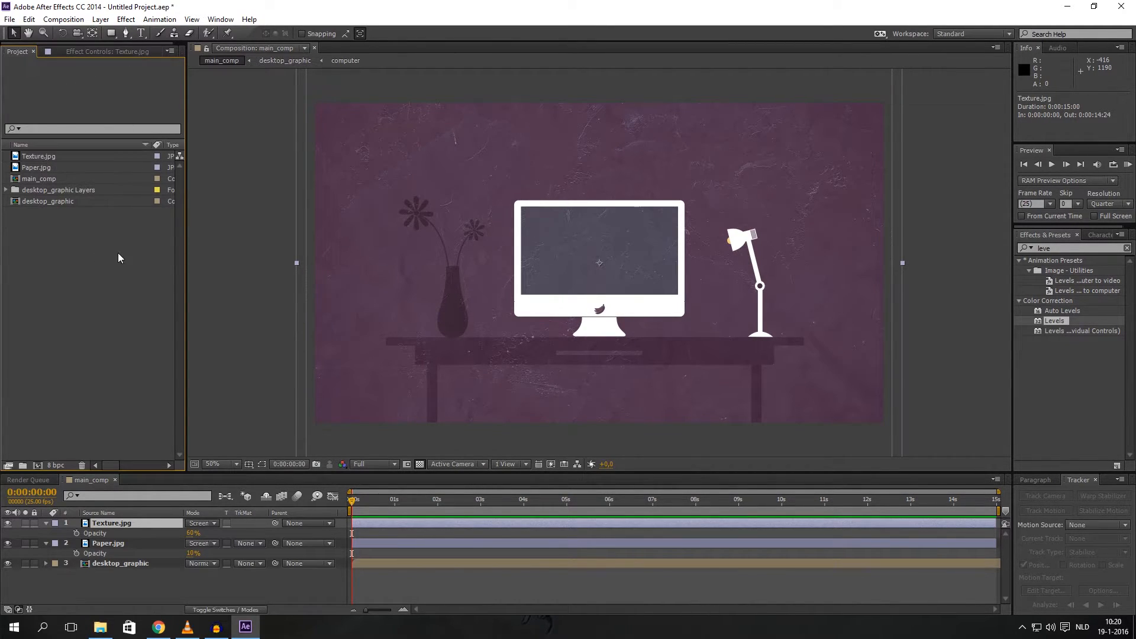
left_click(158, 627)
left_click(137, 8)
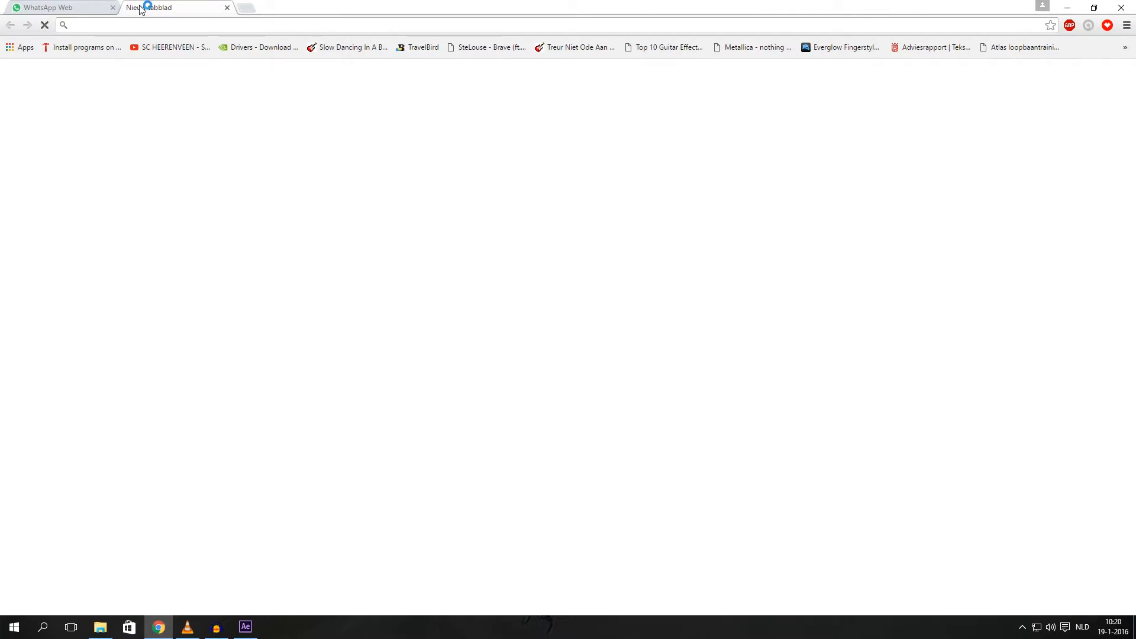
left_click(159, 628)
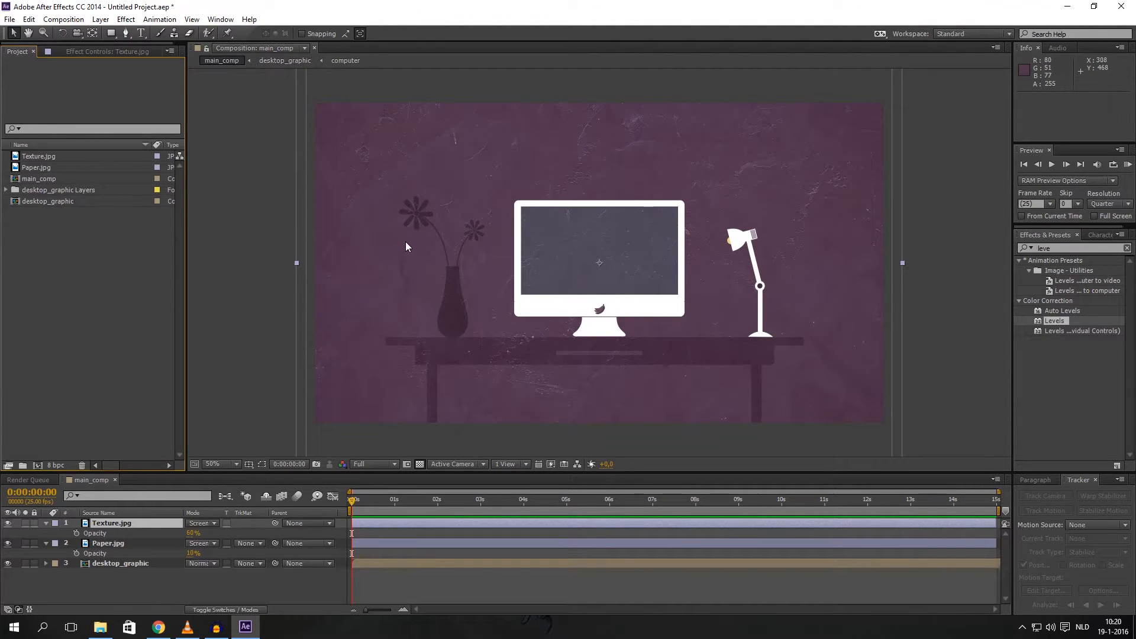
left_click(41, 158)
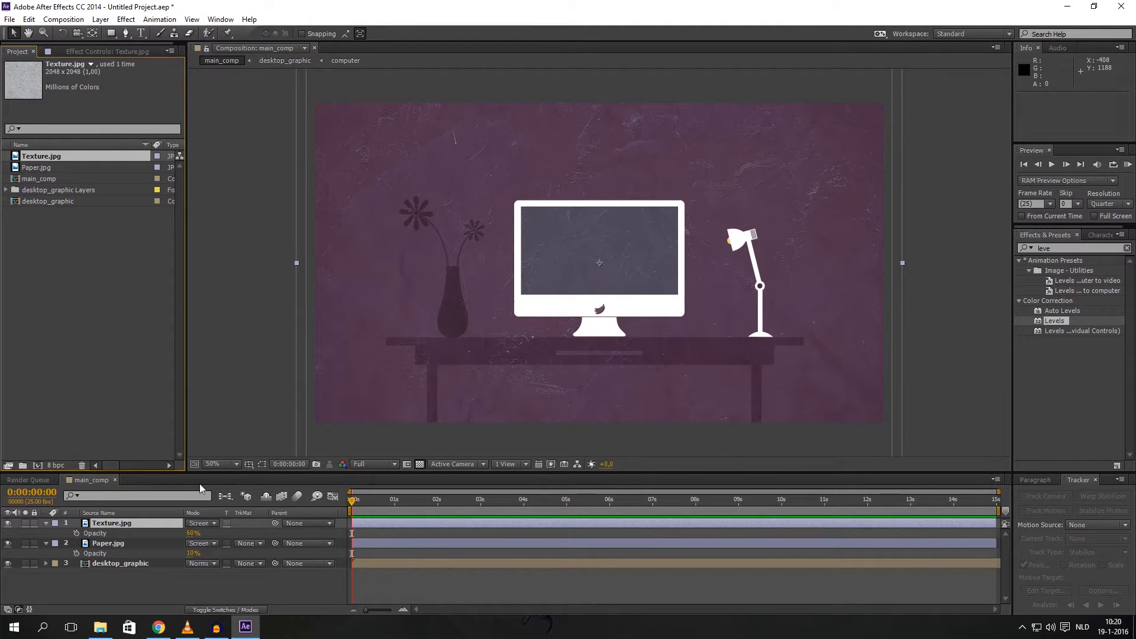
left_click(147, 580)
left_click(116, 296)
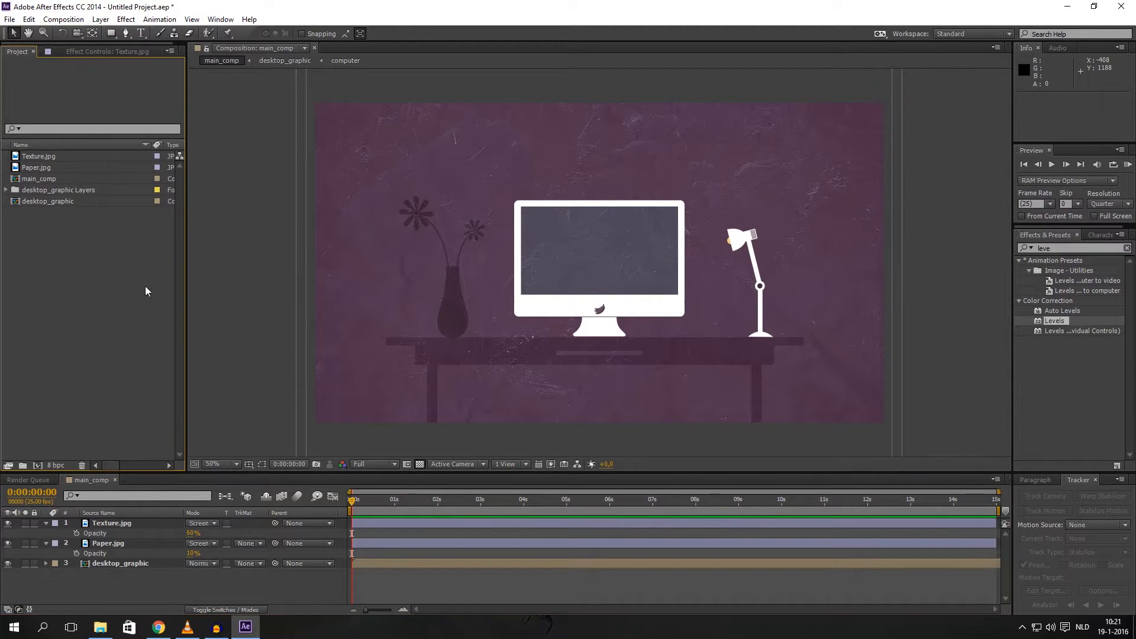
Open the desktop_graphic composition and delete the allign/desktop_graphic.psd layer beneath the background
left_click(105, 564)
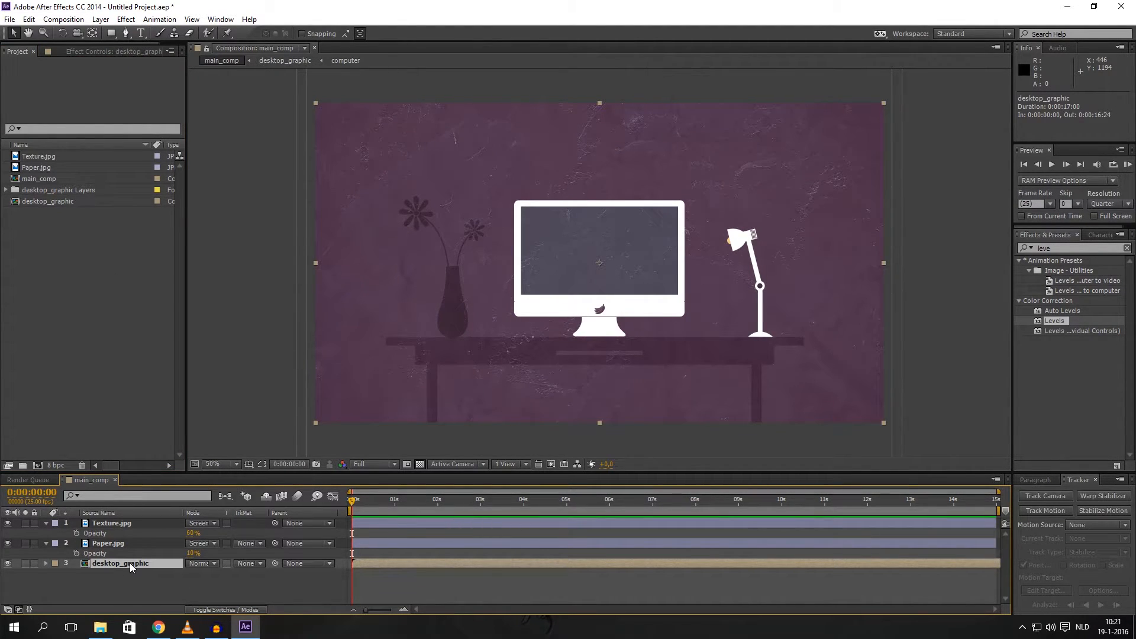
double_click(130, 563)
mouse_move(356, 499)
left_mouse_down()
mouse_move(371, 499)
mouse_move(342, 499)
left_mouse_up()
left_click(125, 573)
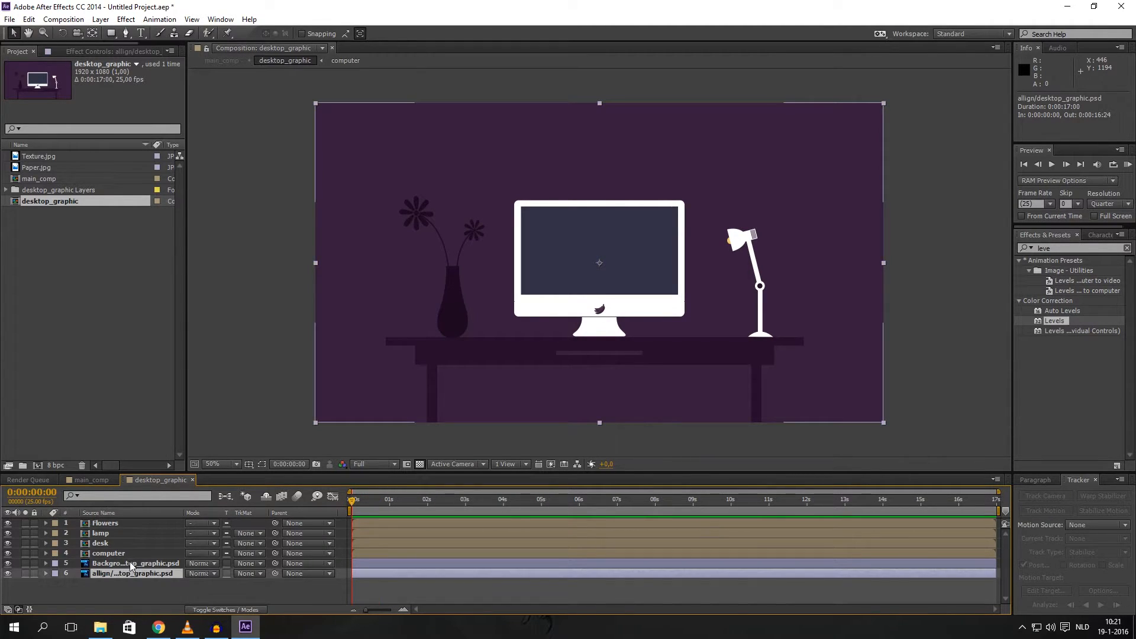
left_click(129, 563)
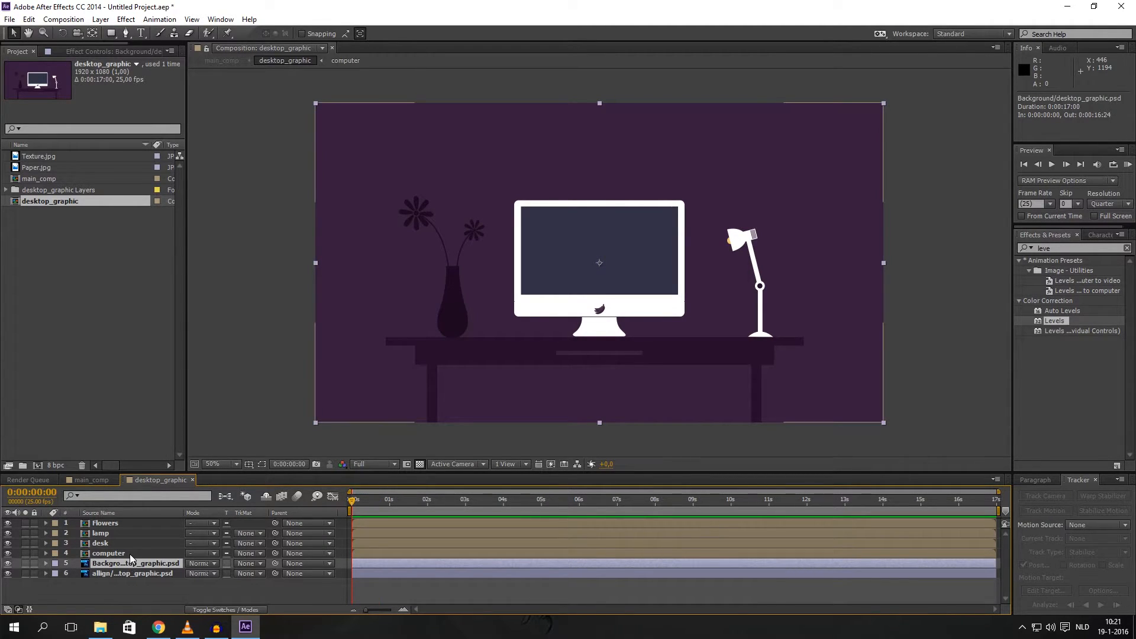
left_click(8, 564)
left_click(7, 563)
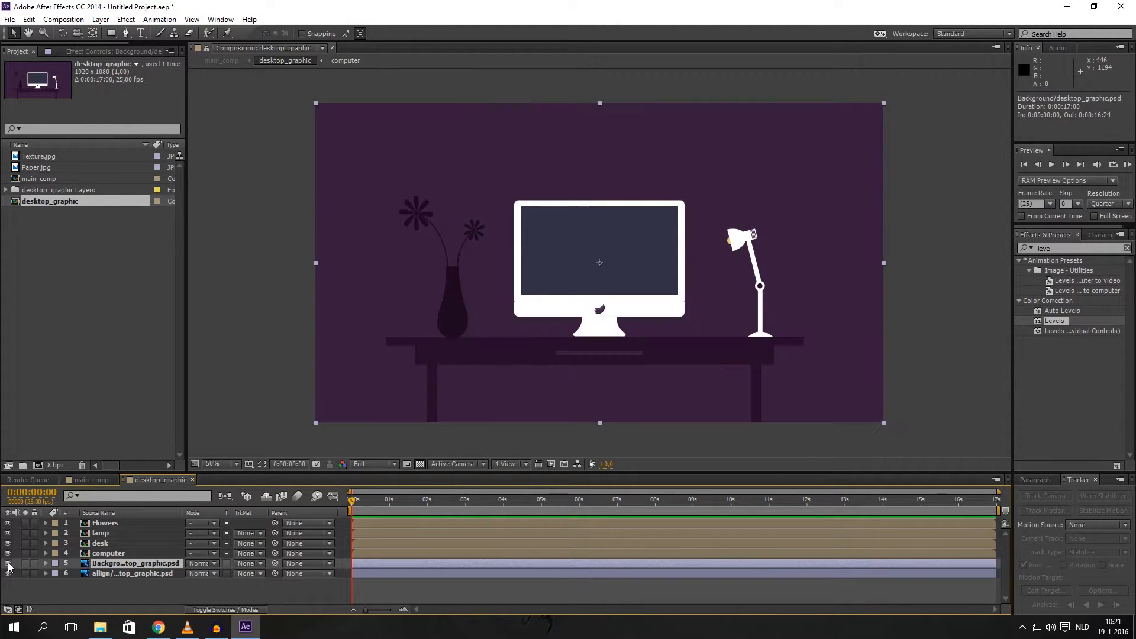
left_click(126, 573)
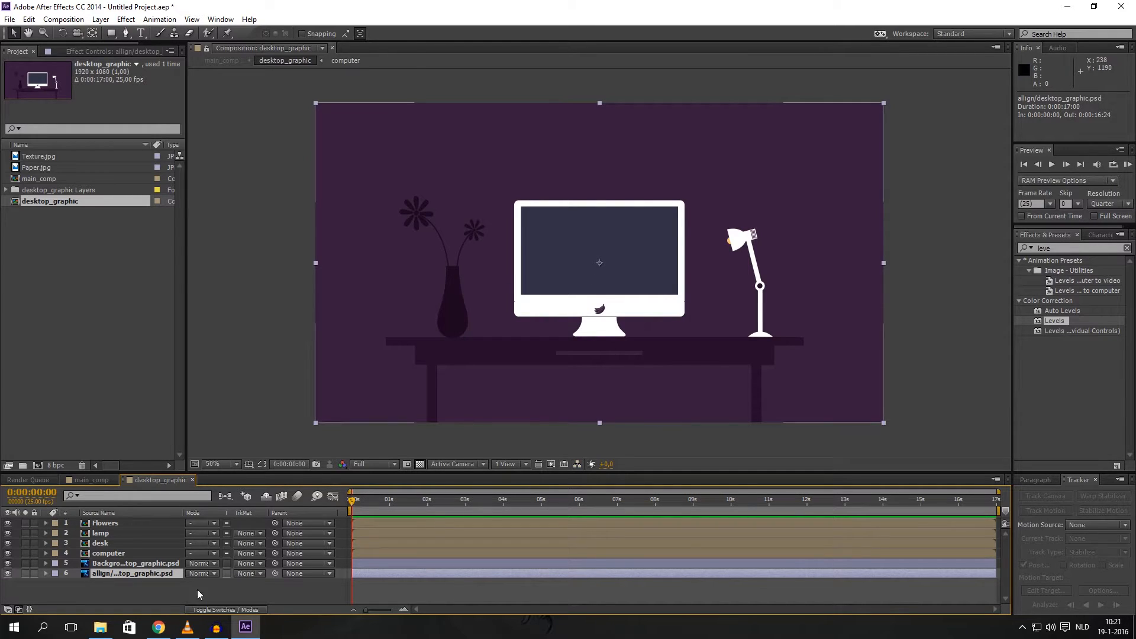
key("Delete")
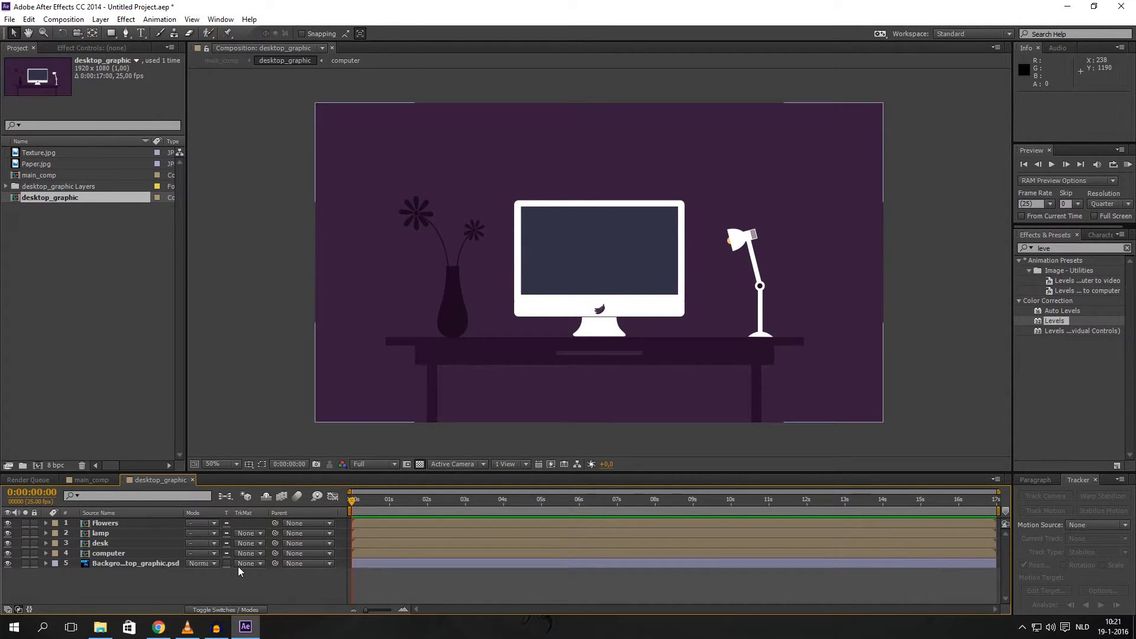
Check which artwork the desk layer holds by toggling its visibility, and open the desk composition
left_click_drag(352, 504, 311, 503)
left_click(103, 553)
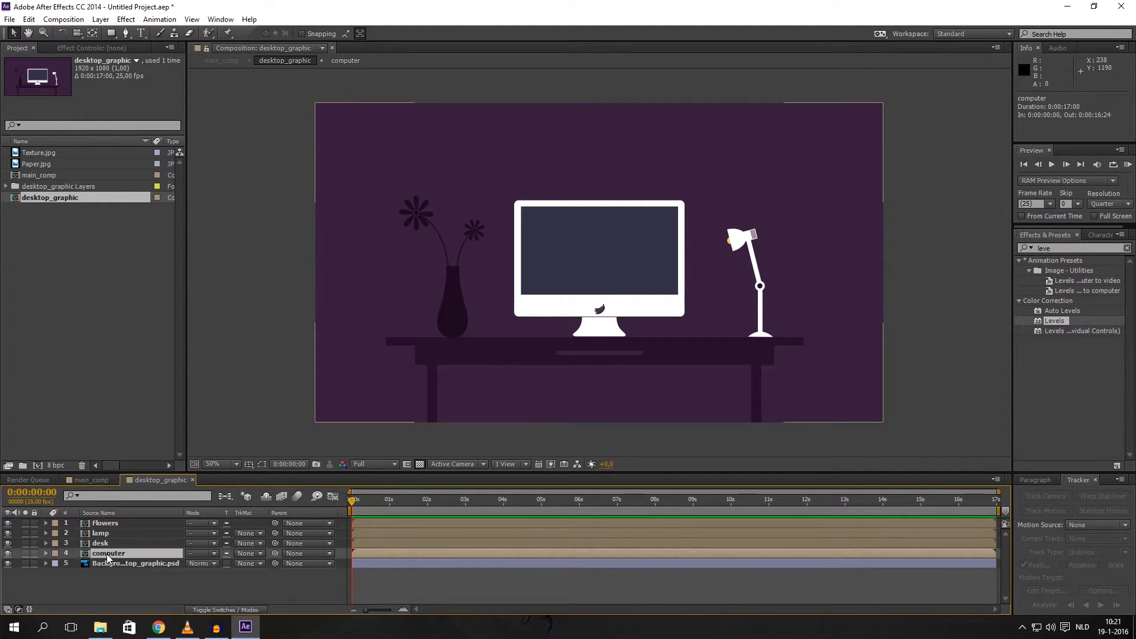
left_click(102, 543)
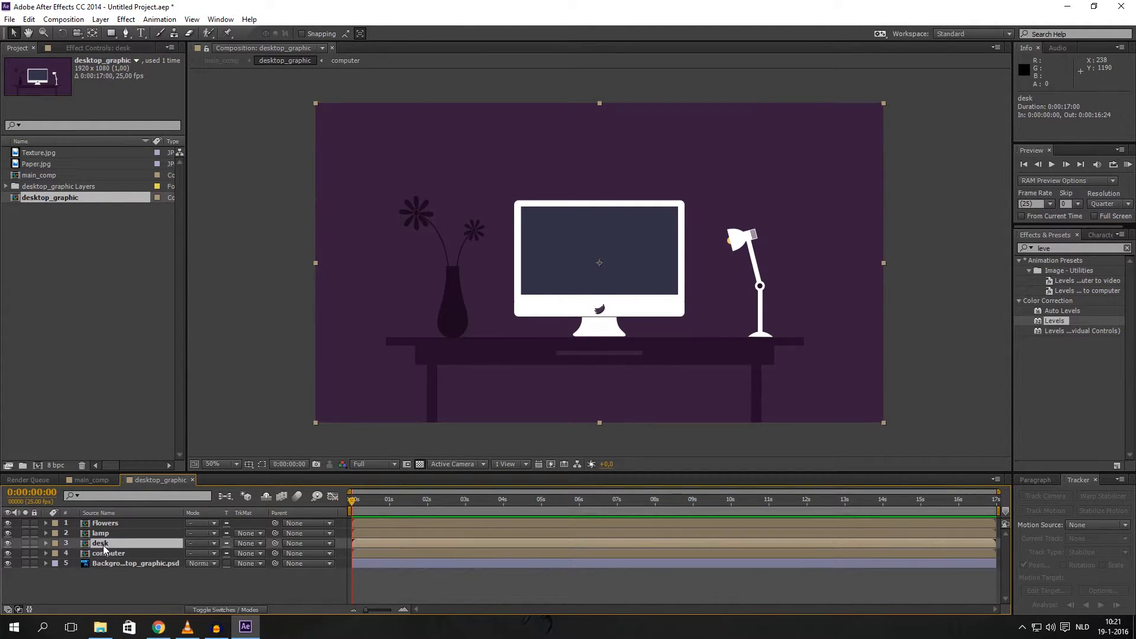
left_click(7, 543)
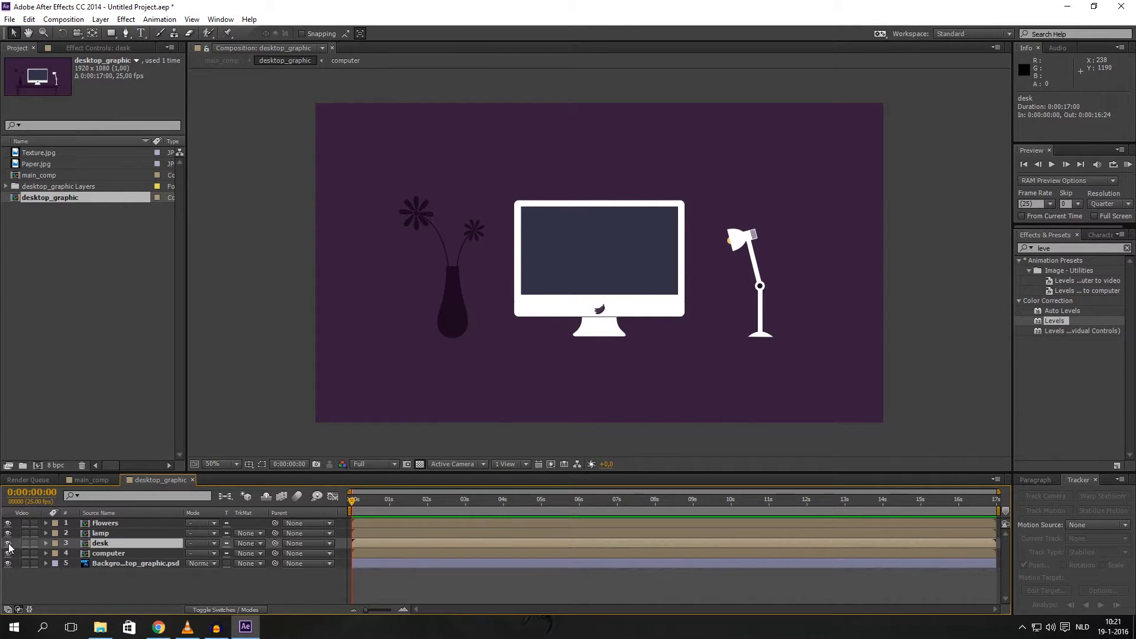
left_click(7, 543)
double_click(102, 544)
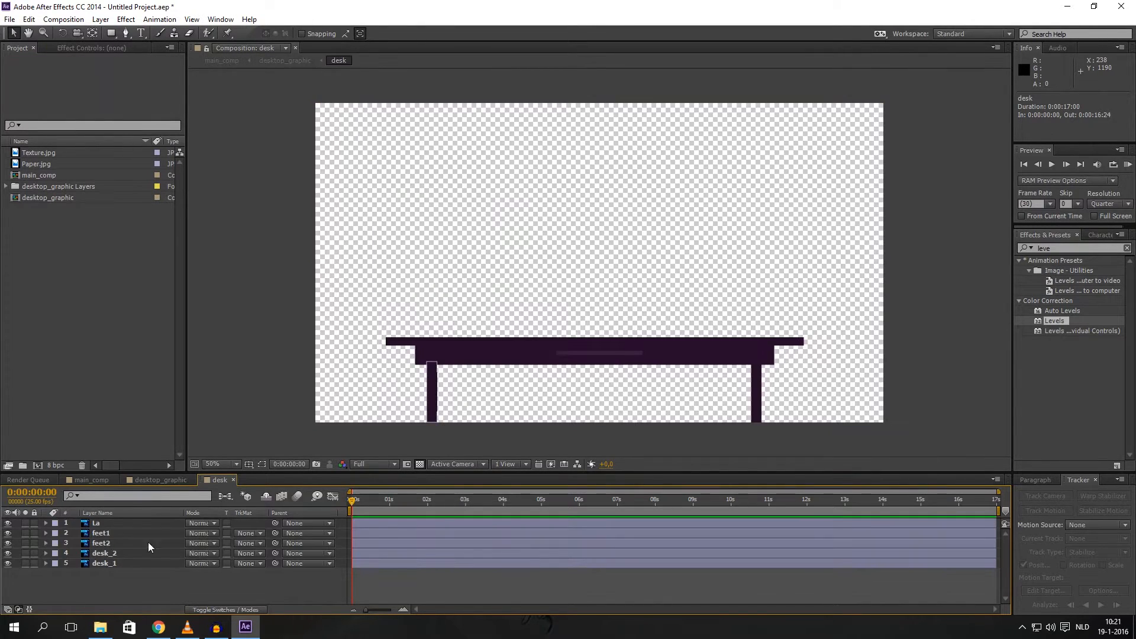
mouse_move(354, 498)
left_mouse_down()
mouse_move(389, 499)
mouse_move(343, 502)
left_mouse_up()
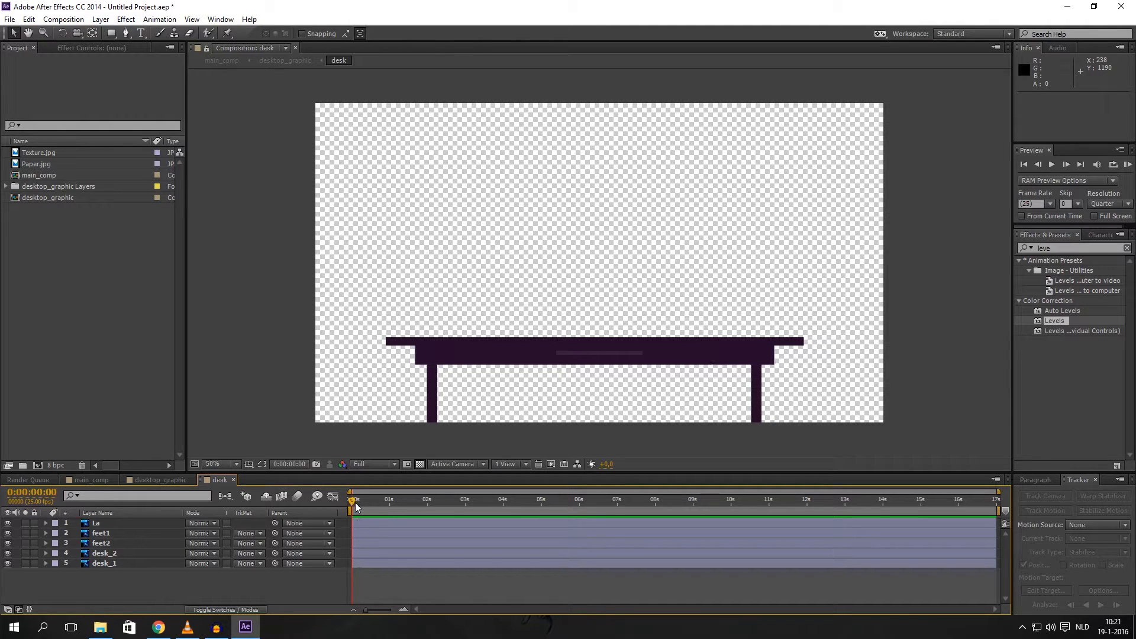
Switch to VLC media player and play the desk's reveal in main_comp.mp4 around the three-second mark
left_click(187, 627)
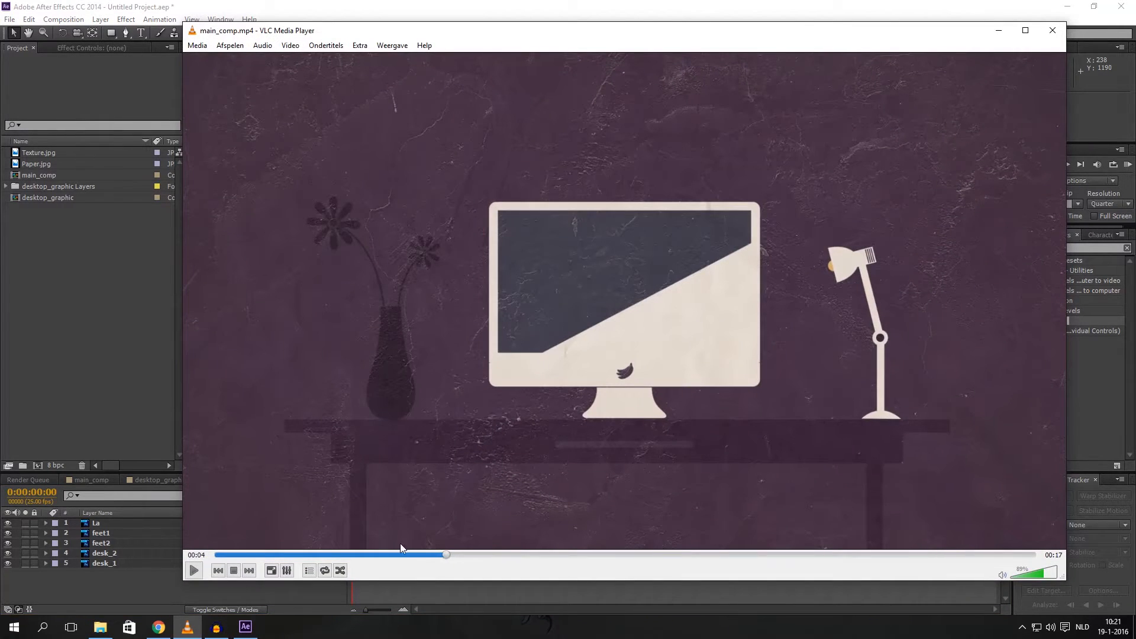
left_click_drag(424, 558, 364, 553)
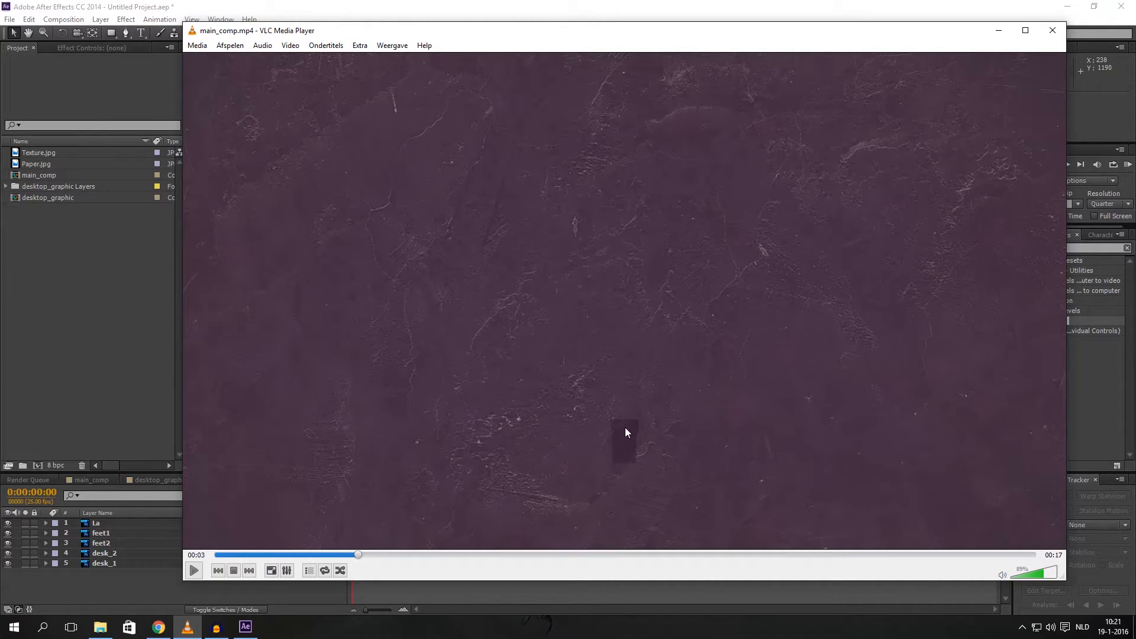
left_click(196, 575)
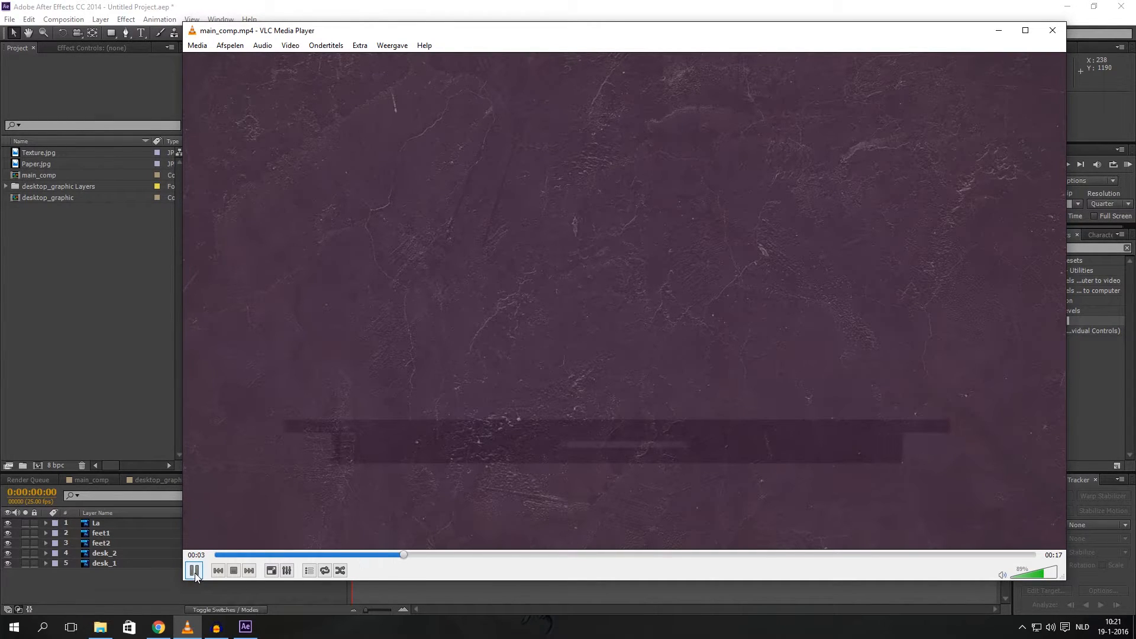
left_click(196, 575)
left_click(535, 3)
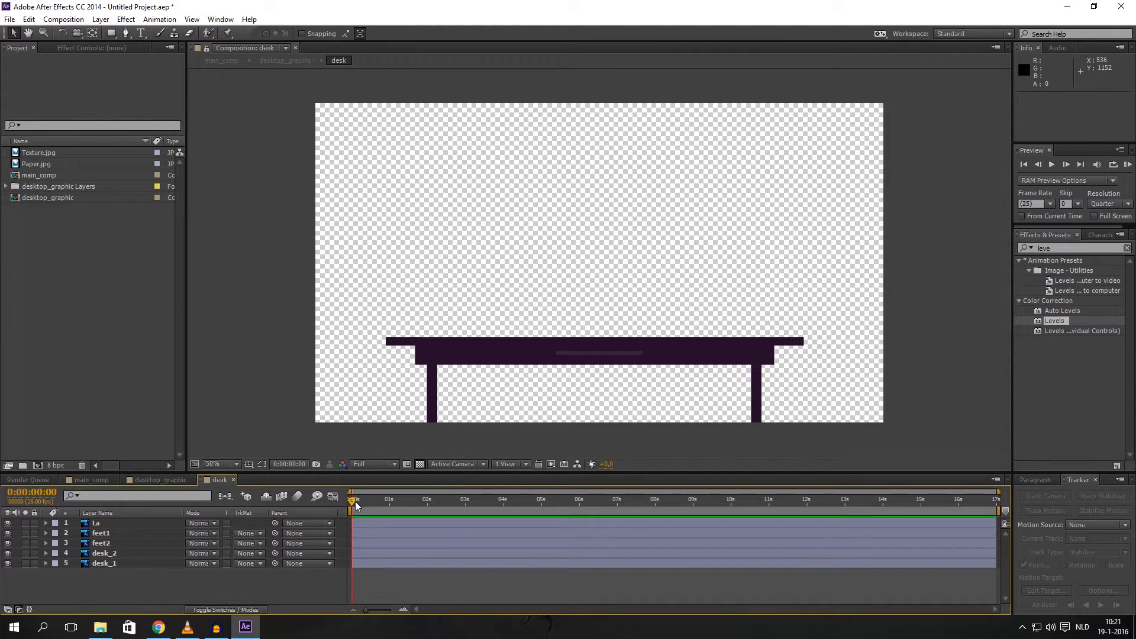
Toggle the visibility of the desk_2 and desk_1 layers to identify which desk part each one holds
left_click(97, 551)
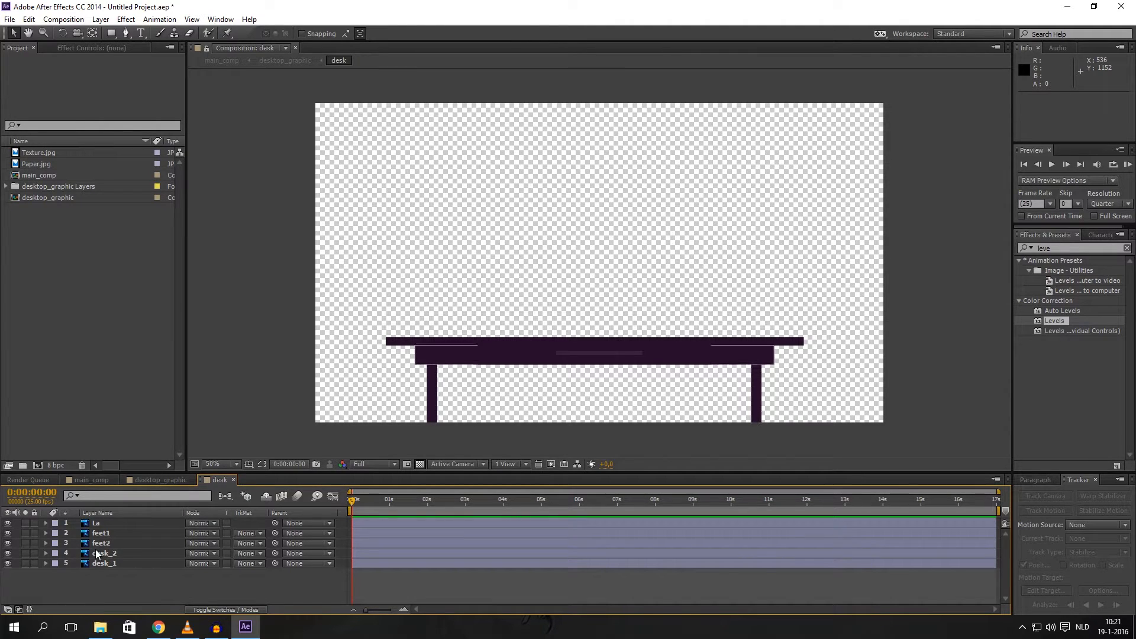
left_click(8, 552)
left_click(8, 553)
left_click(8, 563)
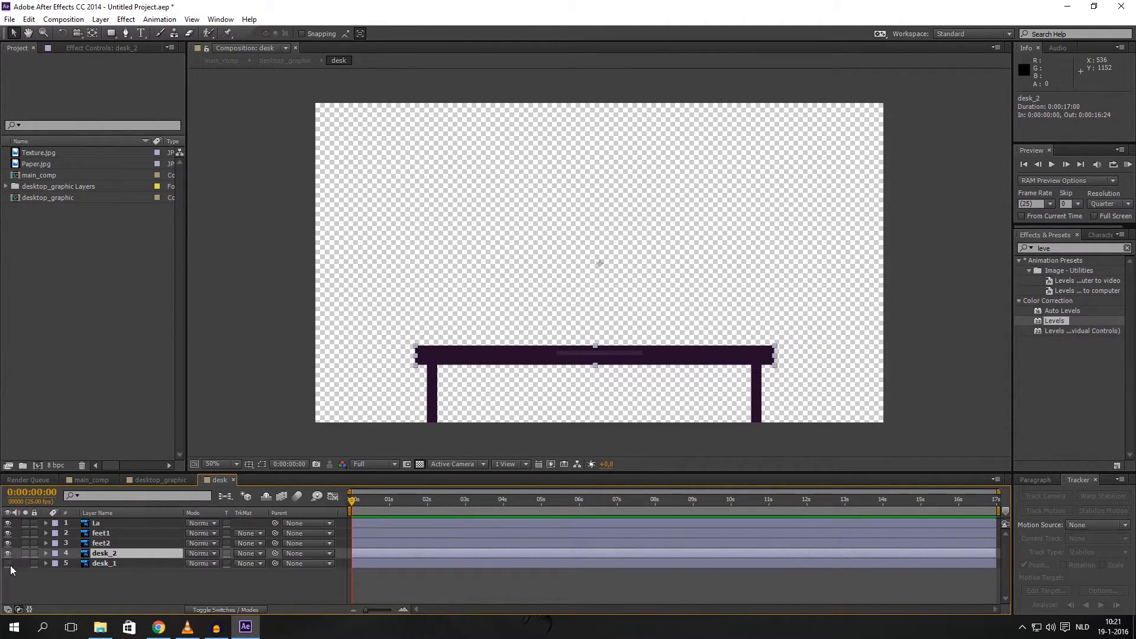
left_click(9, 564)
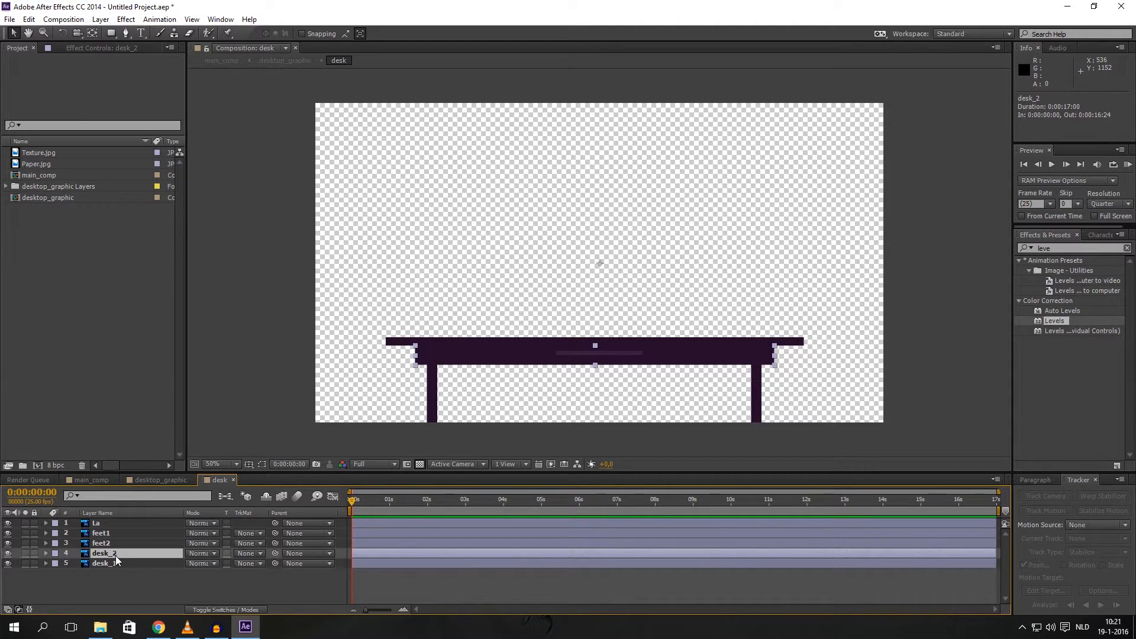
Try scaling the desk_2 layer down to about 18% around its default anchor point, and undo the scaling
key("s")
left_click_drag(213, 564, 183, 567)
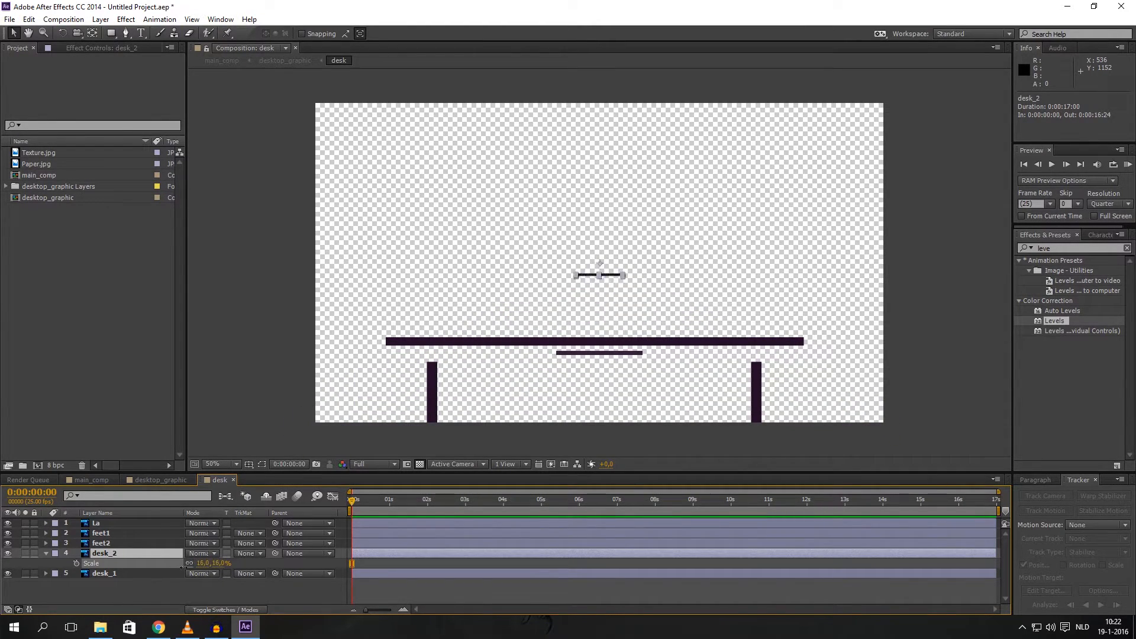
key("ctrl+z")
key("ctrl+z")
key("ctrl+z")
key("ctrl+z")
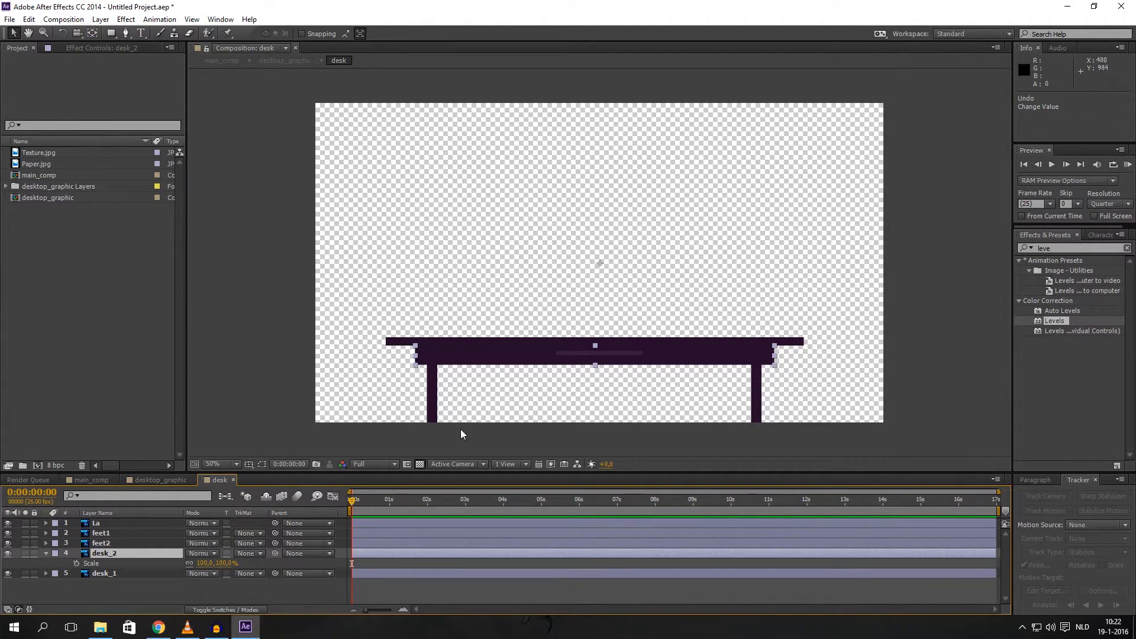
Move the desk_2 layer's anchor point to the centre of the desk body with the Pan Behind tool
left_click(93, 34)
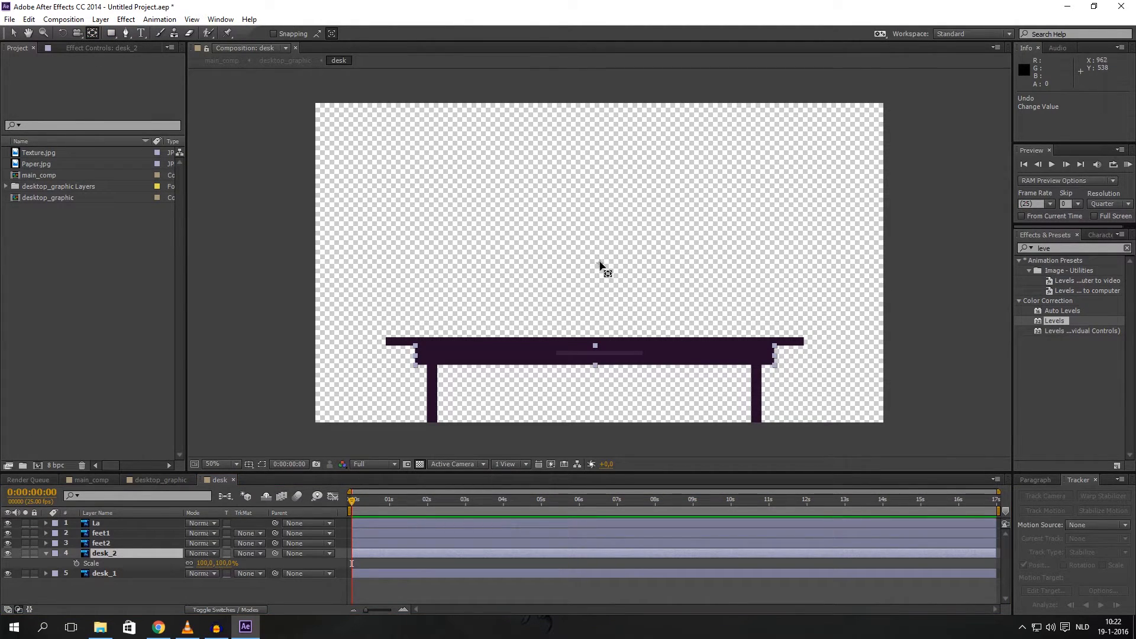
left_click_drag(601, 264, 596, 355)
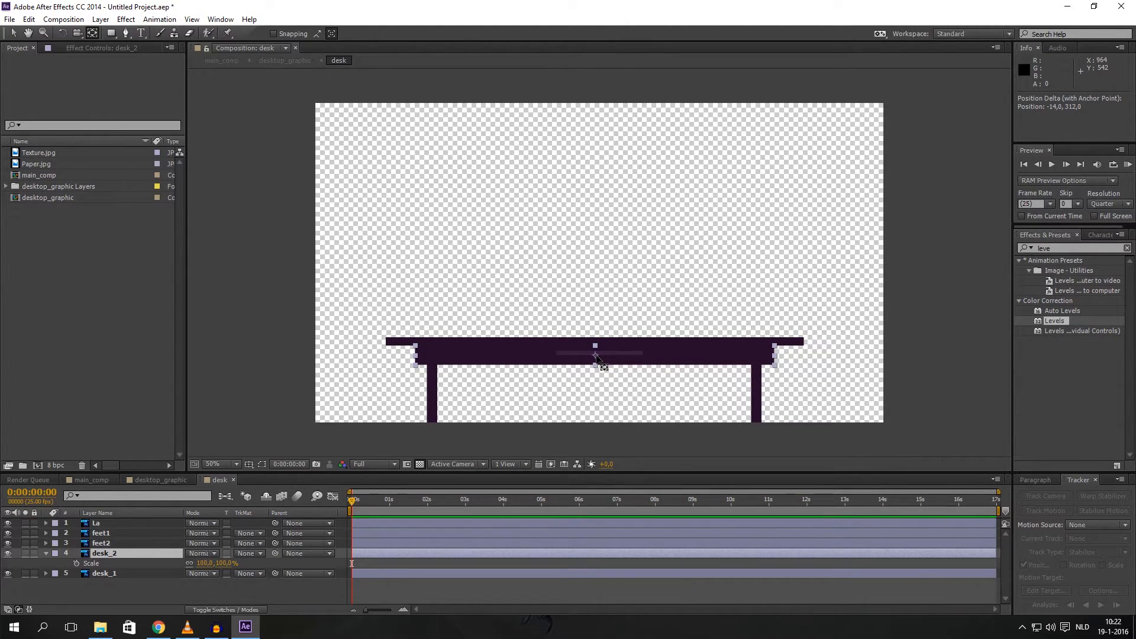
key("period")
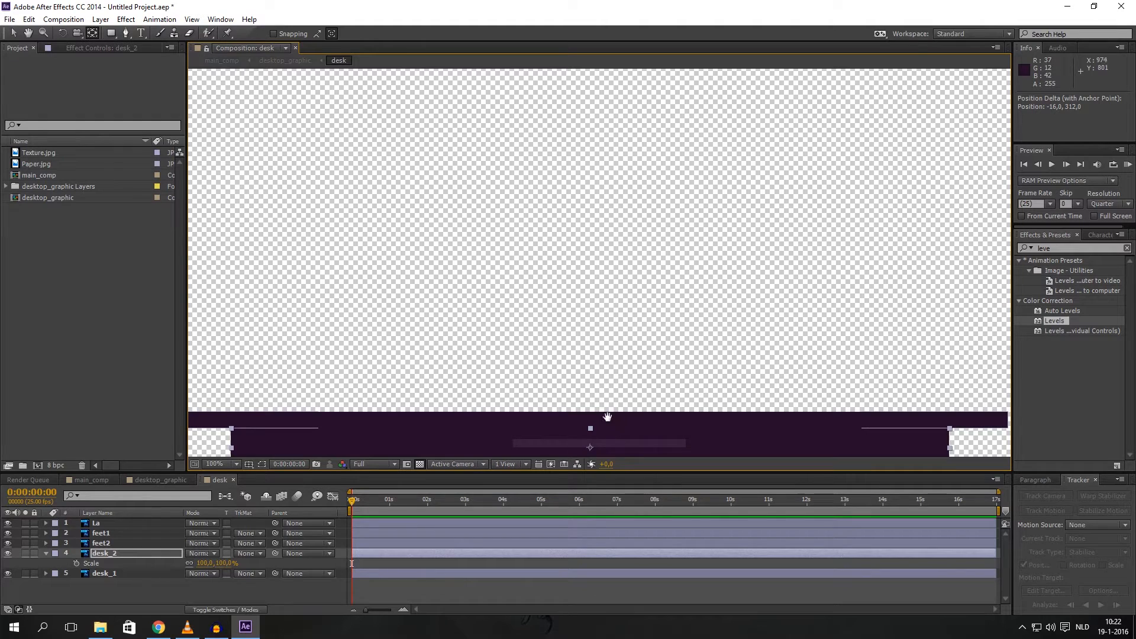
key("h")
left_click_drag(608, 417, 579, 289)
left_click(93, 34)
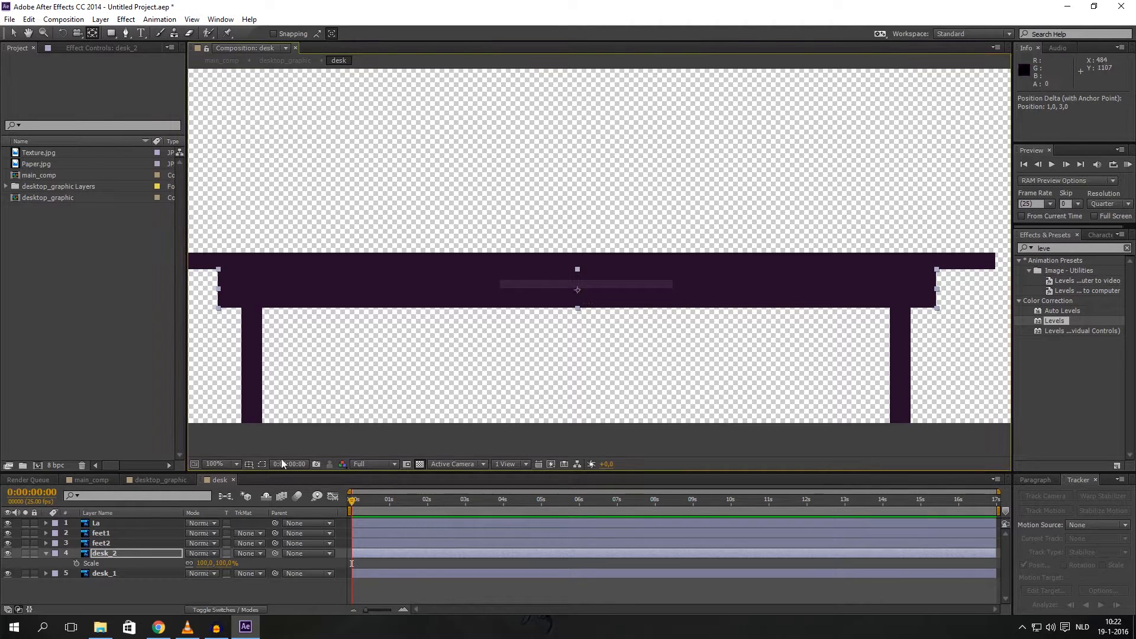
Try scaling desk_2 proportionally around its centred anchor point, undo it, and check the desk reveal in VLC media player
left_click(175, 553)
mouse_move(229, 565)
left_mouse_down()
mouse_move(169, 567)
mouse_move(220, 568)
left_mouse_up()
key("ctrl+z")
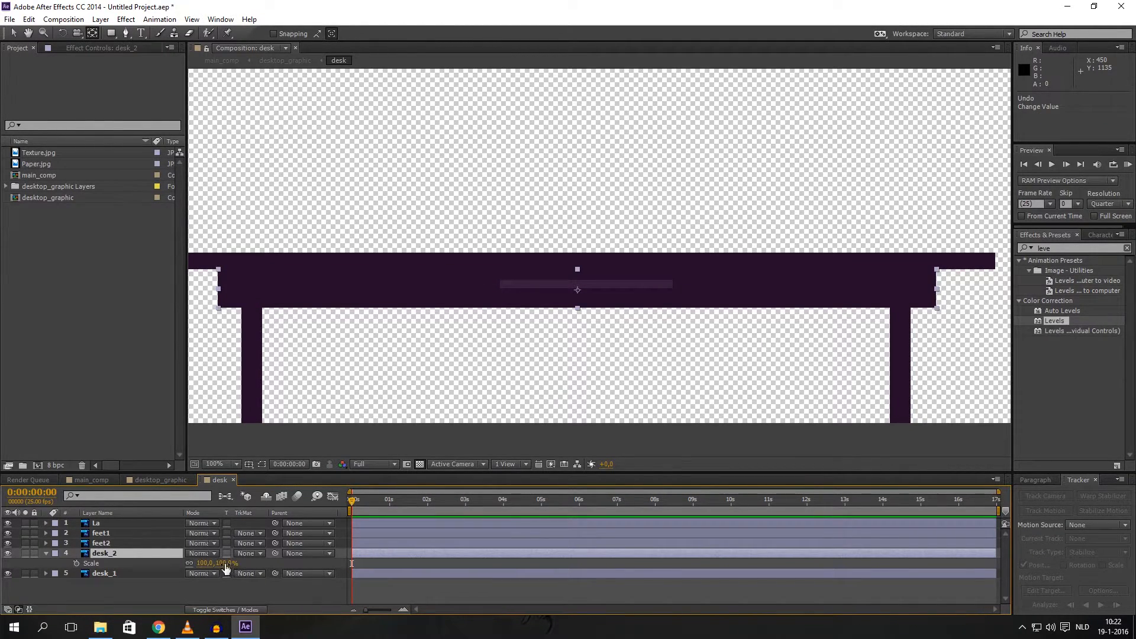
left_click(187, 626)
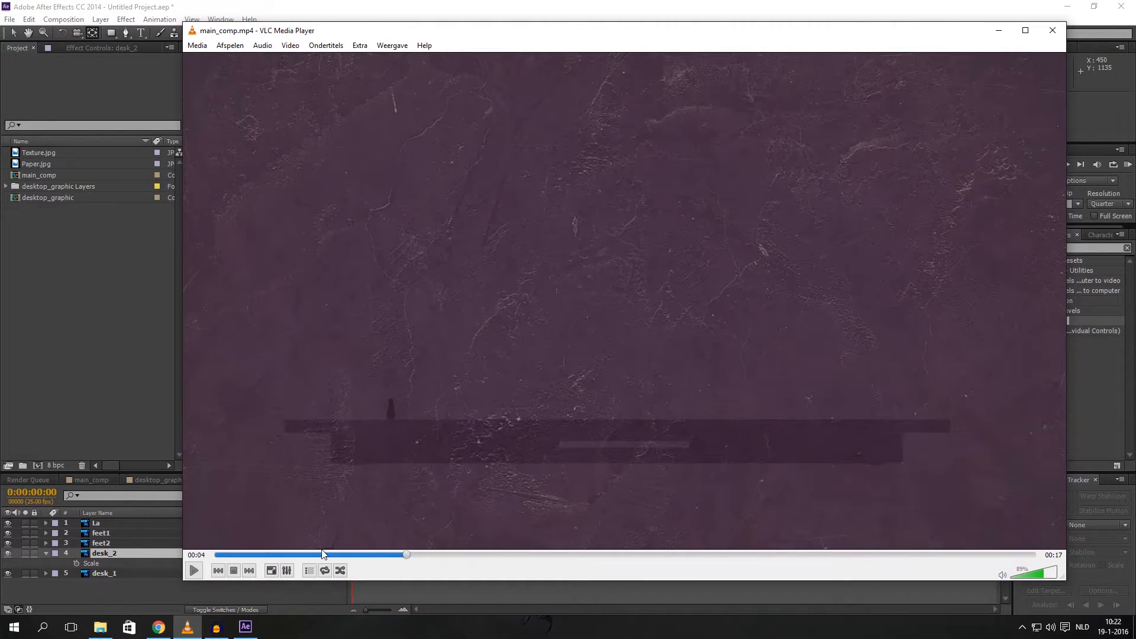
left_click(245, 626)
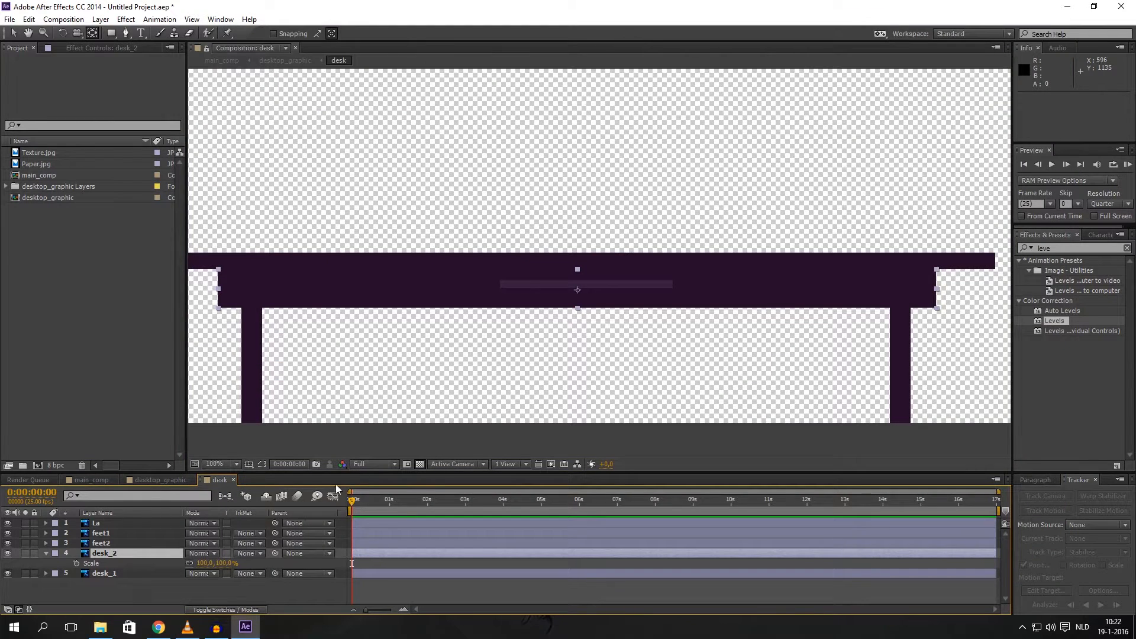
Unlink the desk_2 layer's Scale dimensions and set its horizontal scale to 0%, keeping the vertical scale at 100%
left_click(189, 564)
left_click_drag(229, 563, 149, 567)
key("ctrl+z")
key("Return")
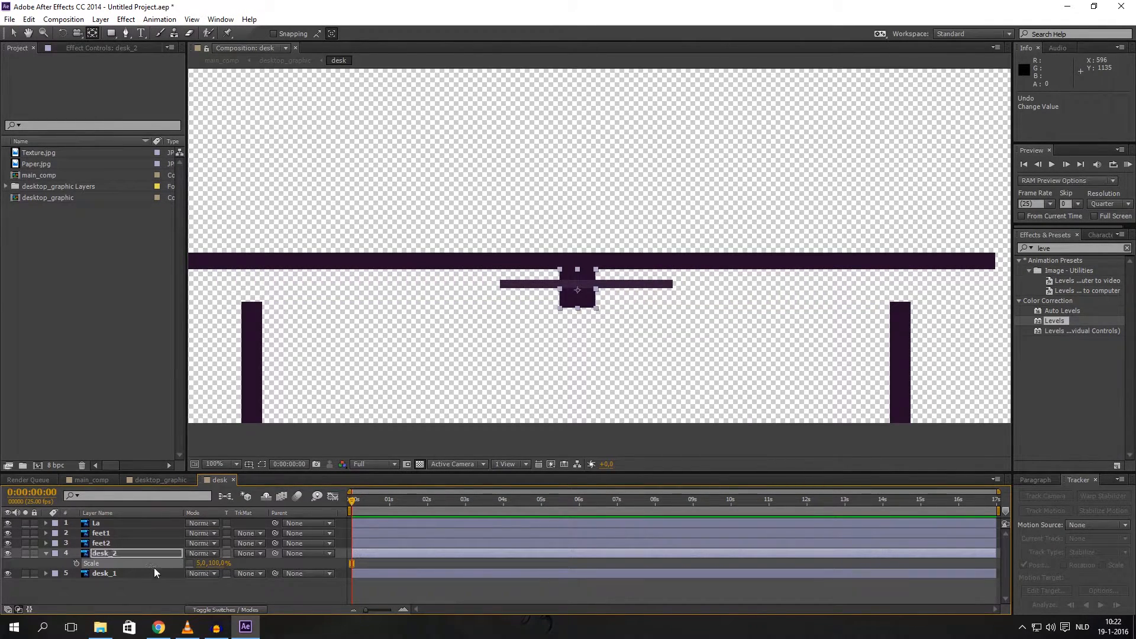
key("ctrl+z")
left_click(202, 563)
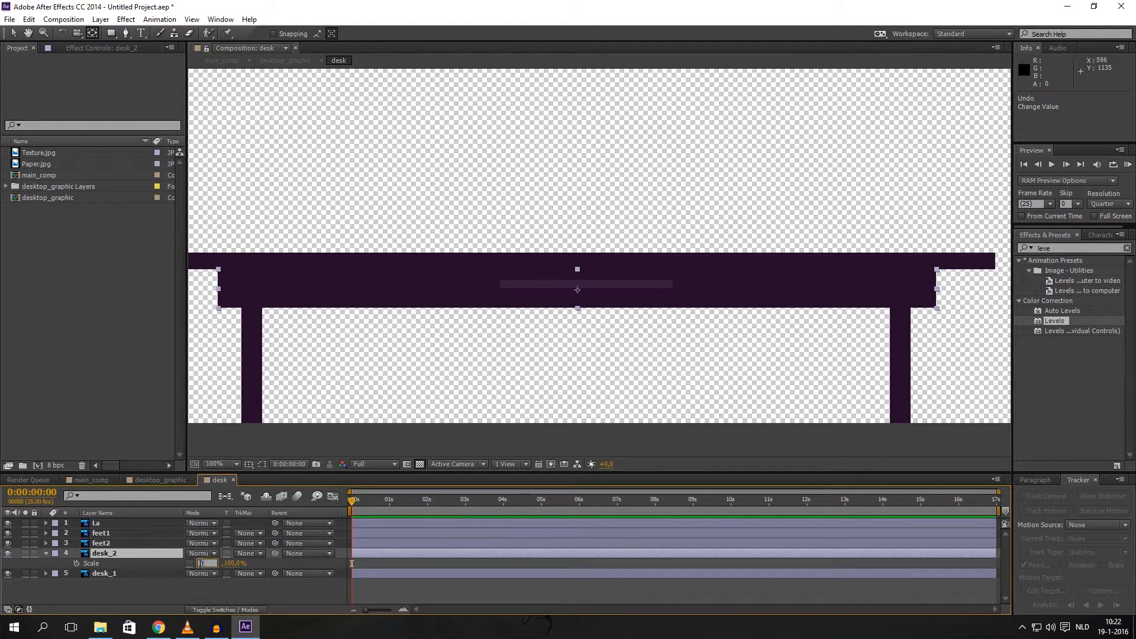
type("0")
key("Return")
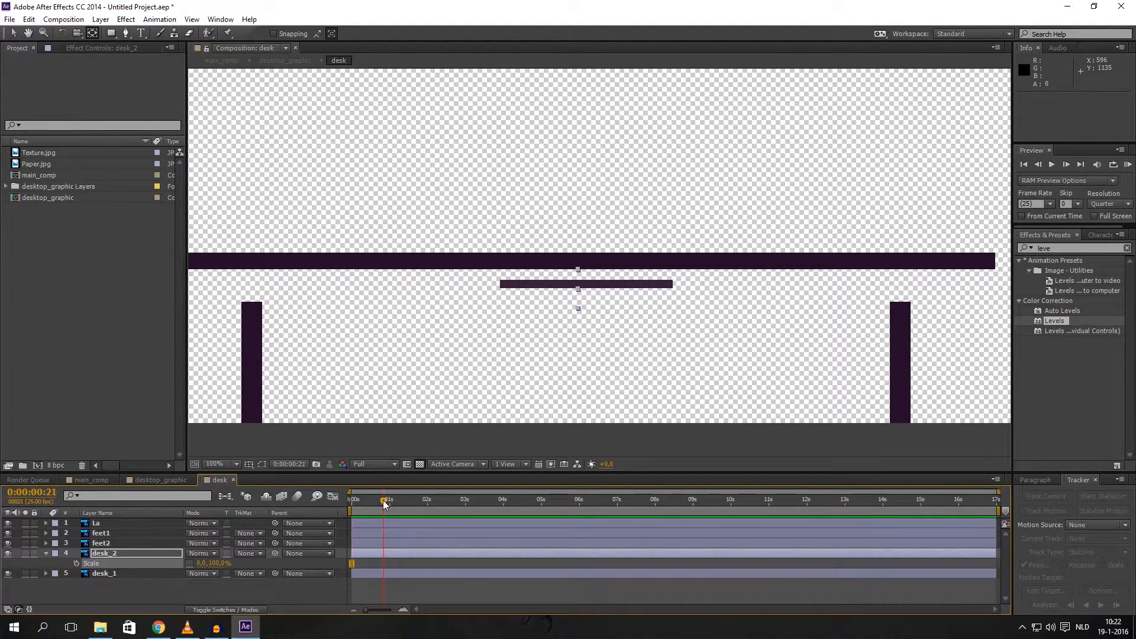
Try setting desk_2's horizontal scale to 100% at the 1-second mark
left_click_drag(384, 504, 390, 503)
left_click_drag(202, 563, 322, 554)
scroll(543, 306, "down", 1)
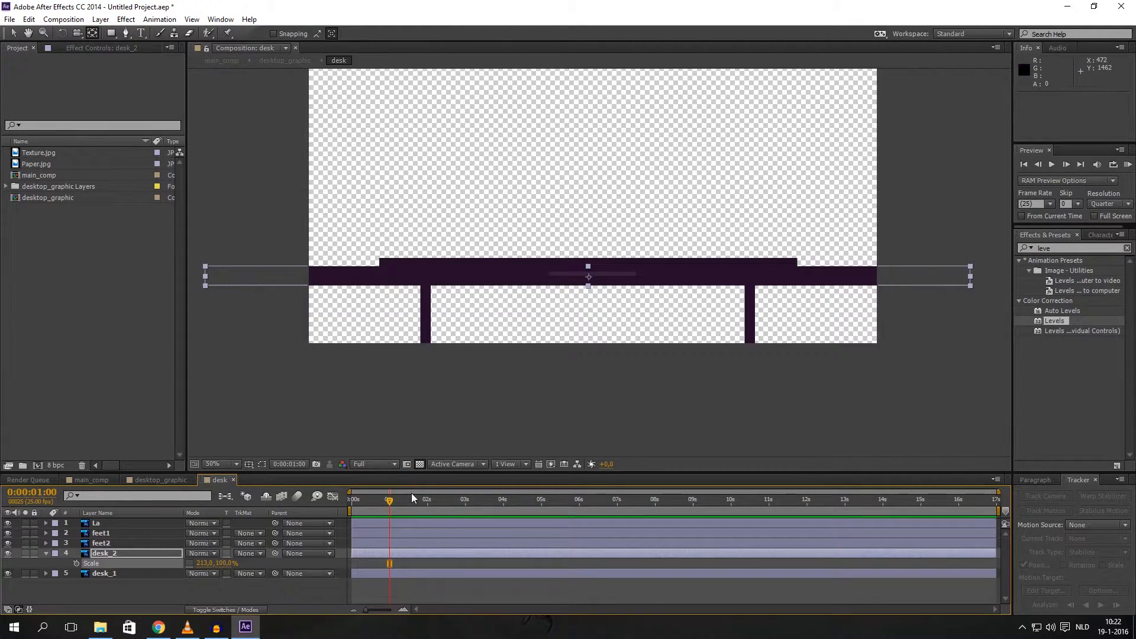
left_click(203, 562)
type("100")
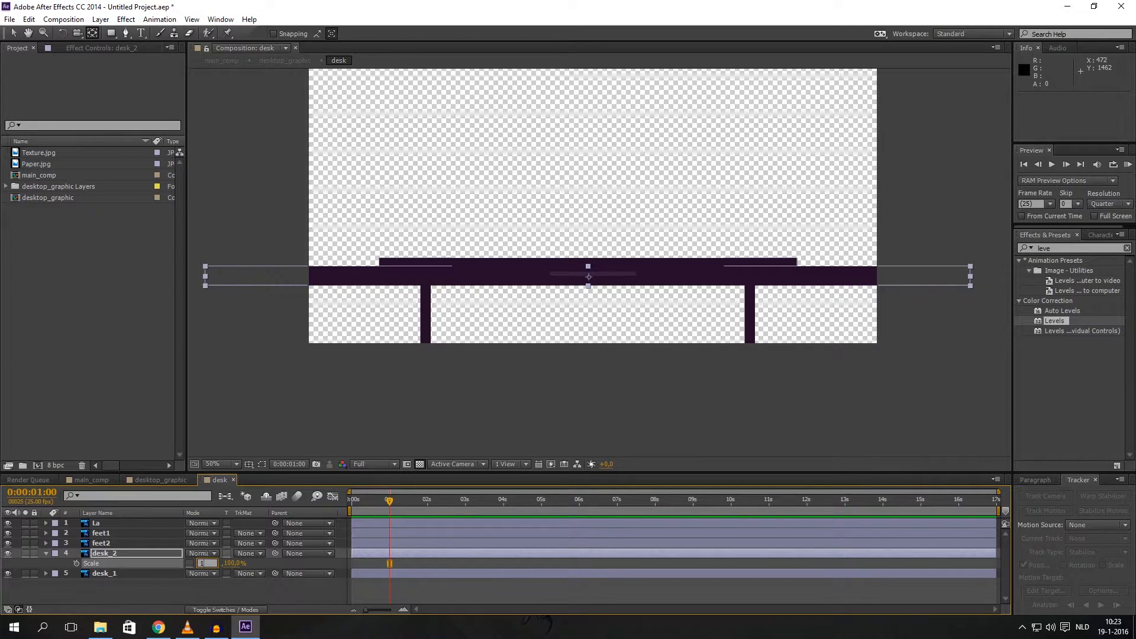
key("Return")
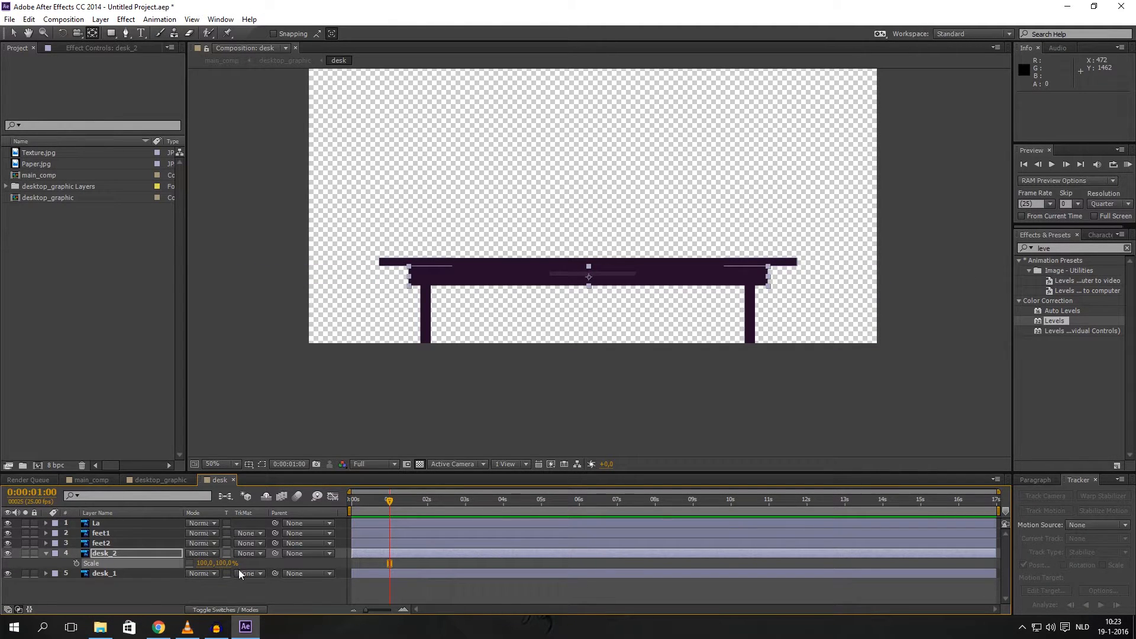
Keyframe desk_2's Scale from 0% horizontally at 0 seconds to 100% horizontally at 1 second, keeping the vertical scale at 100%
left_click(349, 502)
left_click(207, 562)
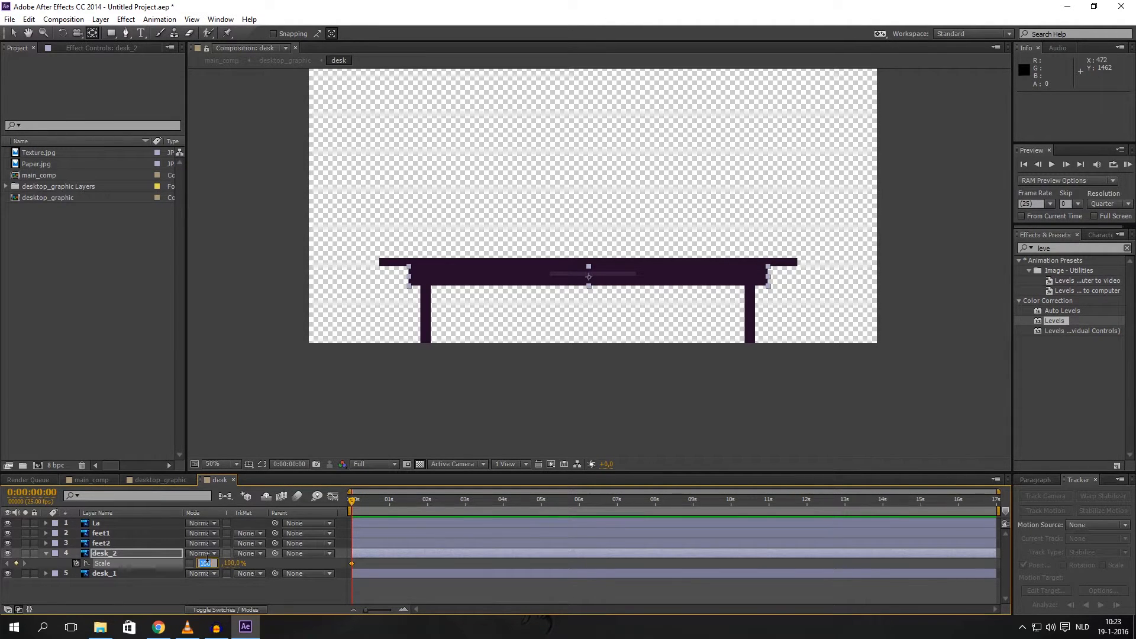
type("0")
key("Return")
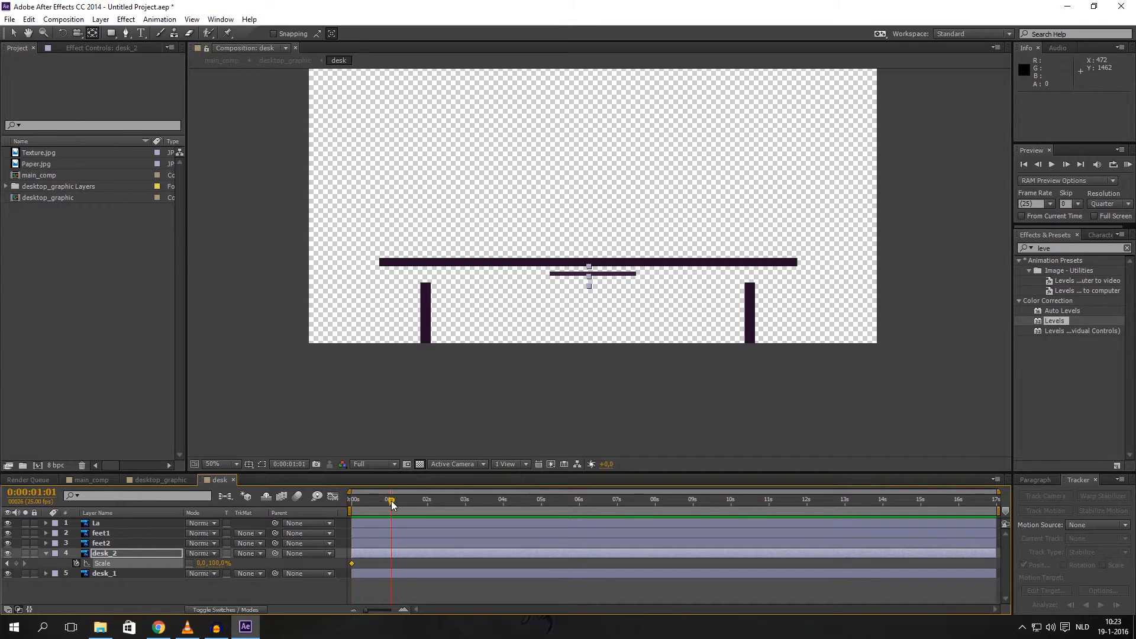
left_click_drag(391, 500, 390, 501)
left_click(201, 563)
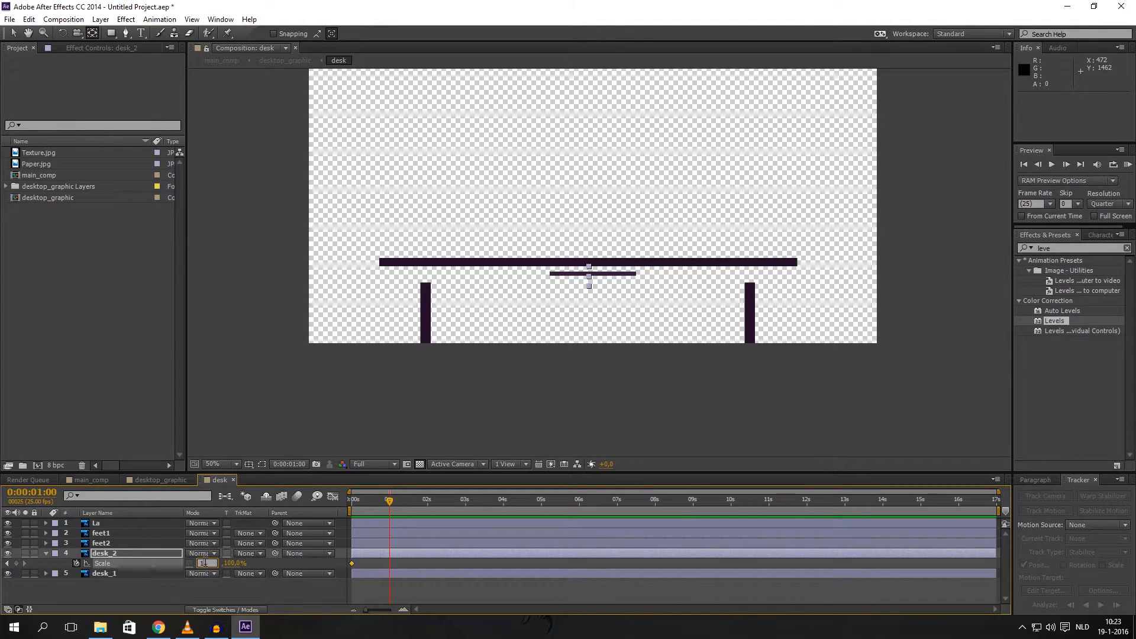
type("100")
key("Return")
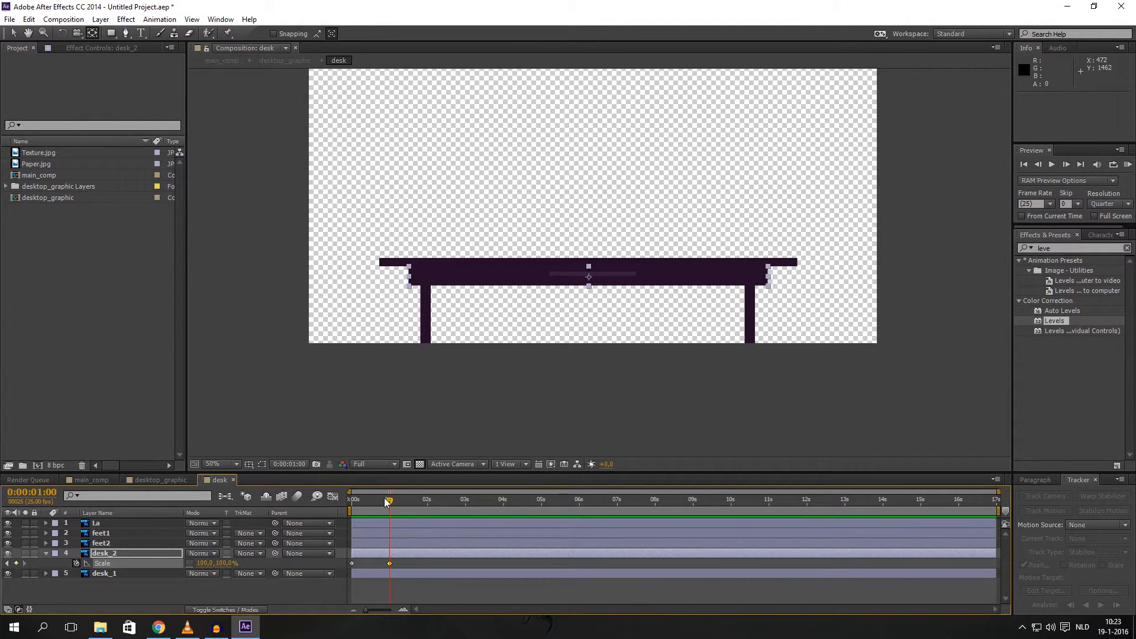
left_click_drag(385, 501, 342, 497)
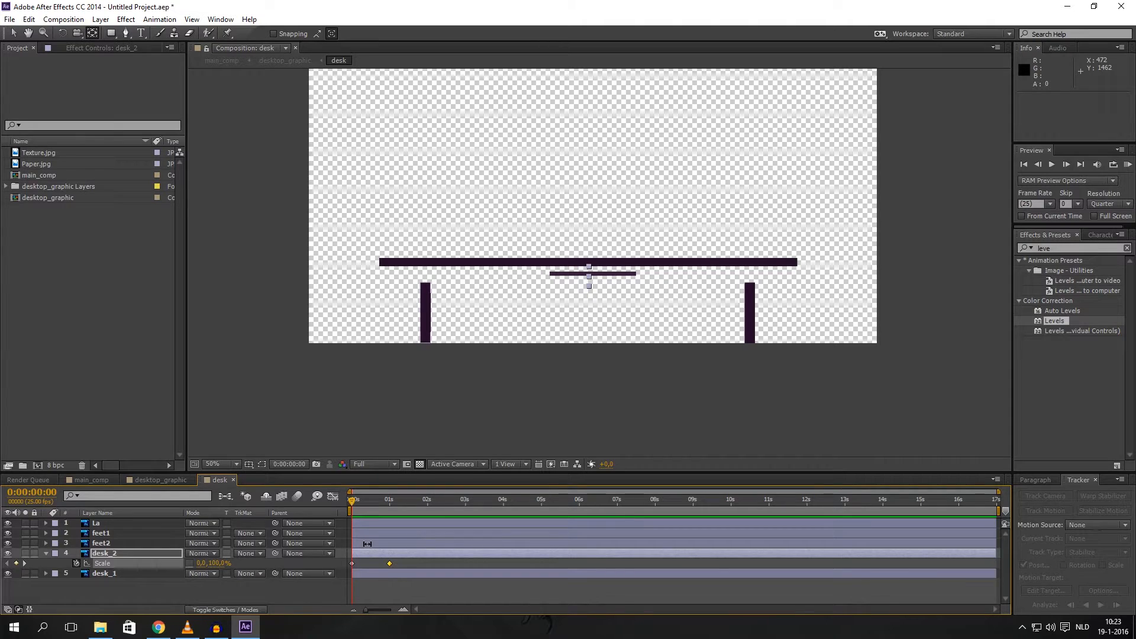
Move the desk_1 layer's anchor point to the centre of the tabletop with the Pan Behind tool
left_click(364, 543)
left_click(359, 575)
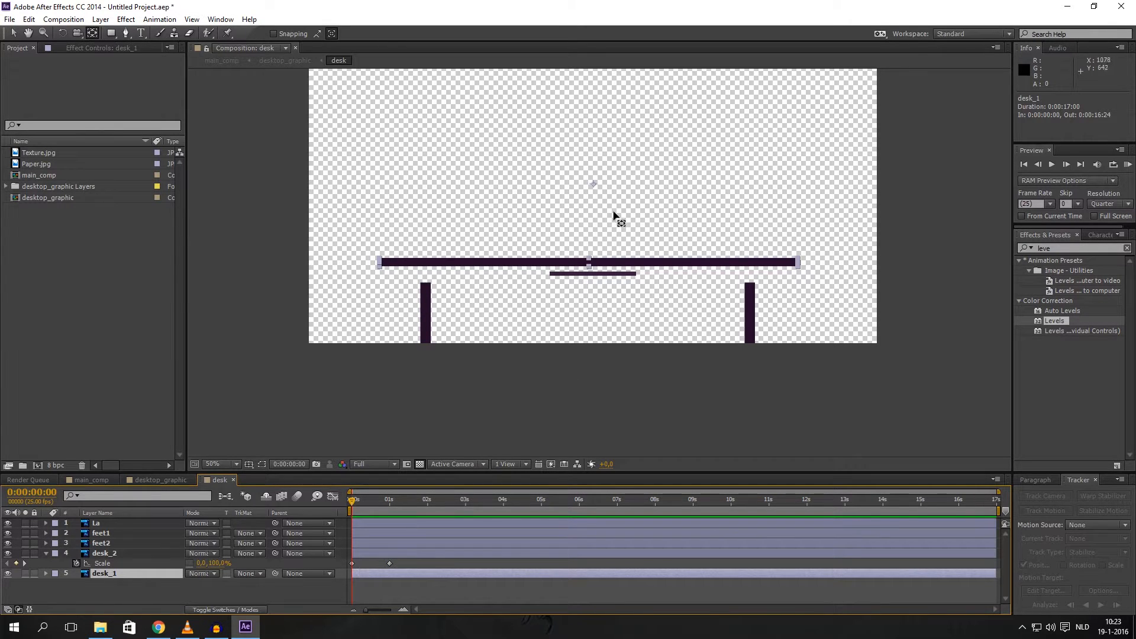
left_click_drag(594, 187, 590, 264)
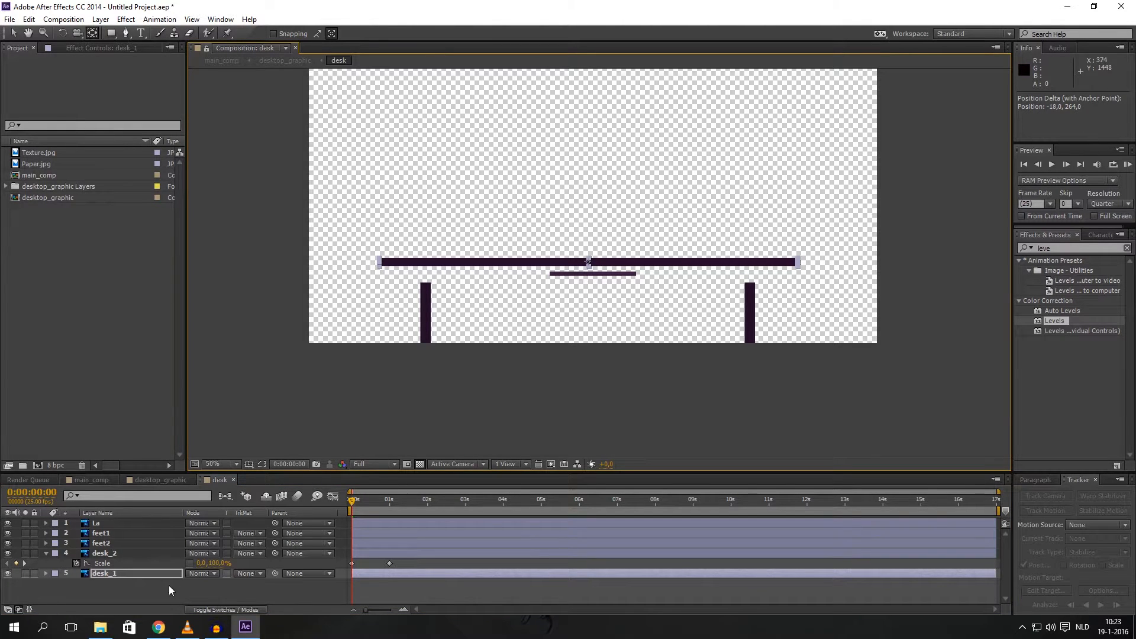
Keyframe desk_1's unlinked Scale from 0% horizontally at 0 seconds to 100% horizontally at 1 second
left_click(134, 574)
key("s")
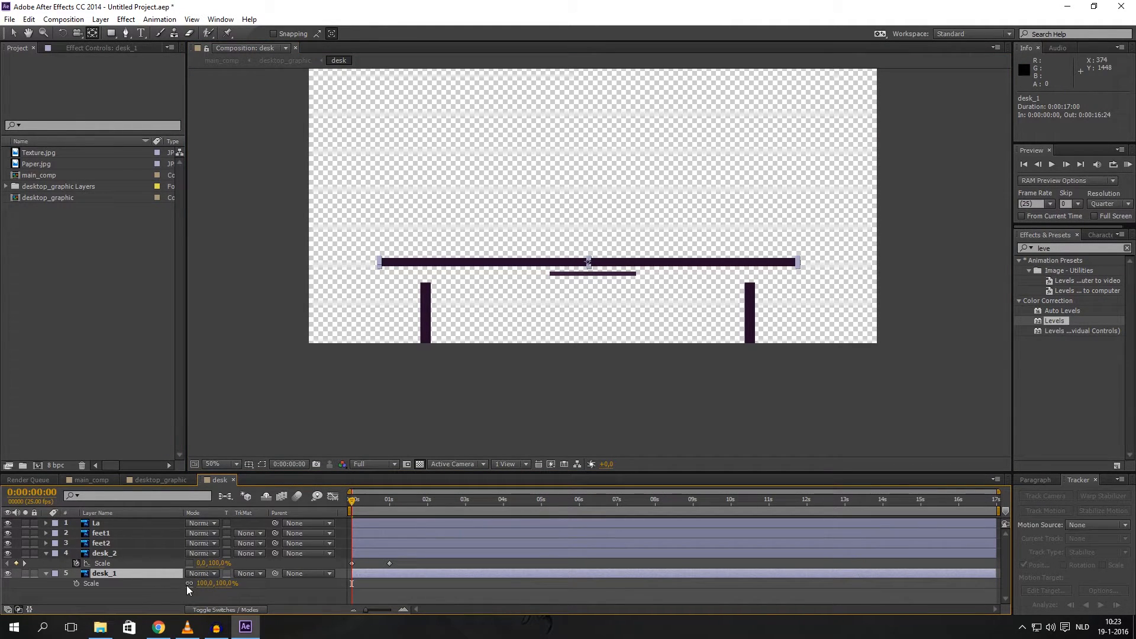
left_click(76, 584)
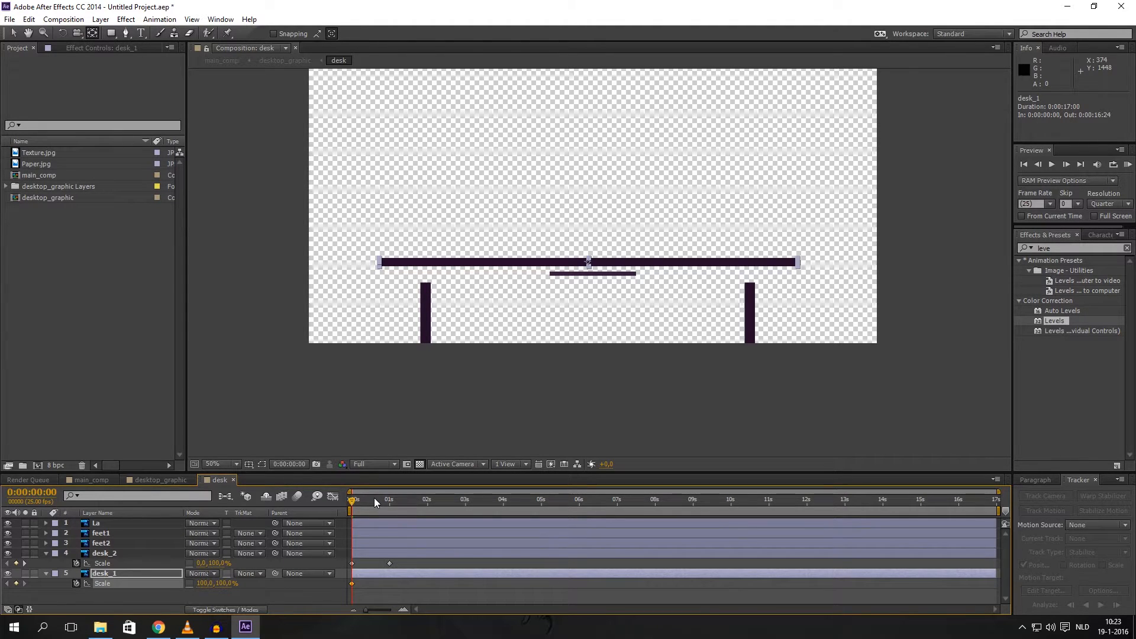
left_click(389, 499)
left_click(206, 584)
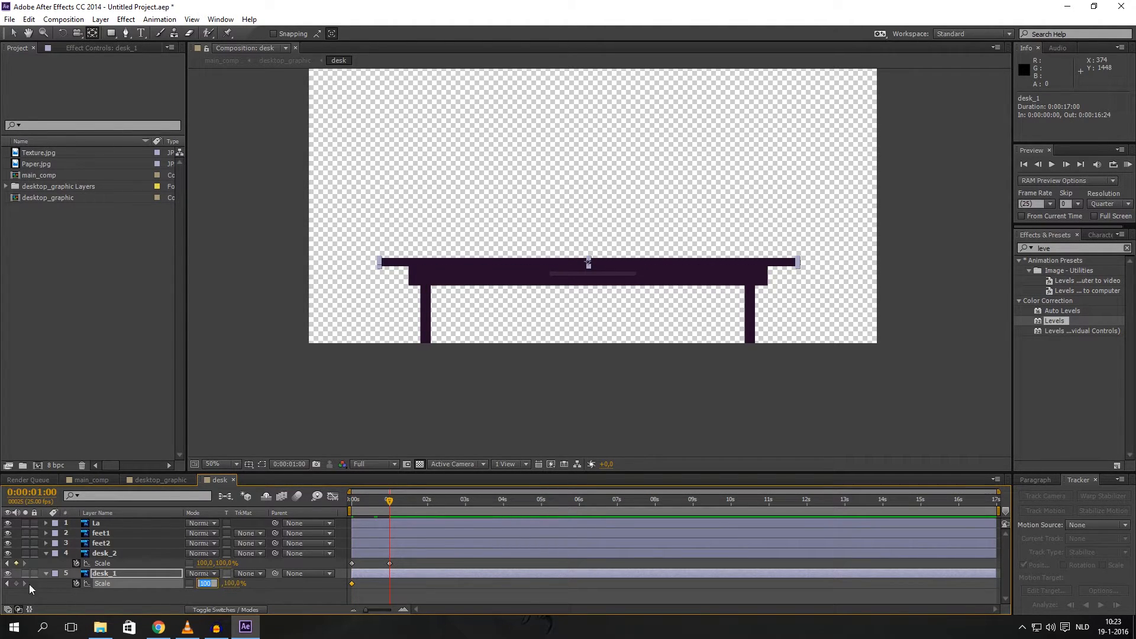
key("Return")
left_click_drag(357, 503, 327, 500)
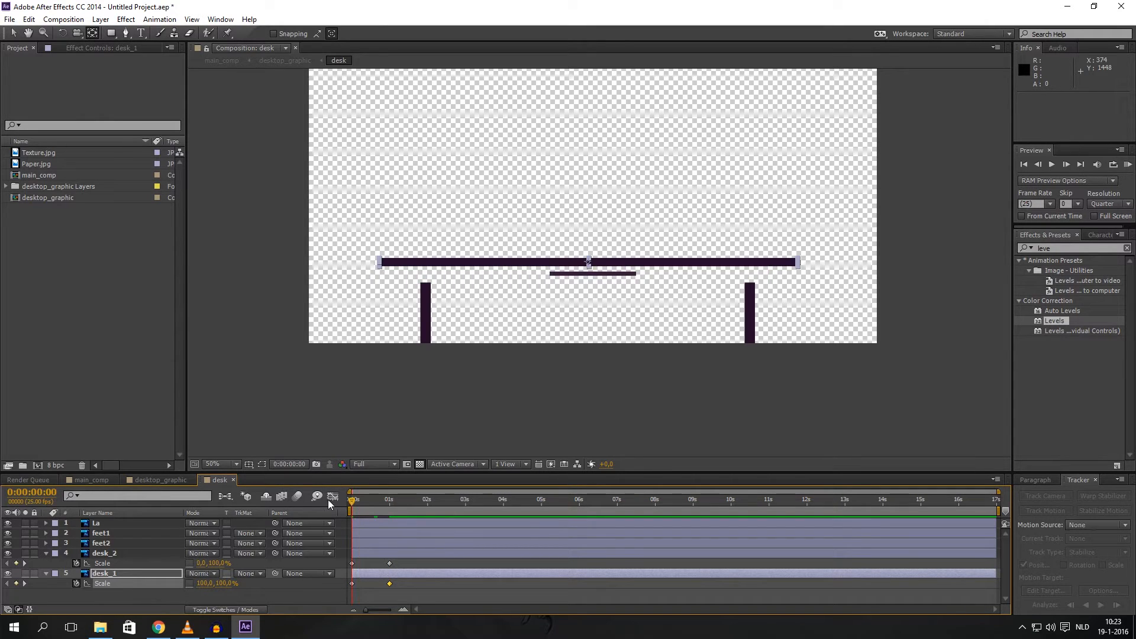
left_click(205, 583)
type("0")
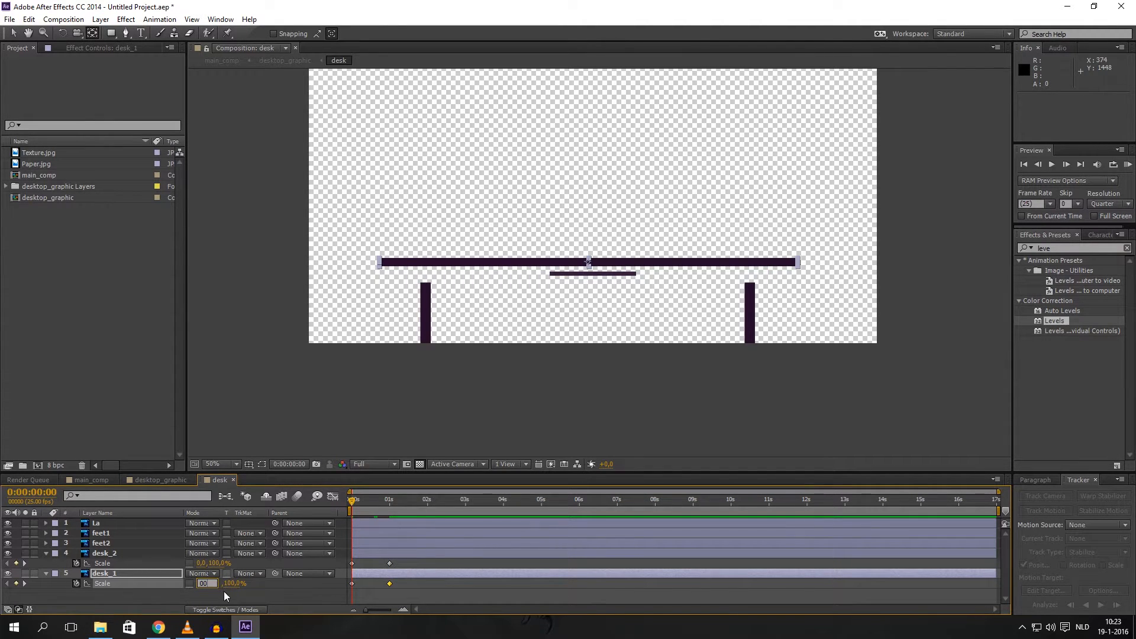
key("Return")
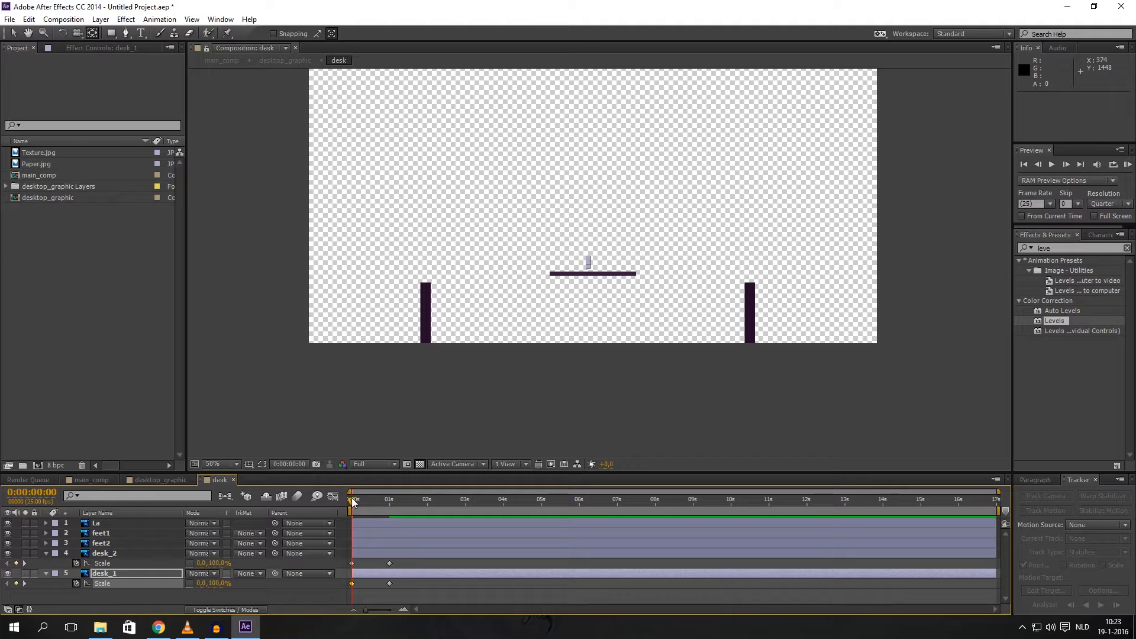
Switch to VLC media player, check how the drawer handle appears around 3 seconds in main_comp.mp4, and return to After Effects
mouse_move(351, 498)
left_mouse_down()
mouse_move(400, 503)
mouse_move(343, 509)
left_mouse_up()
left_click(187, 626)
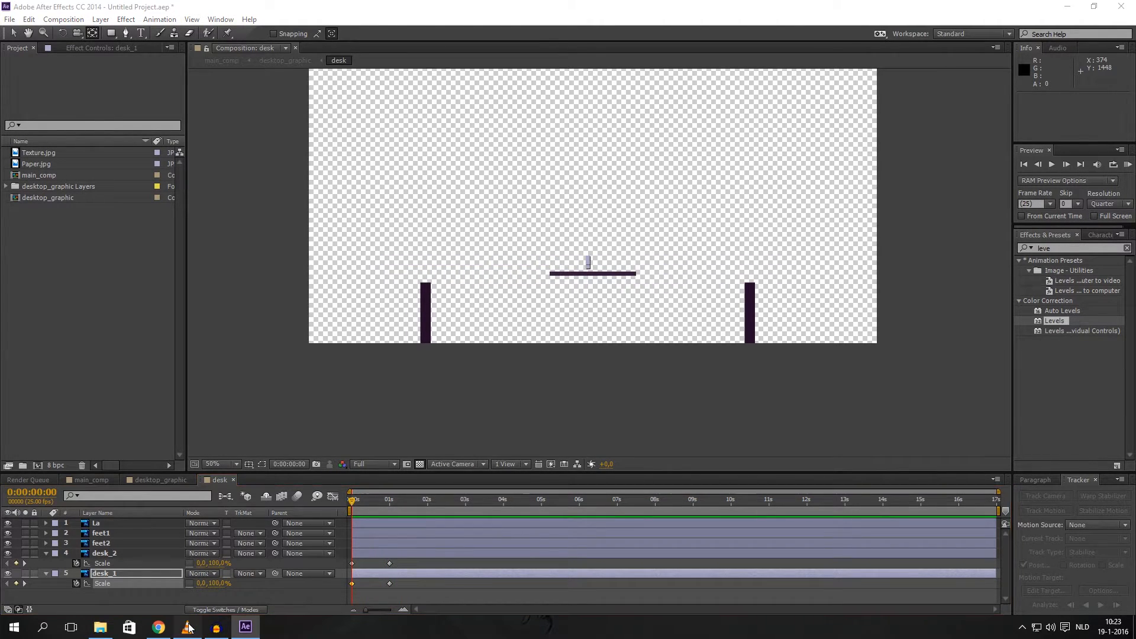
left_click_drag(391, 555, 389, 555)
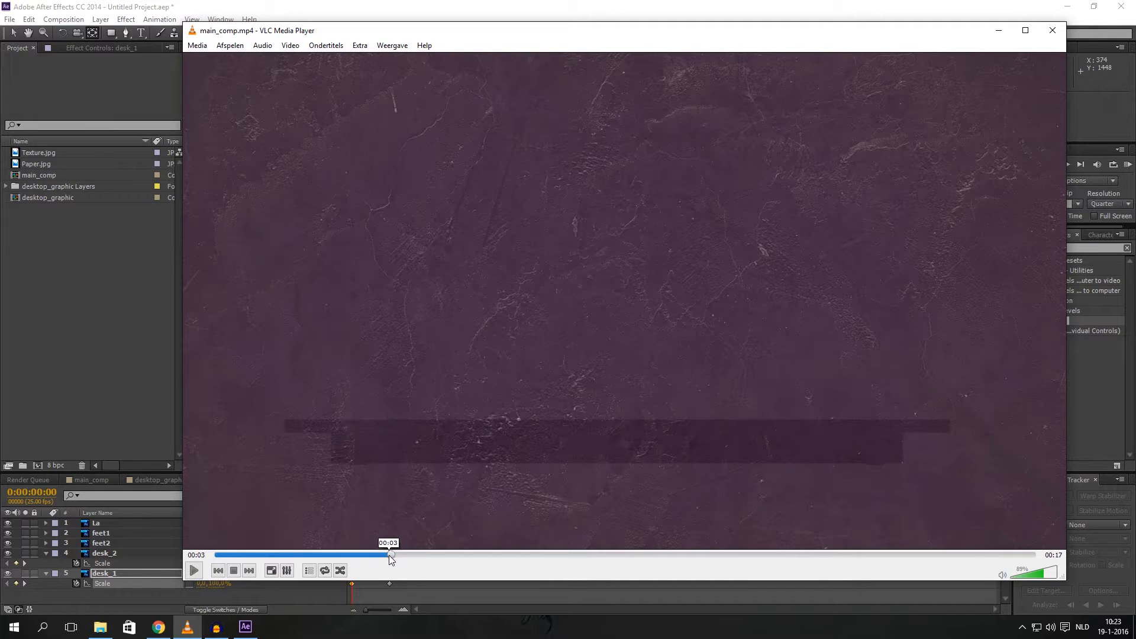
left_click(193, 569)
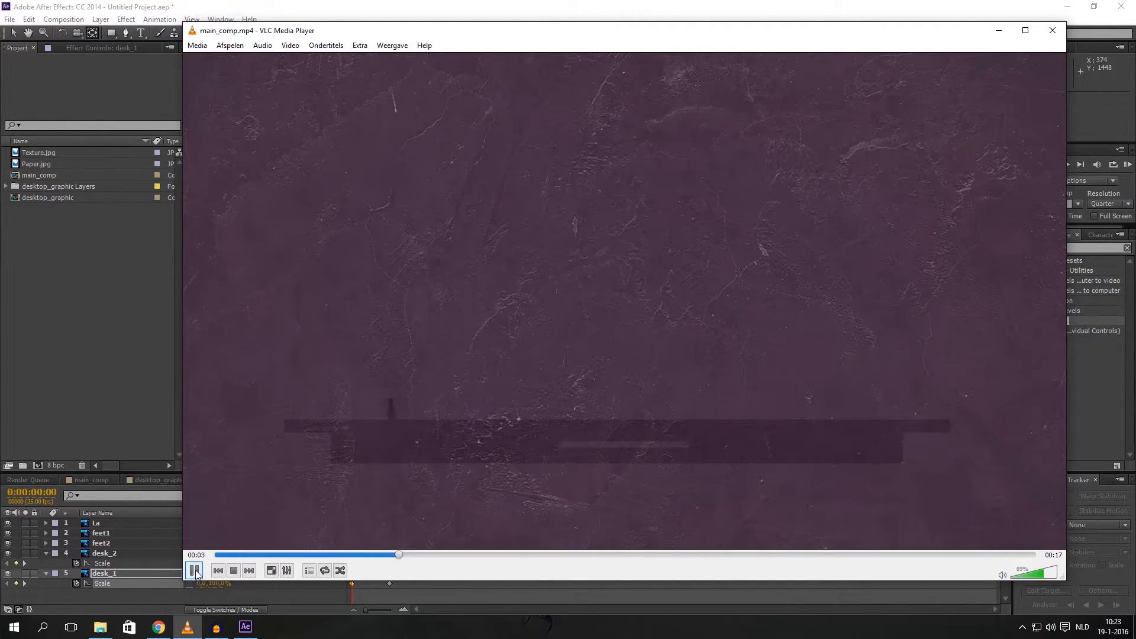
left_click(664, 12)
Move the La layer's anchor point to the centre of the drawer handle, with the current time at 1 second
left_click_drag(364, 506, 390, 498)
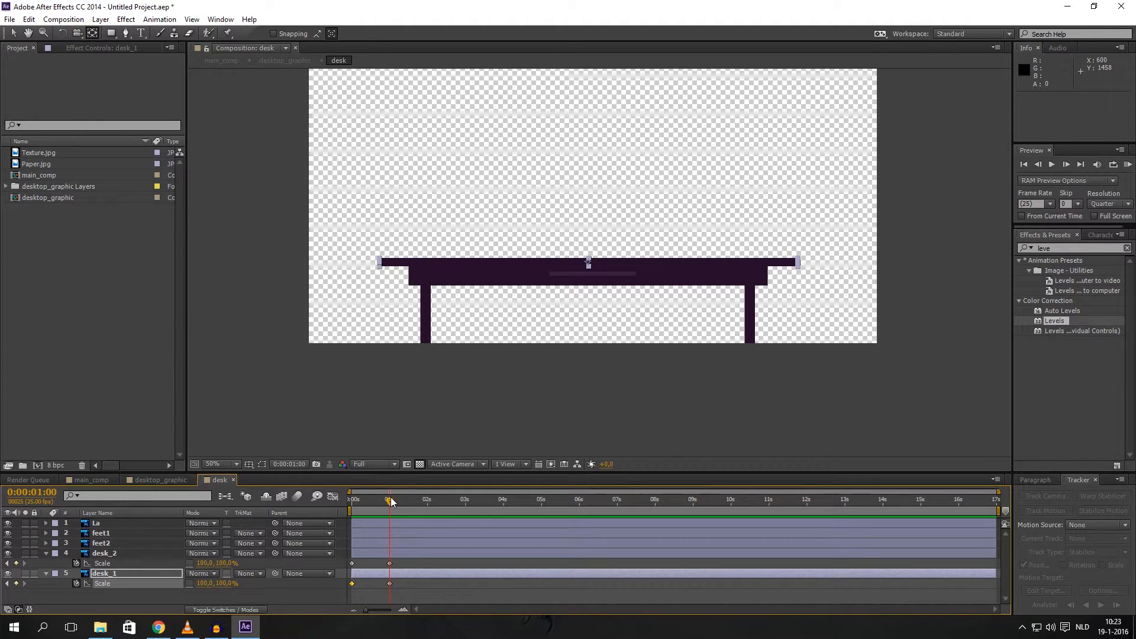
left_click(97, 524)
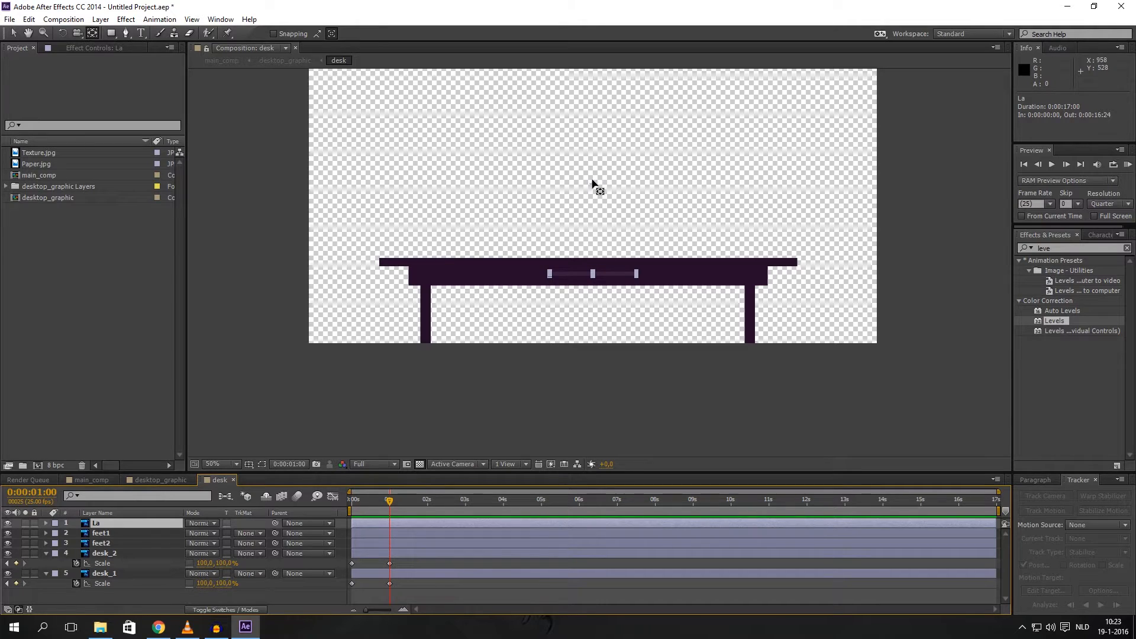
left_click(594, 191)
left_click(585, 274)
left_click_drag(593, 192, 592, 273)
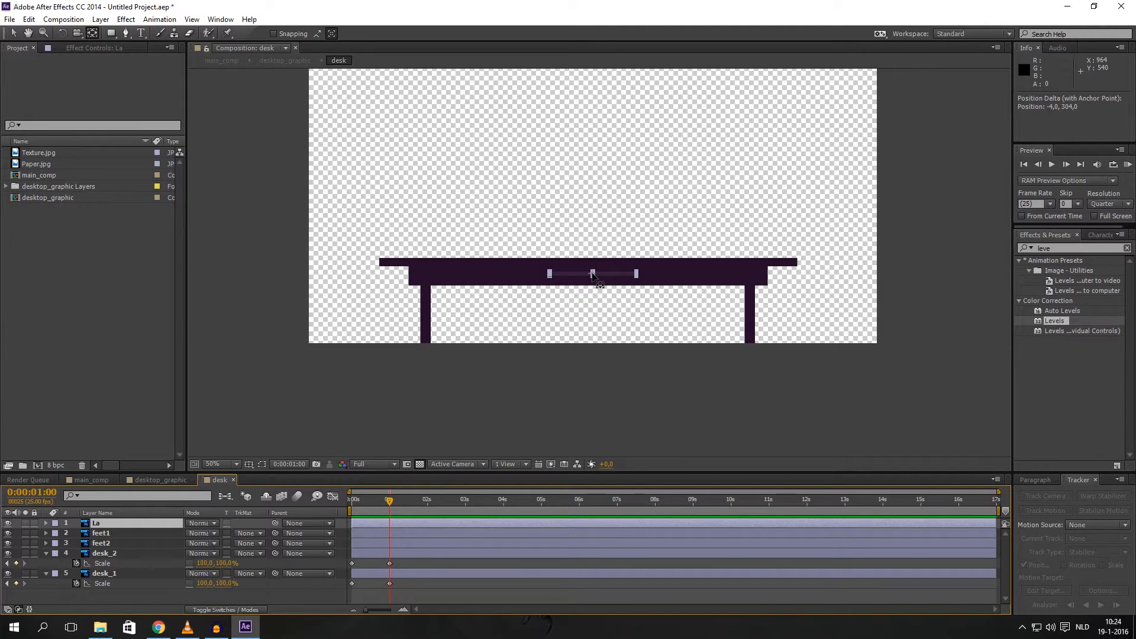
scroll(610, 293, "up", 3)
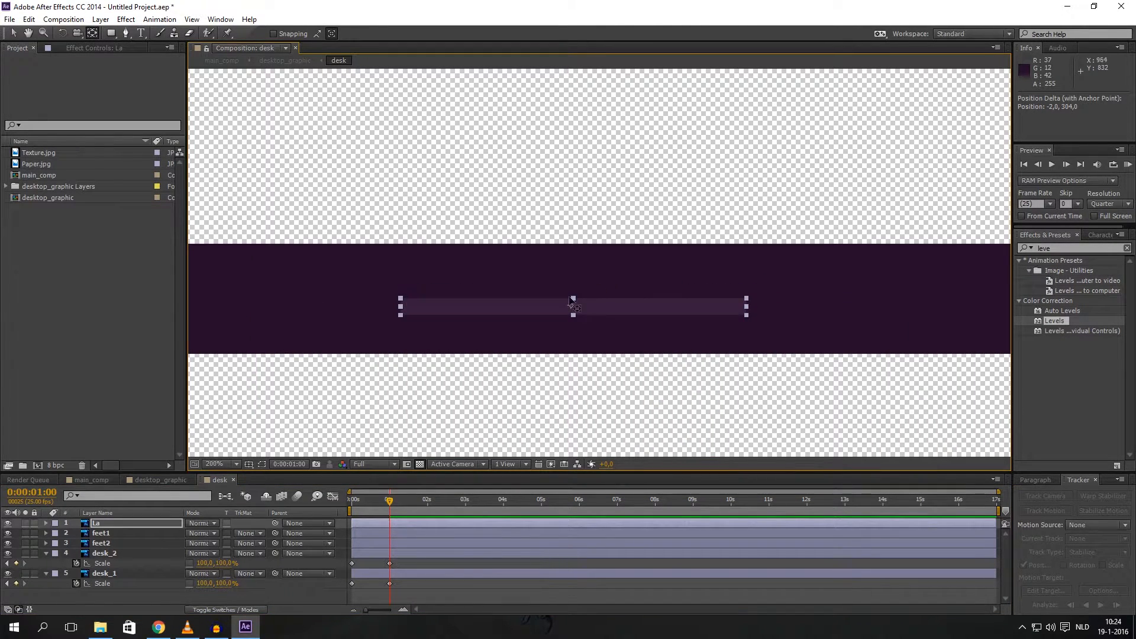
left_click_drag(573, 306, 574, 309)
Keyframe the La layer's Scale from 0% horizontally at 0:00:01:00 to 100% horizontally at 0:00:01:15
left_click(403, 523)
key("s")
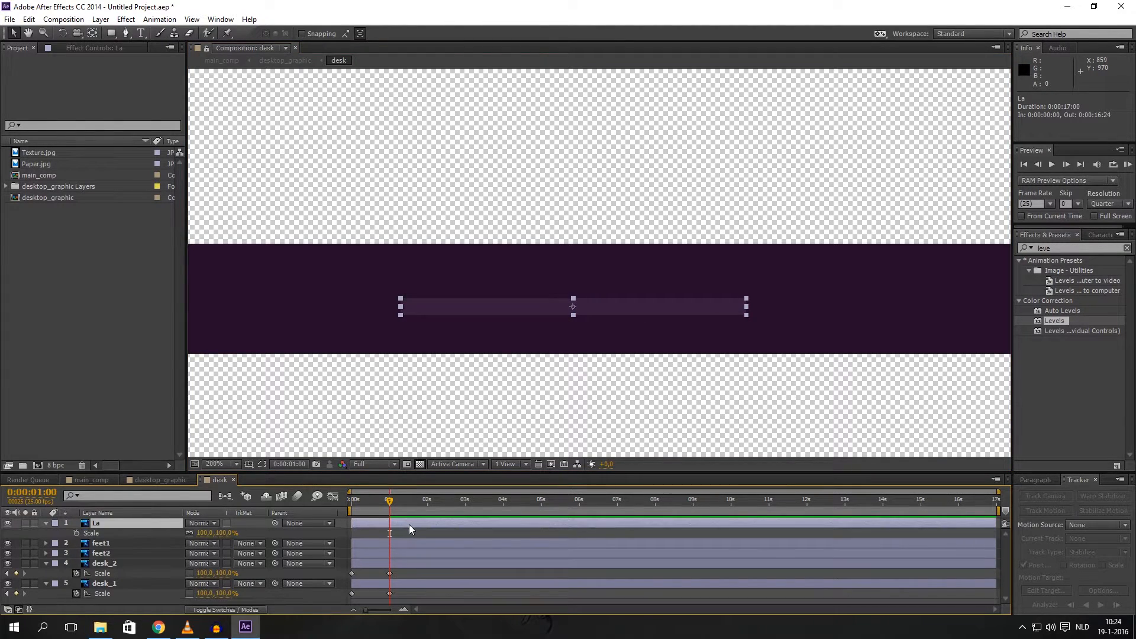
left_click(76, 534)
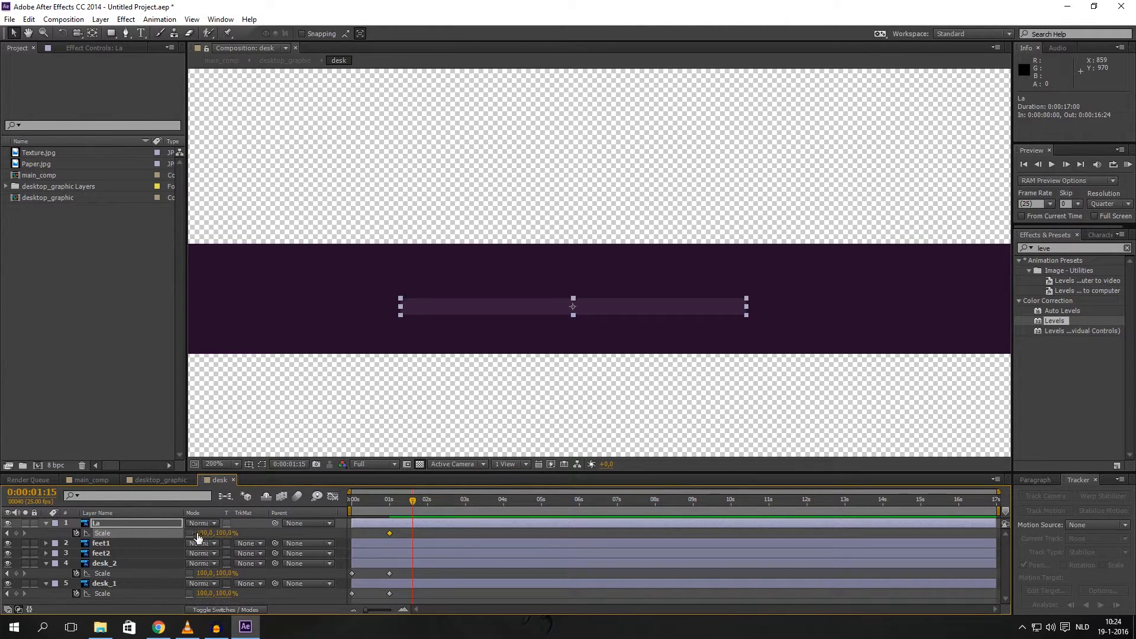
left_click_drag(198, 538, 146, 534)
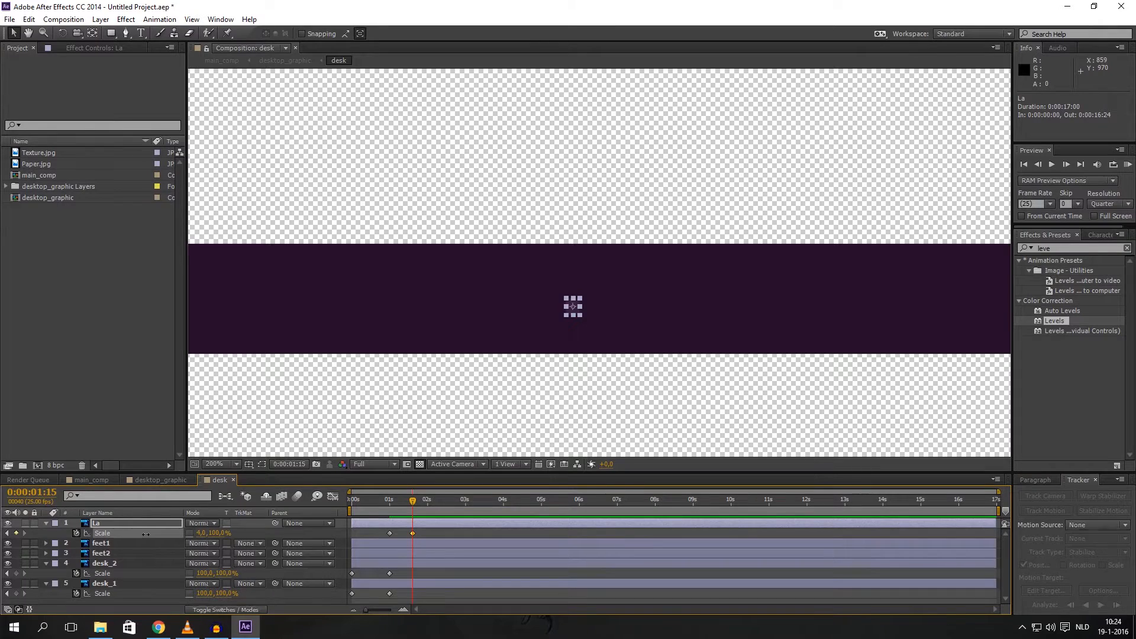
left_click(198, 535)
type("100")
key("Return")
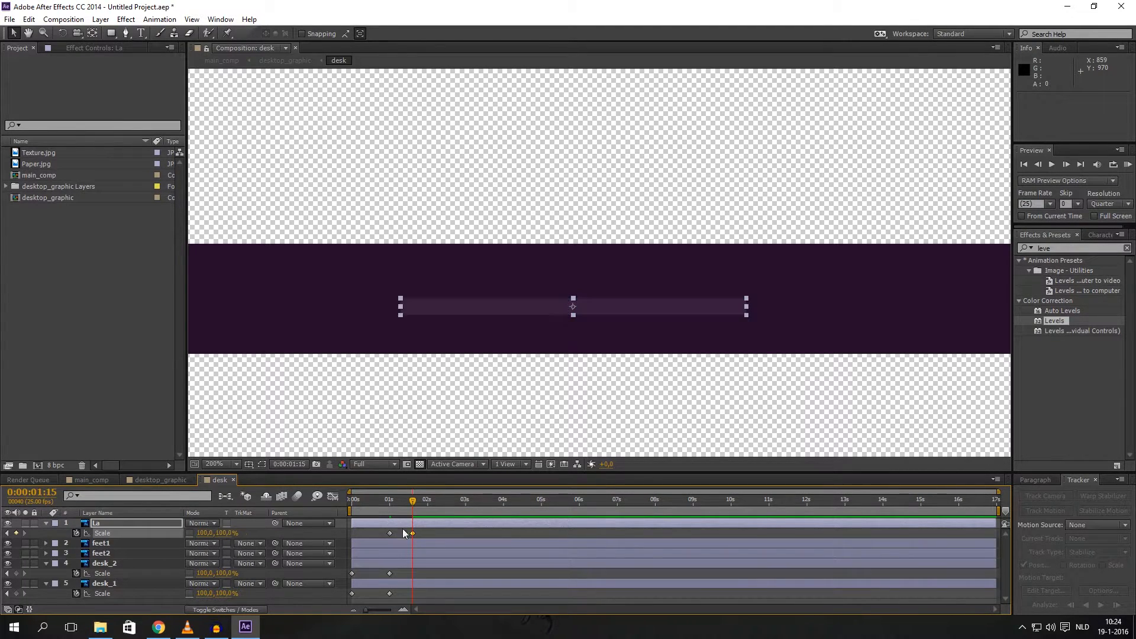
left_click(390, 499)
type("0")
key("Return")
scroll(459, 371, "down", 2)
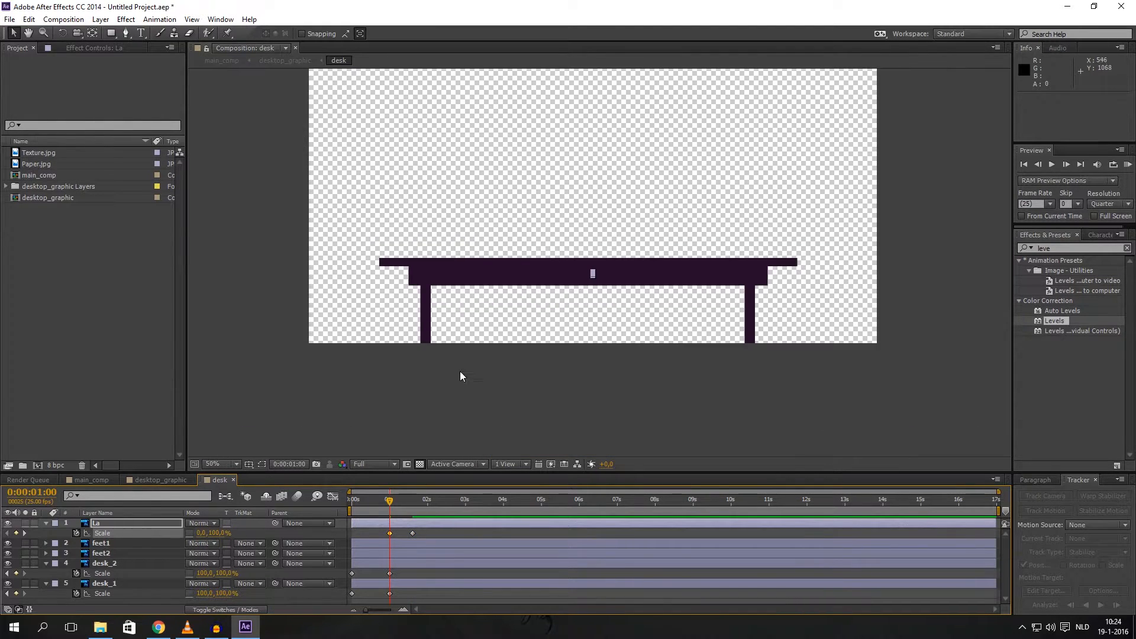
End the work area at 0:00:02:02 and run a RAM preview of the desk animation
left_click(431, 499)
key("n")
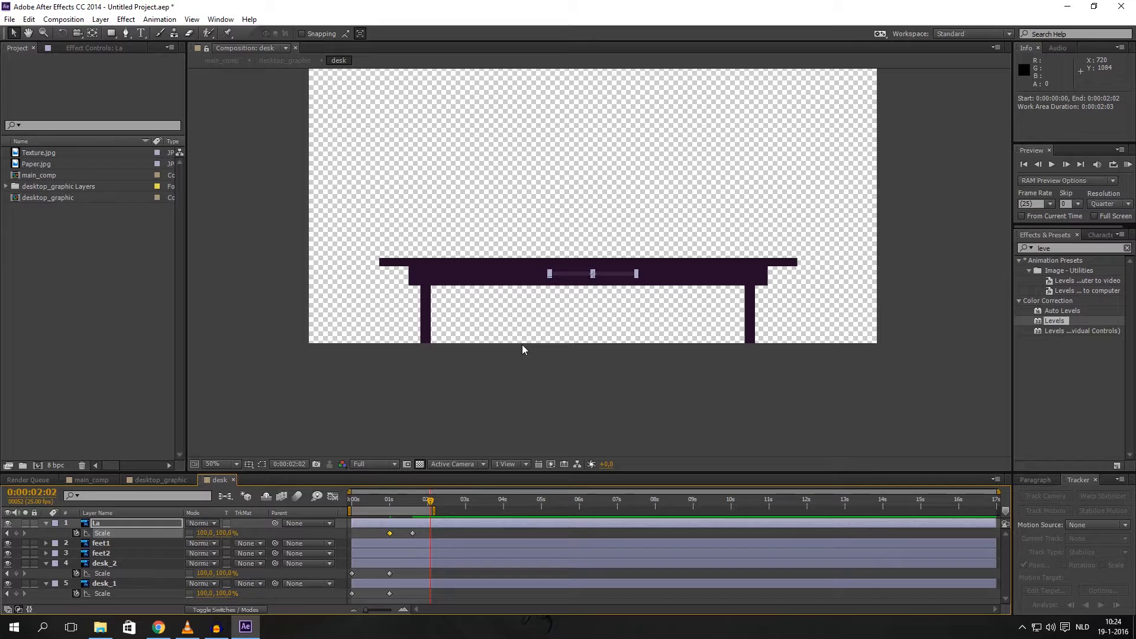
key("KP_0")
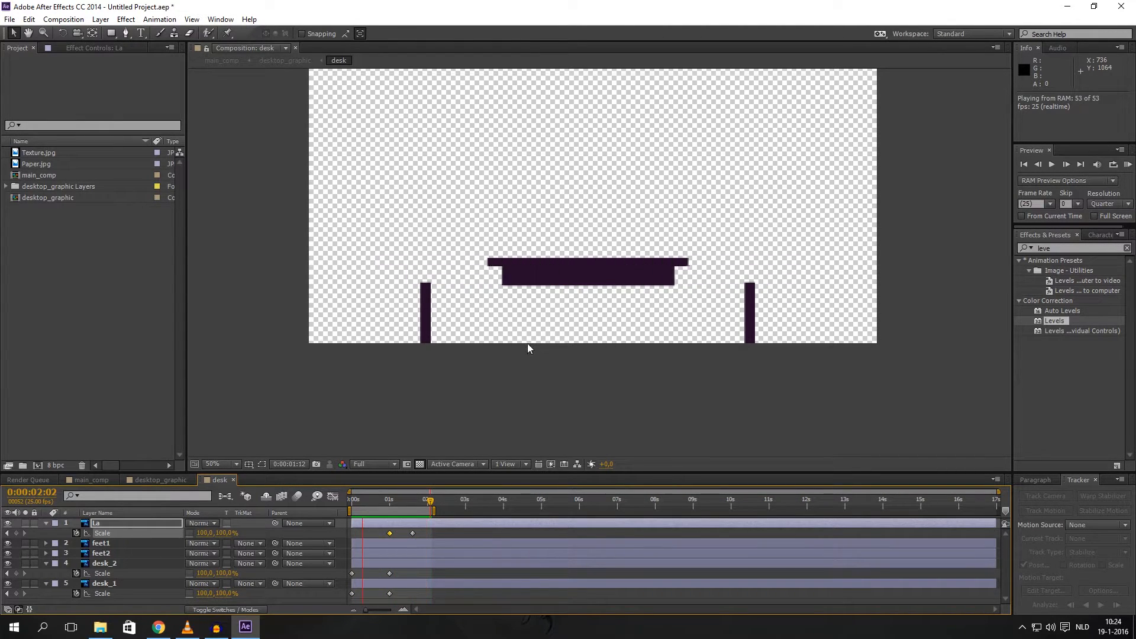
Move the desk layers' end keyframes and La's first Scale keyframe to frame 12, La's last keyframe to frame 20, and preview the timing
left_click_drag(421, 598, 377, 526)
left_click(410, 593)
mouse_move(381, 533)
left_mouse_down()
mouse_move(371, 535)
mouse_move(381, 532)
left_mouse_up()
left_click(393, 530)
key("KP_0")
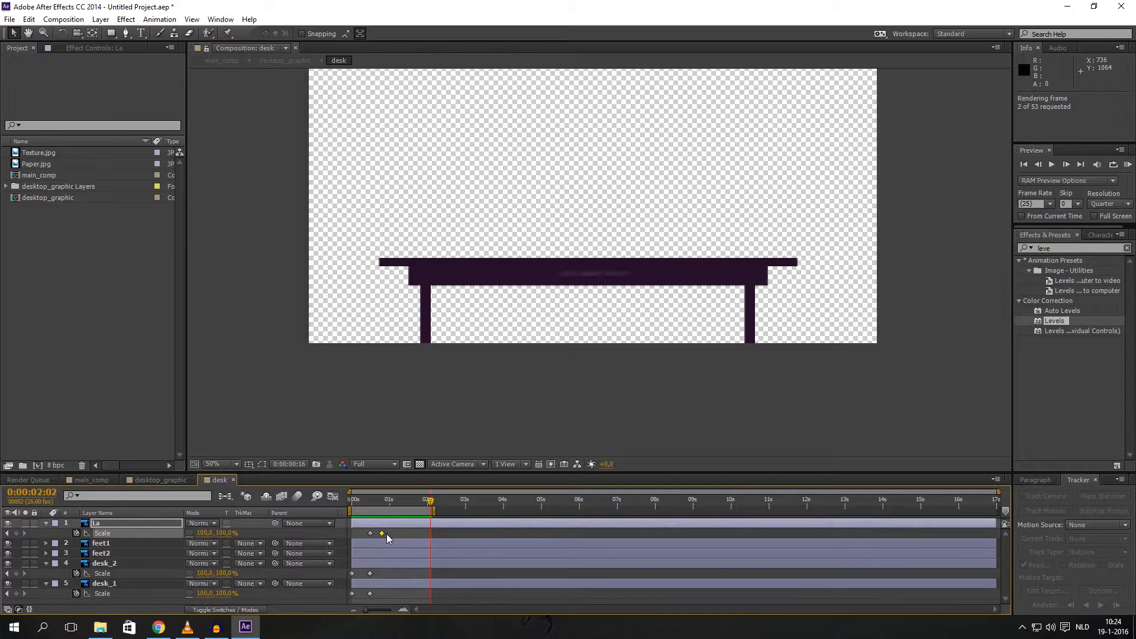
left_click(389, 535)
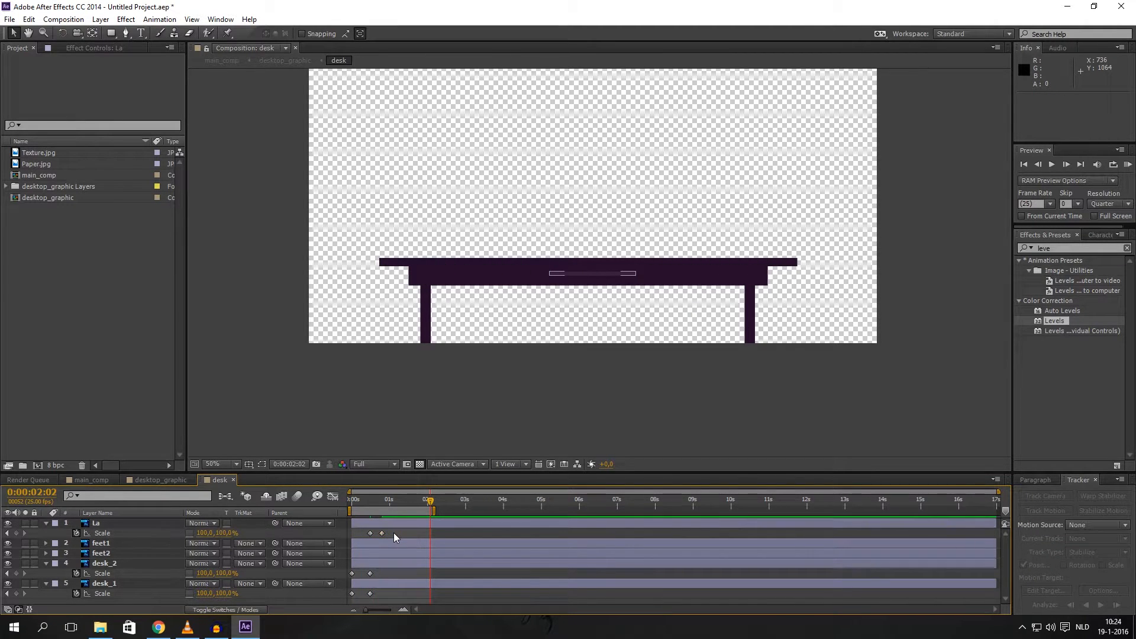
Examine the timing and speed graph of La's Scale keyframes up to 0:00:00:20
key("=")
key("=")
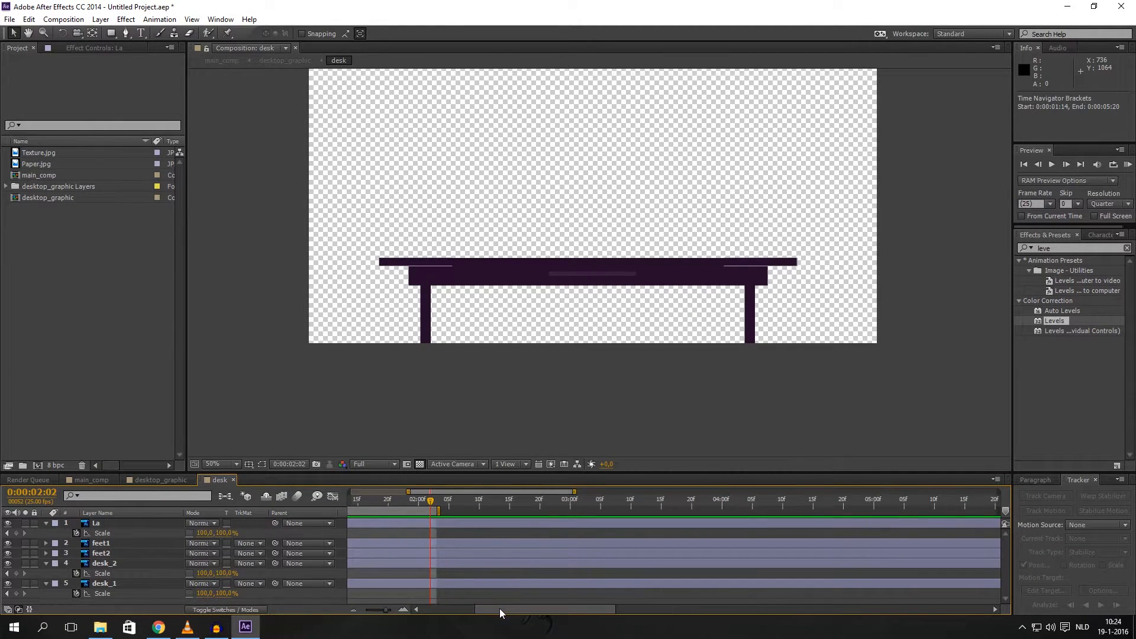
left_click_drag(500, 609, 414, 609)
left_click(392, 499)
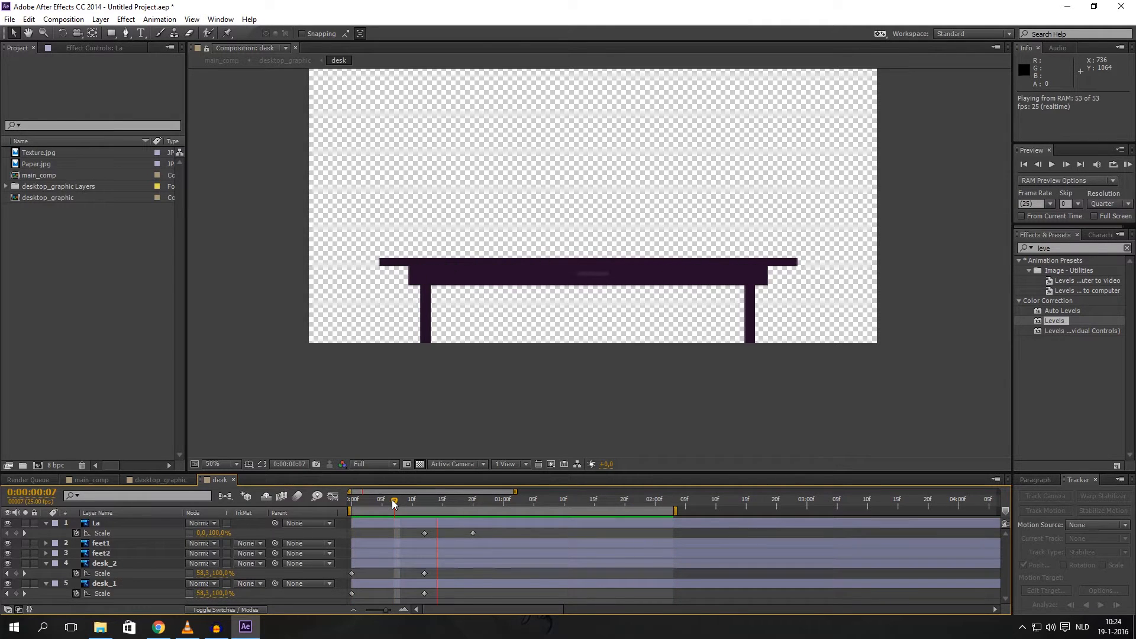
left_click_drag(441, 501, 471, 501)
left_click(473, 533)
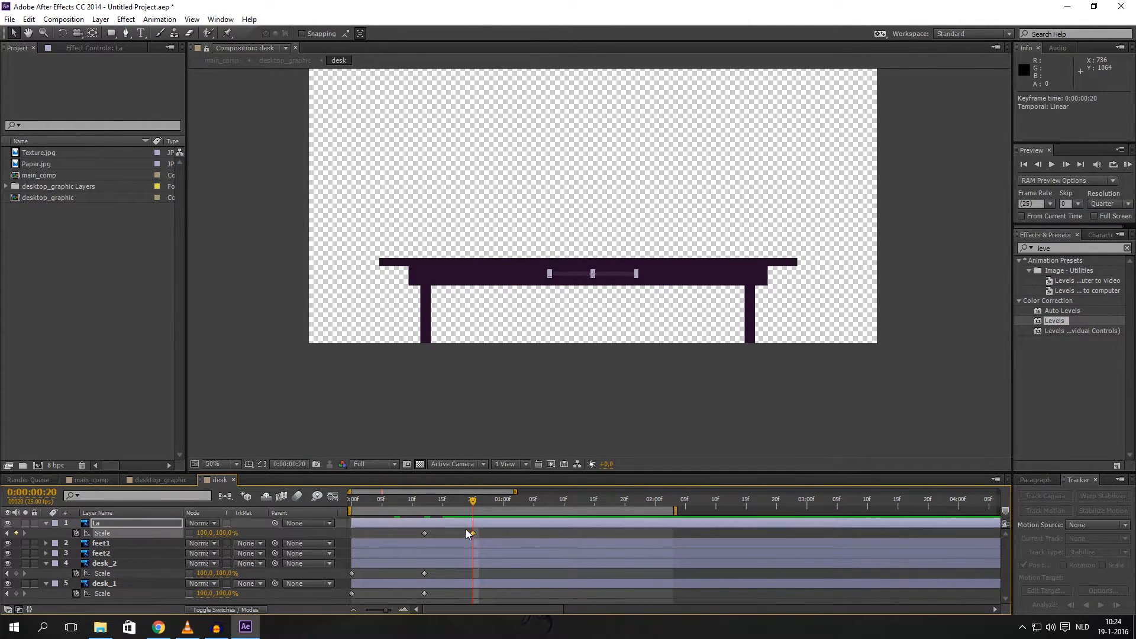
left_click(332, 498)
right_click(485, 556)
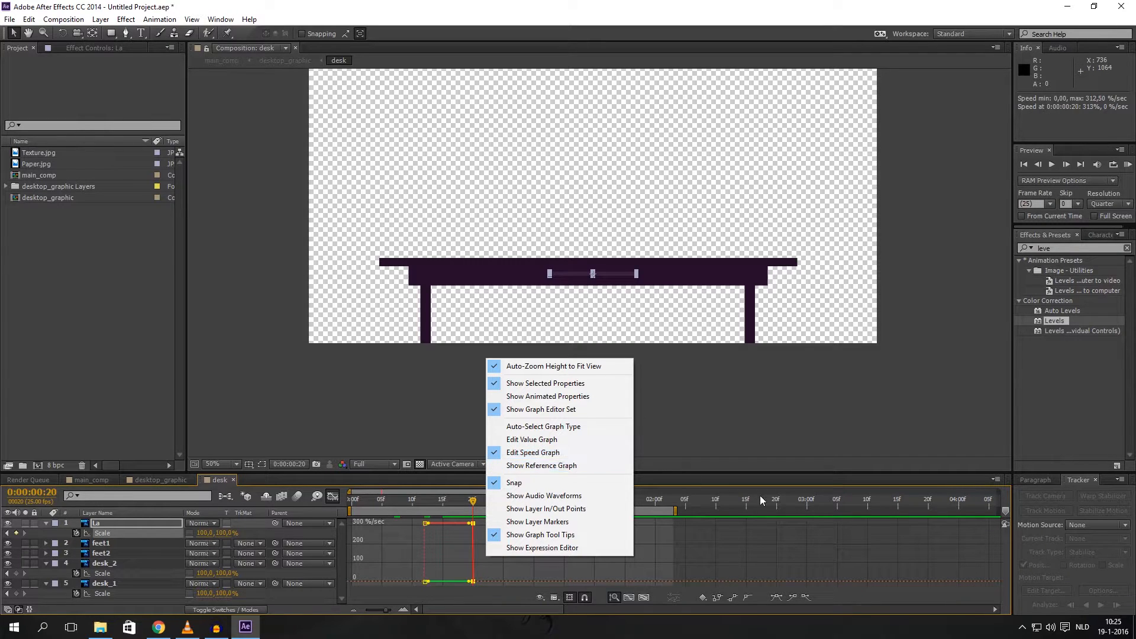
left_click(696, 496)
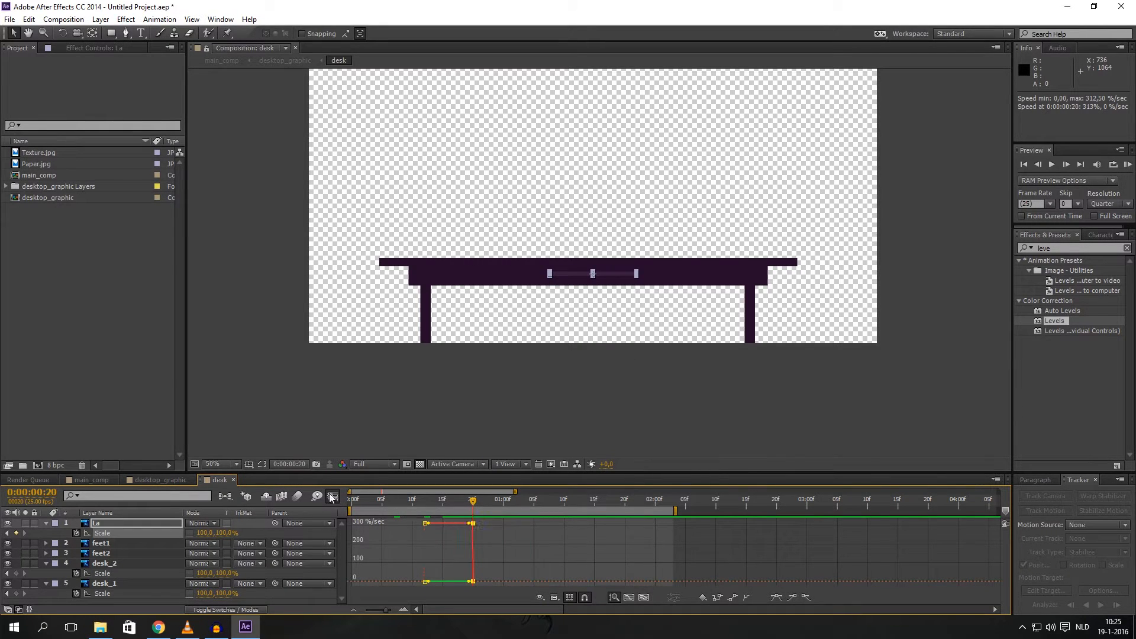
left_click(332, 496)
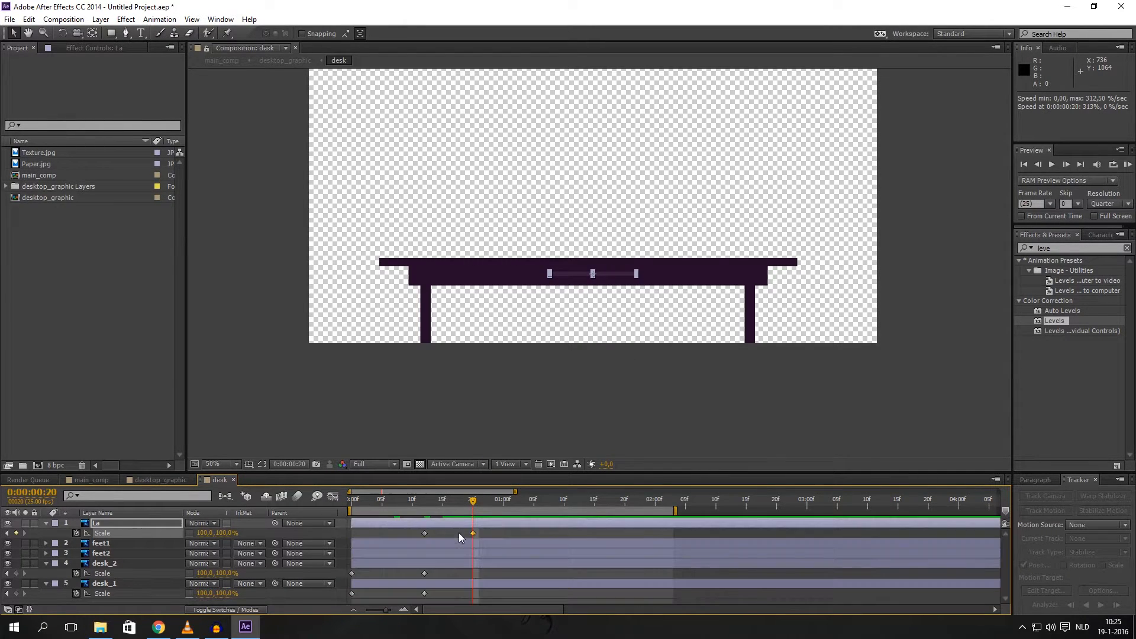
Apply Easy Ease to the last Scale keyframes of desk_2, La and desk_1
left_click(424, 573)
right_click(424, 574)
mouse_move(447, 571)
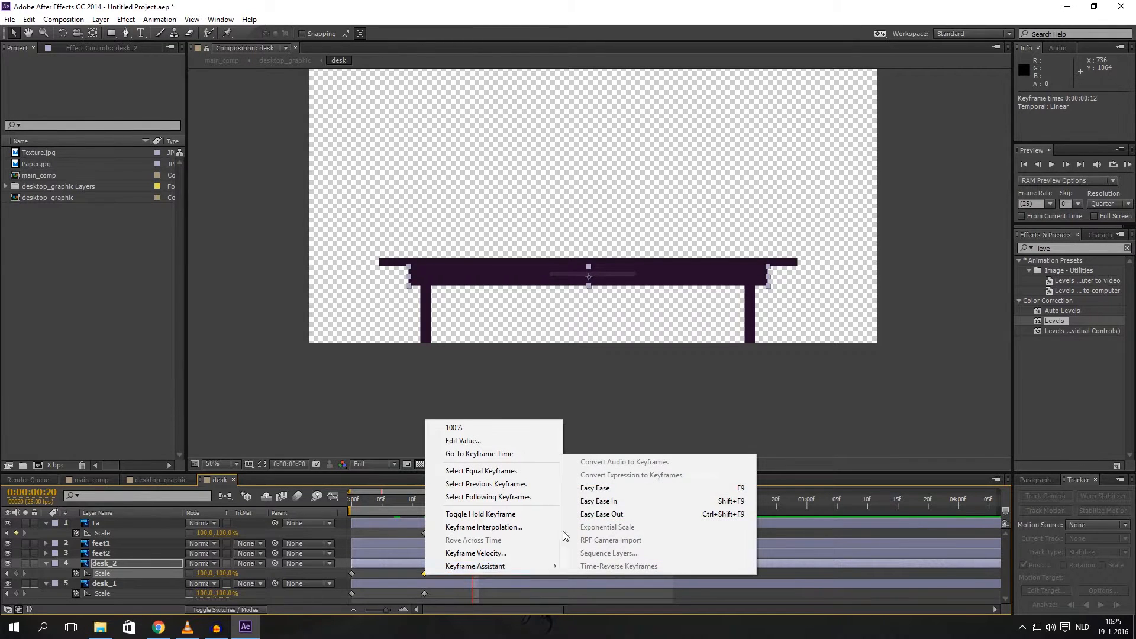
left_click(591, 489)
left_click(473, 533)
right_click(474, 532)
mouse_move(500, 526)
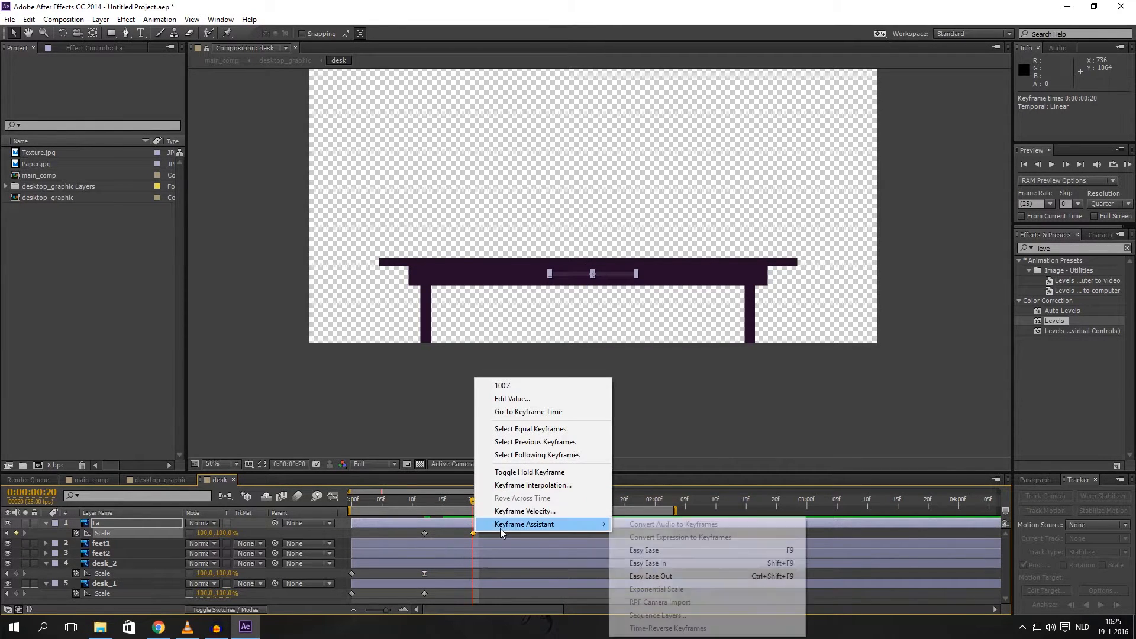
left_click(631, 551)
left_click(424, 594)
right_click(424, 593)
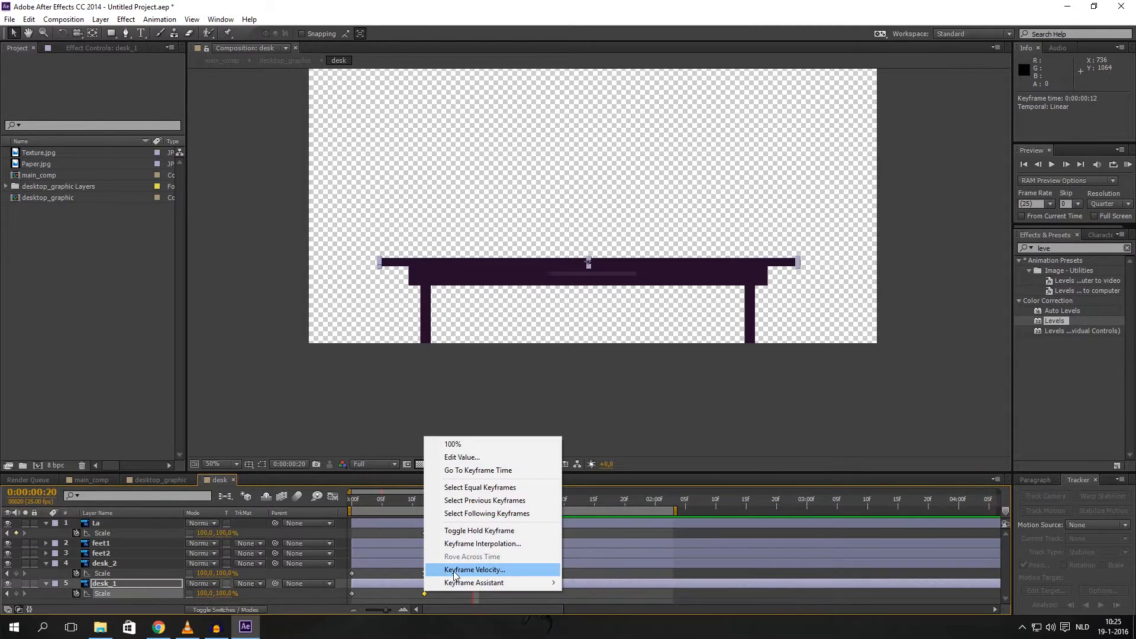
mouse_move(460, 584)
left_click(595, 506)
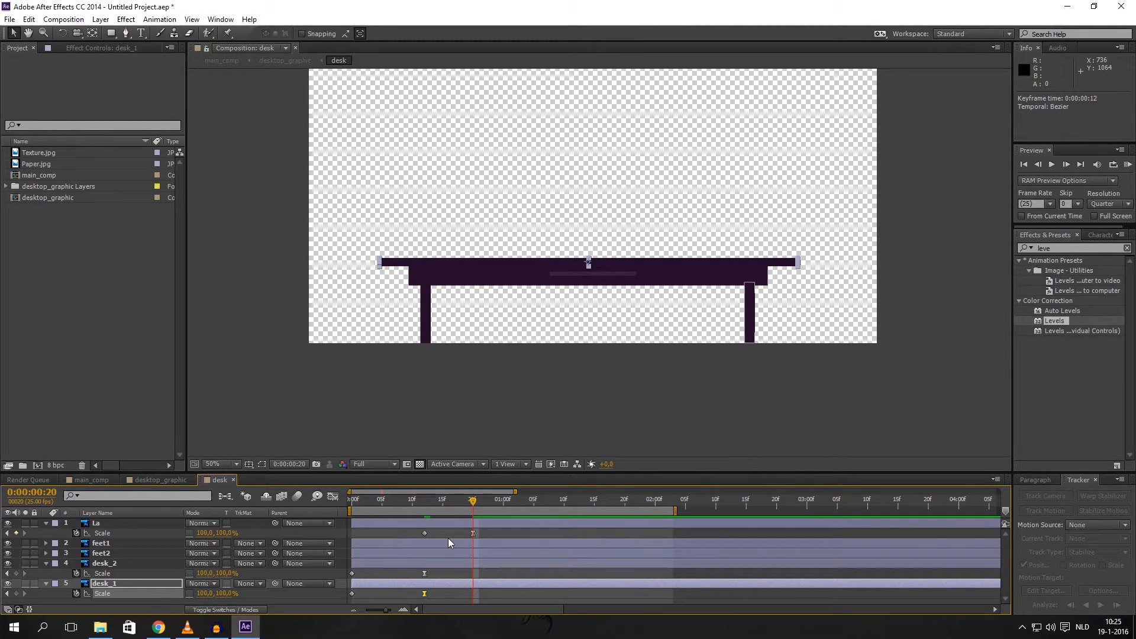
Lengthen the incoming ease of La's last Scale keyframe in the speed graph for a fast start and slow finish
left_click(473, 533)
left_click(333, 497)
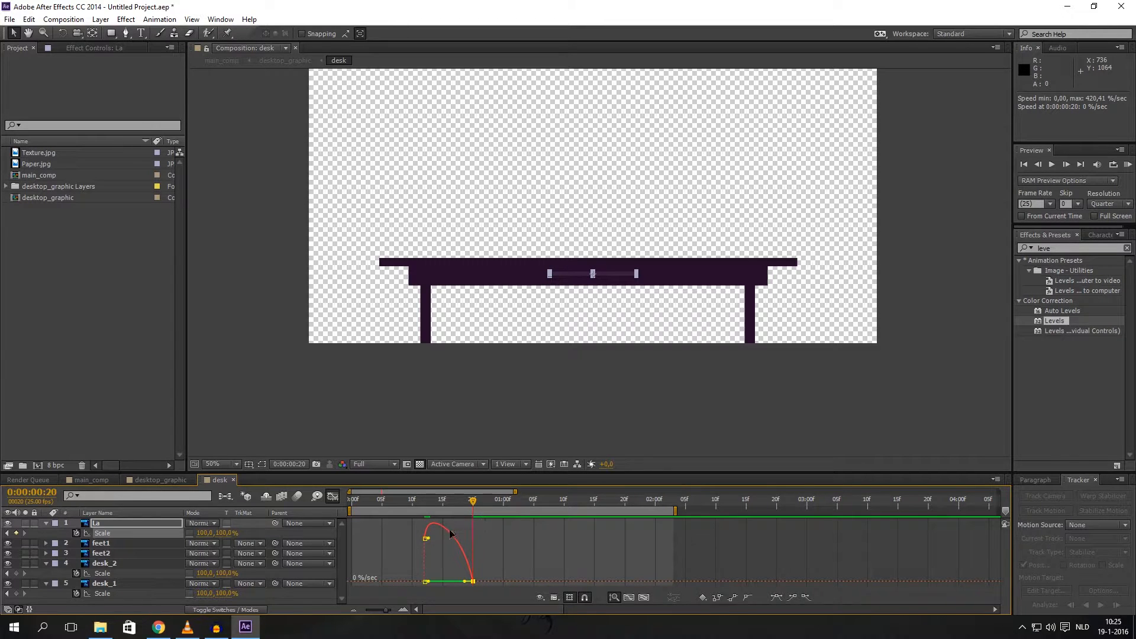
mouse_move(473, 579)
left_click_drag(466, 582, 449, 581)
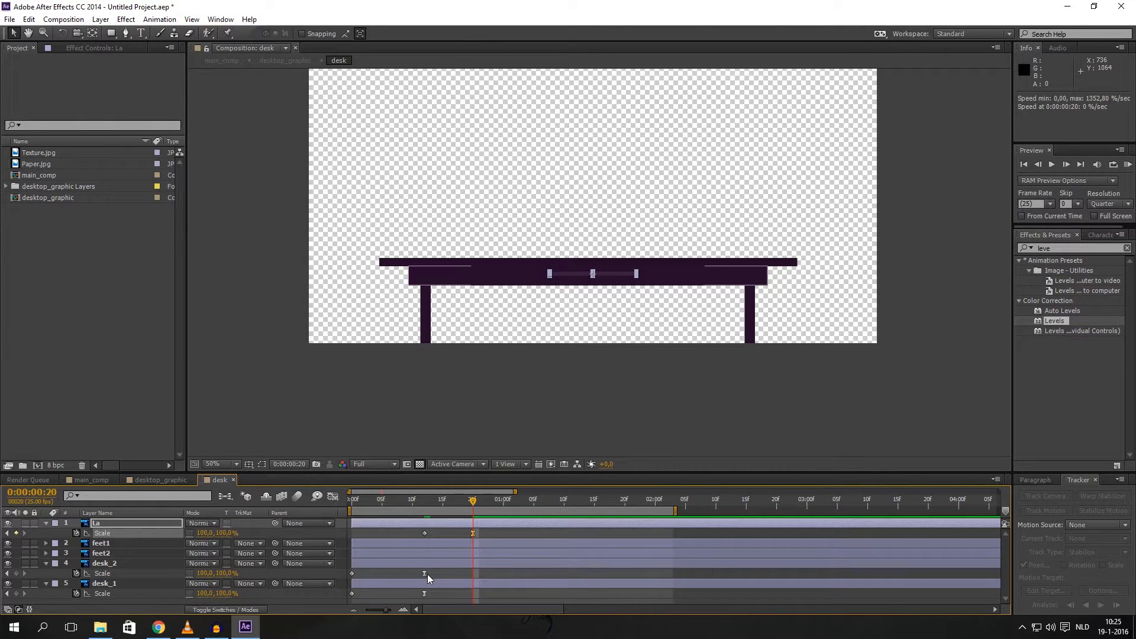
Stretch the incoming ease of the frame 12 Scale keyframes on desk_2 and desk_1 far towards their first keyframes in the speed graph
left_click(425, 573)
left_click(423, 502)
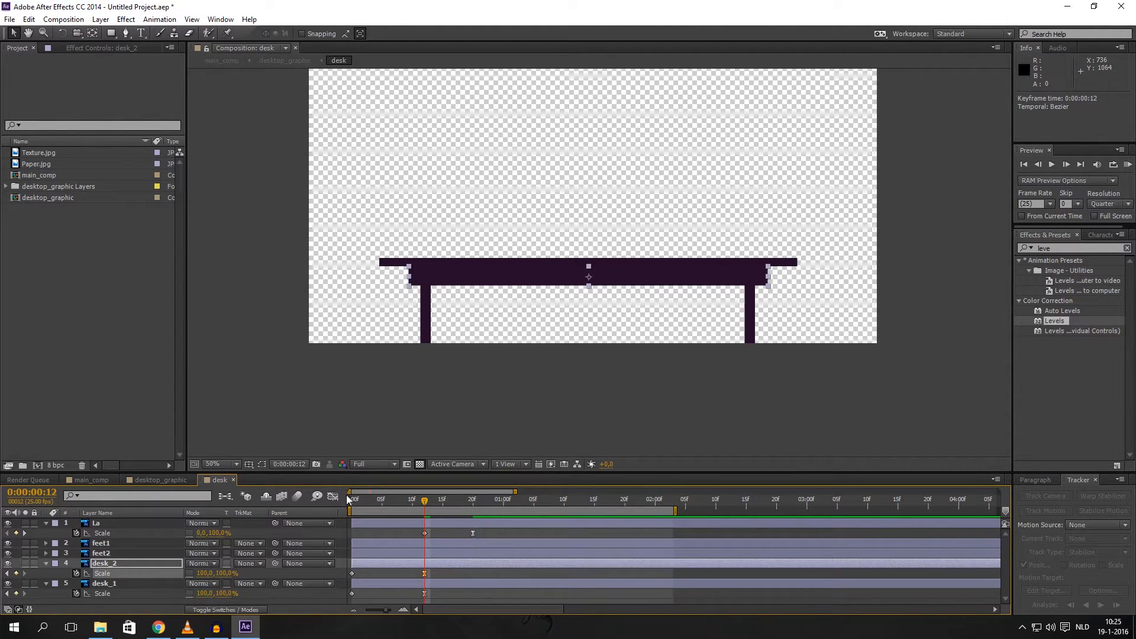
left_click(333, 495)
left_click_drag(413, 584, 367, 580)
left_click(333, 496)
left_click(424, 593)
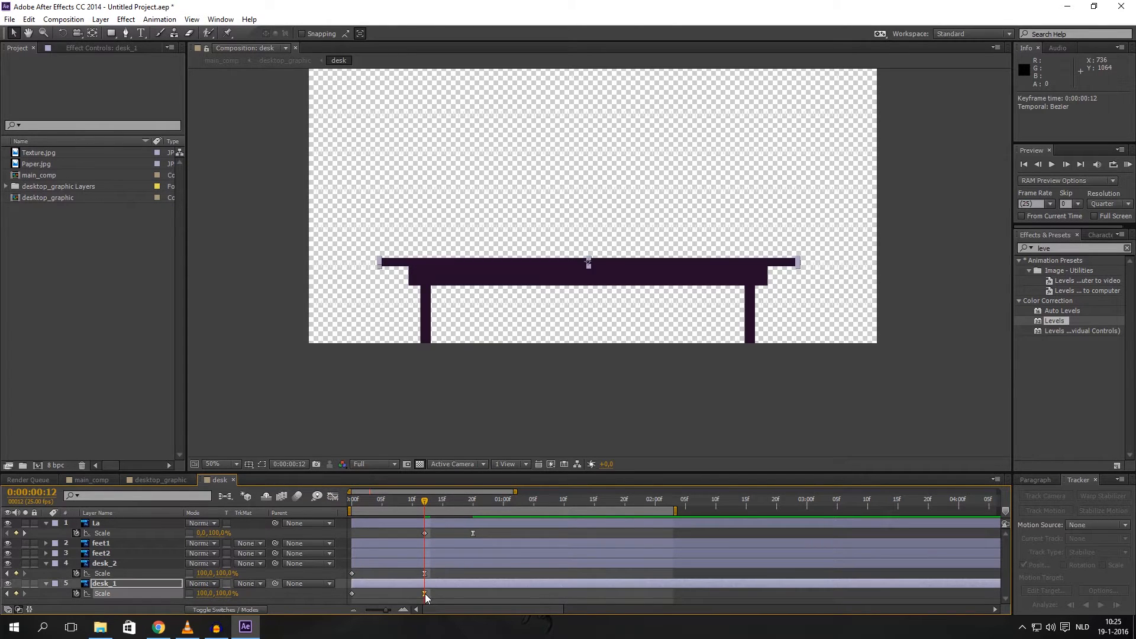
left_click(333, 496)
left_click_drag(414, 585, 378, 581)
left_click(333, 496)
End the work area at 0:00:00:23 and run a RAM preview of the eased desk animation
left_click(491, 501)
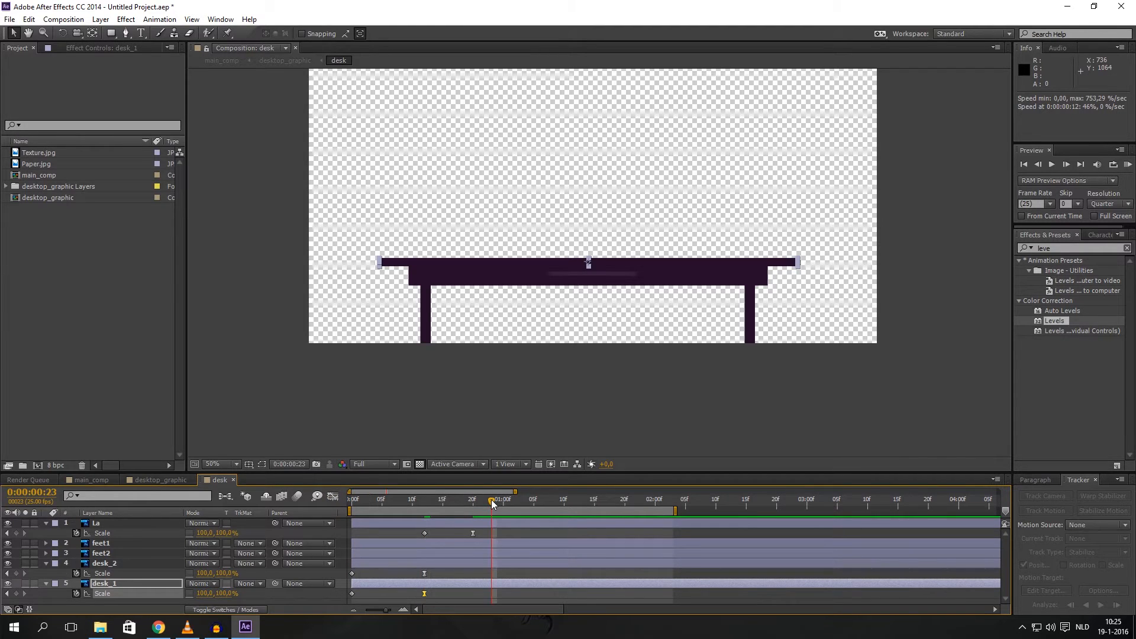
key("n")
key("KP_0")
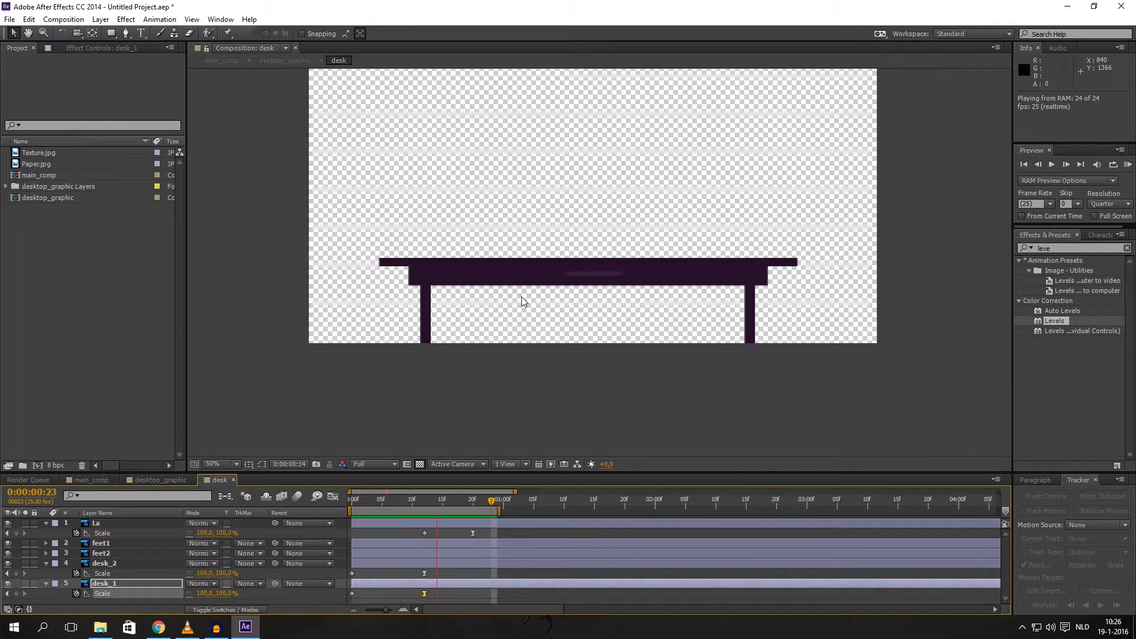
key("space")
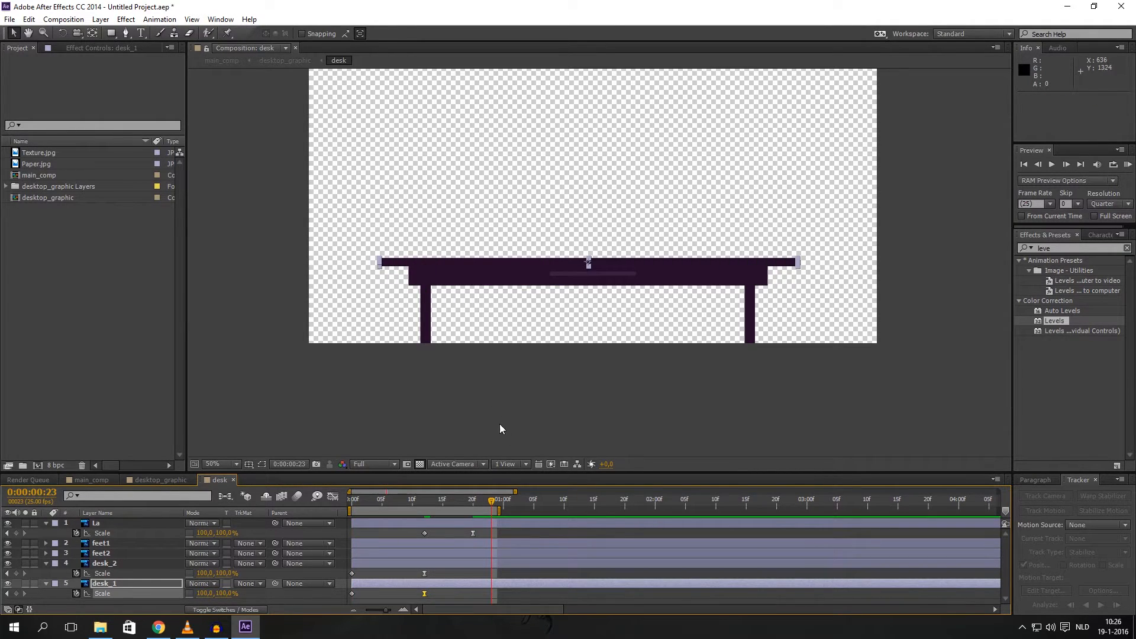
Set the current time to 0:00:00:20 and reveal the Scale properties of feet1 and feet2
left_click(483, 506)
mouse_move(483, 503)
left_mouse_down()
mouse_move(401, 503)
mouse_move(473, 502)
left_mouse_up()
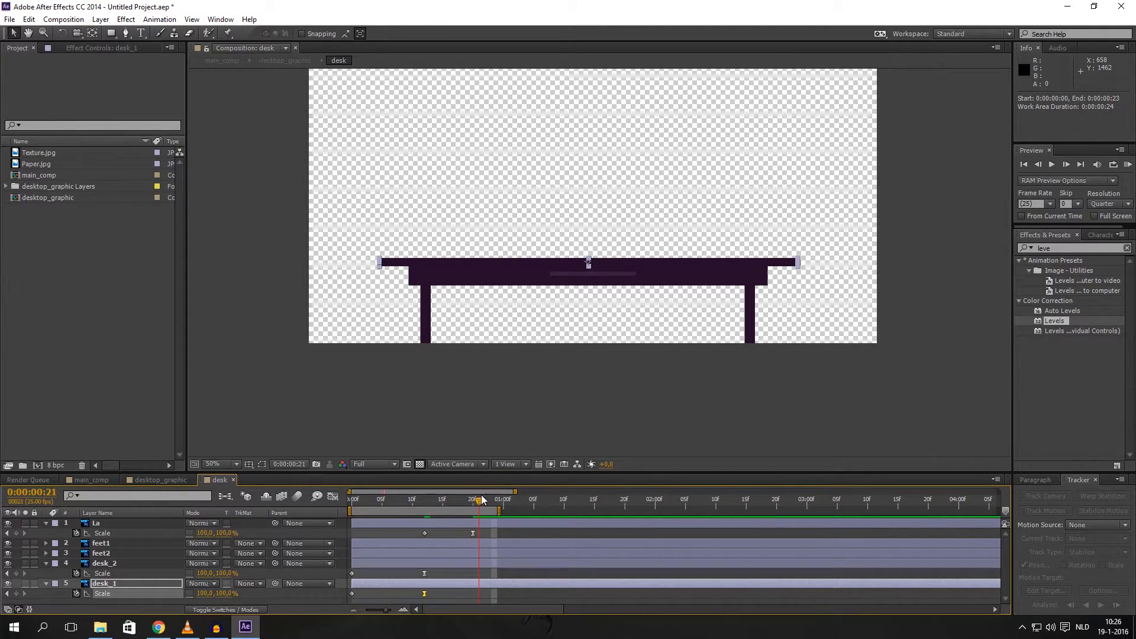
left_click(481, 544)
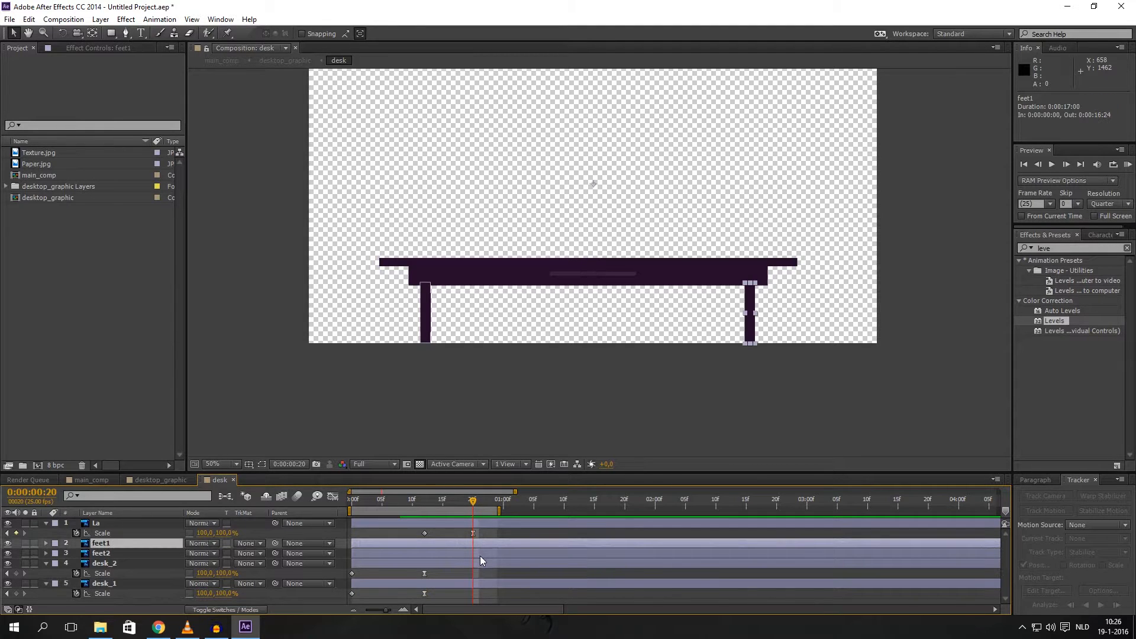
mouse_move(7, 554)
left_mouse_down()
mouse_move(8, 543)
mouse_move(8, 553)
left_mouse_up()
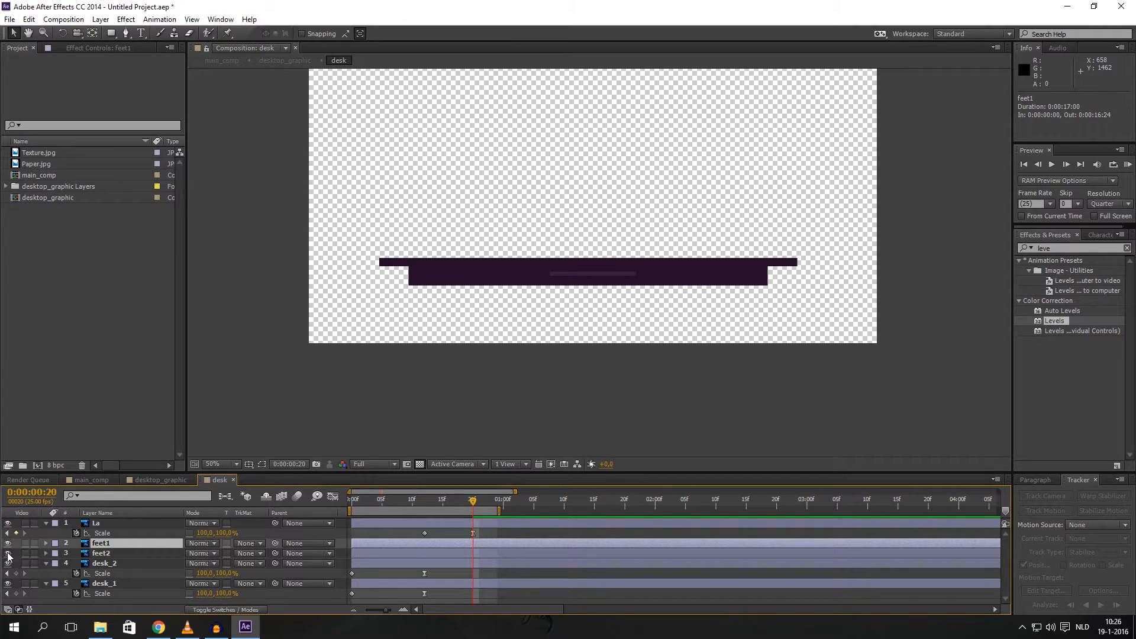
left_click(109, 552, "ctrl")
key("s")
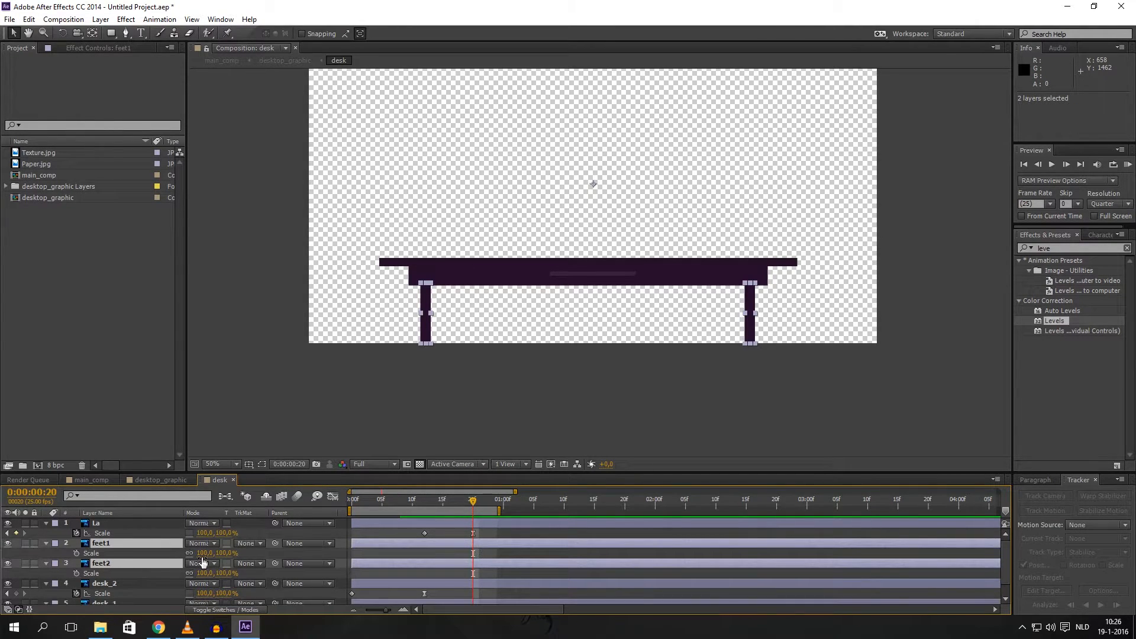
left_click(76, 553)
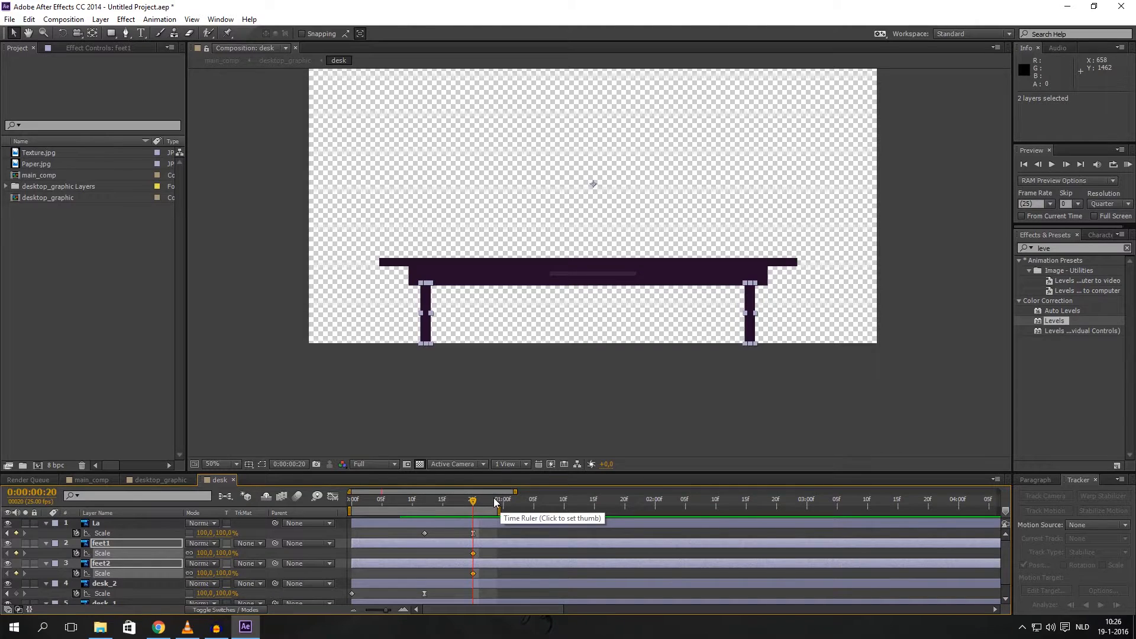
left_click(498, 502)
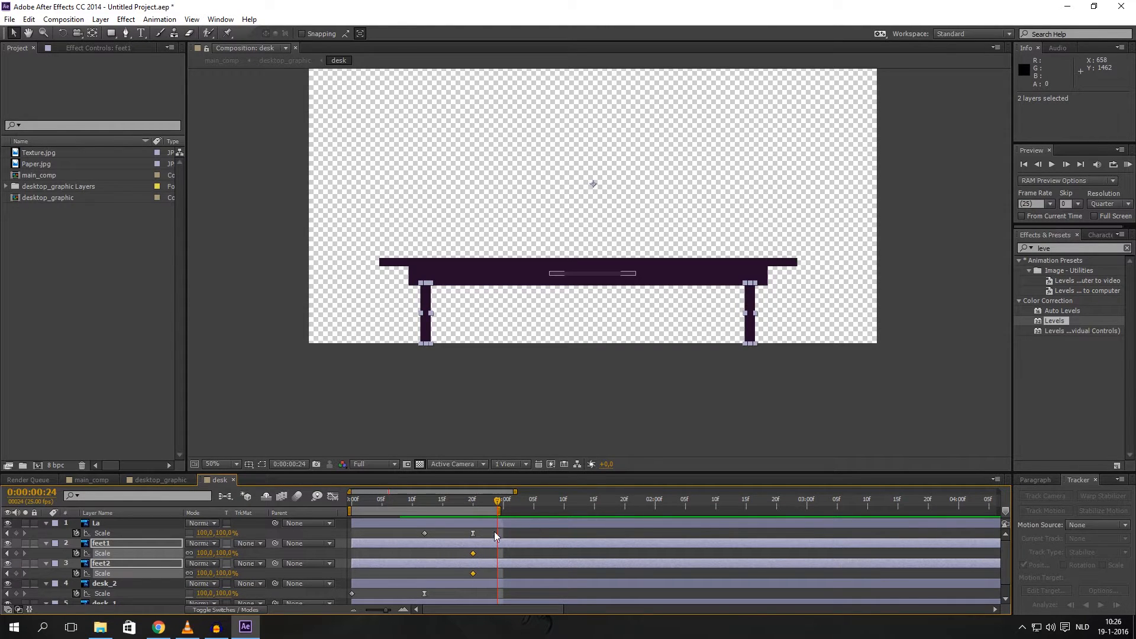
key("ctrl+z")
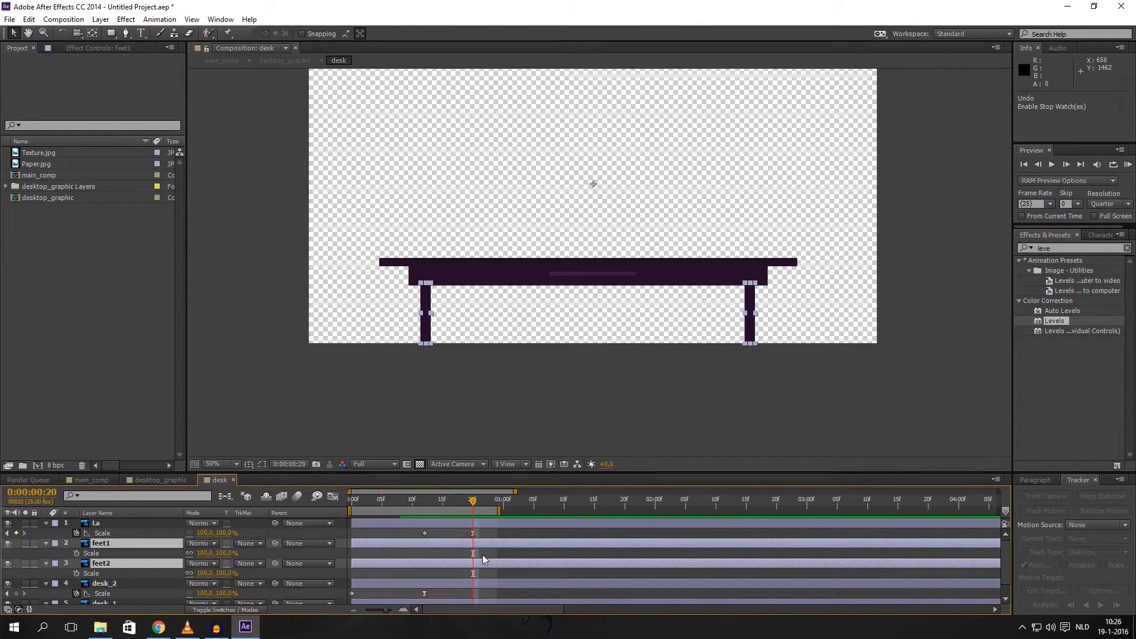
Move the feet1 layer's anchor point to the top centre of the right desk leg
left_click(482, 555)
left_click(490, 544)
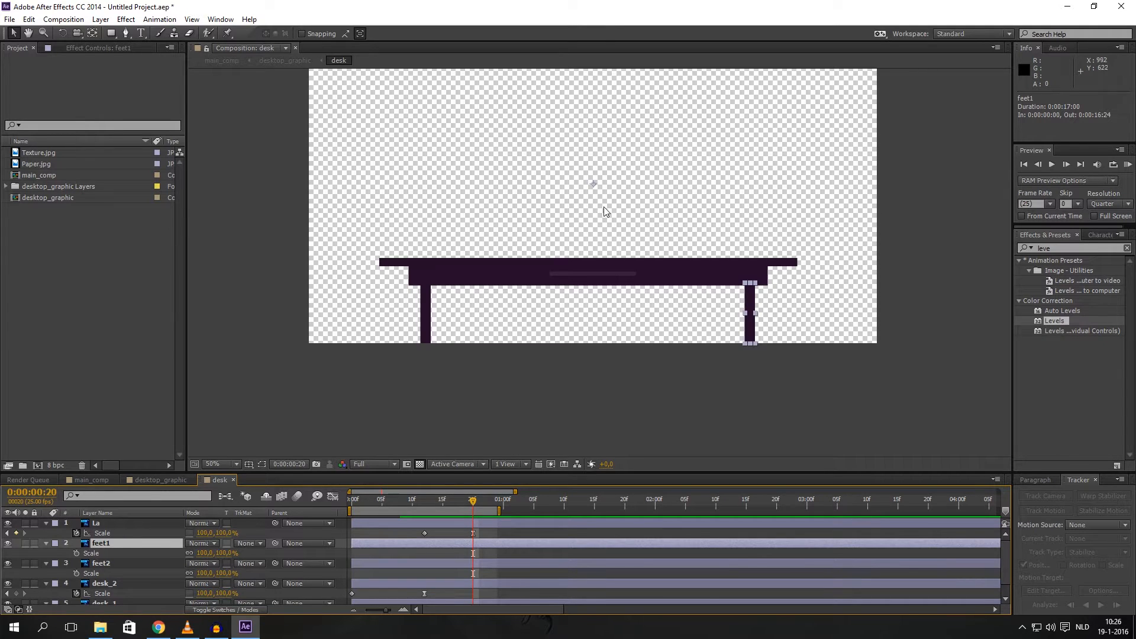
key("y")
left_click_drag(595, 189, 750, 285)
scroll(756, 290, "up", 1)
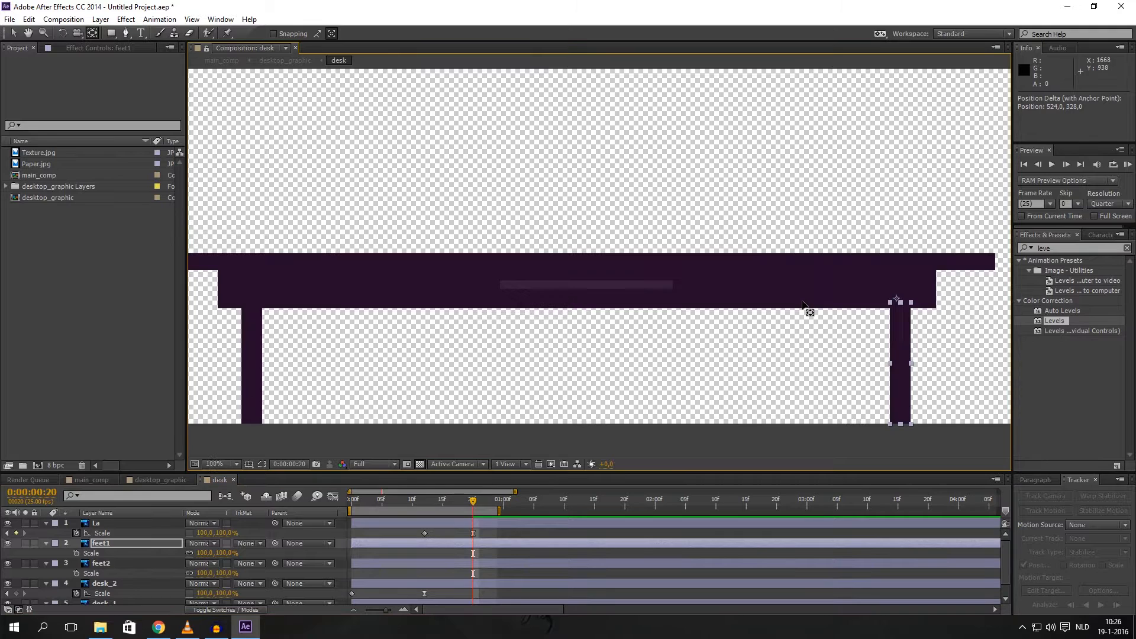
key("space")
left_click_drag(796, 345, 792, 343)
scroll(791, 343, "up", 2)
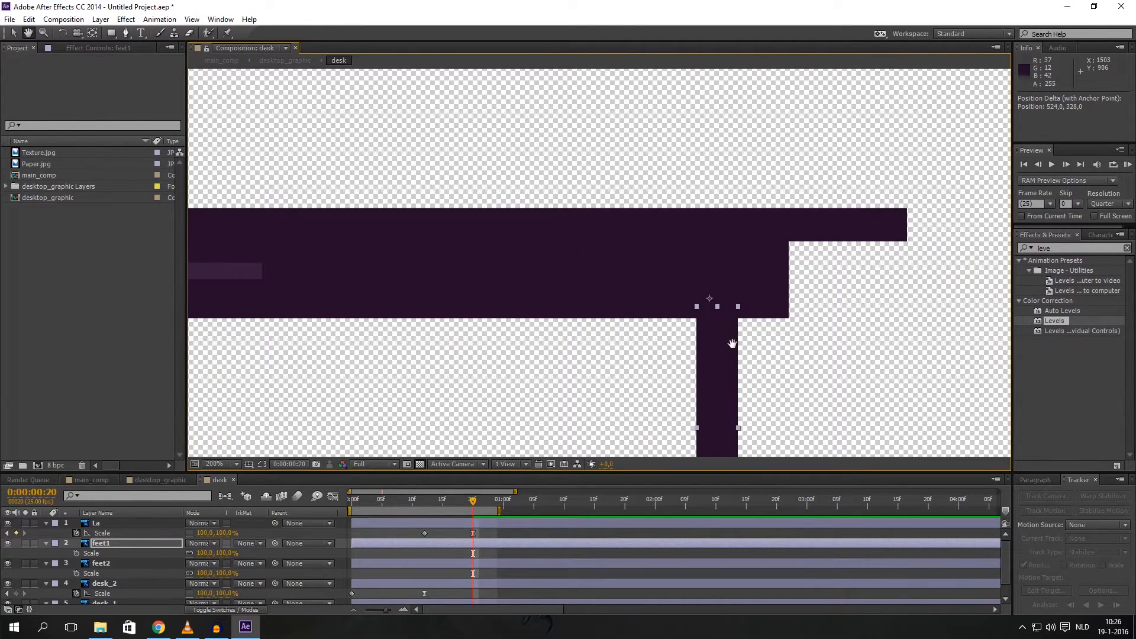
scroll(730, 337, "up", 2)
left_click_drag(597, 345, 565, 293)
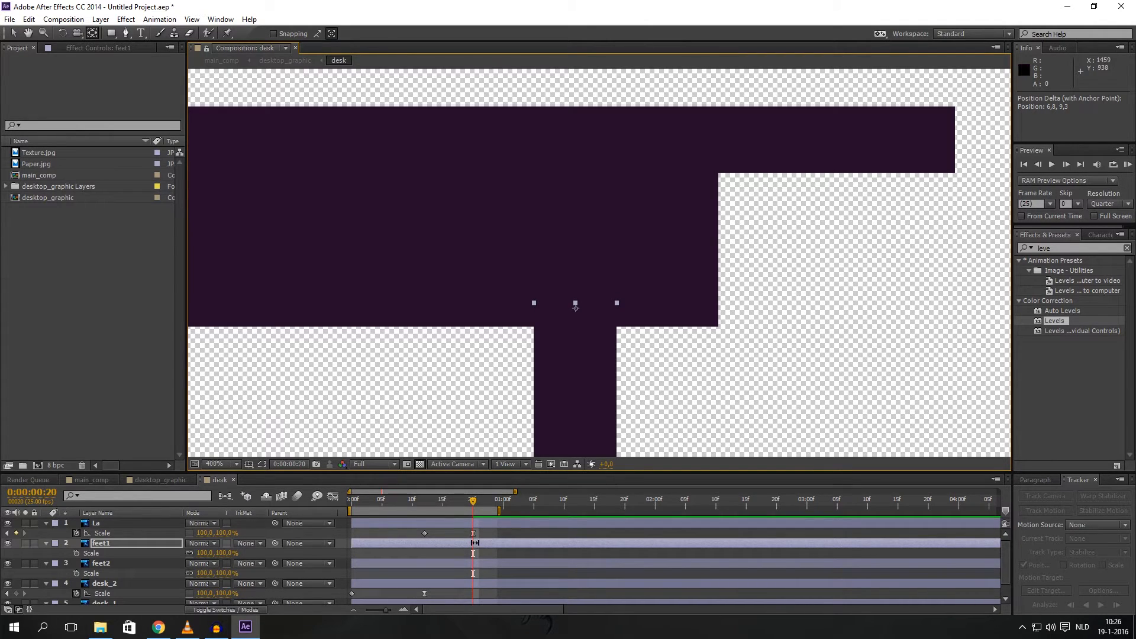
Move feet1's anchor point down inside the visible part of the leg and show its Scale property
key("s")
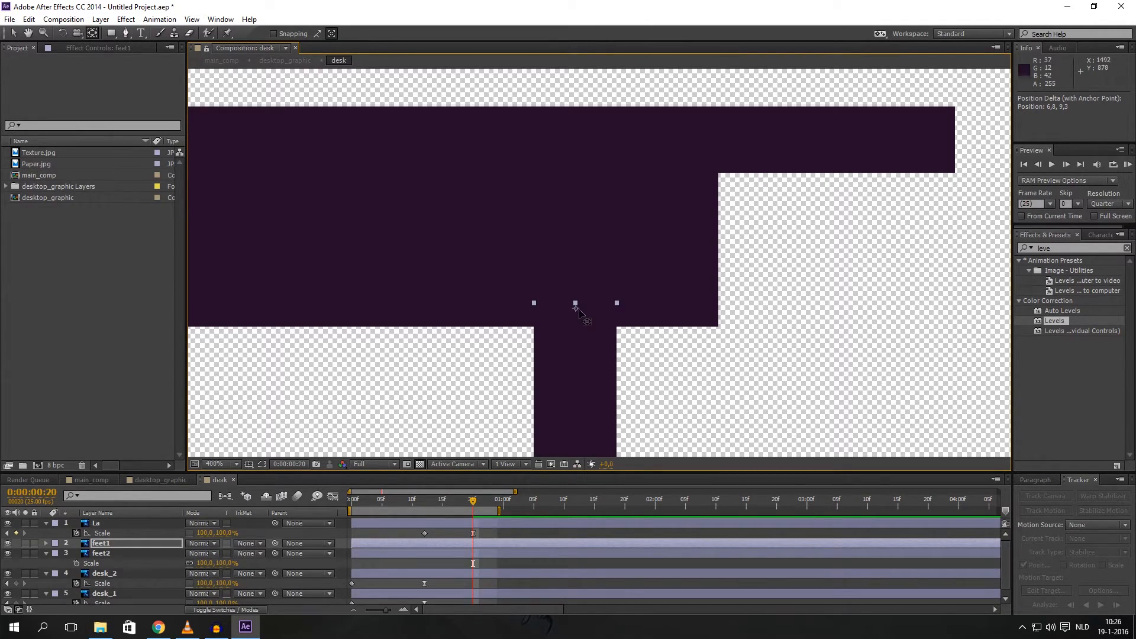
left_click_drag(575, 308, 572, 416)
key("h")
left_click_drag(640, 438, 621, 291)
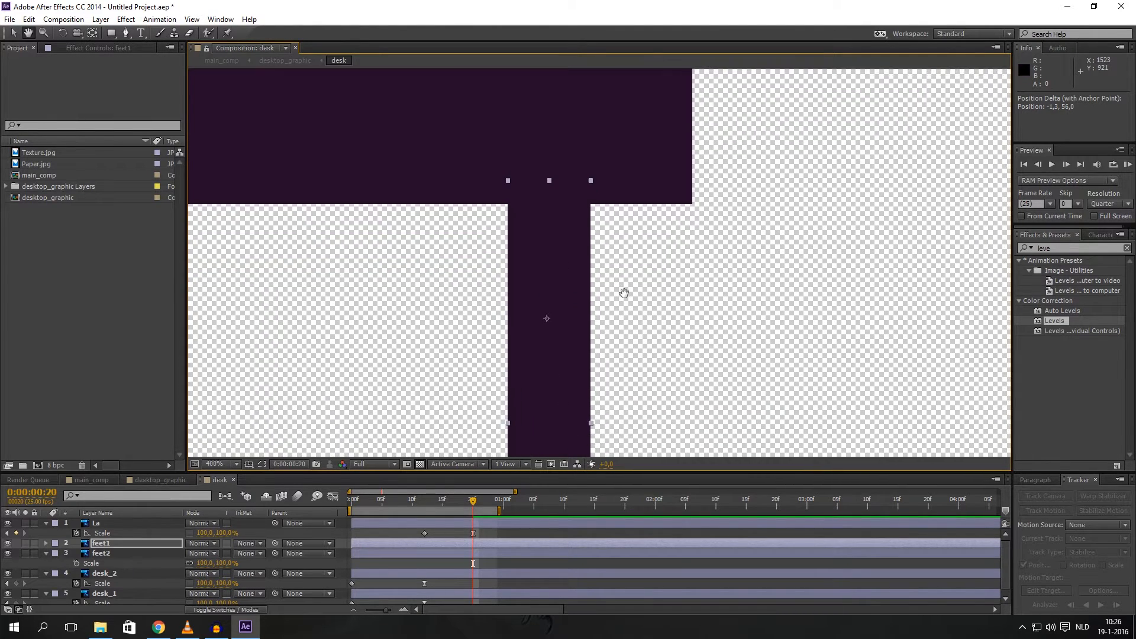
key("s")
key("v")
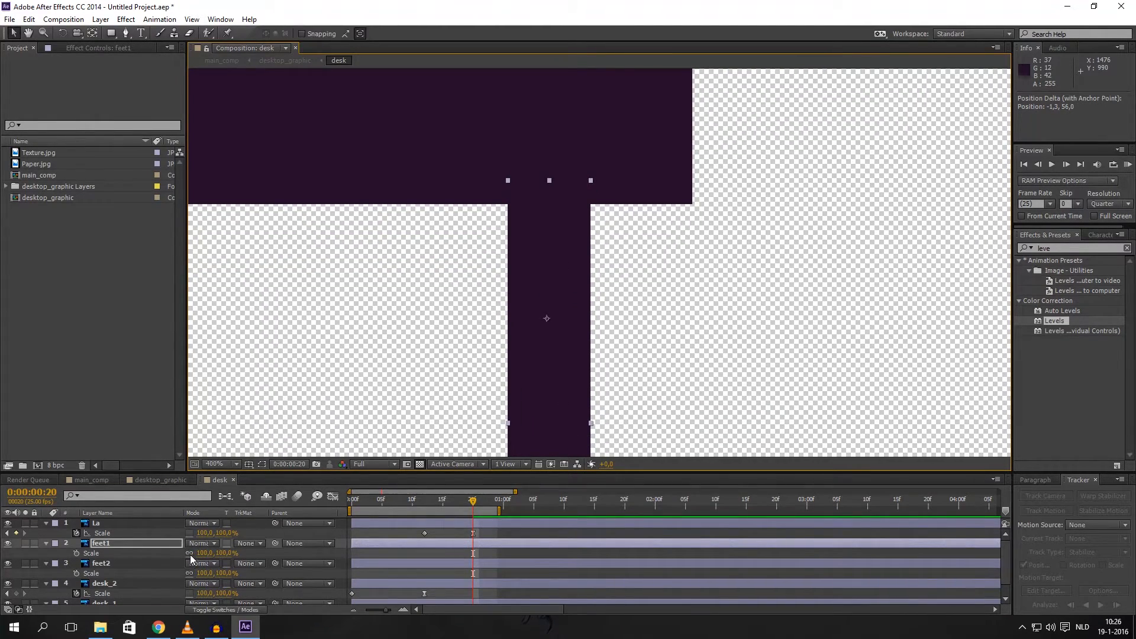
Try scaling feet1 only vertically around the lowered anchor point, and undo the scale changes
left_click_drag(203, 554, 472, 360)
key("ctrl+z")
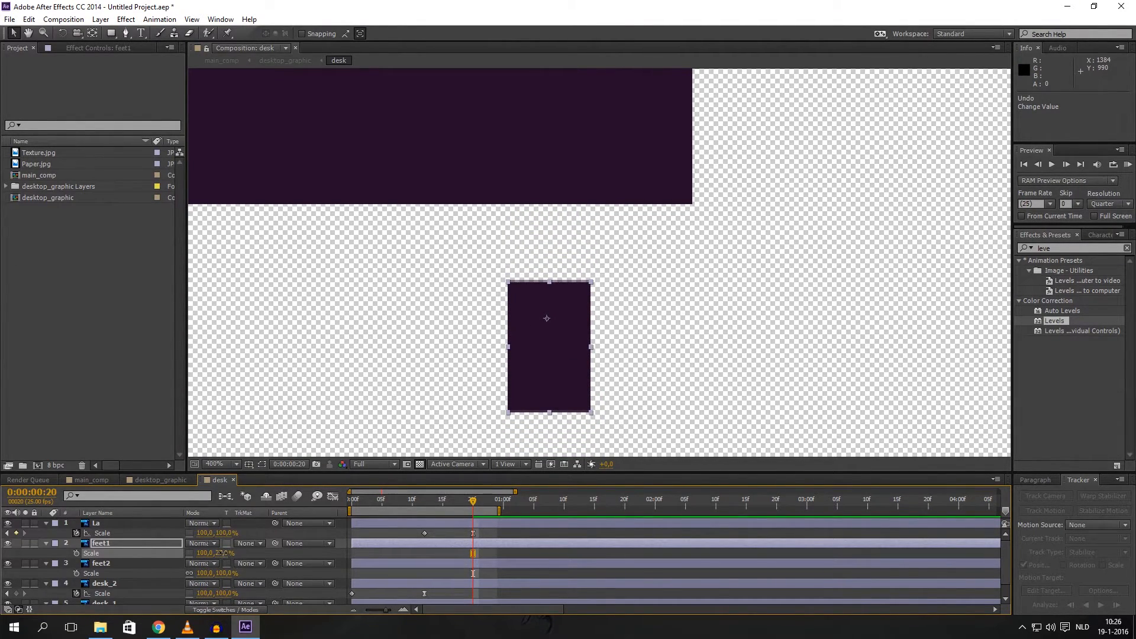
left_click_drag(223, 553, 260, 554)
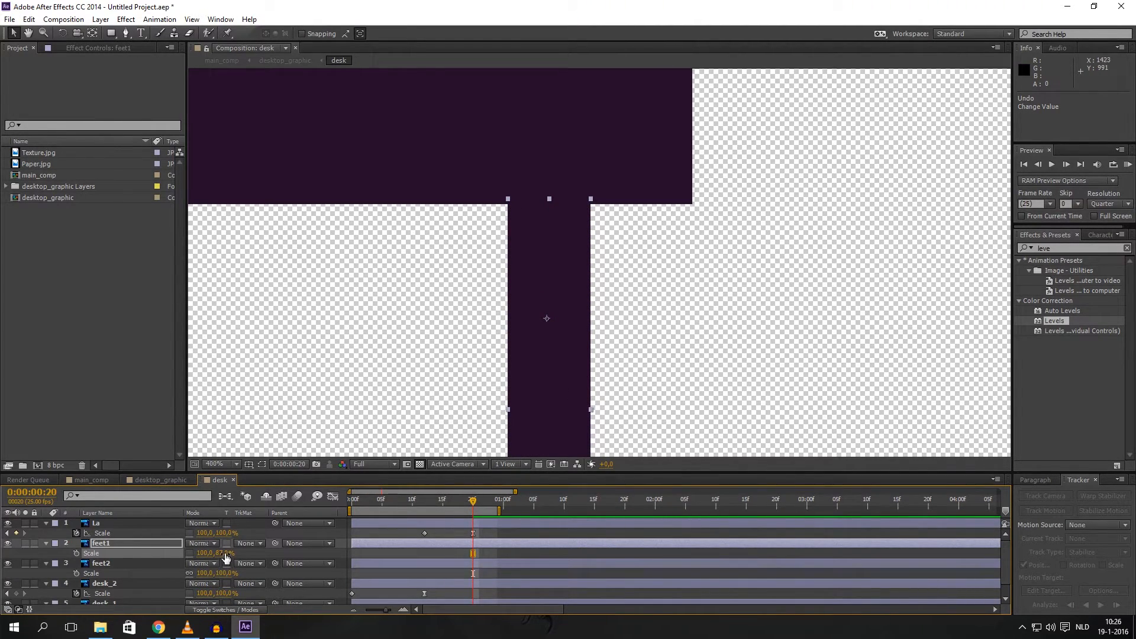
key("ctrl+z")
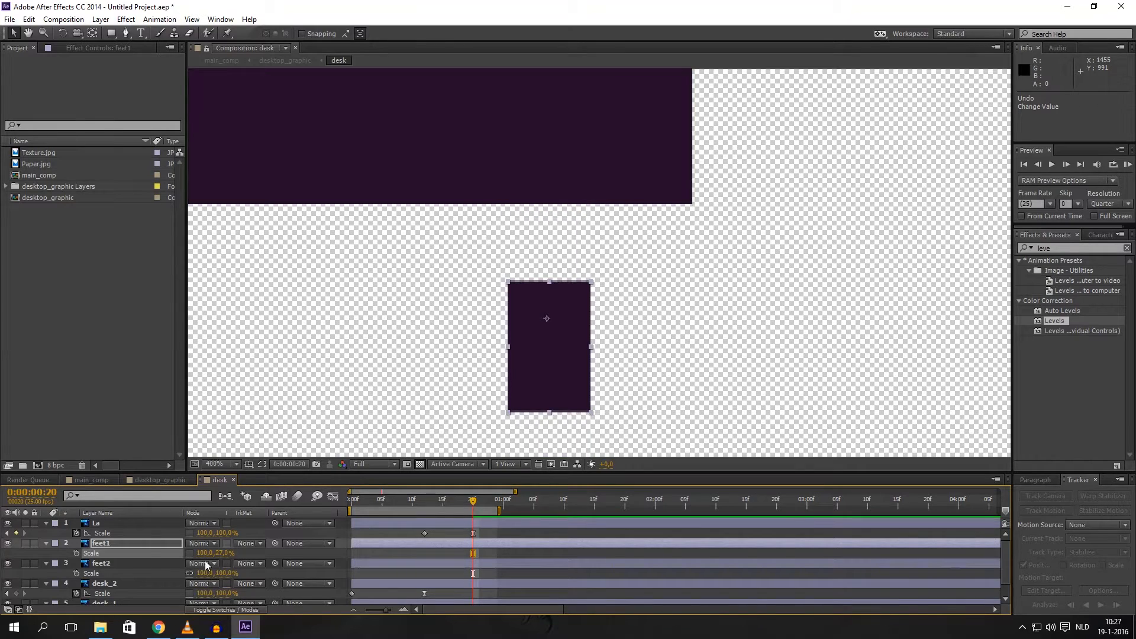
key("ctrl+z")
key("y")
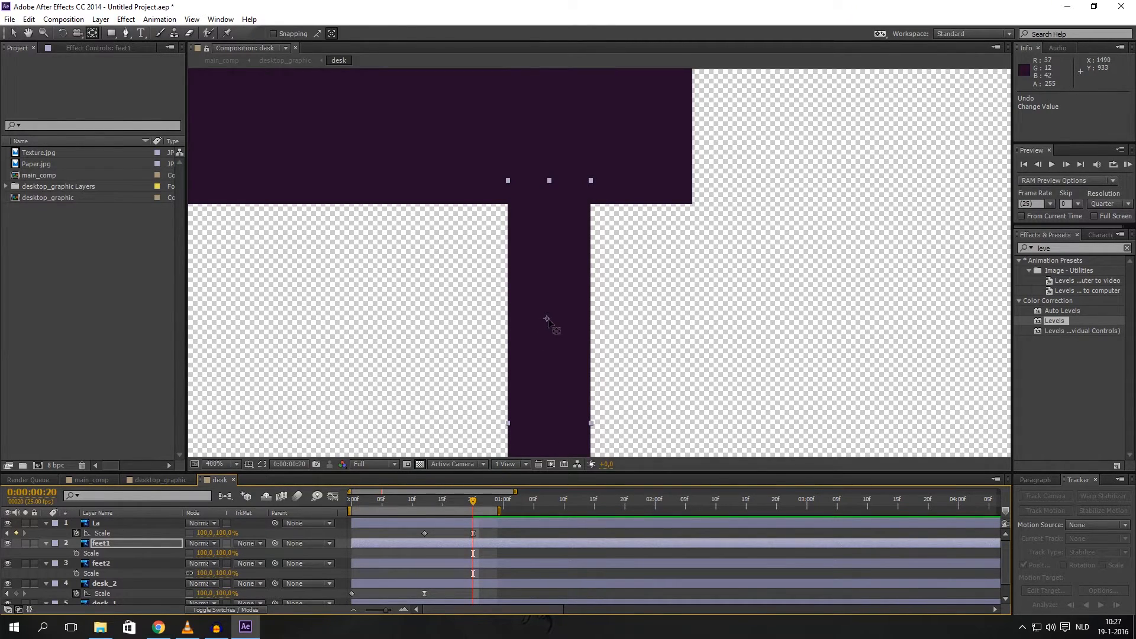
Move feet1's anchor point back up to the top centre of the right leg, test its vertical scaling and undo the scale change
left_click_drag(547, 318, 550, 182)
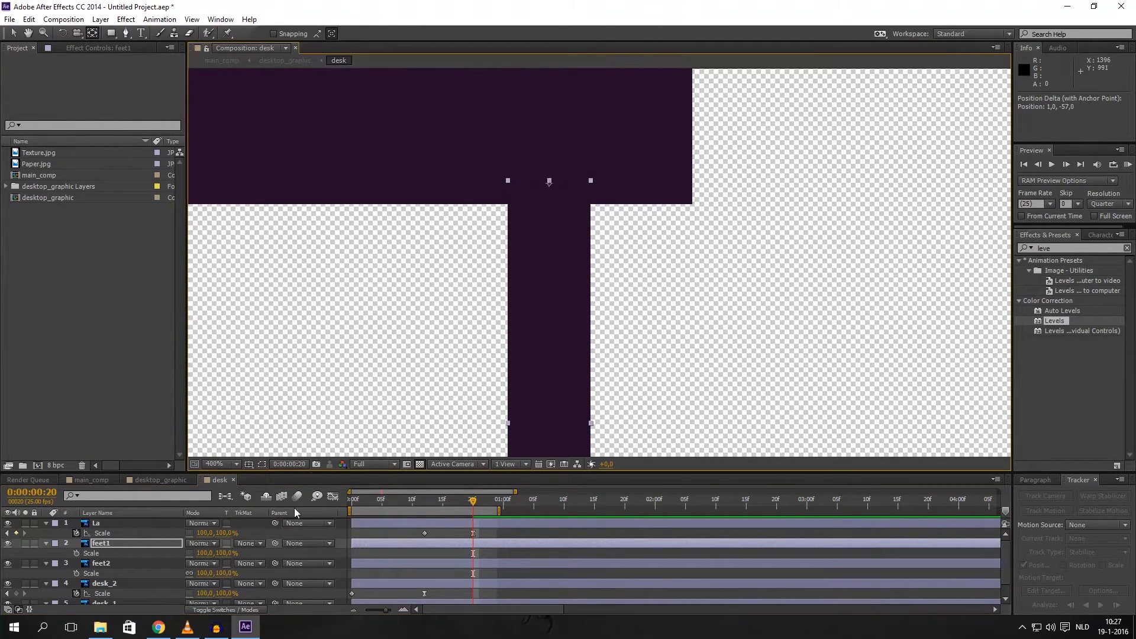
mouse_move(220, 553)
left_mouse_down()
mouse_move(165, 553)
mouse_move(225, 553)
left_mouse_up()
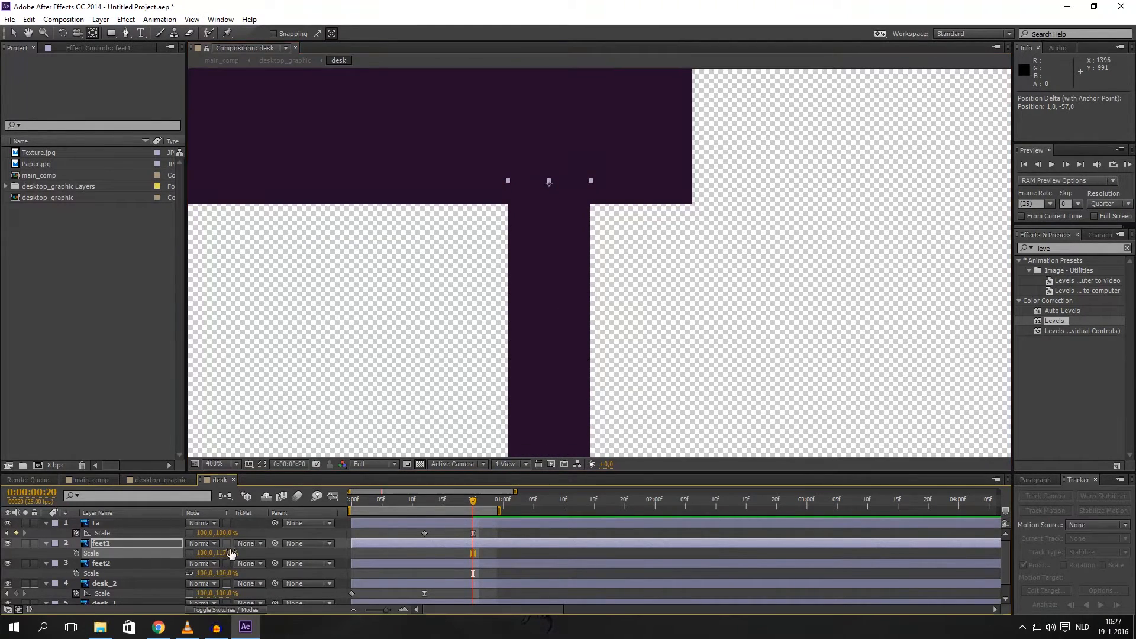
key("ctrl+z")
Move the feet2 layer's anchor point to the top centre of the left desk leg
key("comma")
key("comma")
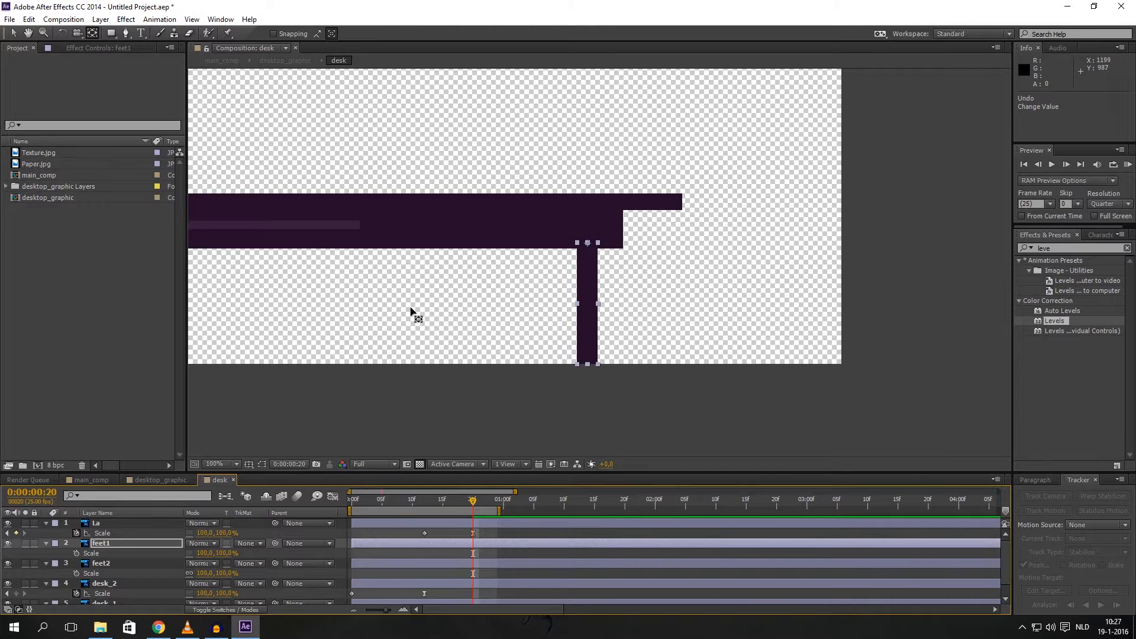
key("h")
left_click_drag(413, 314, 588, 318)
key("v")
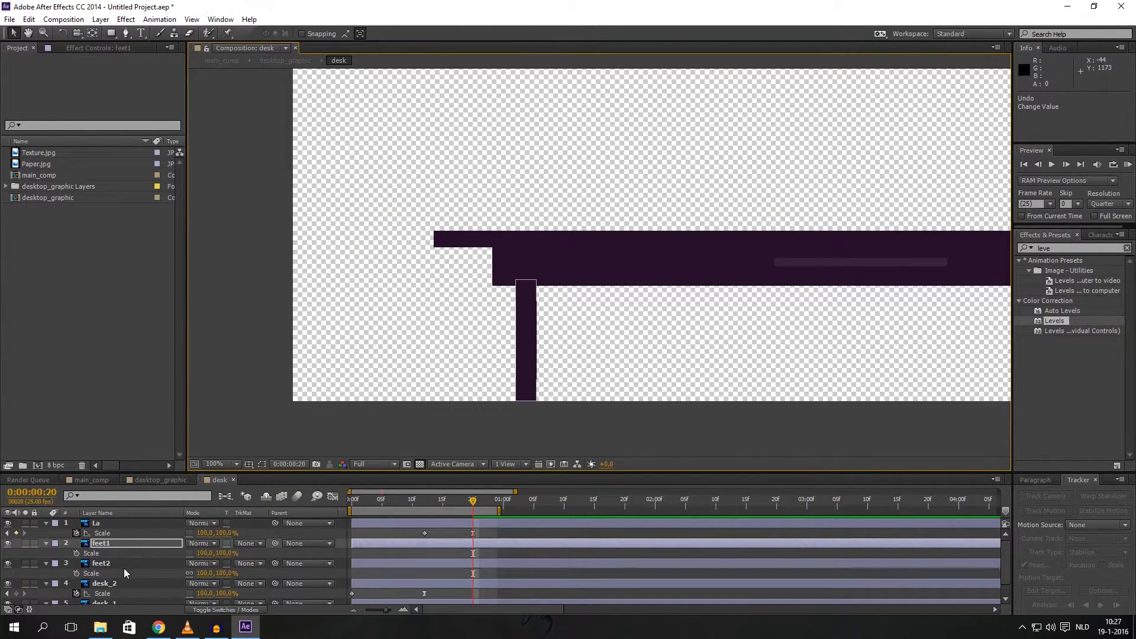
left_click(123, 566)
key("period")
key("h")
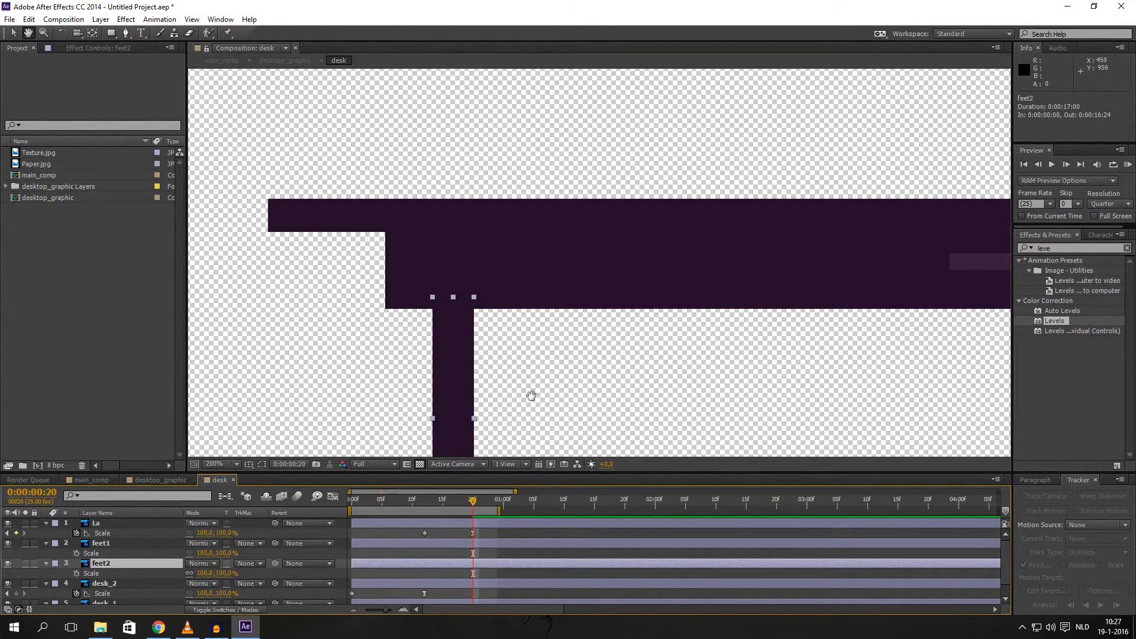
mouse_move(530, 393)
left_mouse_down()
mouse_move(536, 305)
mouse_move(540, 374)
left_mouse_up()
key("comma")
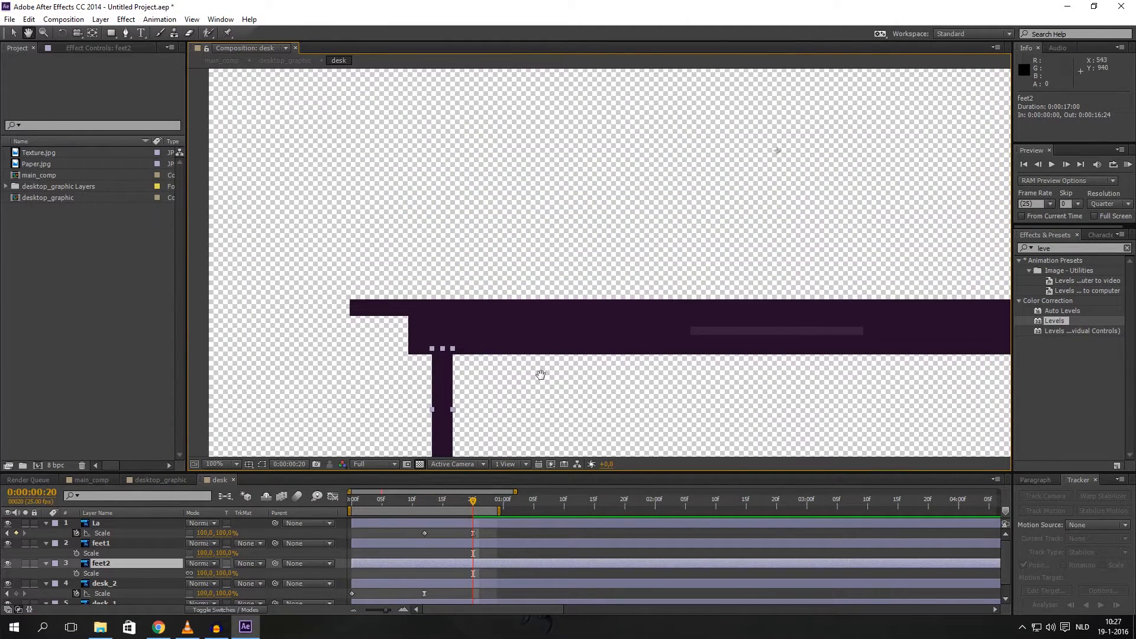
key("y")
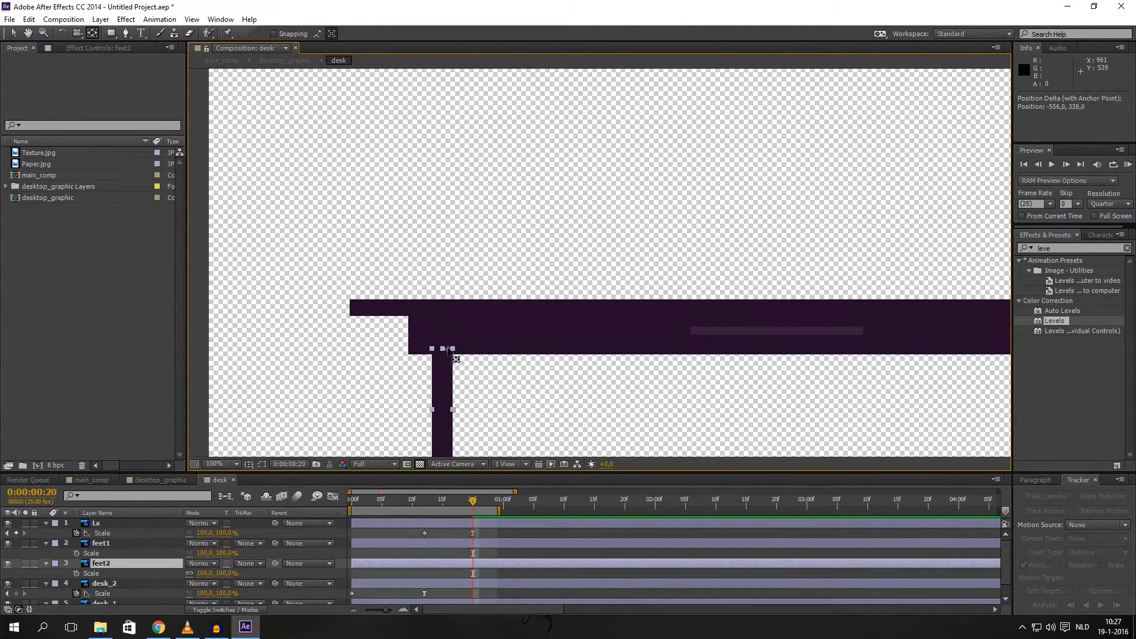
Show feet2's Scale property, unlink its dimensions, test scaling the leg only vertically and undo the scale change
key("u")
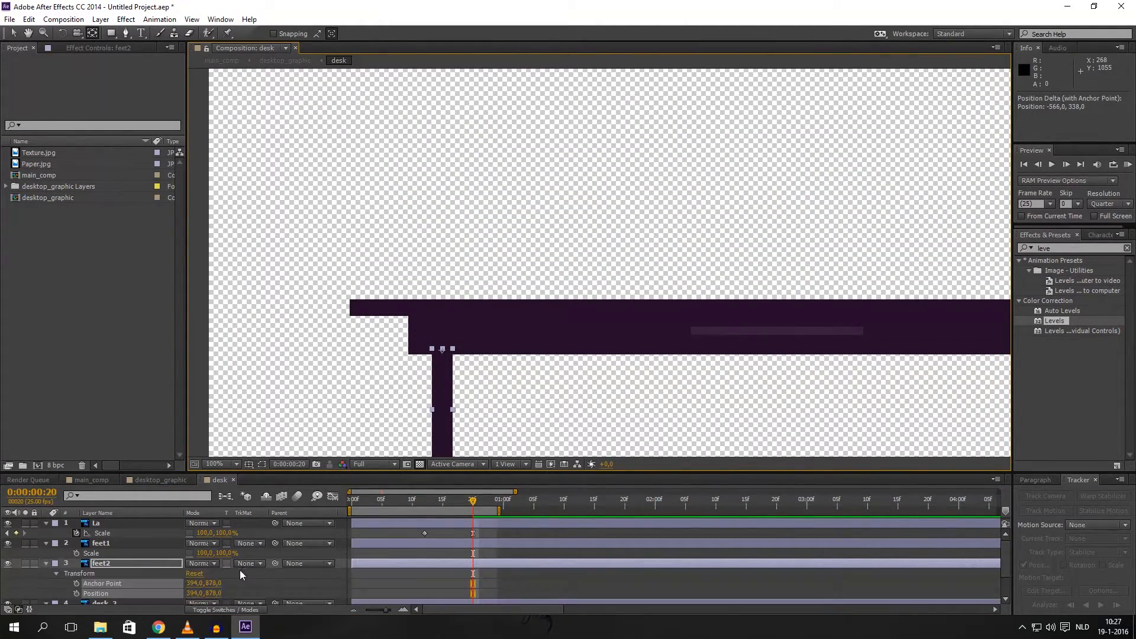
key("s")
left_click(190, 573)
left_click_drag(207, 573, 175, 576)
key("ctrl+z")
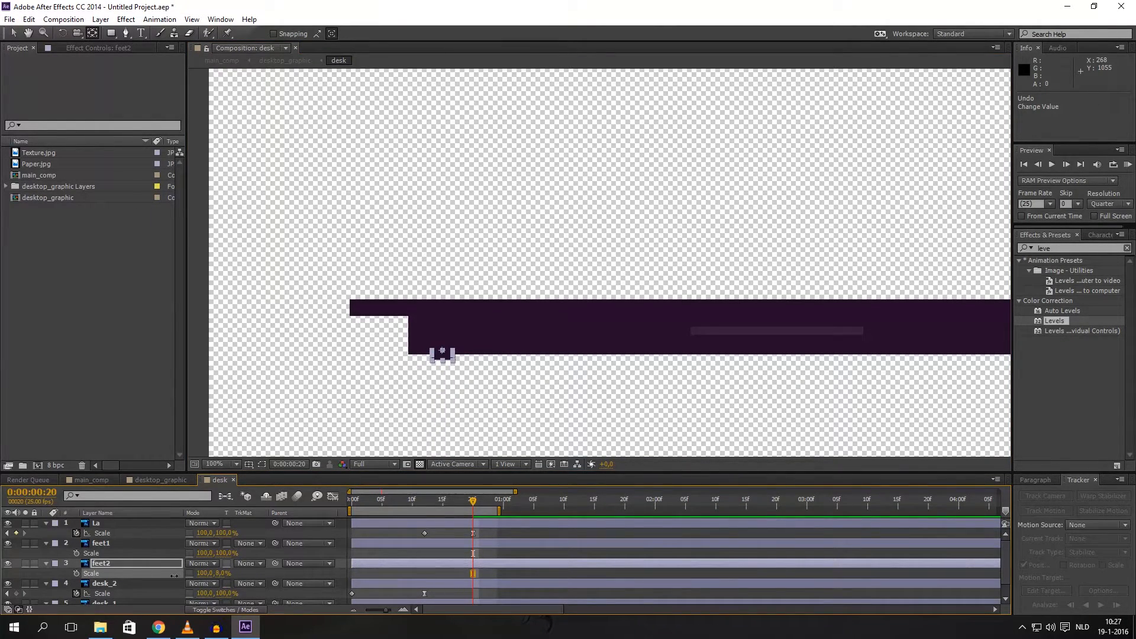
key("ctrl+z")
Add Scale keyframes to feet1 and feet2 at 0:00:00:20 and extend the work area's end to 0:00:01:18
left_click(120, 543, "ctrl")
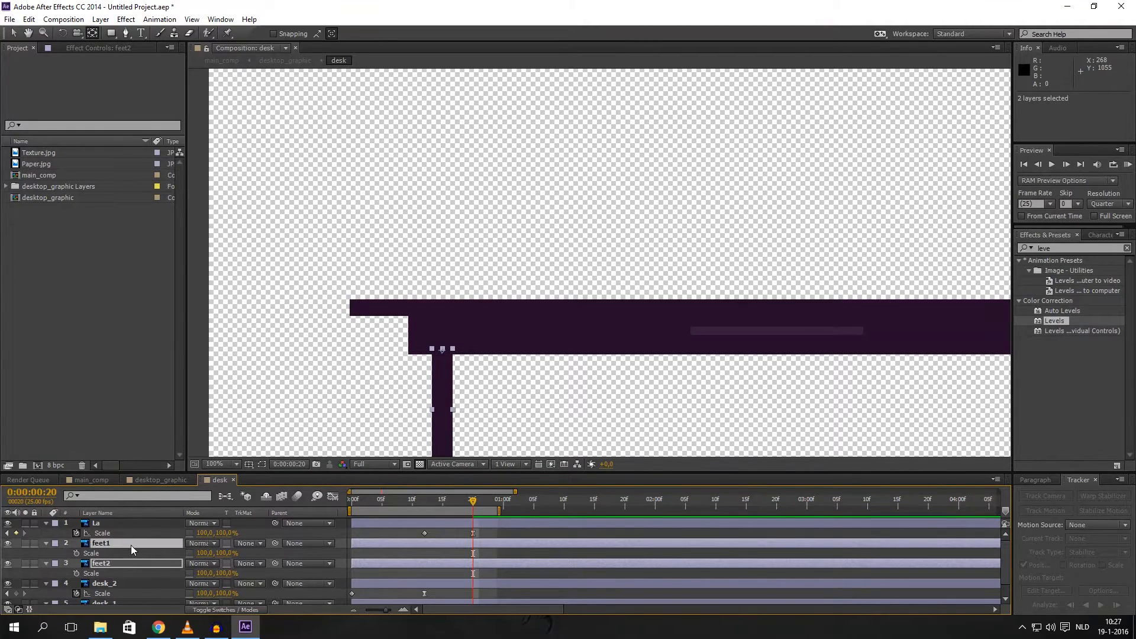
left_click(76, 553)
left_click_drag(500, 509, 585, 510)
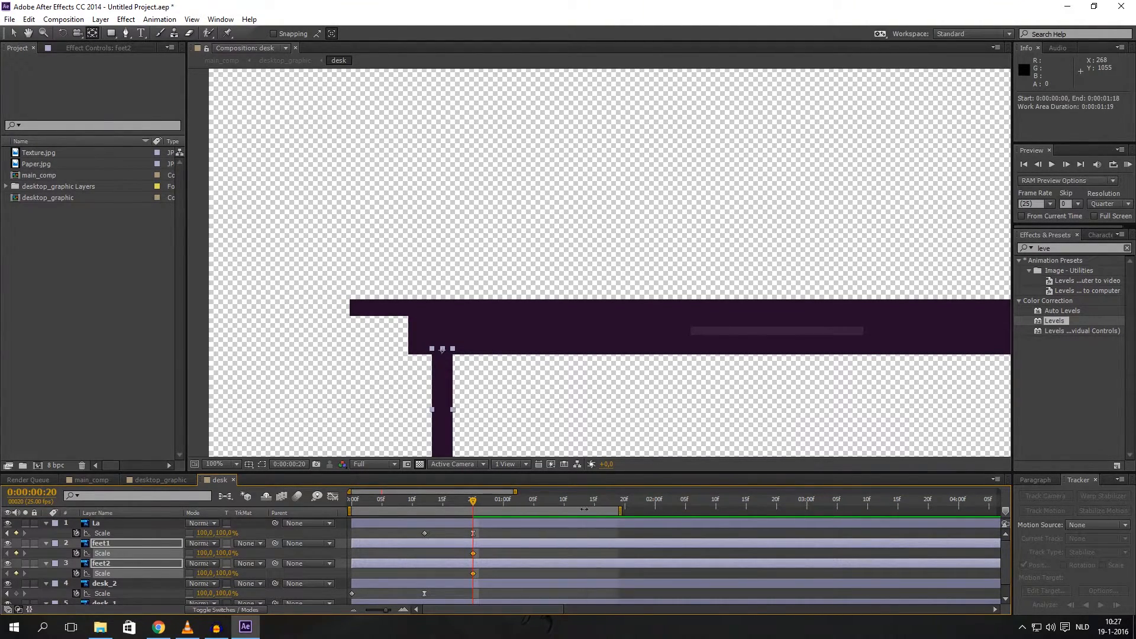
Add Scale keyframes for both legs at 0:00:00:24 with the vertical scale at 100%
left_click(496, 501)
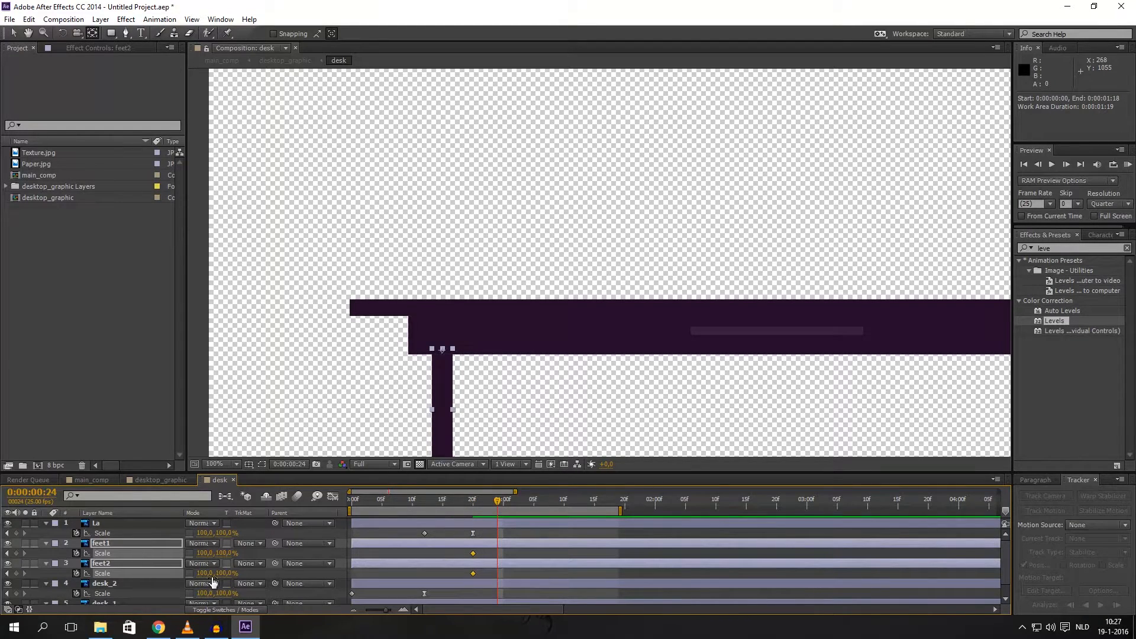
left_click_drag(202, 572, 175, 577)
key("ctrl+z")
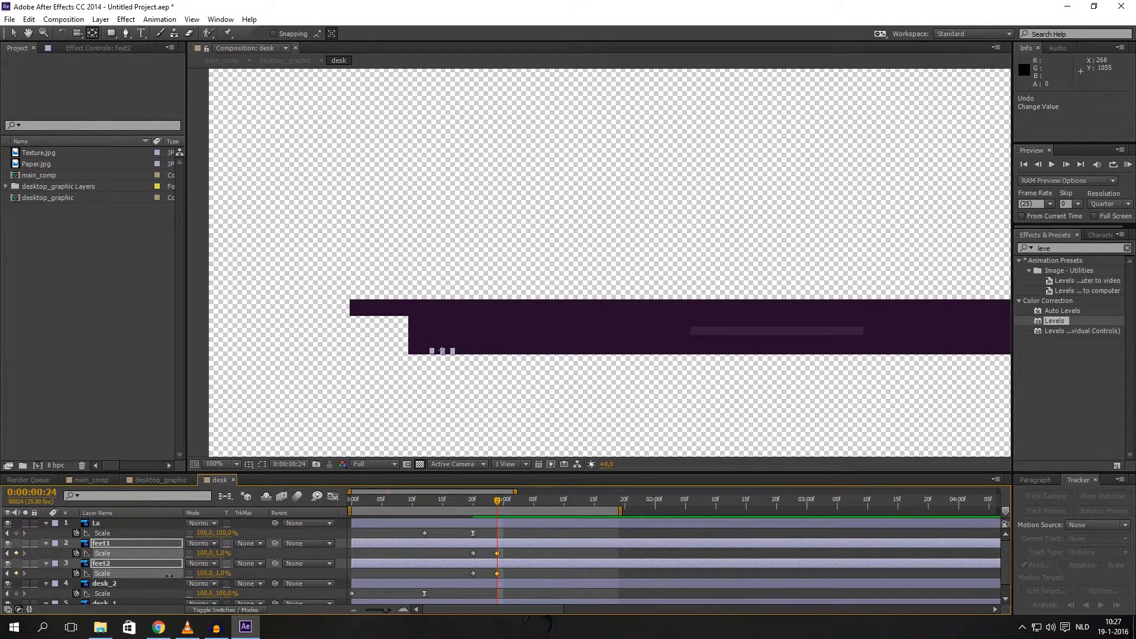
left_click(223, 553)
type("100")
key("Return")
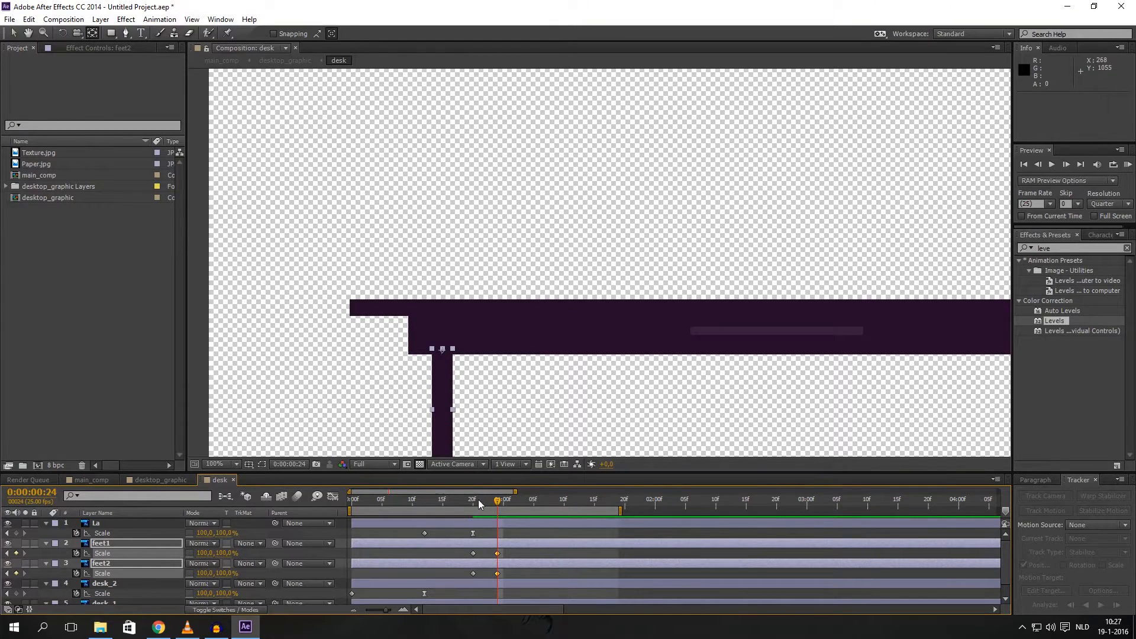
Select both legs' Scale keyframes at 0:00:00:20 and set their horizontal scale to 0%
left_click(473, 500)
left_click(473, 553)
left_click(473, 573, "shift")
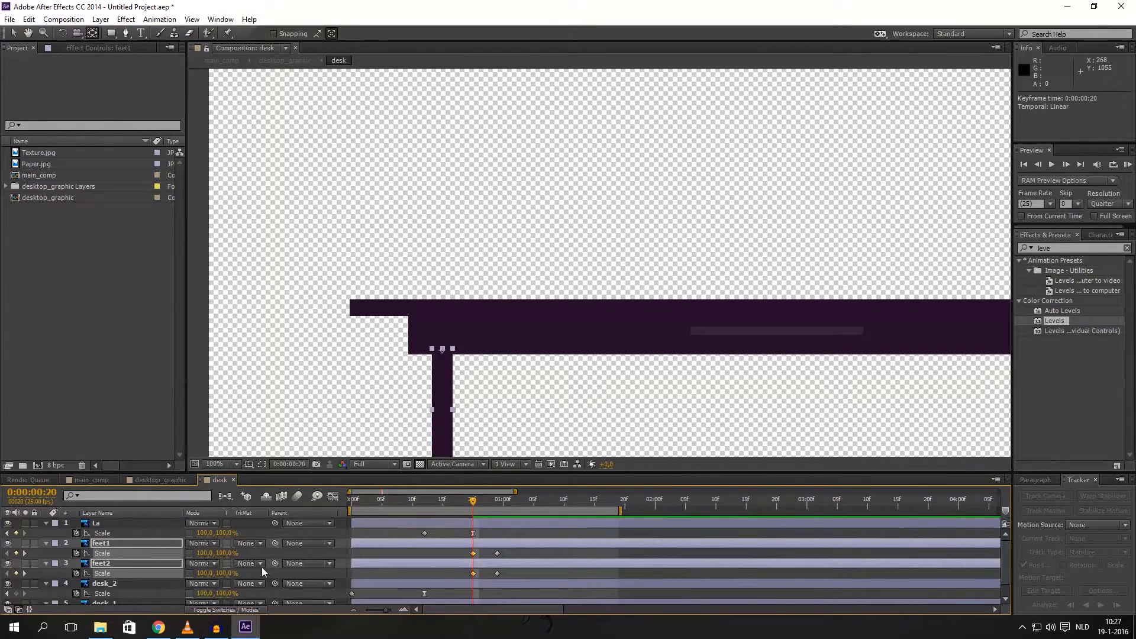
left_click(207, 556)
type("0")
key("Return")
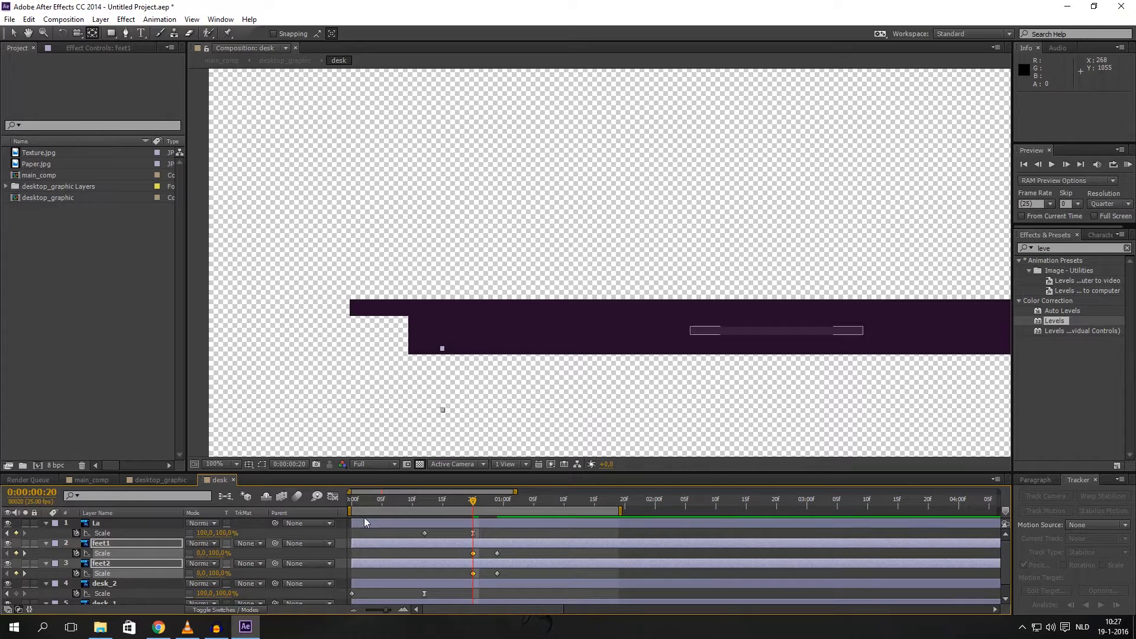
Set both legs' scale at 0:00:00:20 to 100% horizontally and 0% vertically
scroll(687, 379, "down", 2)
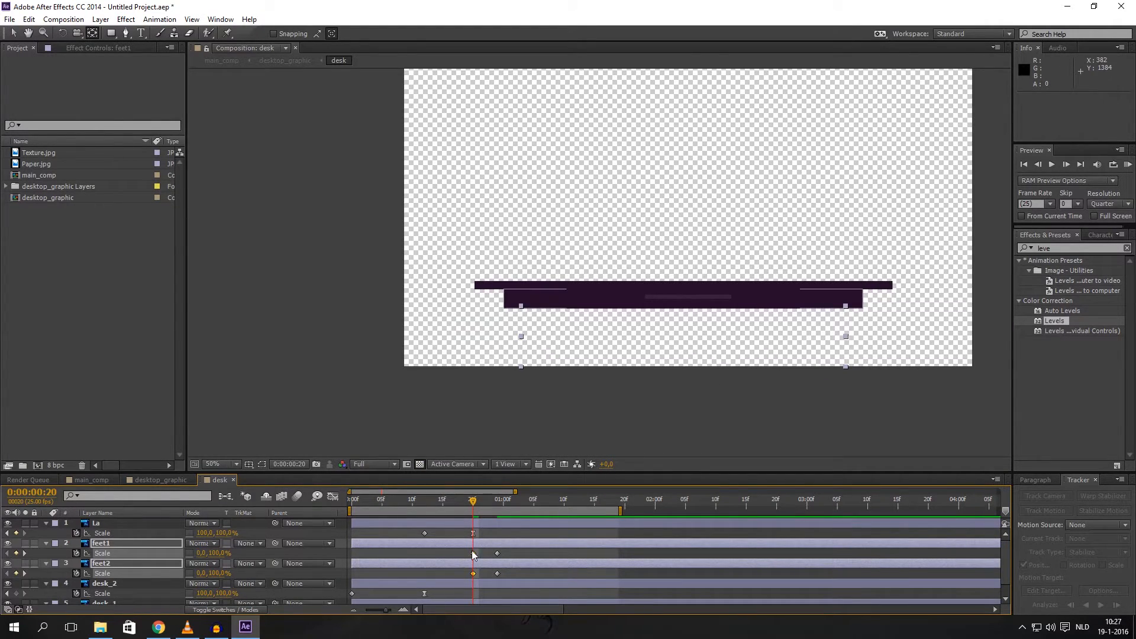
mouse_move(473, 500)
left_mouse_down()
mouse_move(496, 501)
mouse_move(474, 501)
left_mouse_up()
type("1")
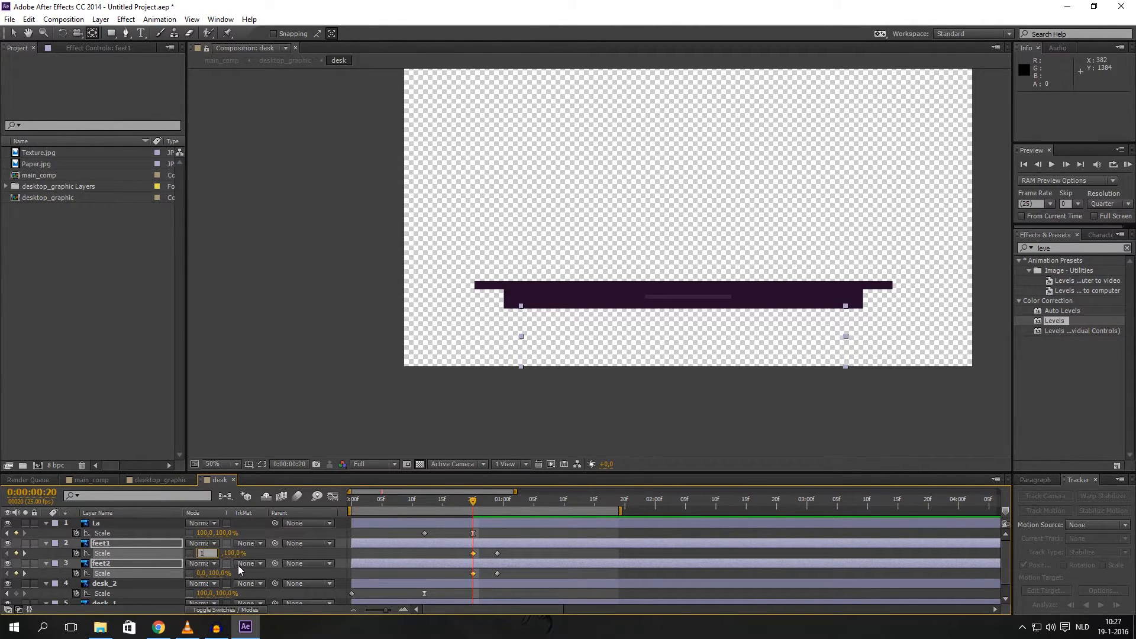
type("00")
key("Return")
left_click(234, 554)
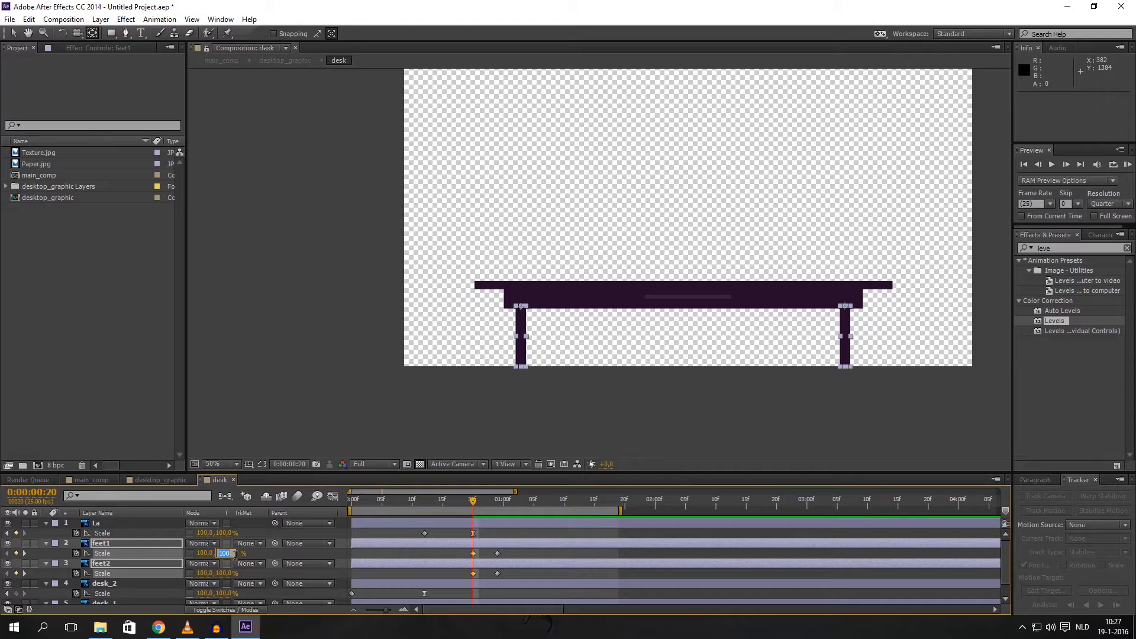
type("0")
key("Return")
Apply Easy Ease to feet1's Scale keyframe at 0:00:00:24
left_click_drag(475, 504, 505, 511)
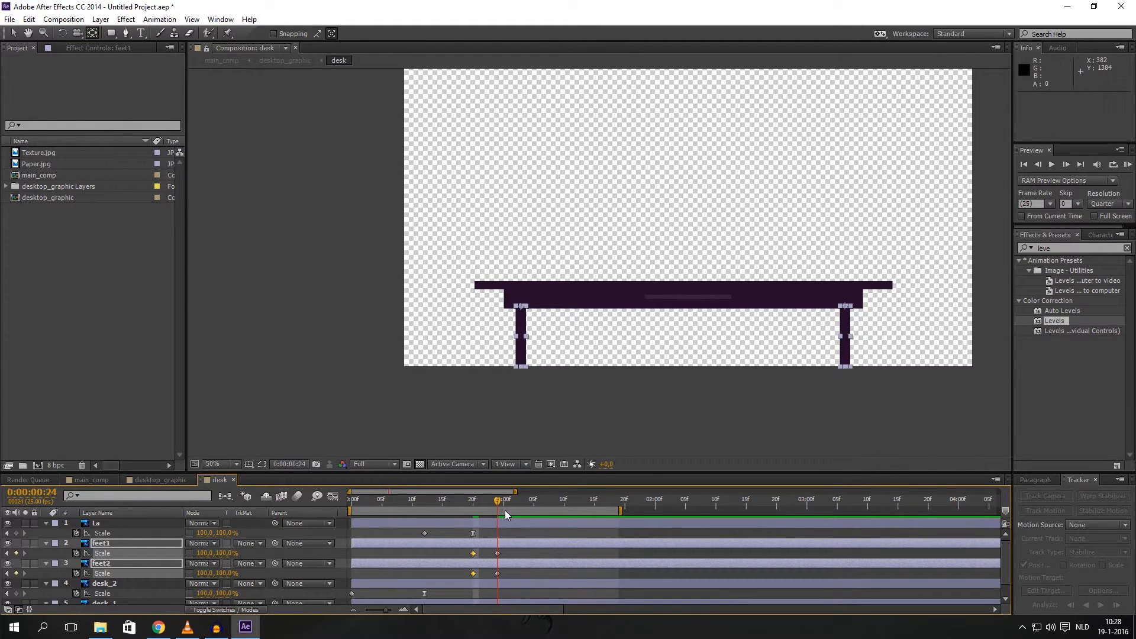
left_click(498, 553)
right_click(498, 552)
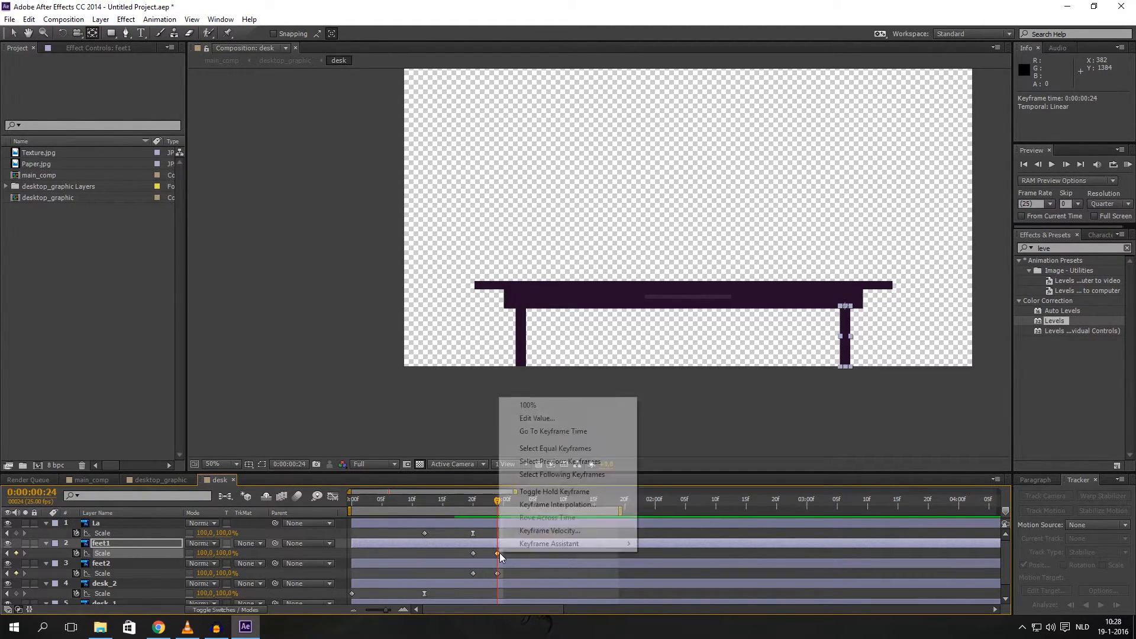
mouse_move(521, 539)
left_click(675, 465)
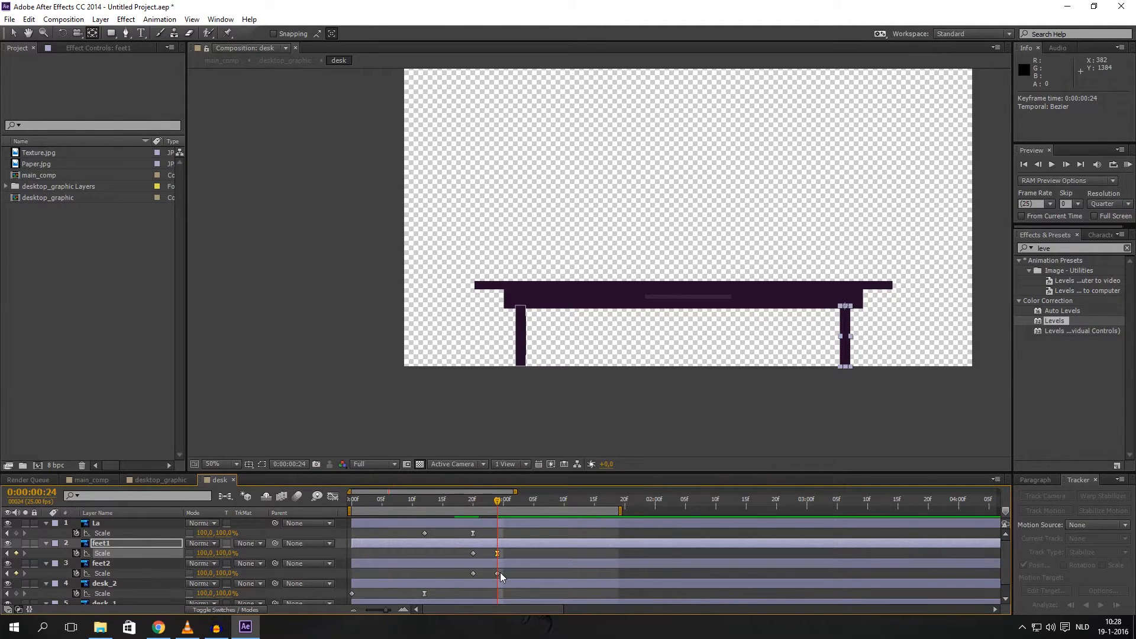
Apply Easy Ease to feet2's Scale keyframe at 0:00:00:24
right_click(500, 573)
left_click(515, 580)
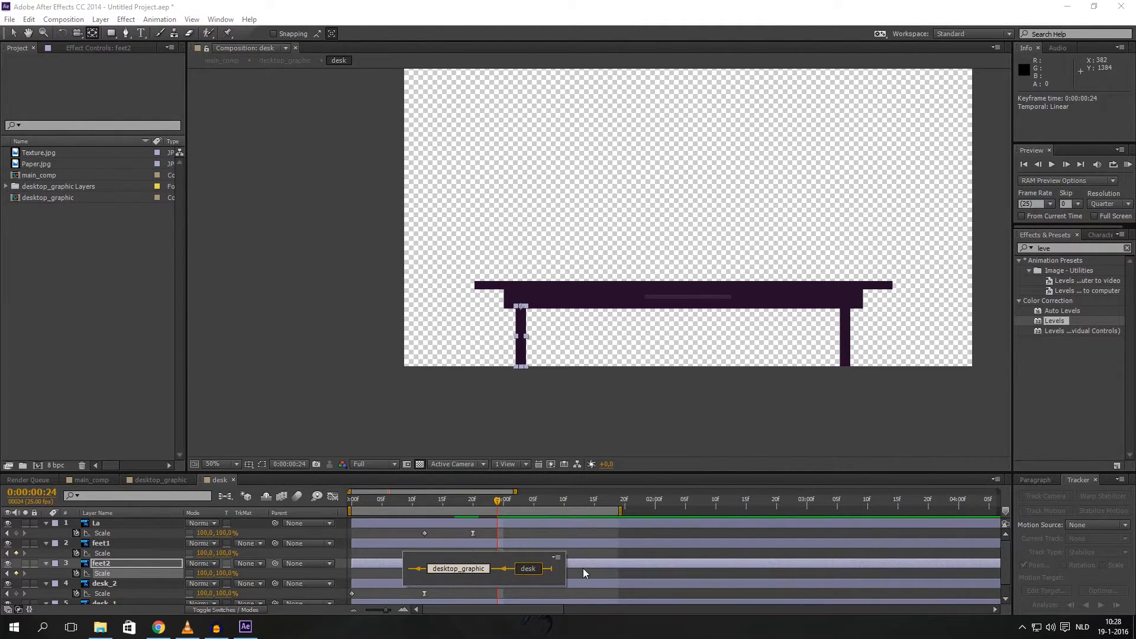
left_click(583, 571)
right_click(498, 572)
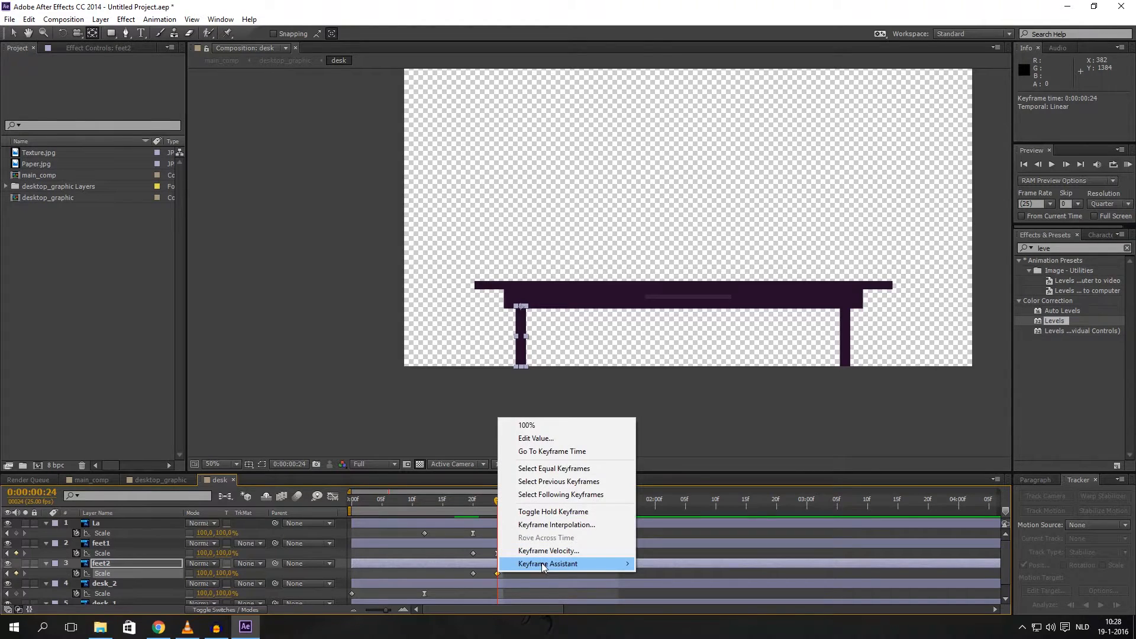
mouse_move(543, 566)
left_click(680, 486)
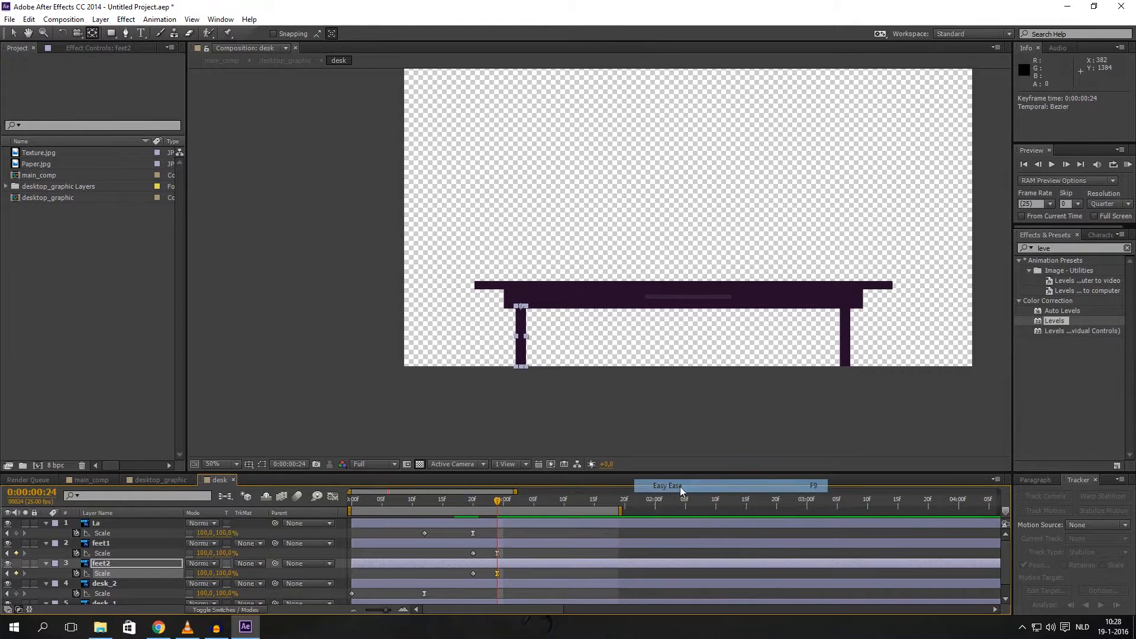
right_click(498, 574)
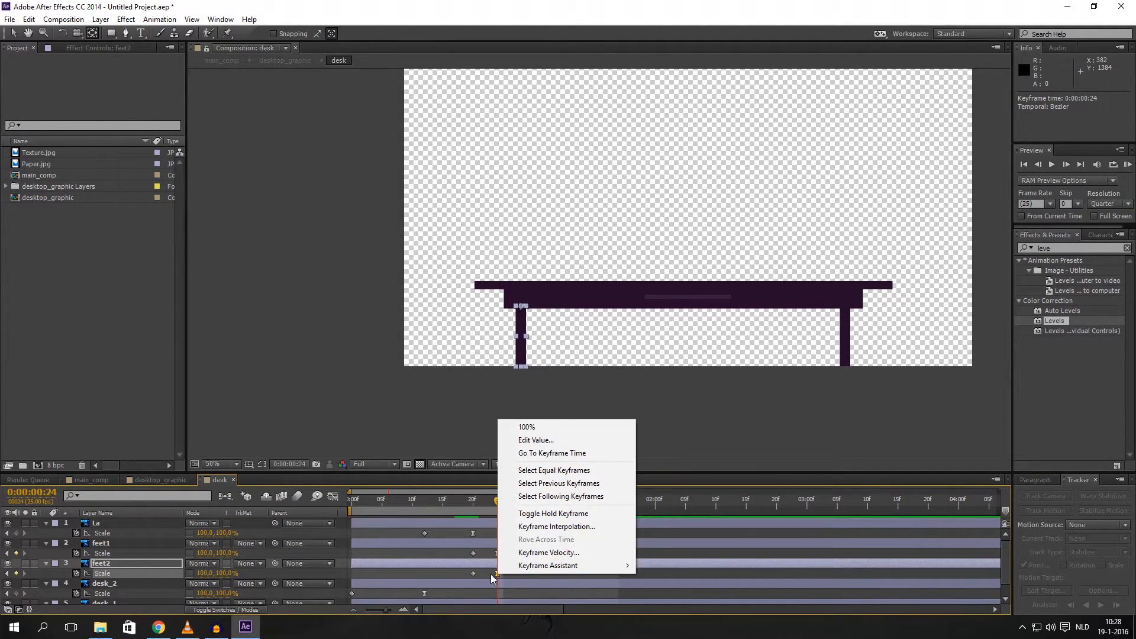
left_click(497, 553)
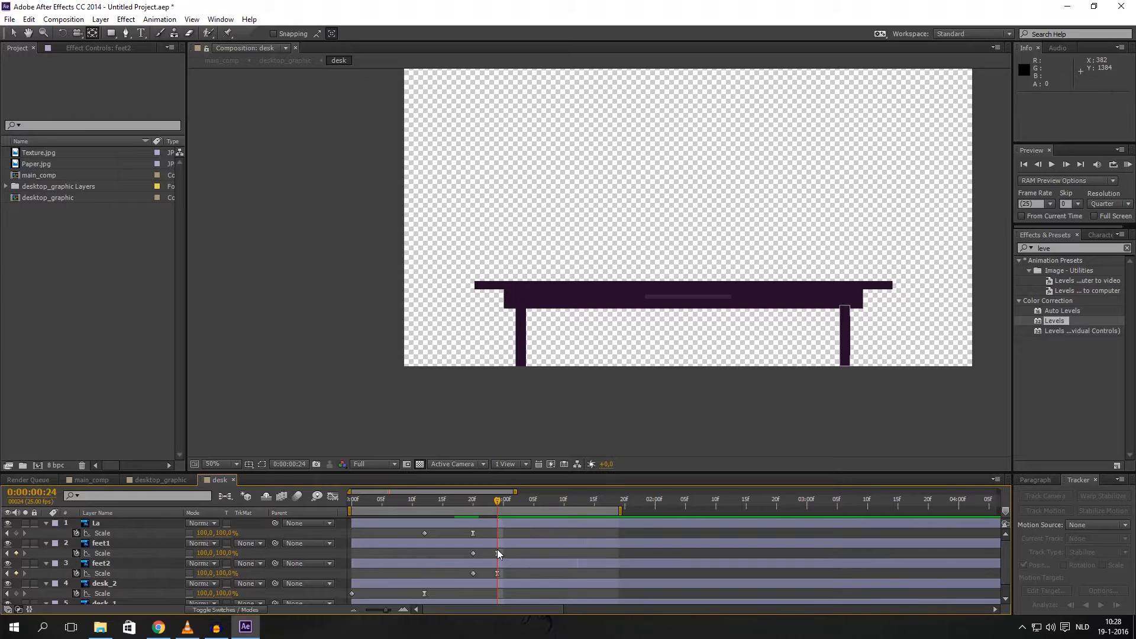
Try to lengthen the ease into feet1's last Scale keyframe in the speed graph
left_click(334, 498)
left_click_drag(493, 581, 485, 581)
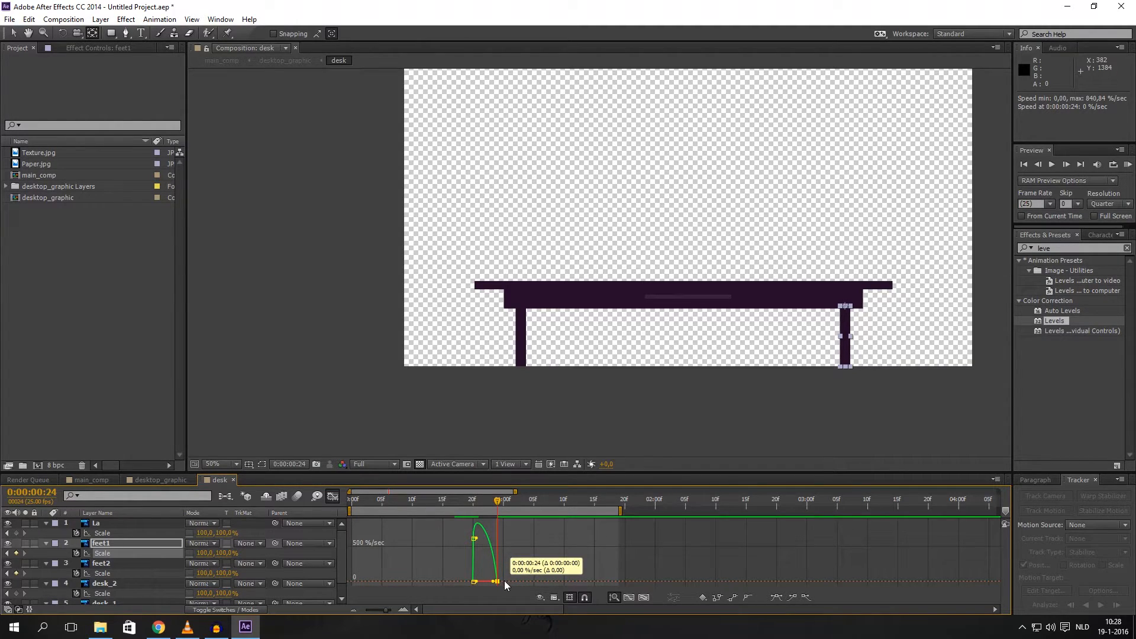
left_click(333, 499)
Move the last Scale keyframes of feet1 and feet2 to 0:00:01:01 and set the current time there
left_click(508, 581)
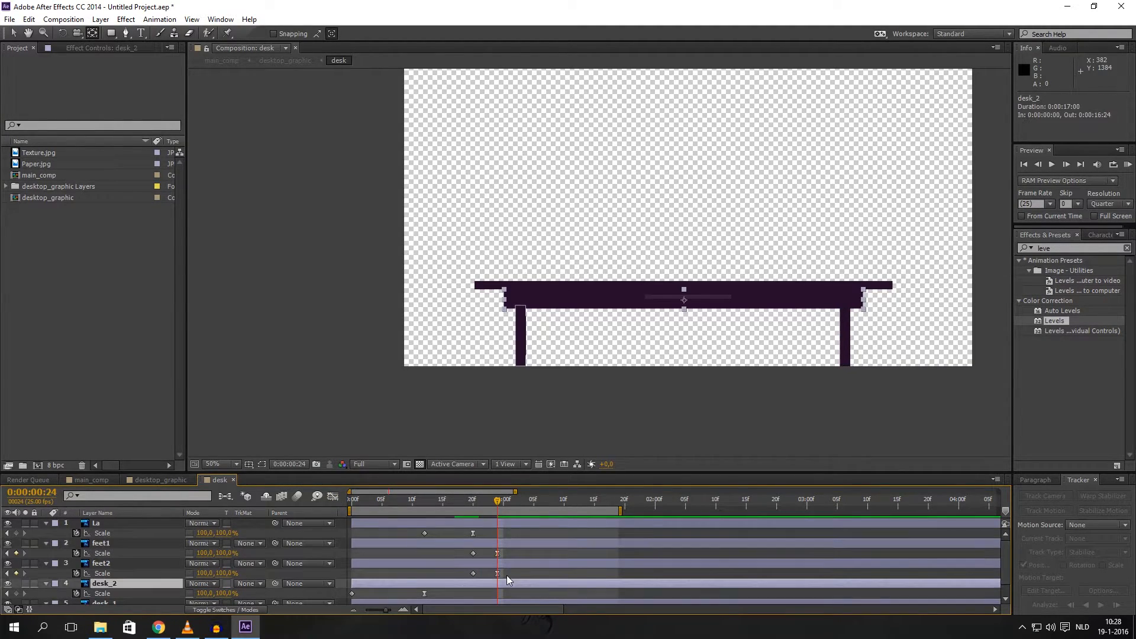
left_click_drag(508, 577, 508, 553)
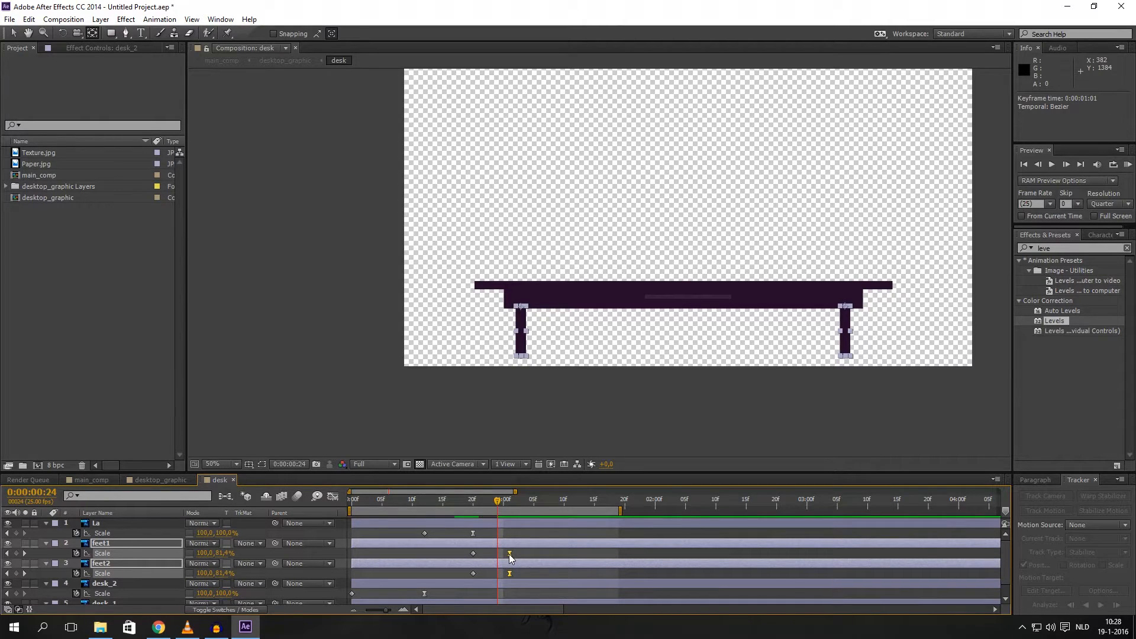
left_click(509, 500)
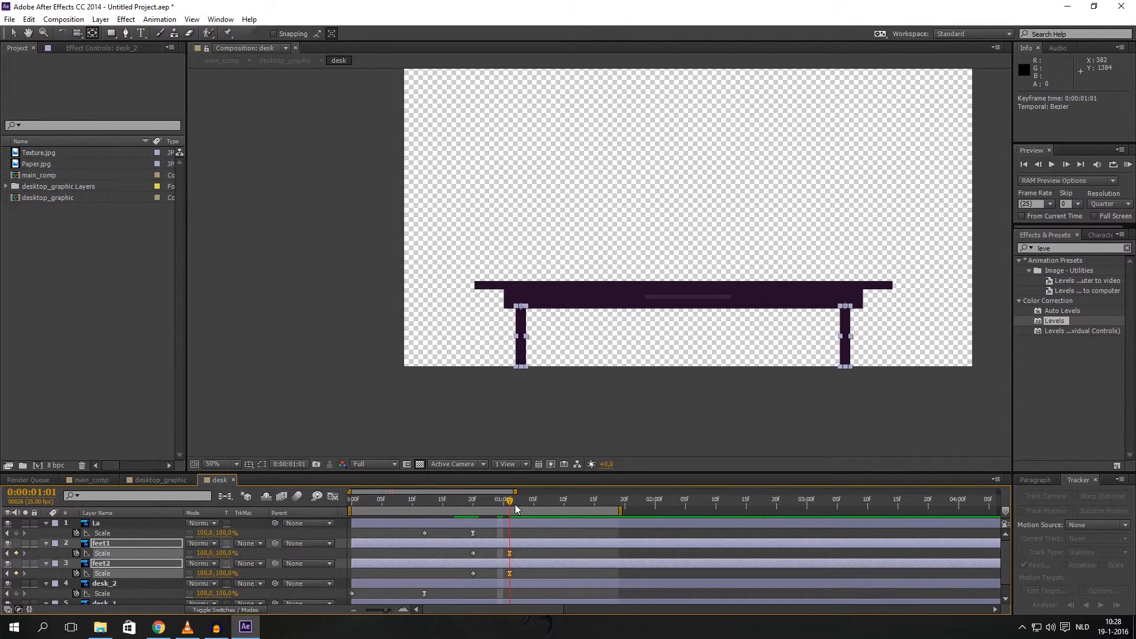
Lengthen the ease into feet1's Scale keyframe at 0:00:01:01 in the speed graph, giving a fast start and slow finish
left_click(333, 497)
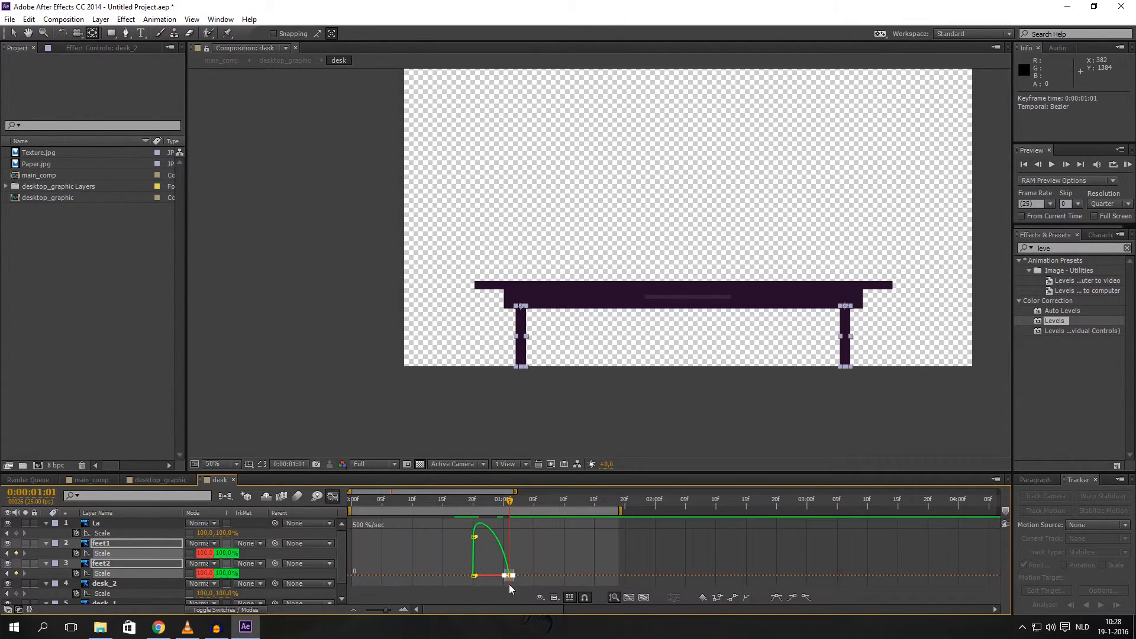
left_click(333, 497)
left_click(524, 556)
left_click(526, 544)
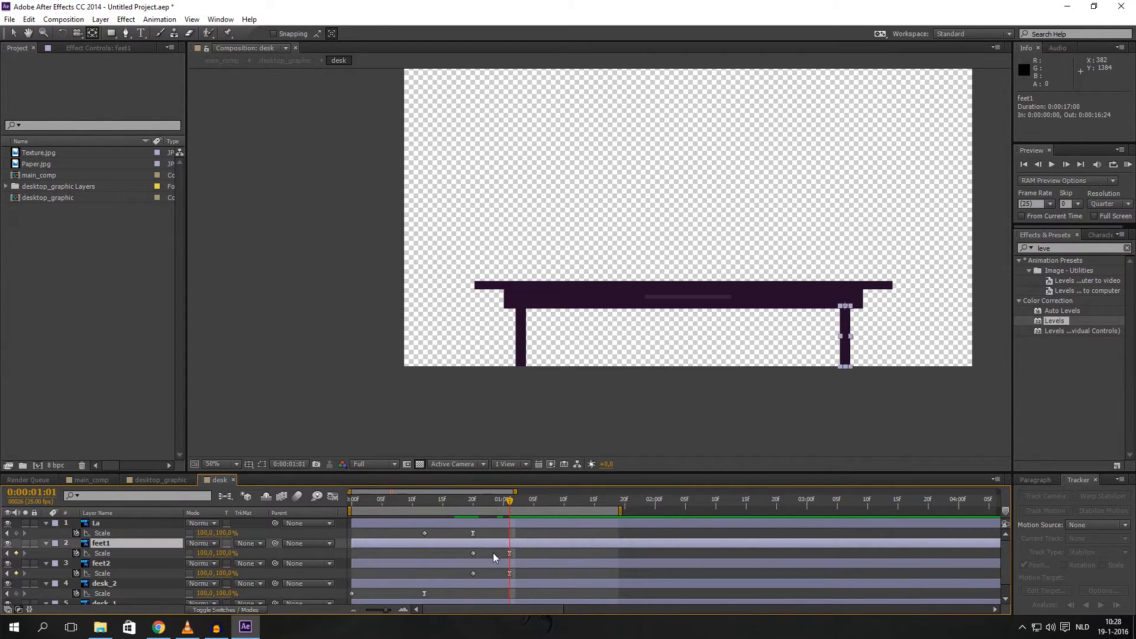
left_click(512, 553)
left_click(333, 497)
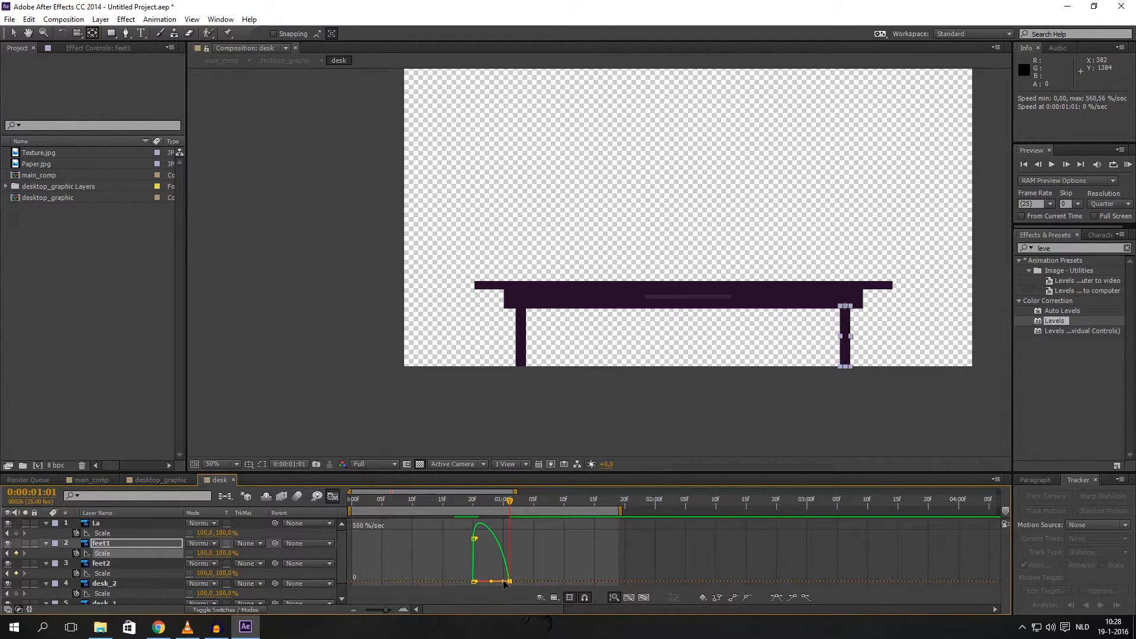
left_click_drag(501, 582, 490, 581)
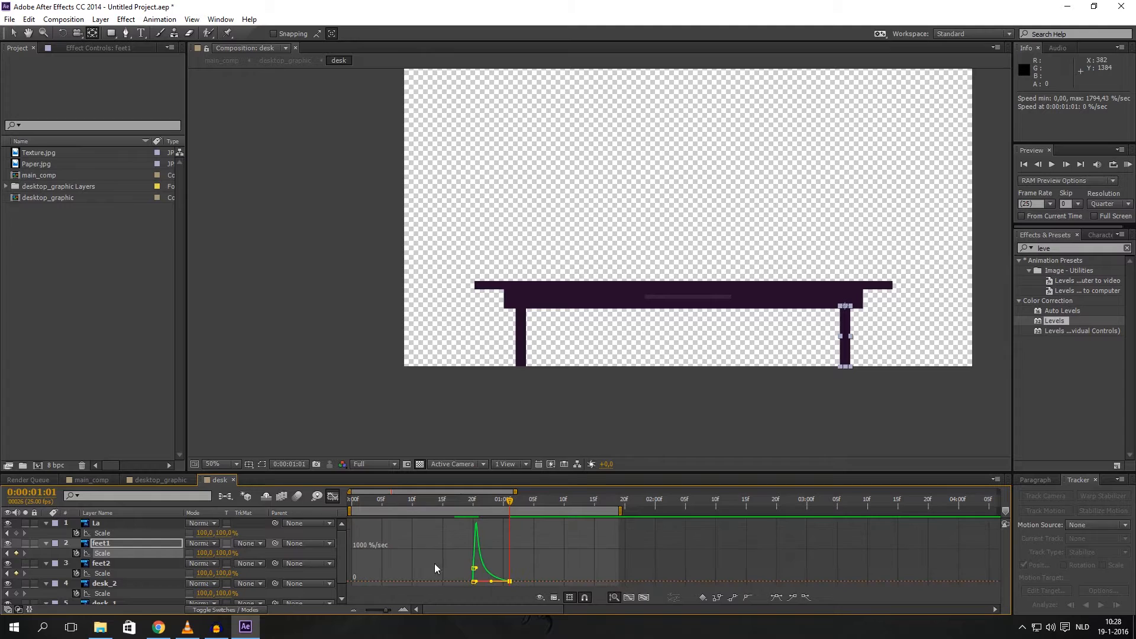
Lengthen the ease into feet2's Scale keyframe at 0:00:01:01 in the speed graph, giving a fast start and slow finish
left_click(333, 497)
left_click(510, 574)
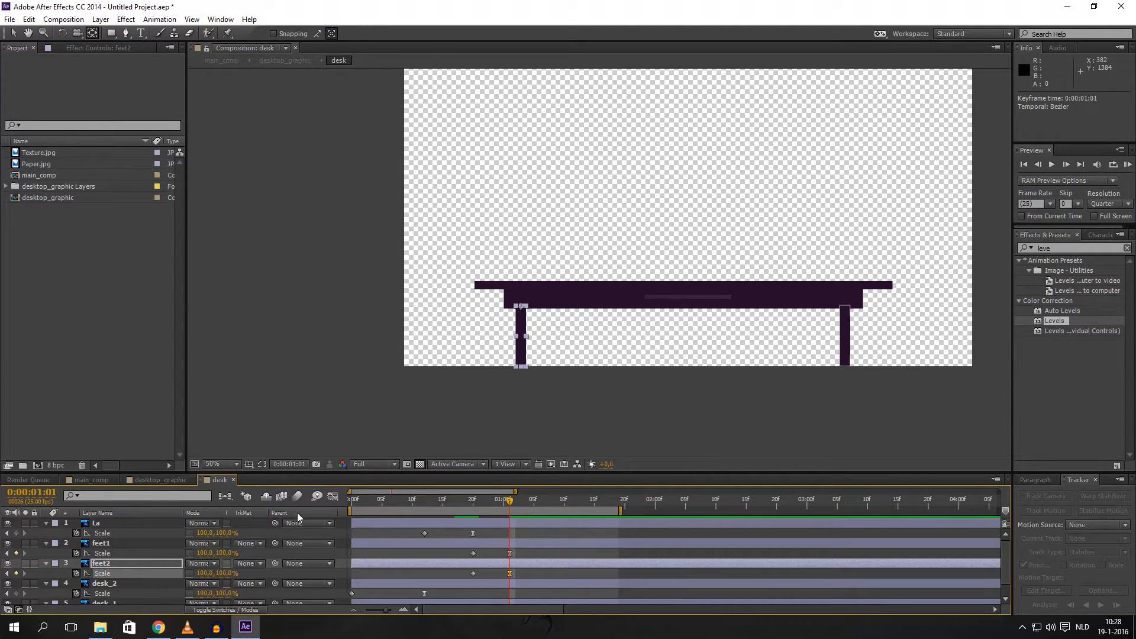
left_click(330, 498)
left_click_drag(503, 581, 506, 584)
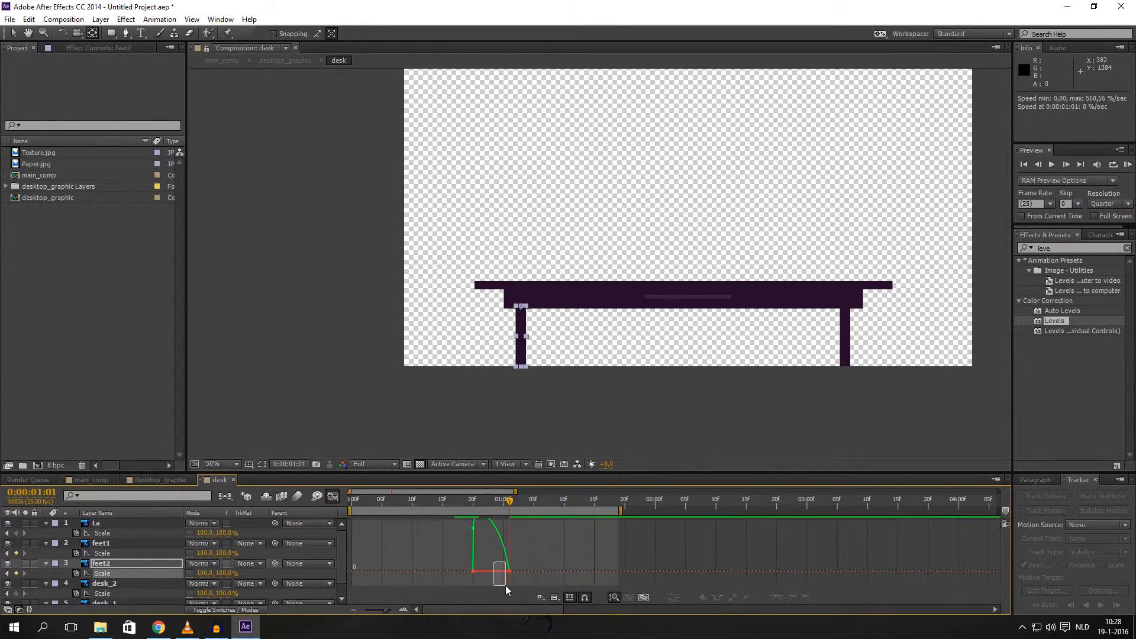
key("ctrl+z")
left_click(509, 576)
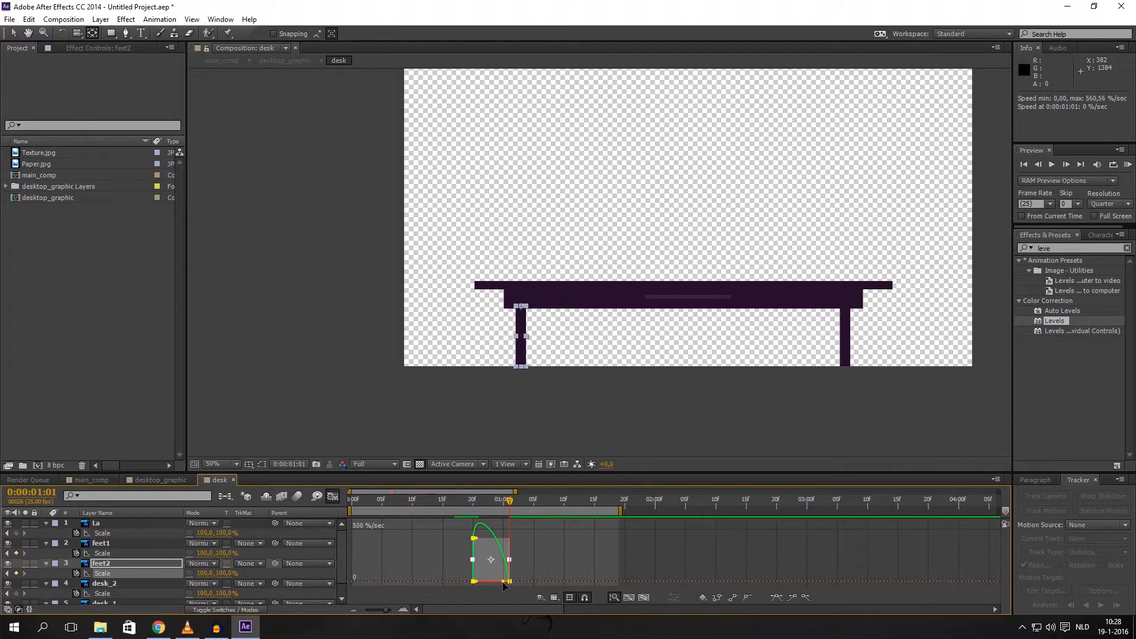
left_click_drag(504, 581, 486, 581)
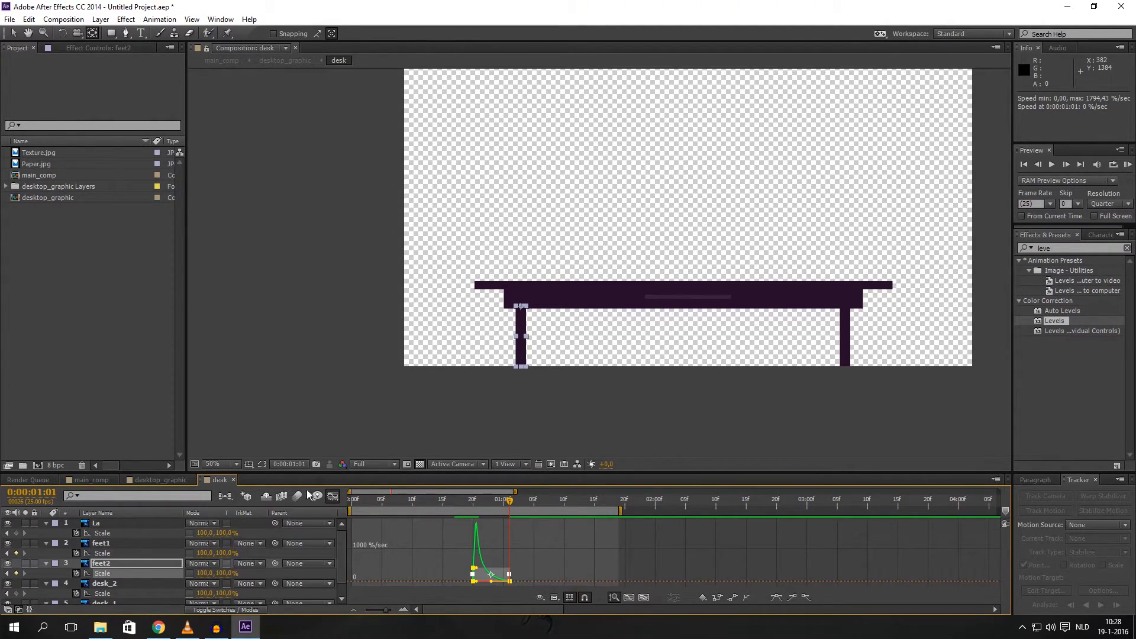
left_click(335, 499)
Preview the desk animation and check the desk in the desktop_graphic and main_comp compositions around 0:00:00:24
key("space")
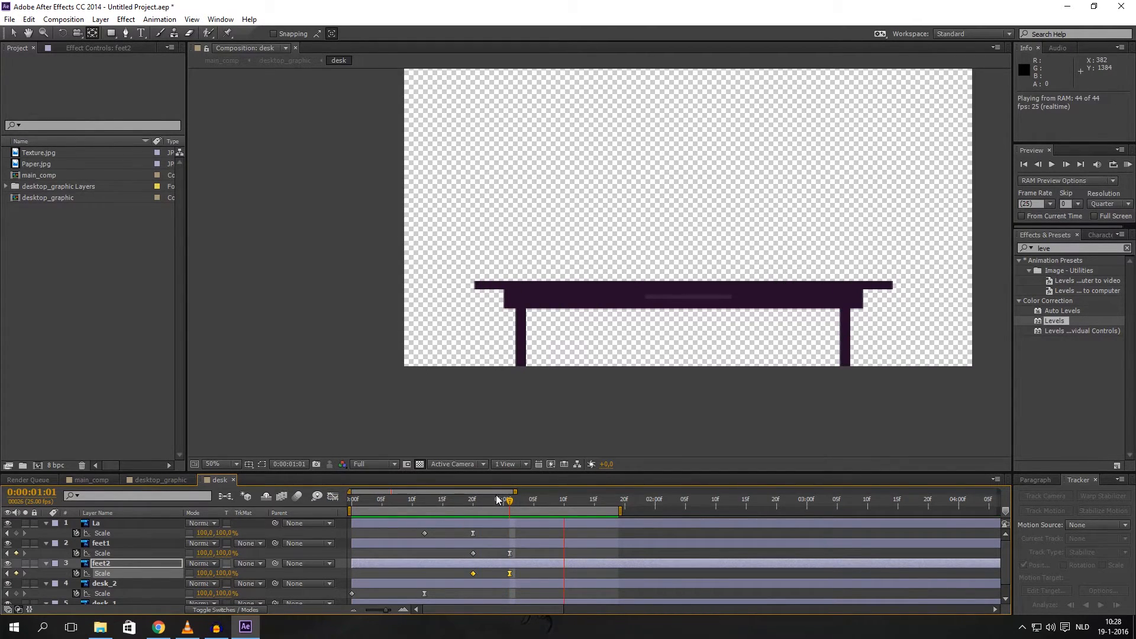
key("space")
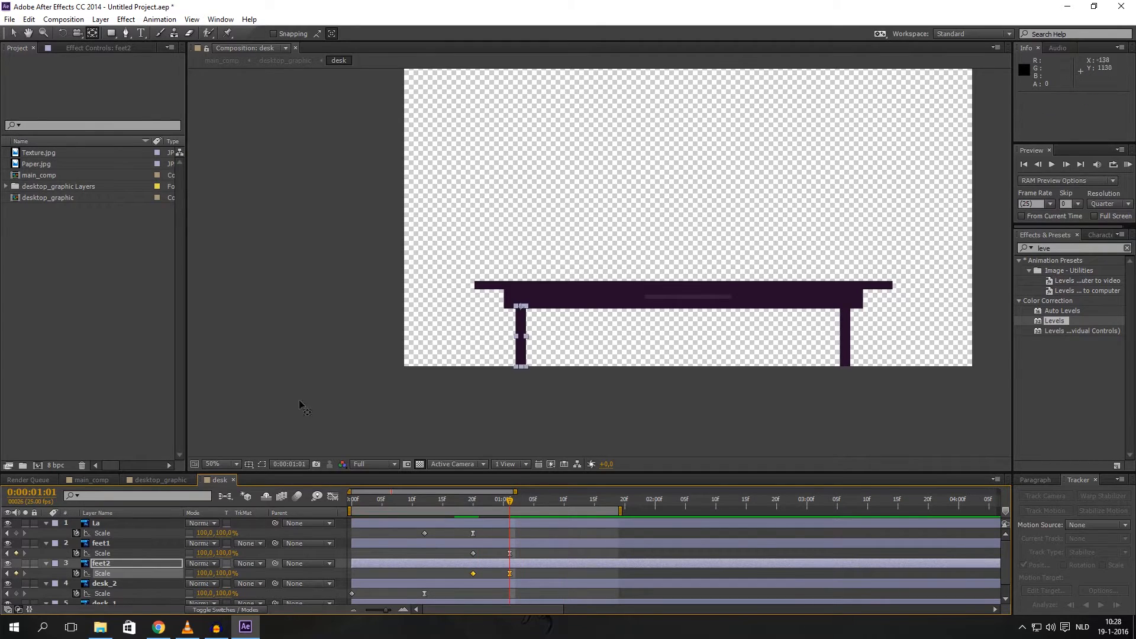
left_click(167, 481)
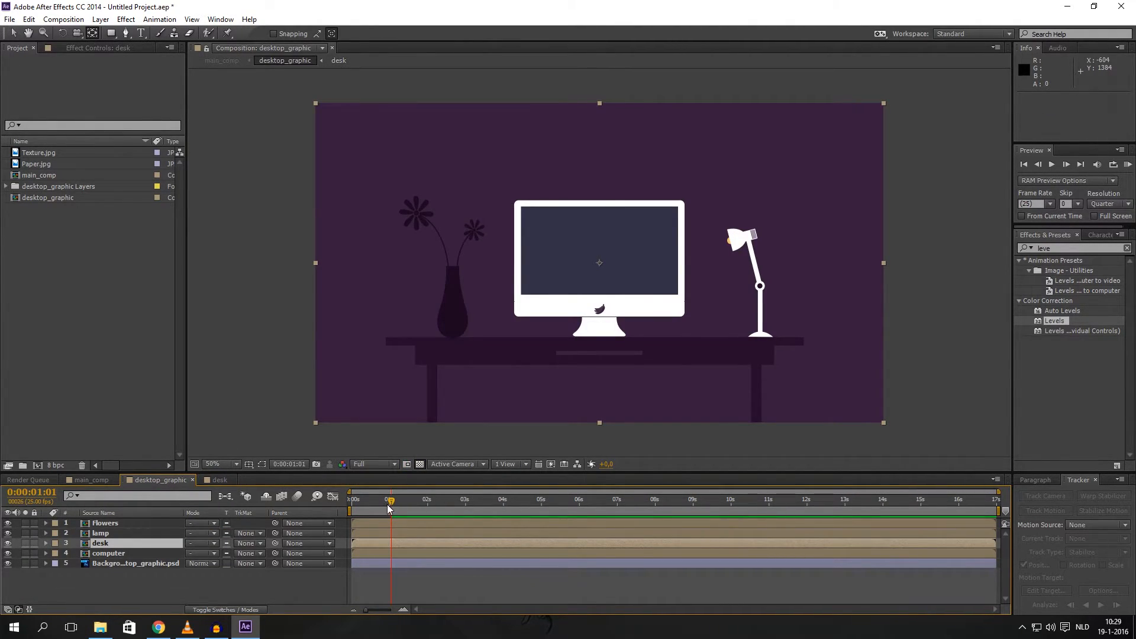
mouse_move(390, 503)
left_mouse_down()
mouse_move(342, 498)
mouse_move(401, 502)
mouse_move(337, 503)
mouse_move(419, 507)
mouse_move(393, 503)
left_mouse_up()
left_click(86, 480)
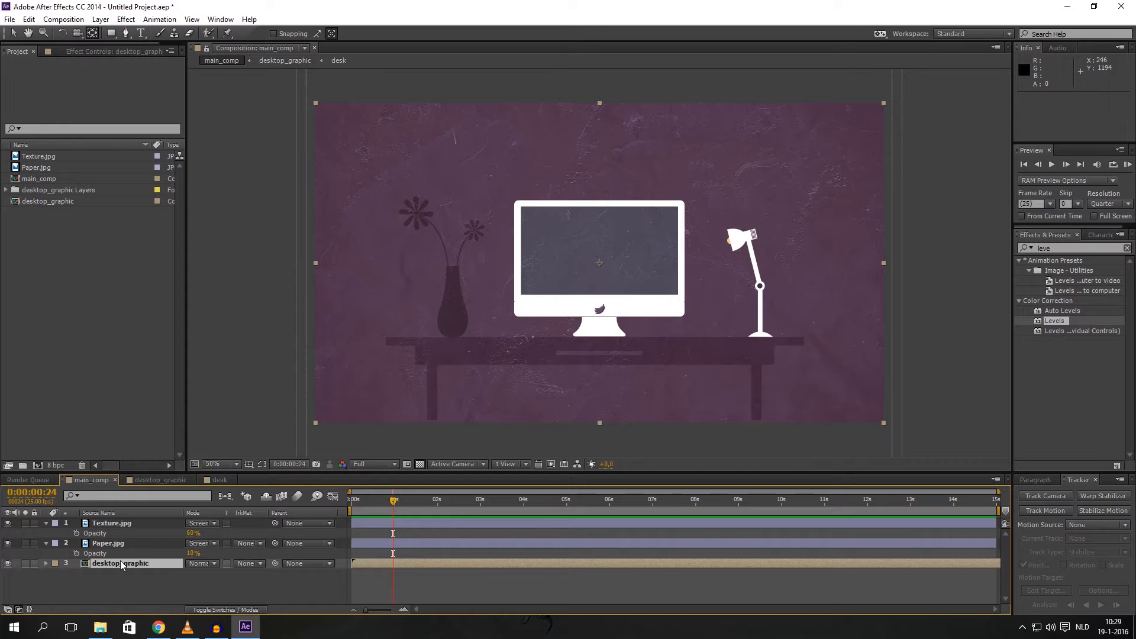
left_click(158, 482)
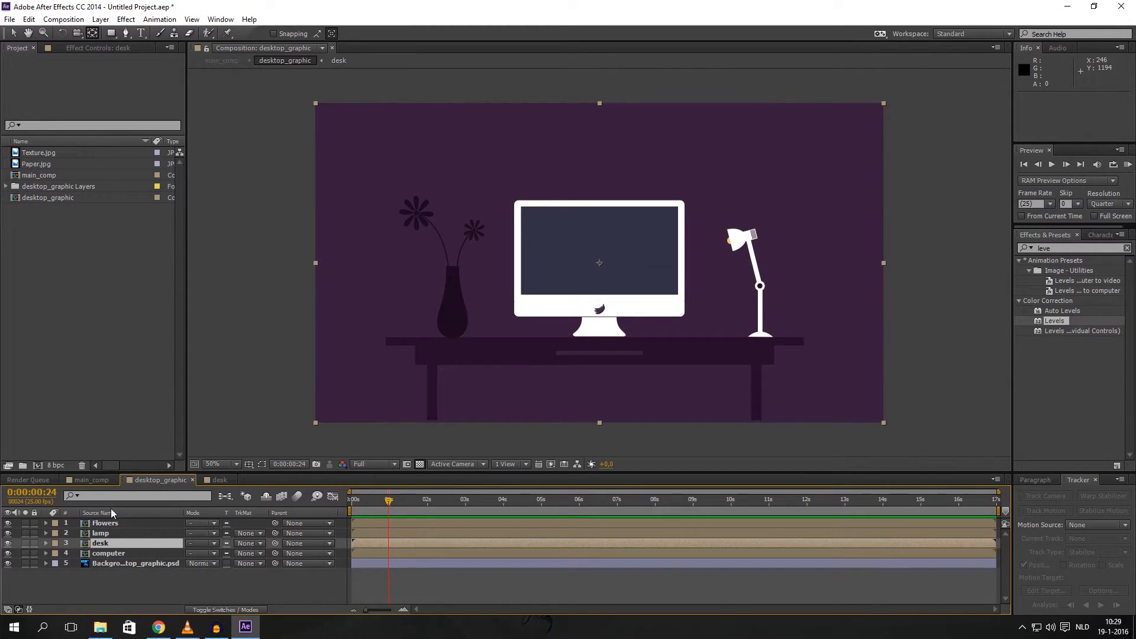
Switch to VLC, play a short stretch of the reference video main_comp.mp4 where the vase and flowers appear, and return to After Effects
left_click(195, 628)
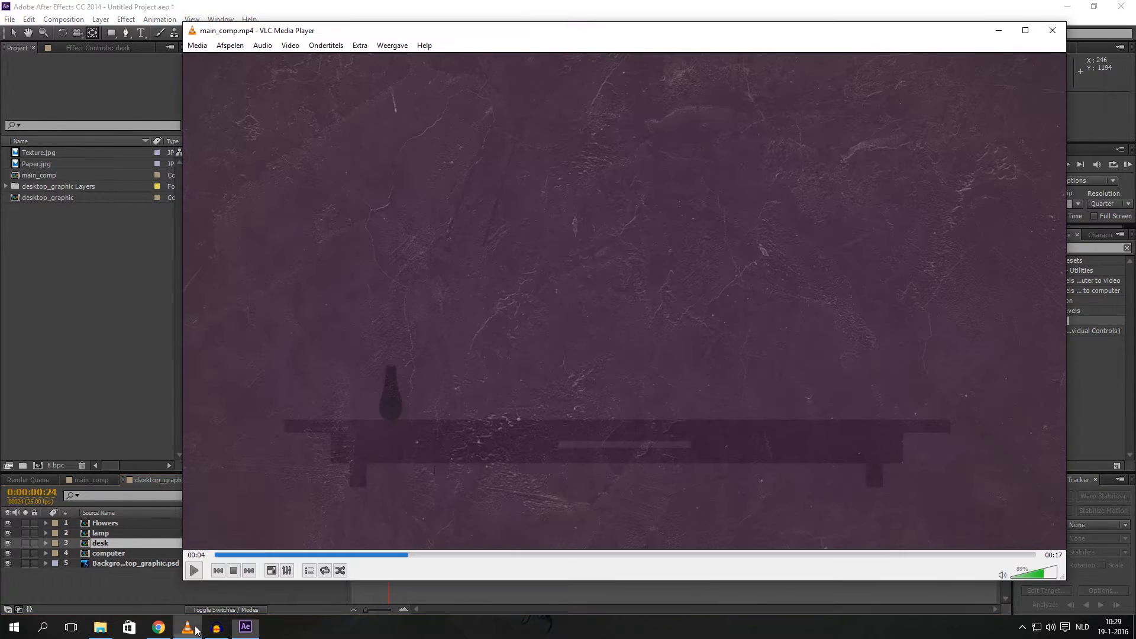
left_click(194, 571)
left_click(194, 571)
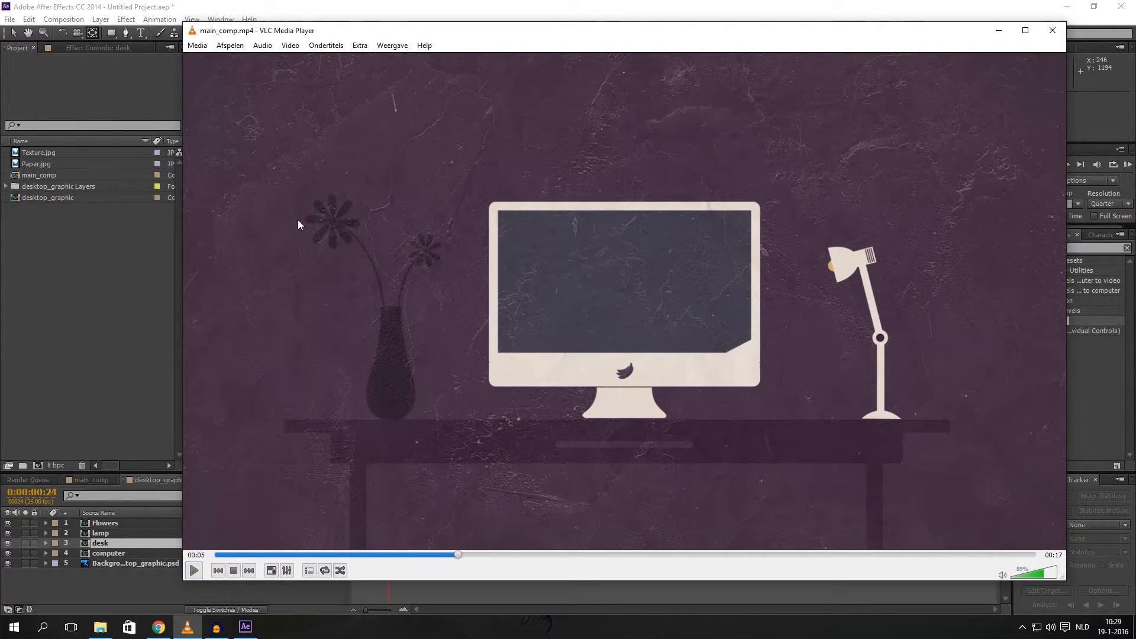
left_click(245, 627)
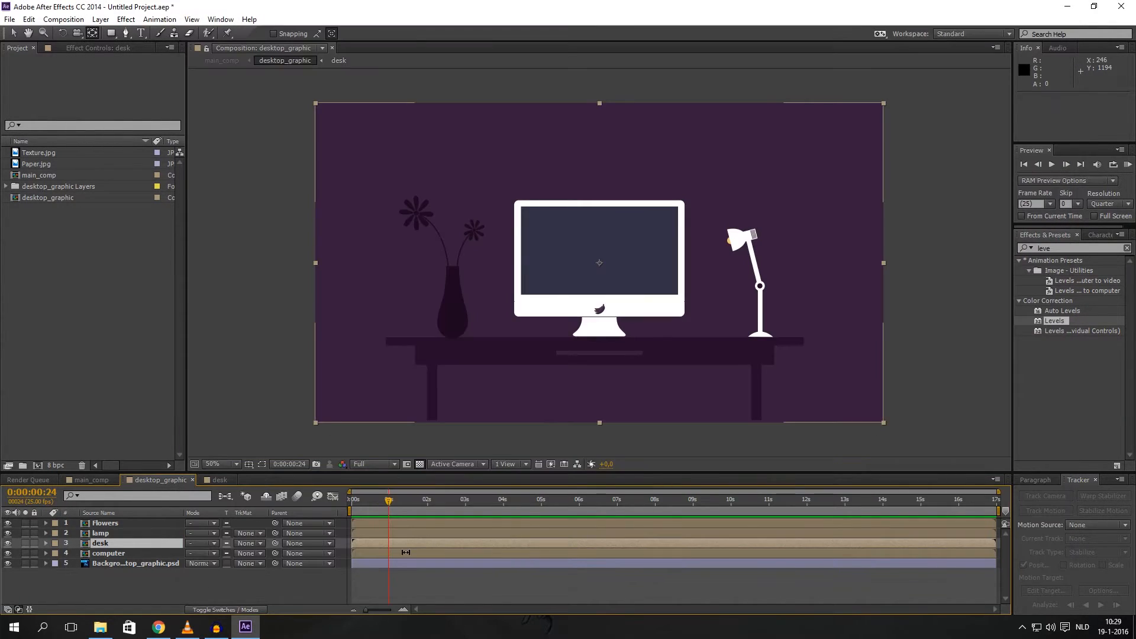
Open the Flowers composition at 0:00:00:00 and toggle the Flower_2, Flower_1 and Vase layers off and on to identify their artwork
double_click(104, 523)
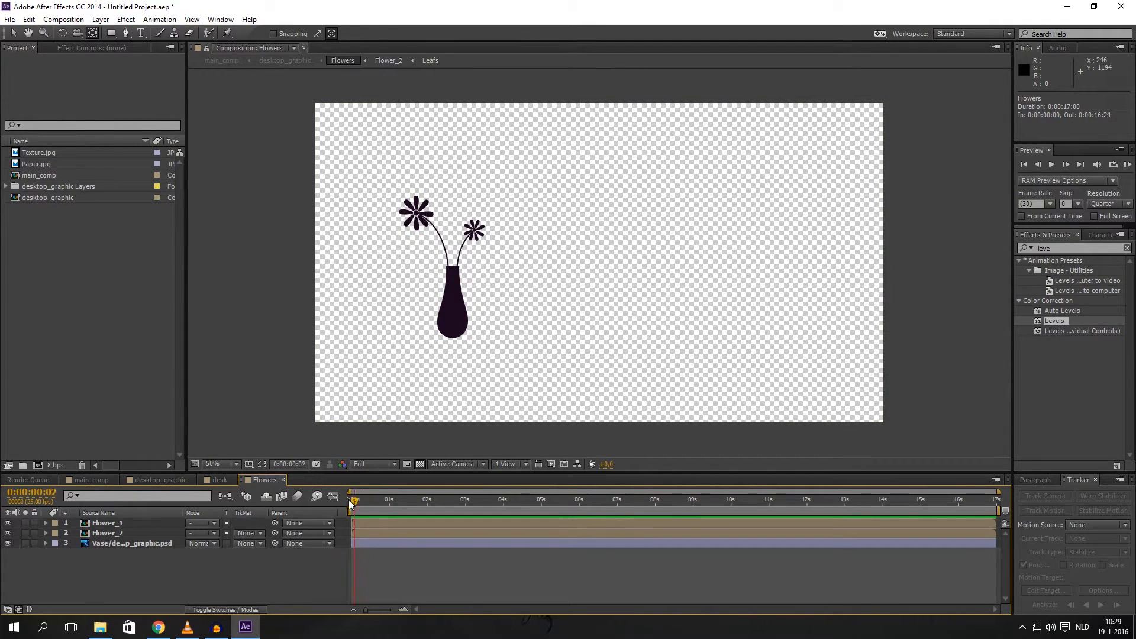
left_click(350, 499)
left_click(7, 533)
left_click(8, 533)
left_click(9, 523)
left_click(8, 523)
left_click(9, 543)
left_click(8, 543)
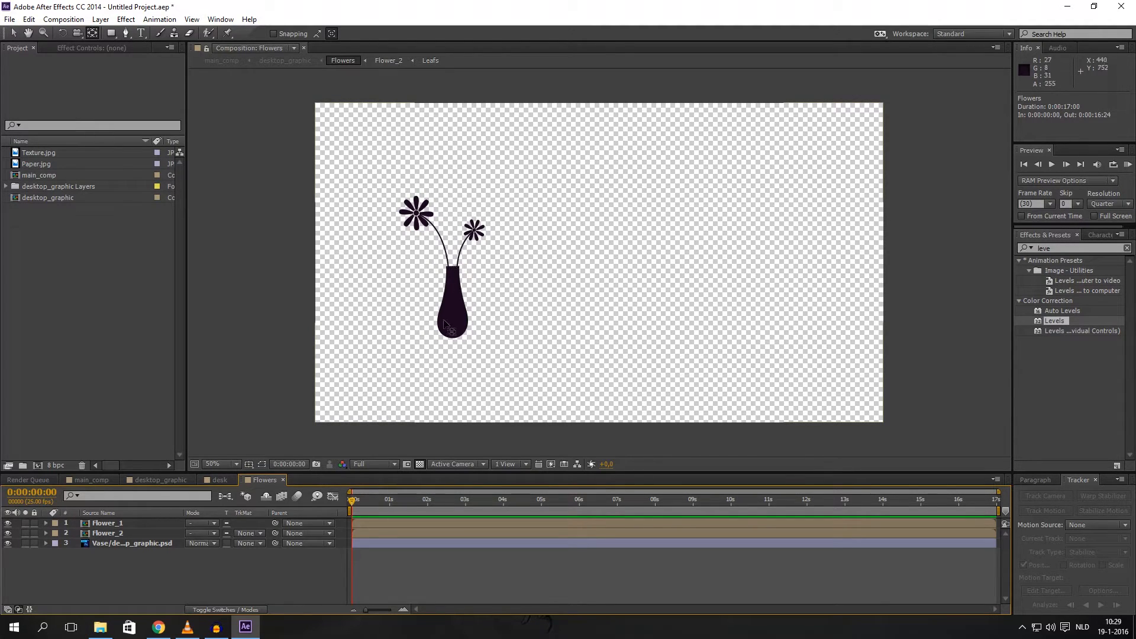
mouse_move(93, 632)
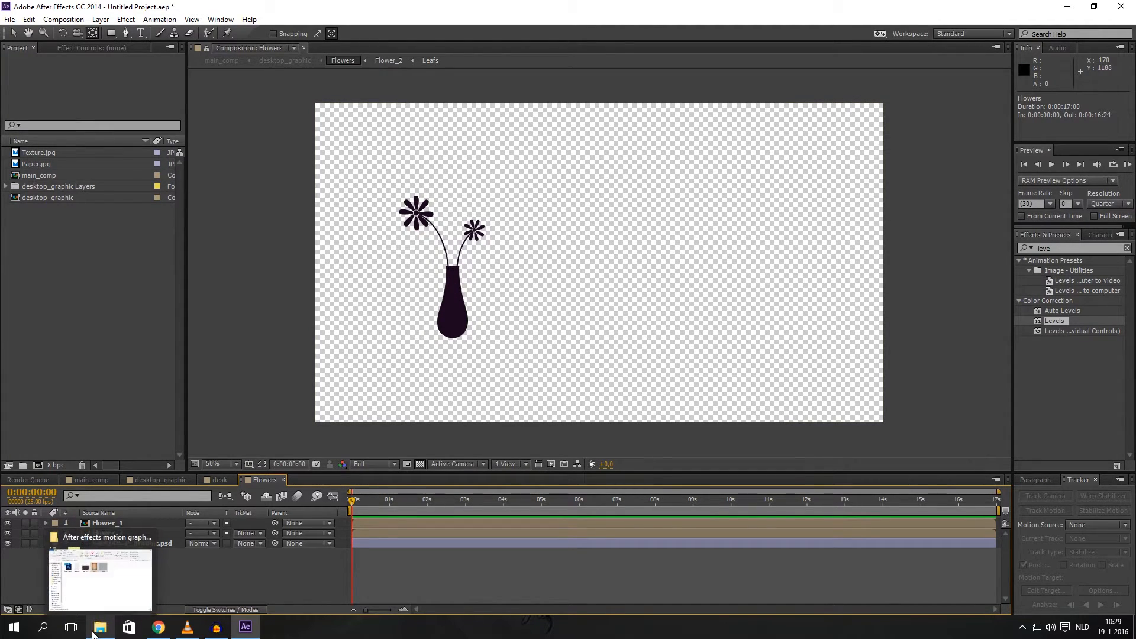
Open the Expression text file from the tutorial folder, copy its full contents, and return to After Effects
left_click(96, 633)
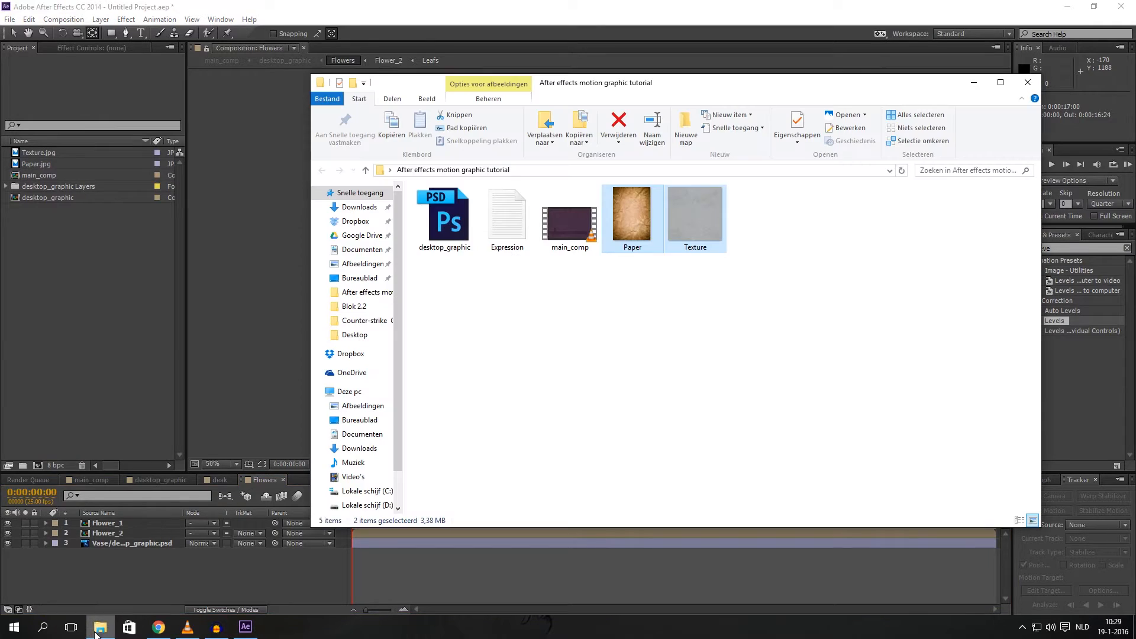
left_click(544, 312)
left_click_drag(699, 78, 748, 182)
double_click(558, 321)
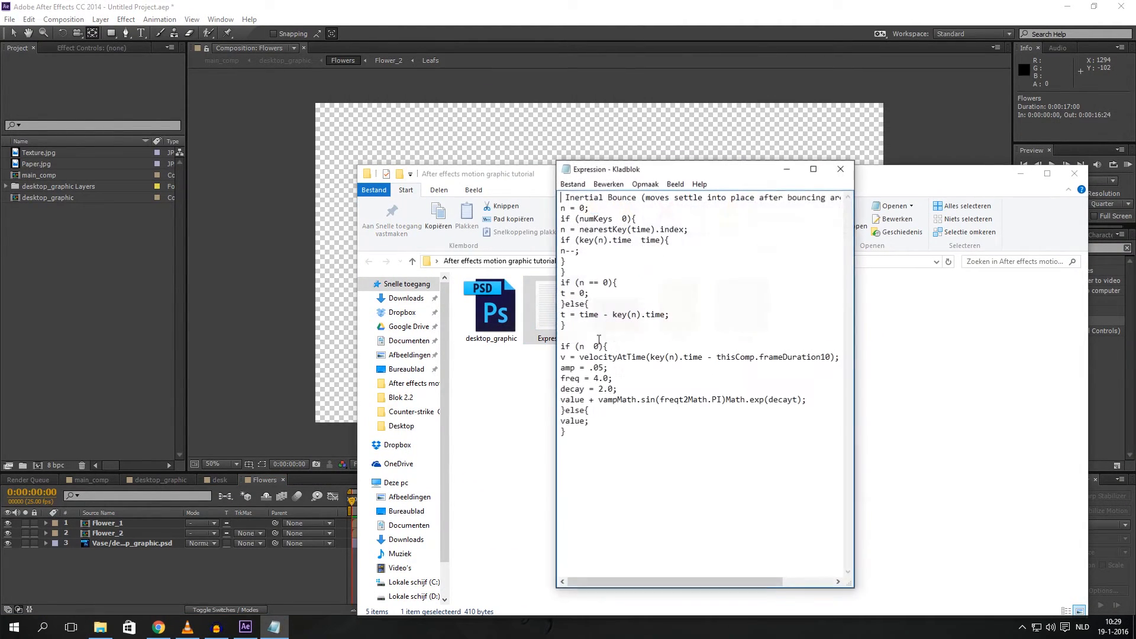
key("ctrl+a")
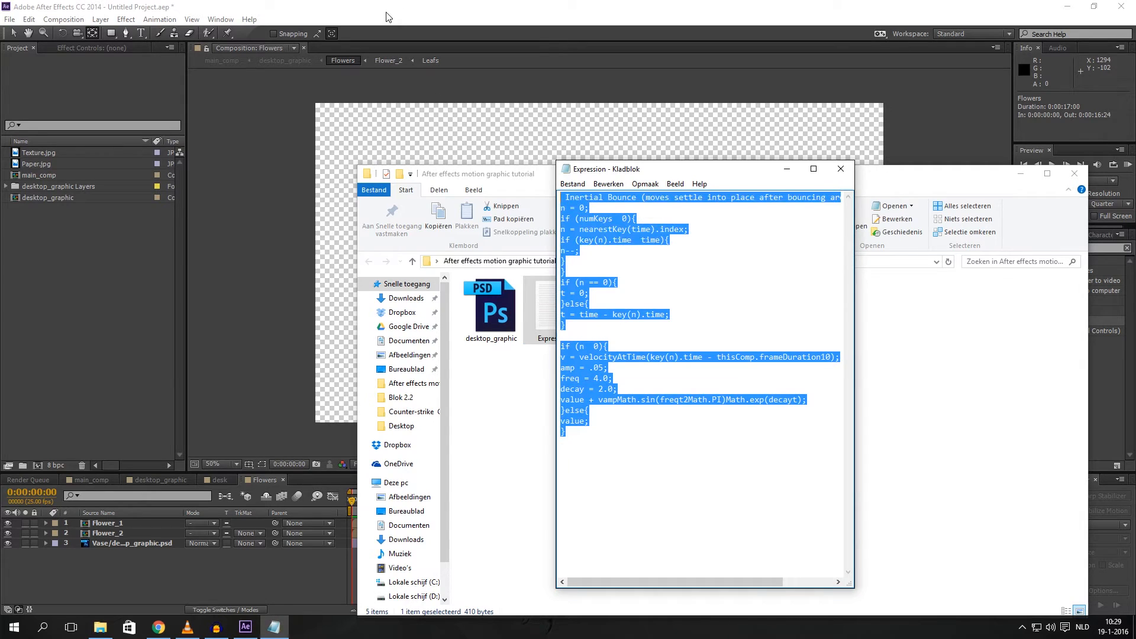
left_click(537, 13)
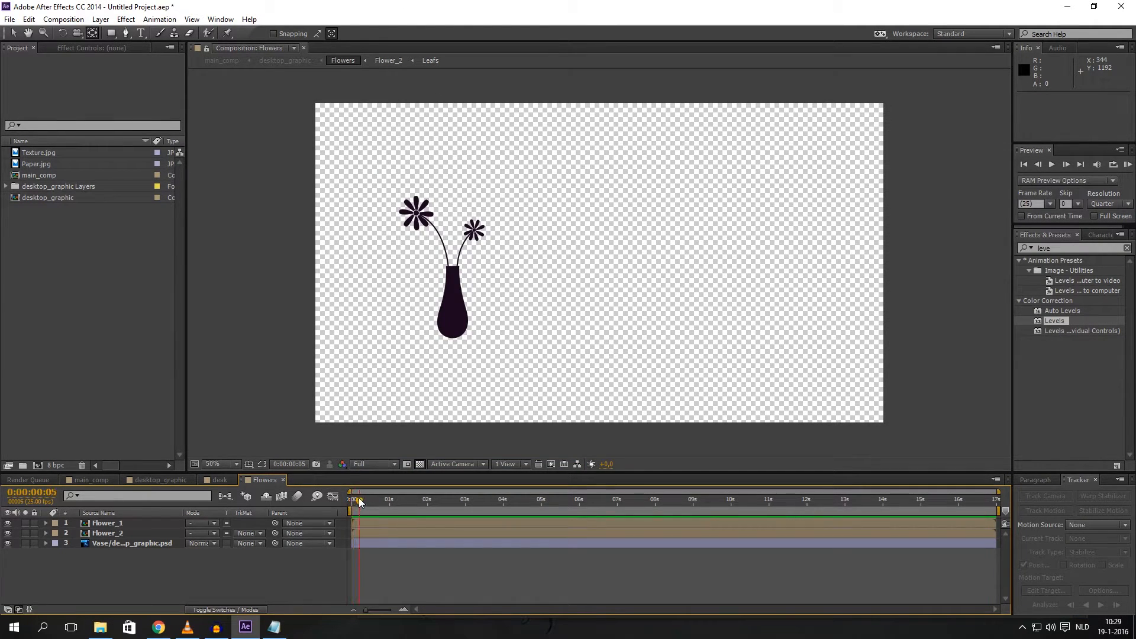
Identify the flower layers by toggling their visibility, then move Flower_1's anchor point to its stem base at the vase opening
left_click_drag(359, 498, 380, 498)
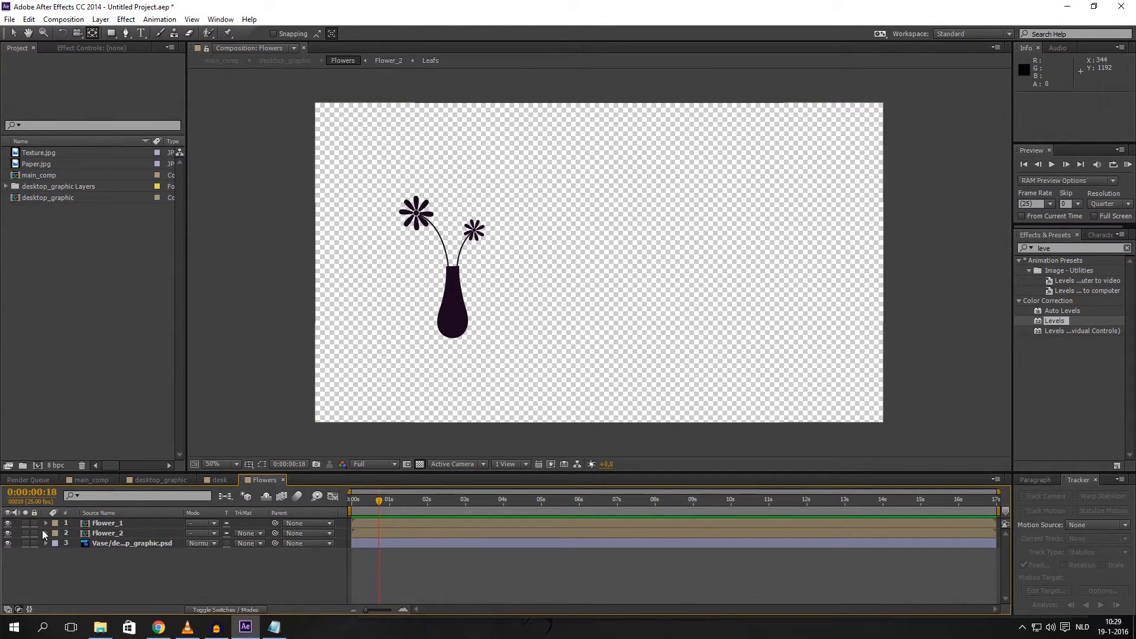
left_click(8, 533)
left_click(9, 534)
left_click_drag(378, 502, 332, 498)
left_click(8, 523)
left_click(9, 523)
left_click(99, 523)
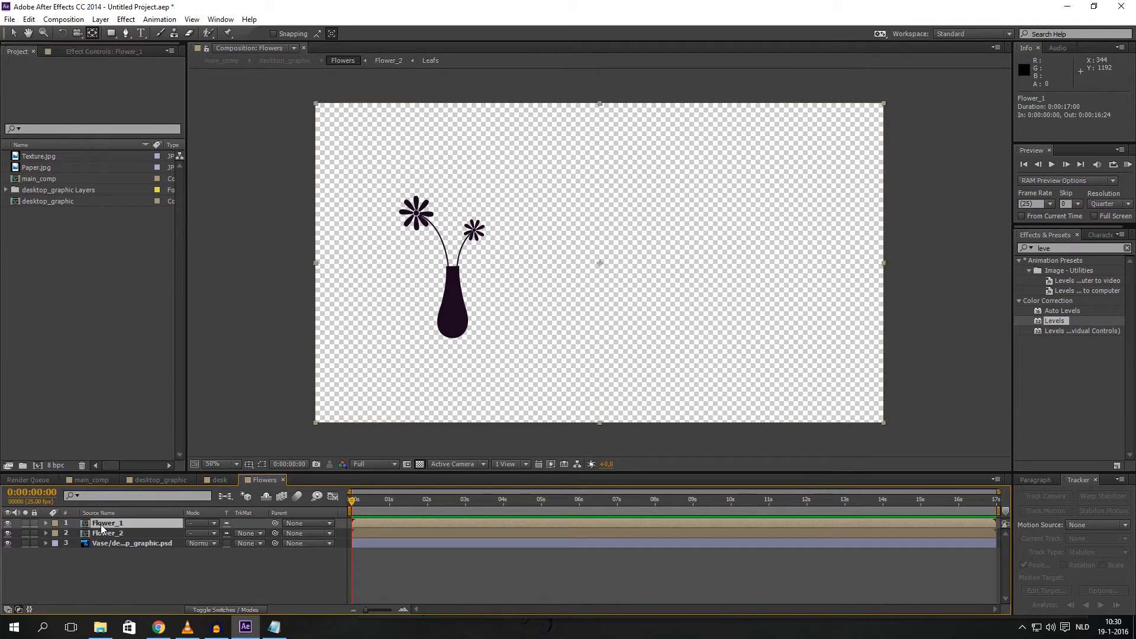
key("s")
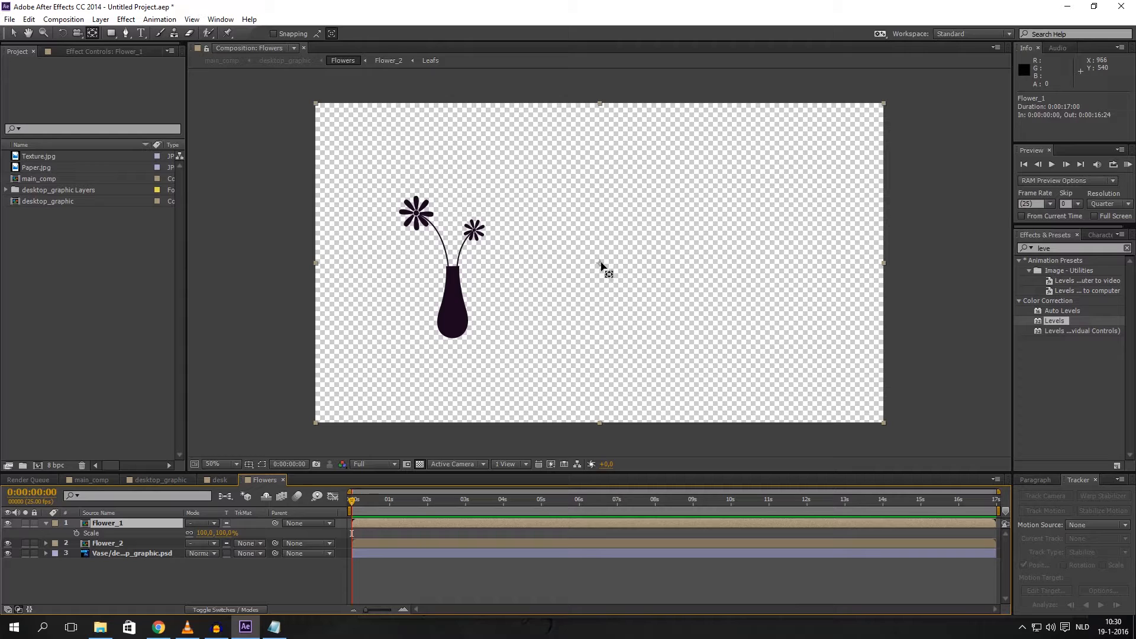
left_click_drag(600, 264, 449, 270)
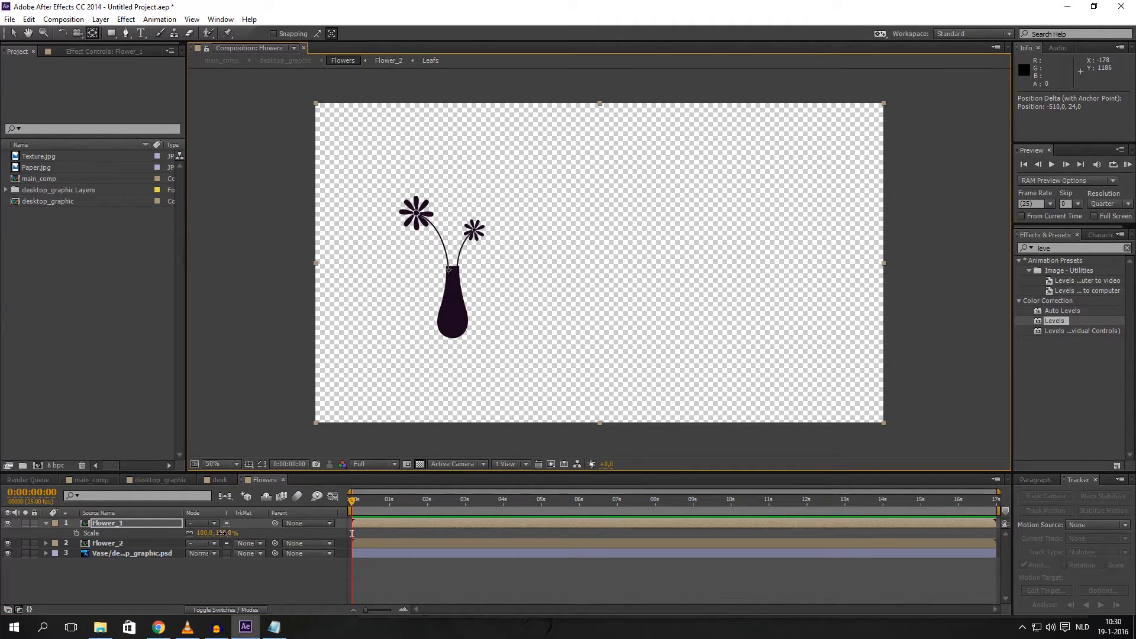
Keyframe Flower_1's scale from 0% at frame 0 to 100% at frame 12
left_click_drag(222, 532, 258, 531)
left_click(189, 534)
left_click(76, 533)
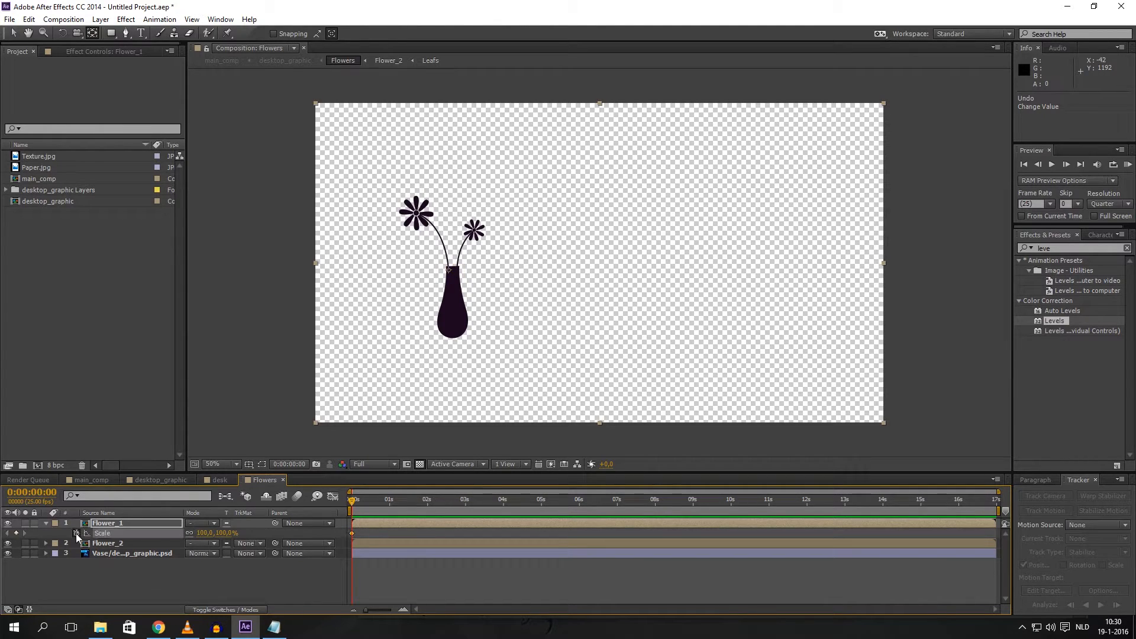
left_click(379, 501)
left_click_drag(373, 508, 370, 507)
left_click(16, 533)
left_click_drag(359, 505, 328, 505)
left_click(203, 533)
type("0")
key("Return")
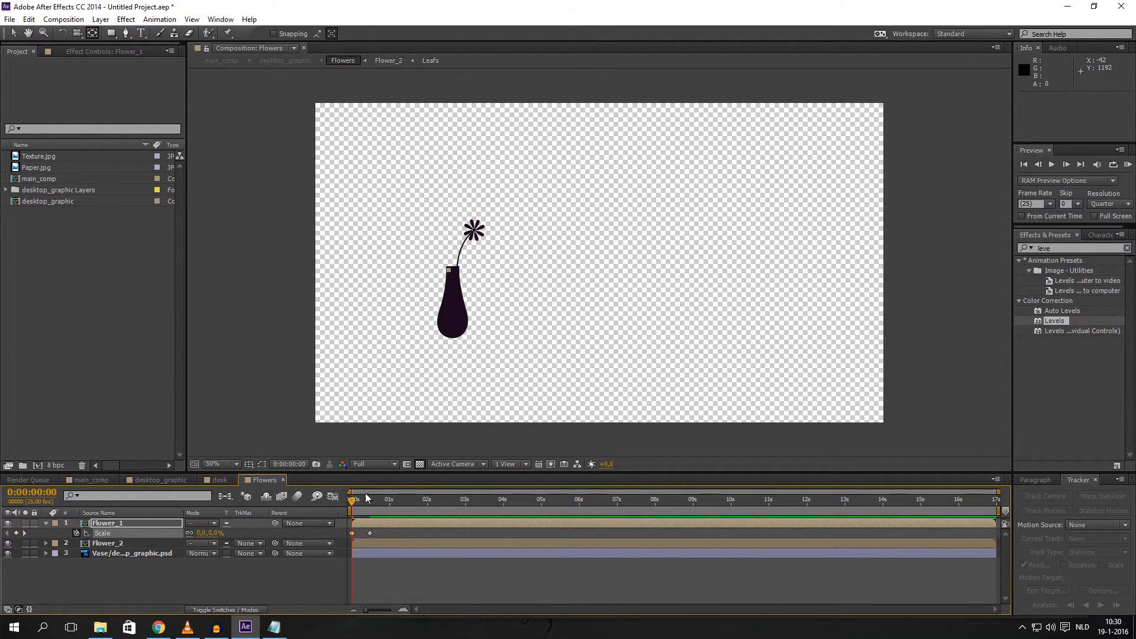
Apply Easy Ease to Flower_1's 100% scale keyframe at frame 12
left_click_drag(353, 503, 370, 502)
left_click(370, 533)
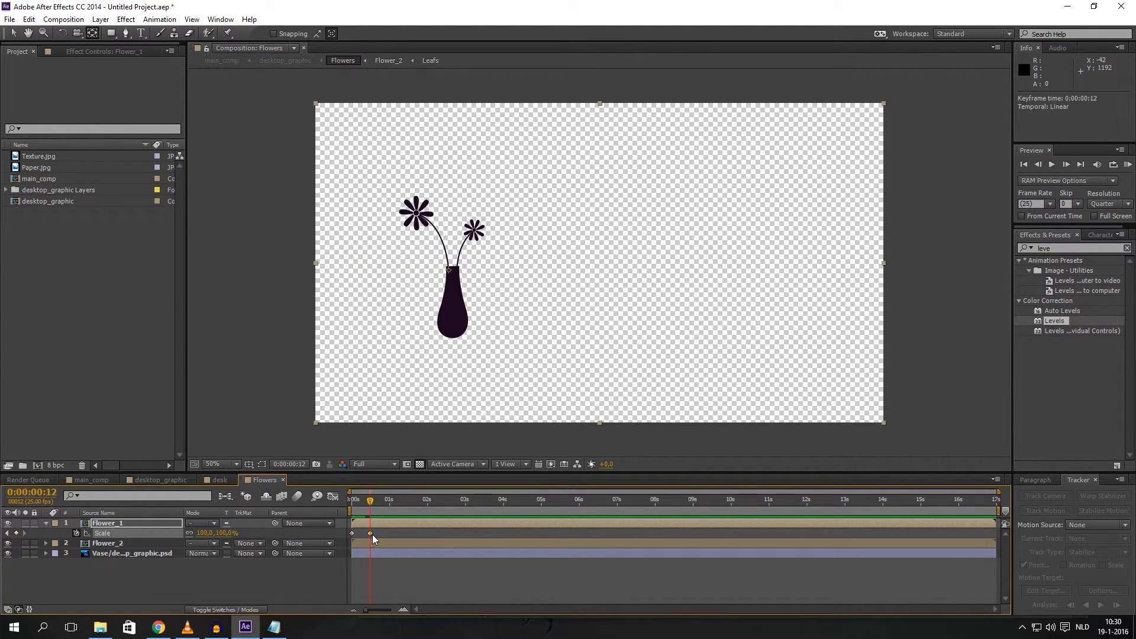
left_click(332, 497)
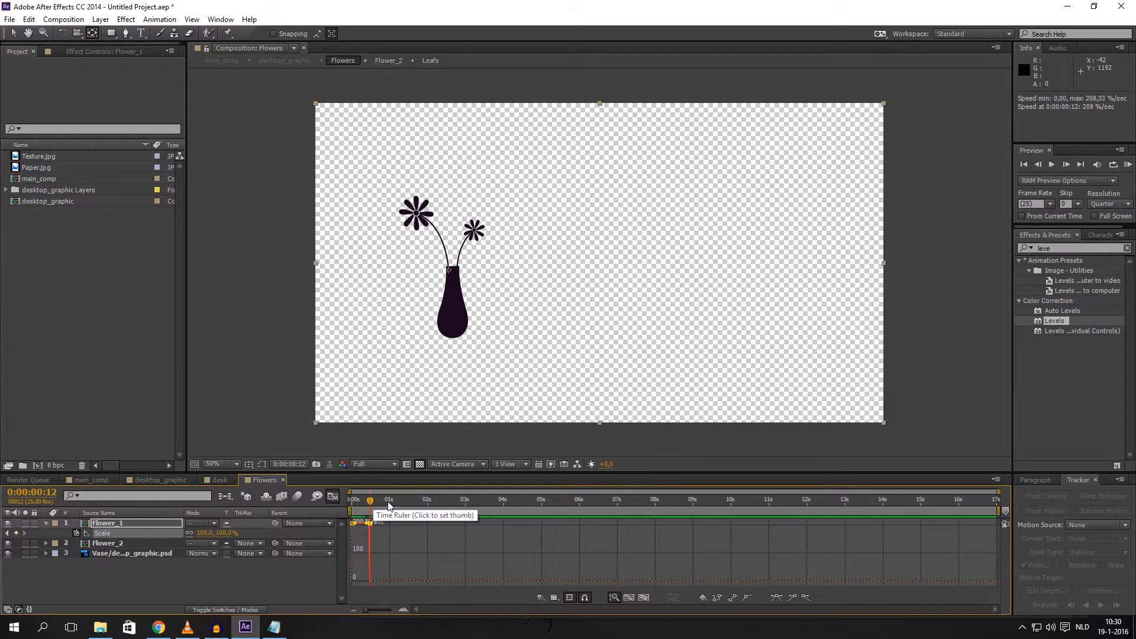
left_click(336, 501)
right_click(371, 533)
mouse_move(450, 524)
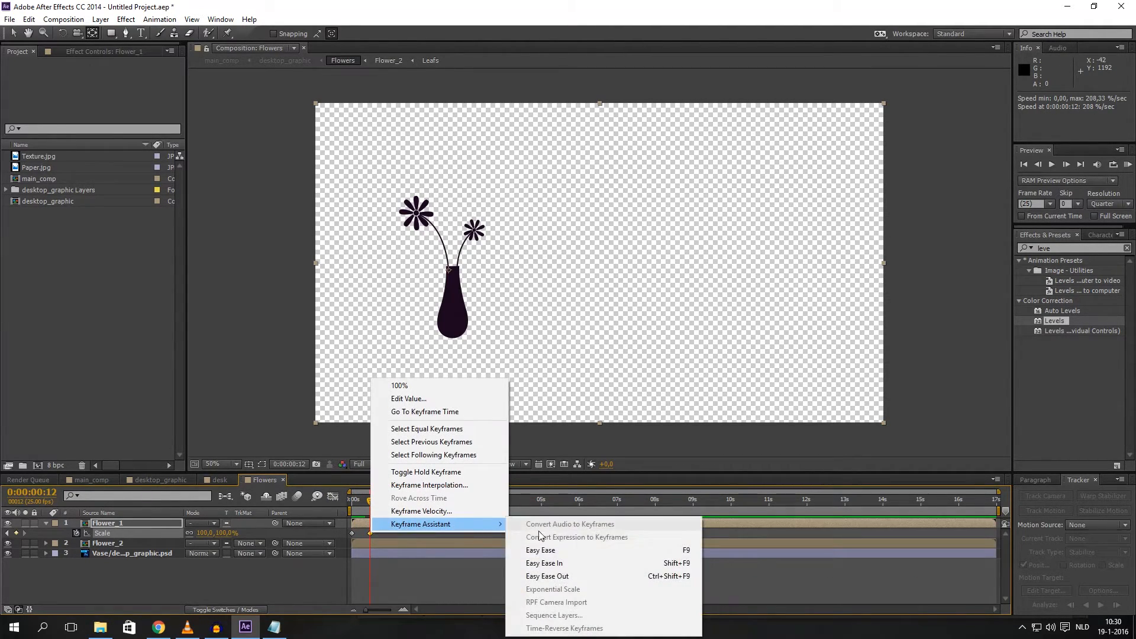
left_click(541, 550)
Shift Flower_1's eased scale keyframe to frame 18 in the Graph Editor and preview the growth animation
left_click(332, 497)
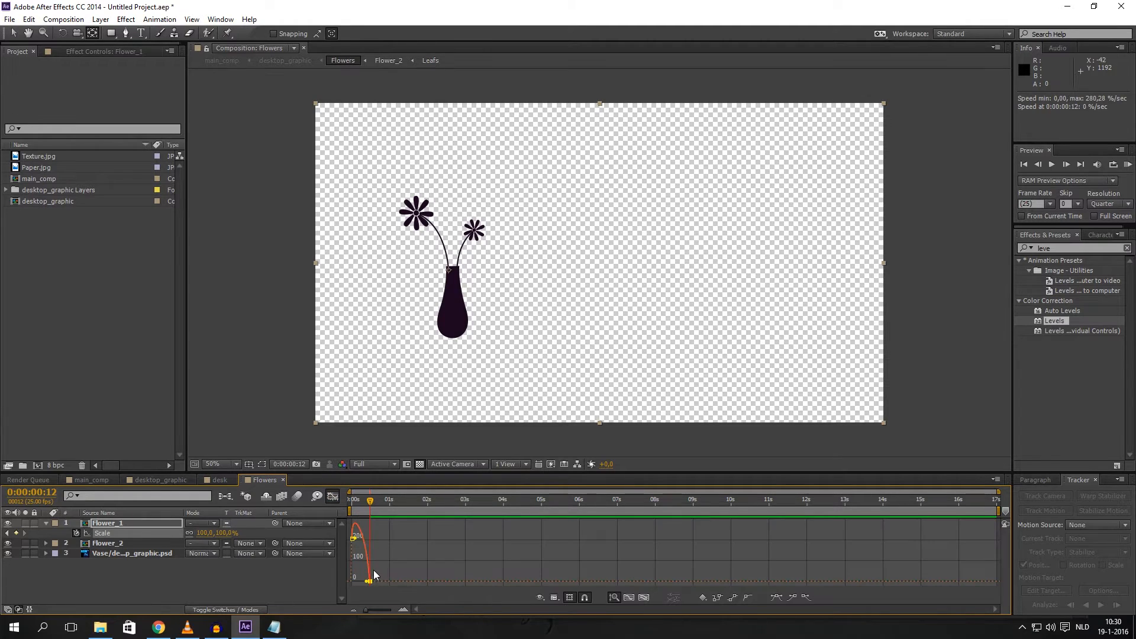
mouse_move(367, 581)
left_mouse_down()
mouse_move(345, 585)
mouse_move(379, 581)
left_mouse_up()
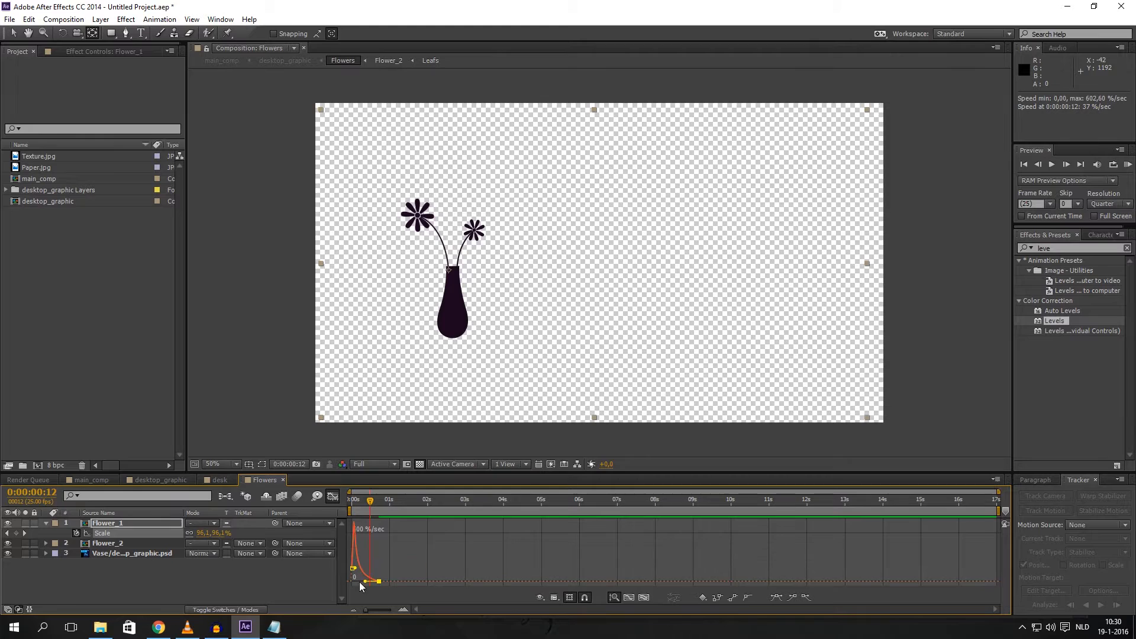
left_click(332, 497)
left_click(388, 502)
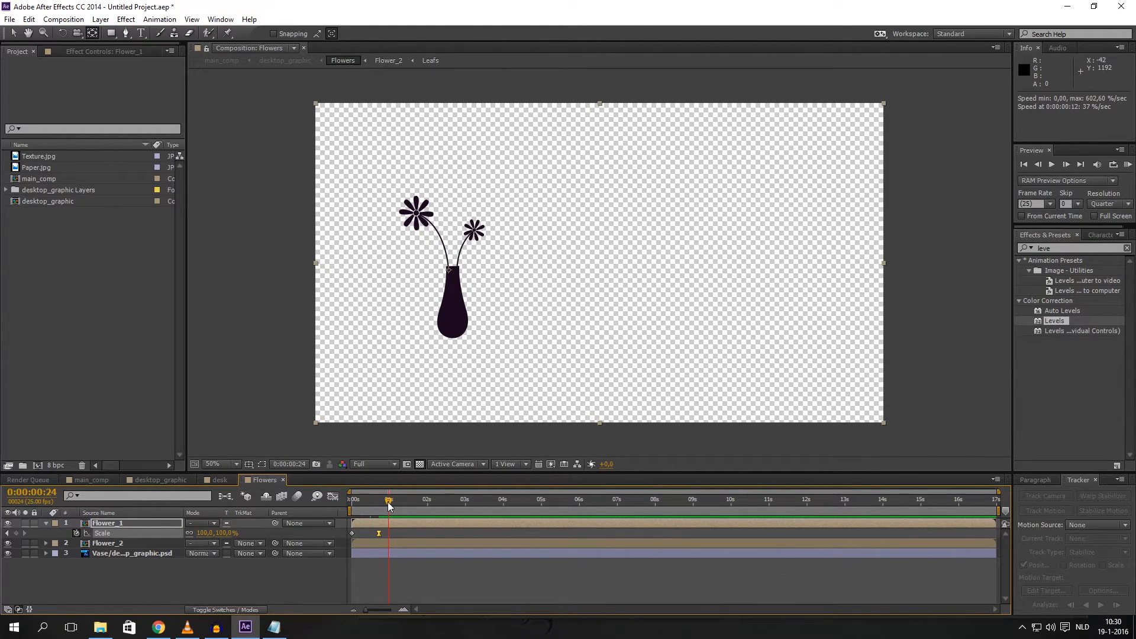
key("KP_0")
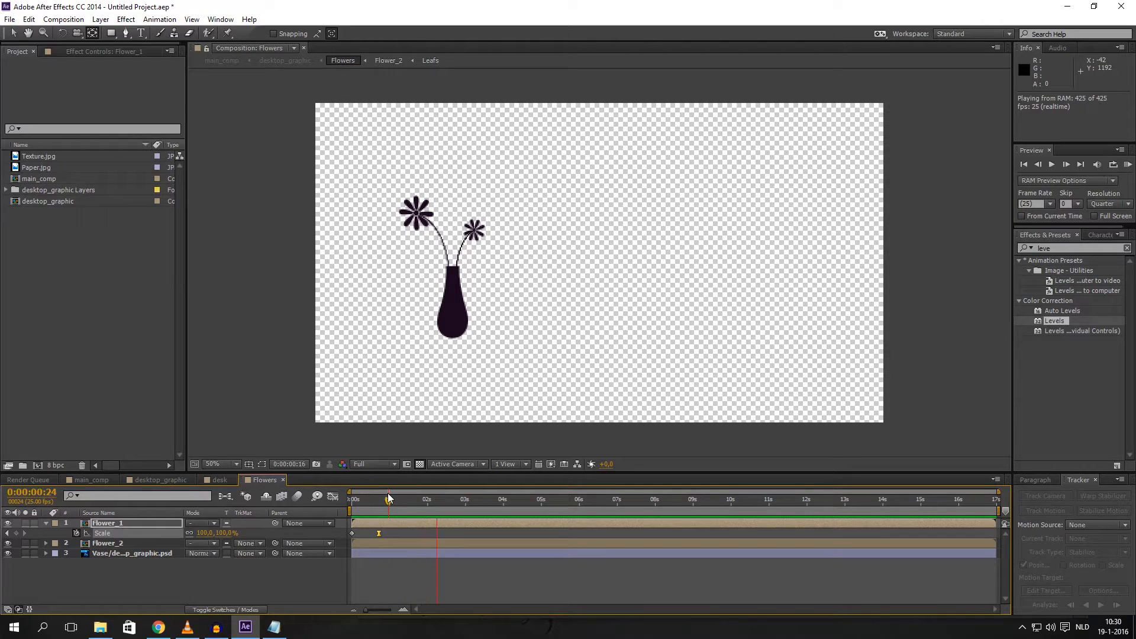
key("space")
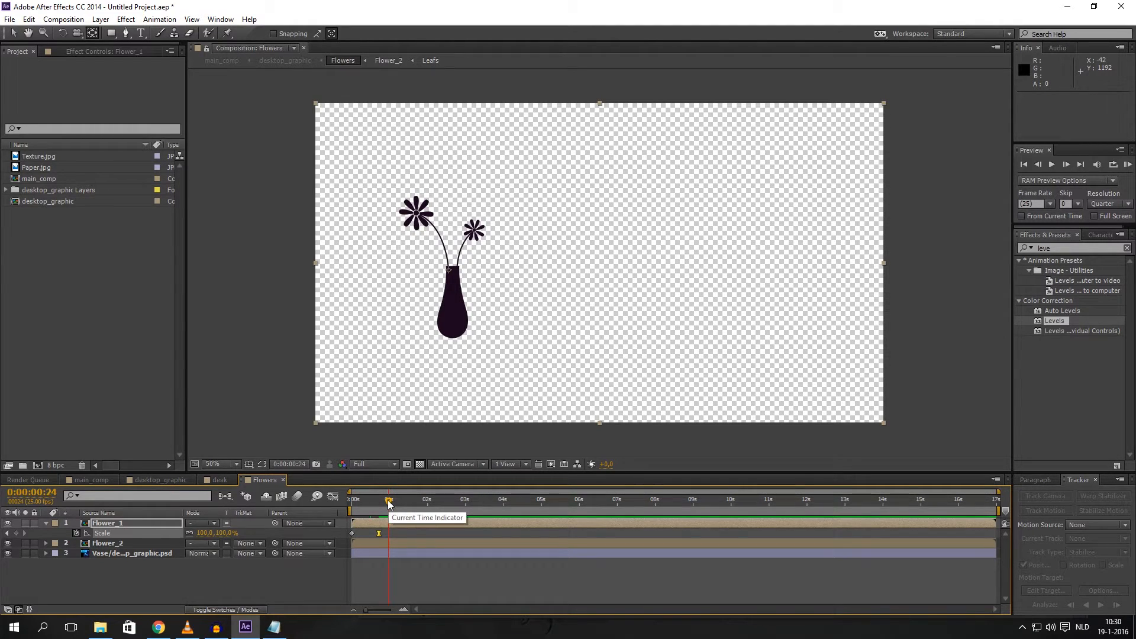
Add an expression to Flower_1's scale and replace its default text with the copied inertial bounce code
left_click_drag(389, 504, 383, 504)
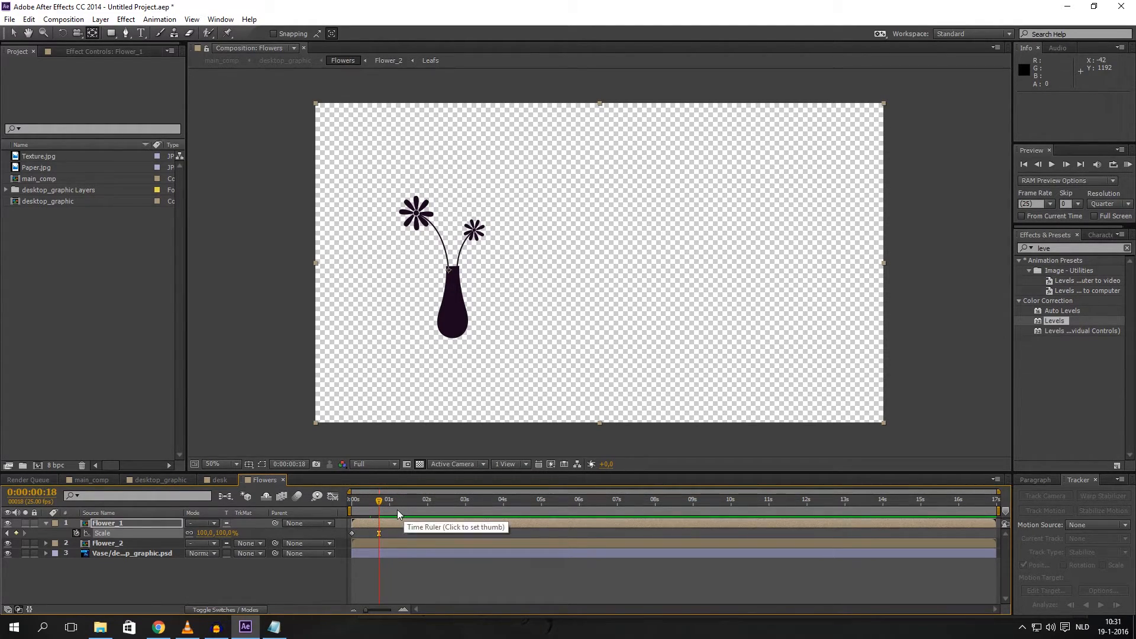
mouse_move(379, 536)
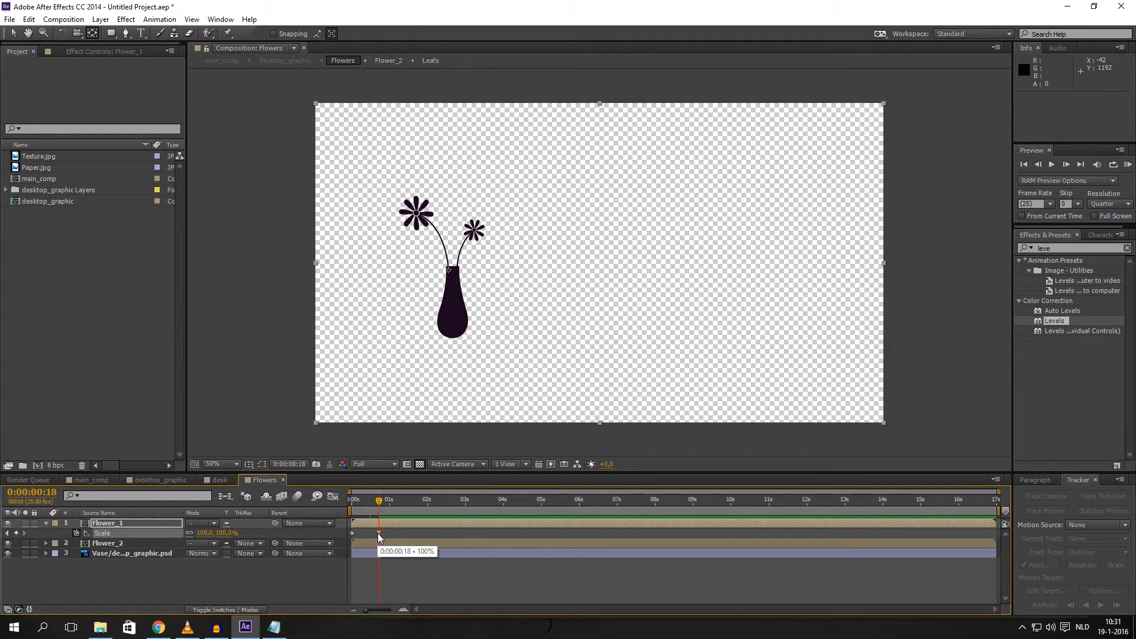
left_click(77, 534, "alt")
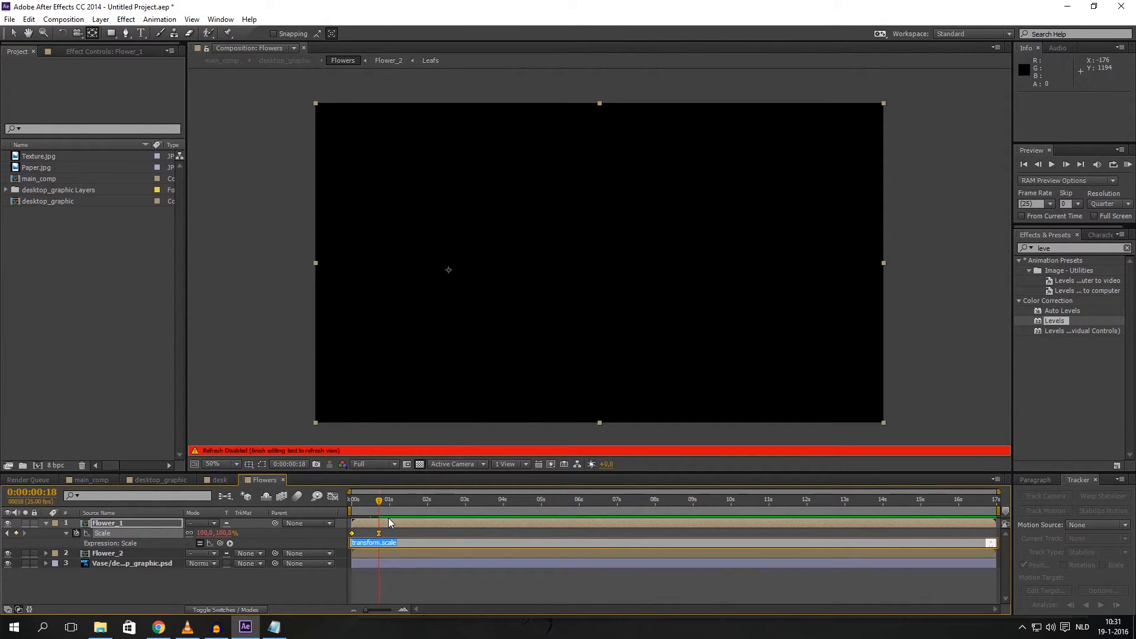
left_click(274, 627)
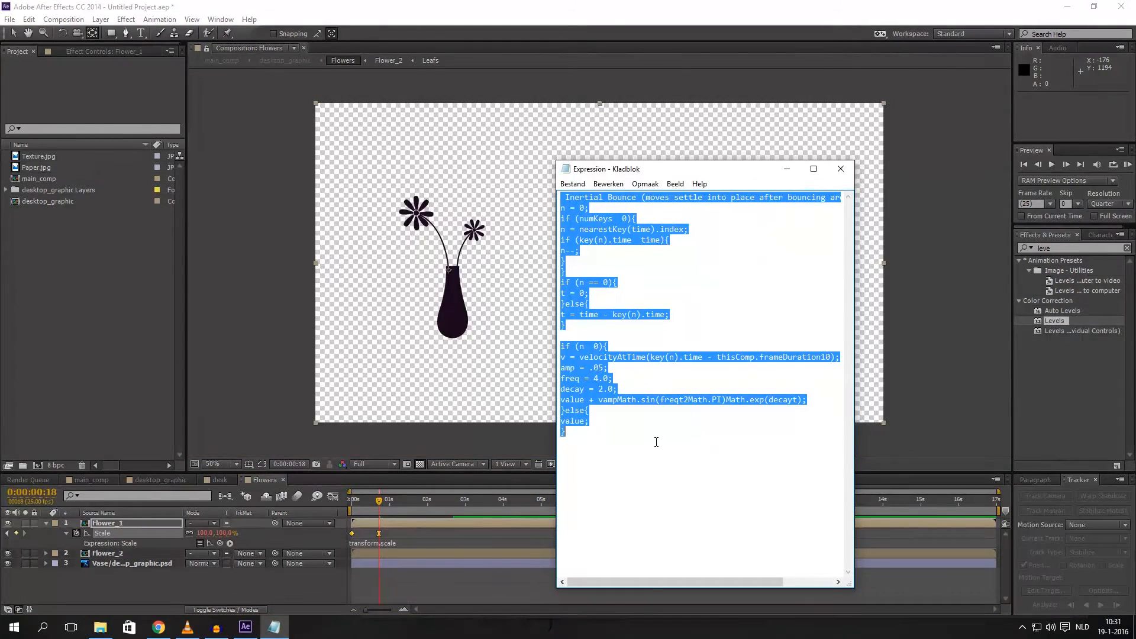
left_click_drag(655, 438, 488, 69)
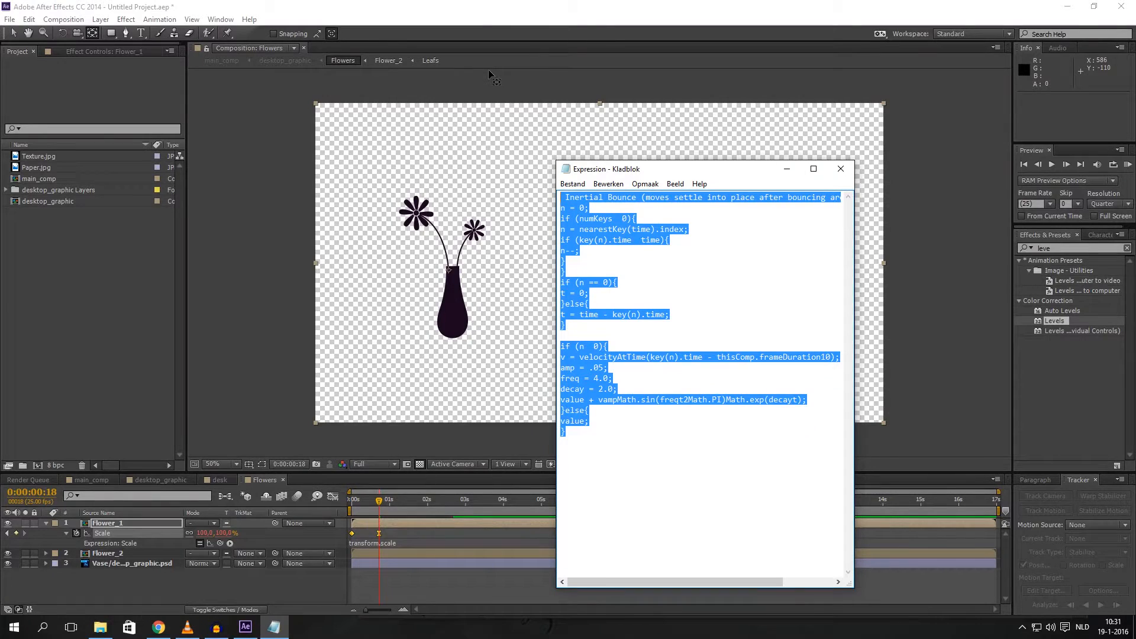
left_click(496, 15)
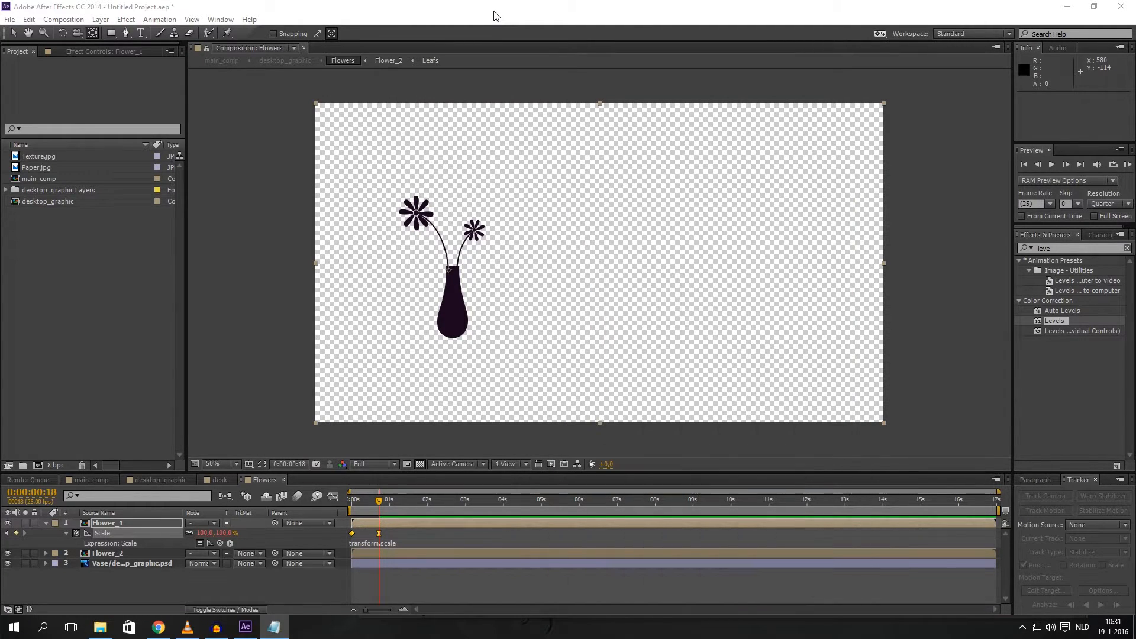
left_click(85, 543)
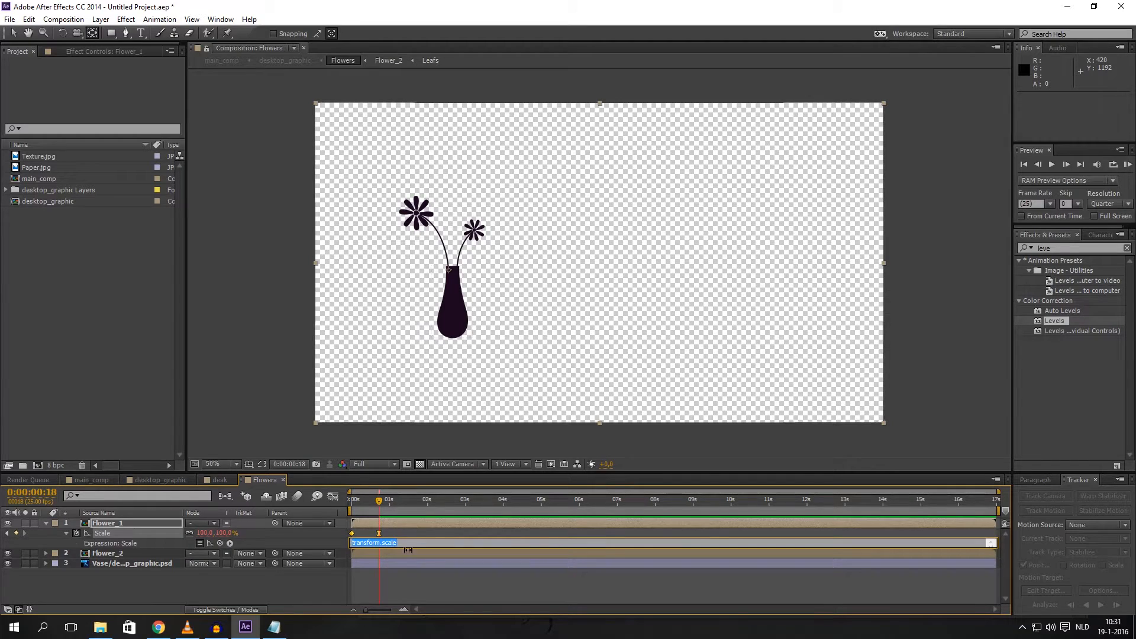
left_click(405, 542)
key("ctrl+a")
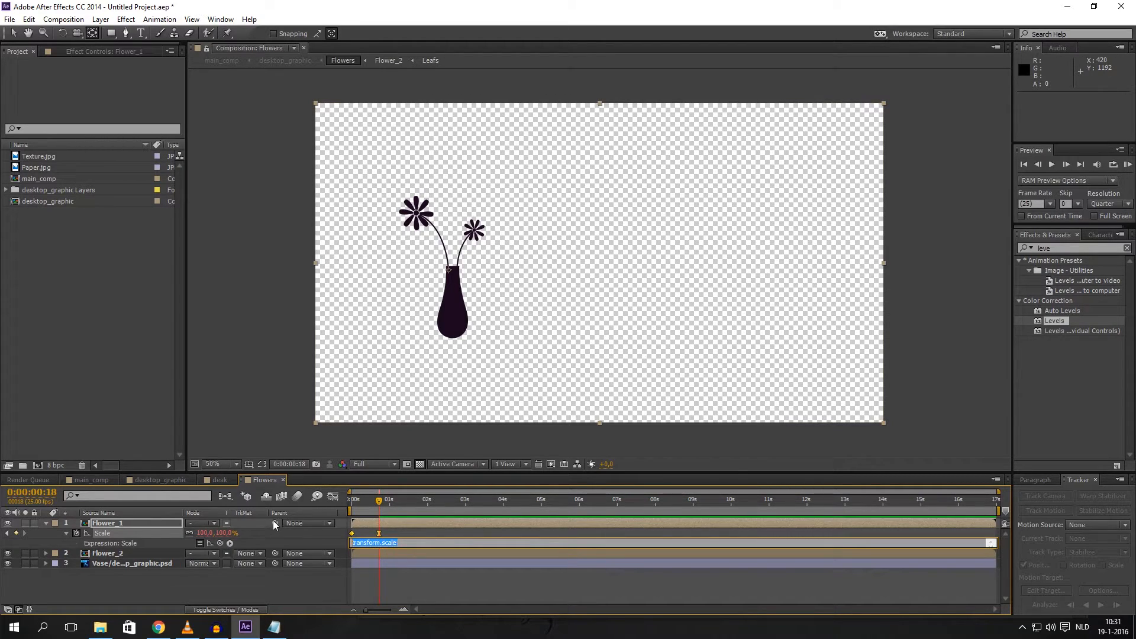
key("ctrl+v")
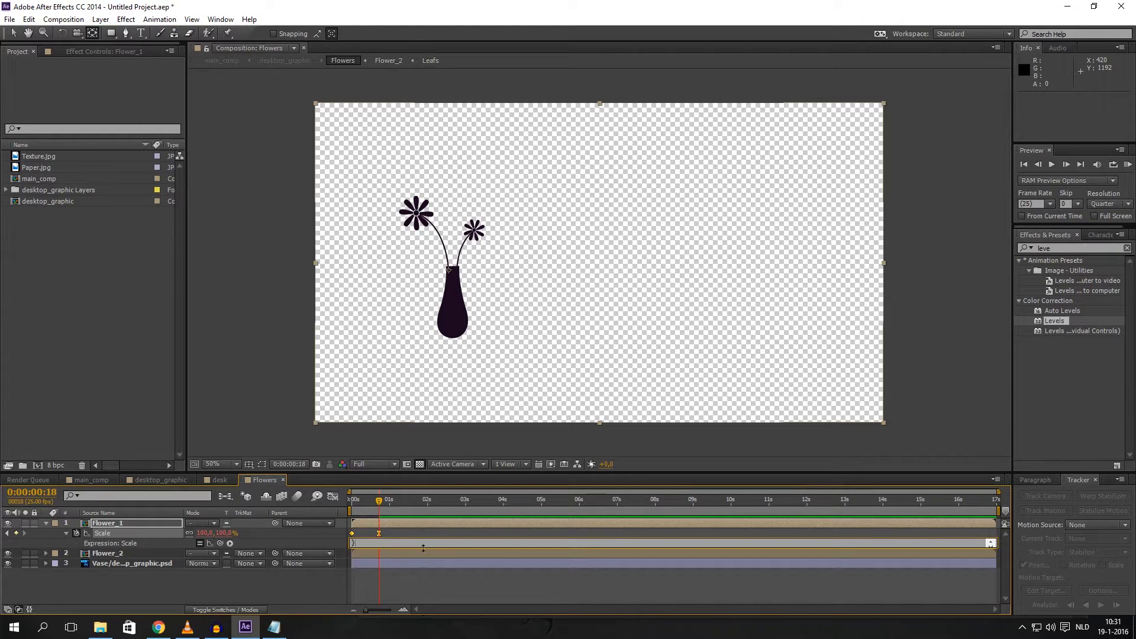
Enlarge the scale expression field and try the bounce code with freq 6.0 and decay 8.0
left_click_drag(423, 548, 383, 562)
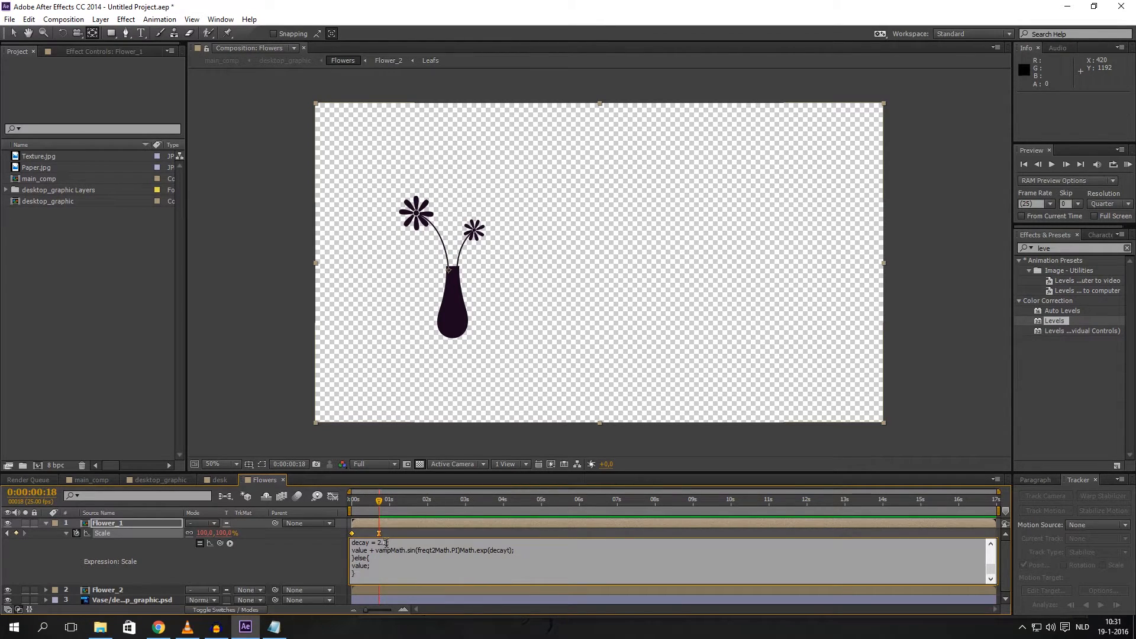
left_click(386, 543)
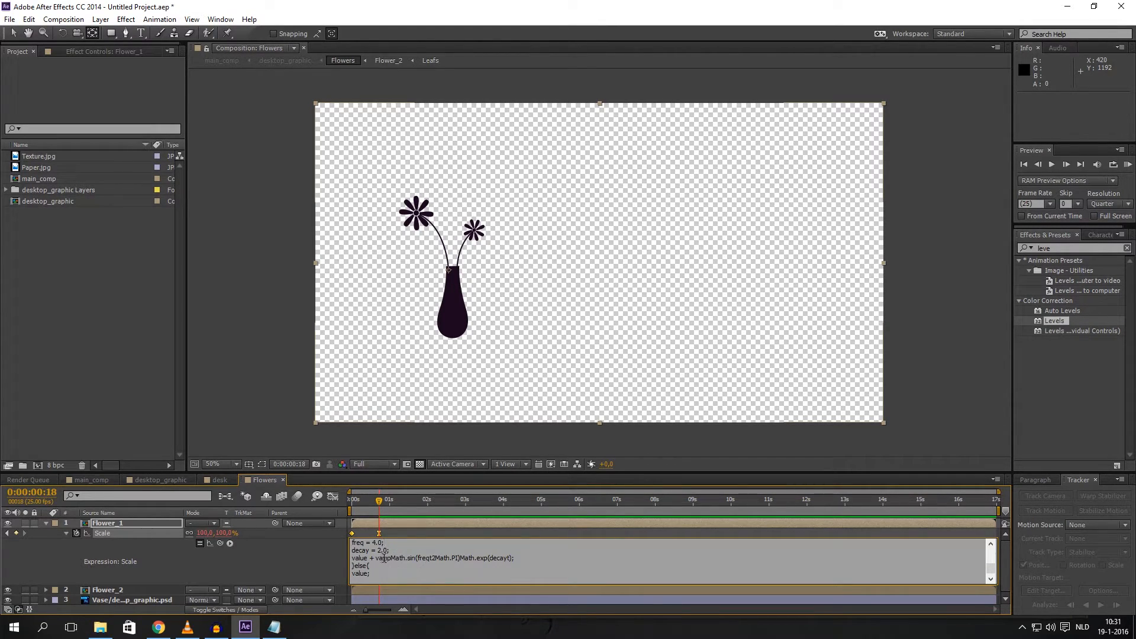
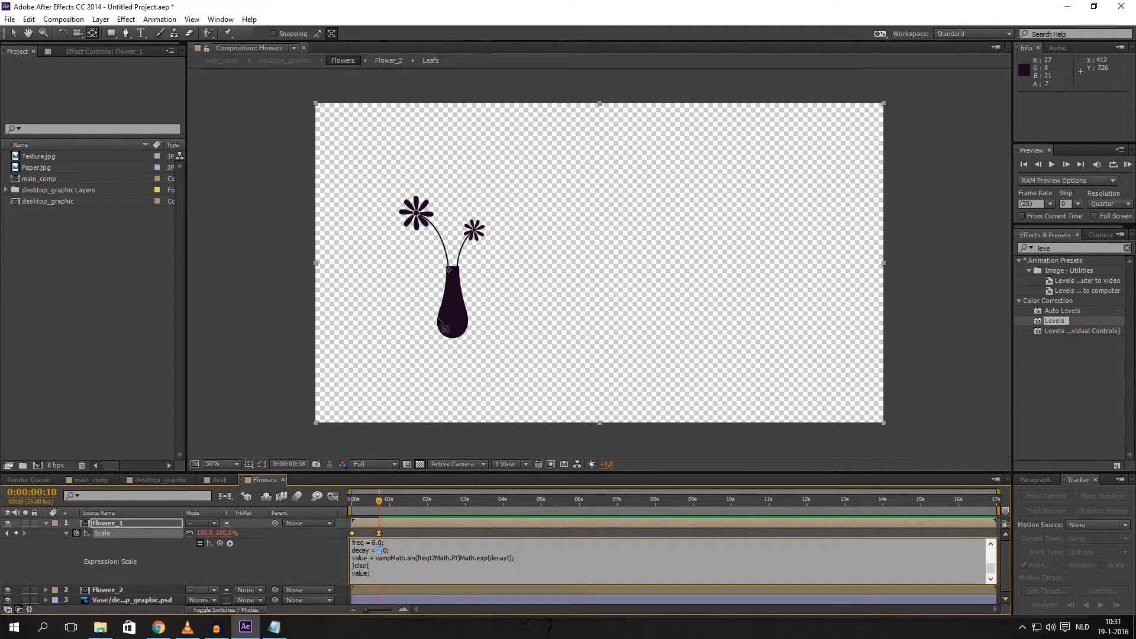
type("8")
left_click_drag(381, 501, 391, 501)
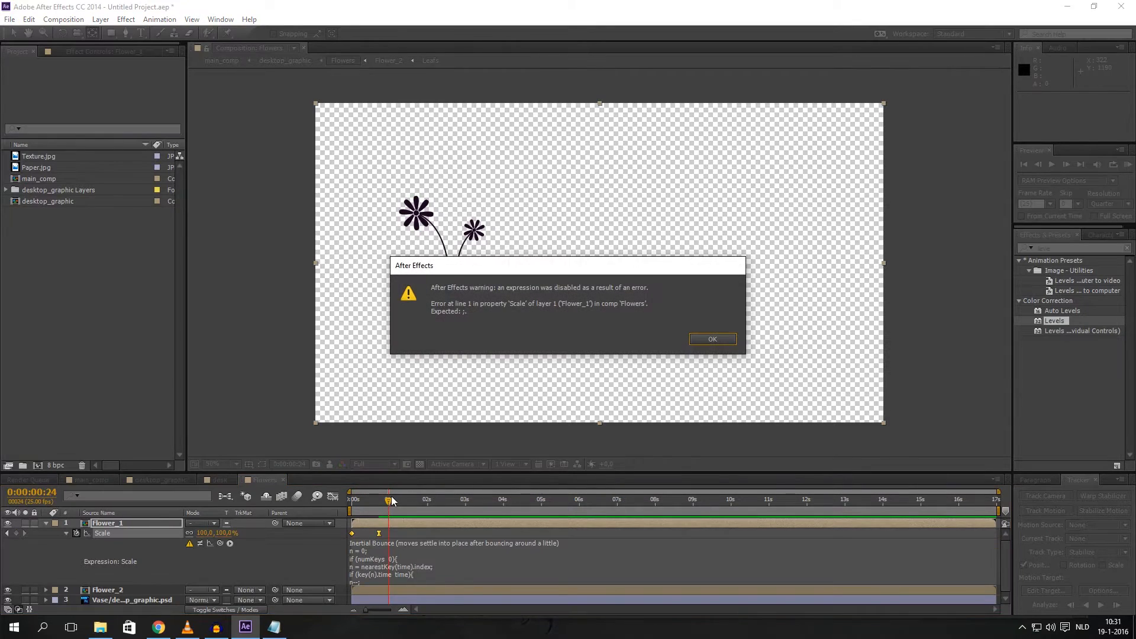
left_click(712, 339)
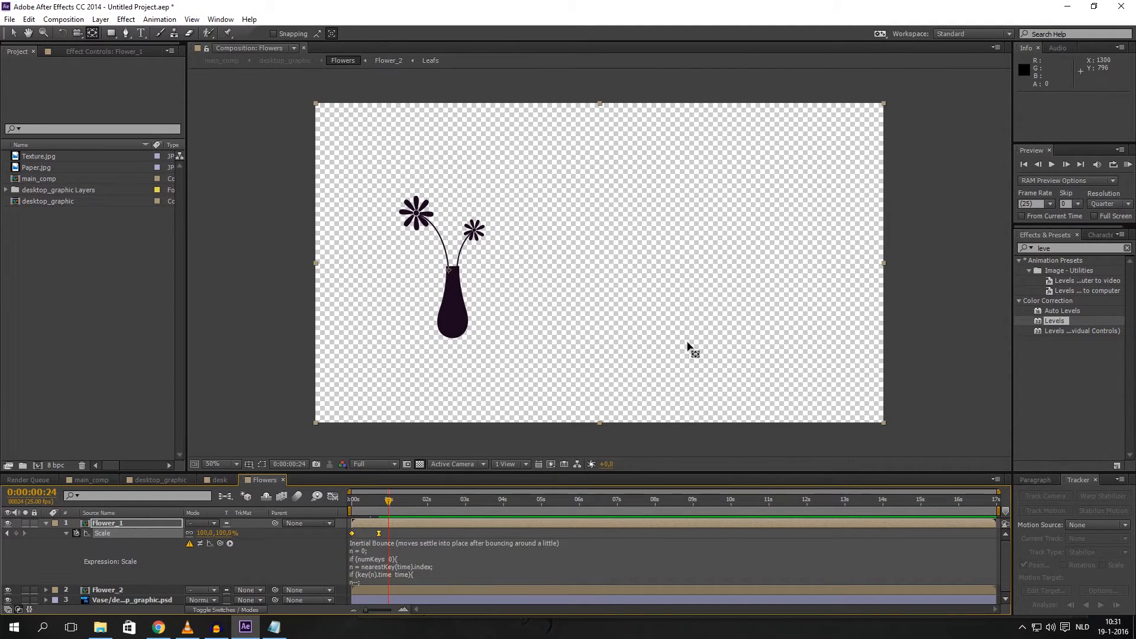
Overwrite Flower_1's edited scale expression with a fresh paste of the original inertial bounce code
mouse_move(380, 502)
left_mouse_down()
mouse_move(364, 499)
mouse_move(374, 502)
left_mouse_up()
left_click(386, 556)
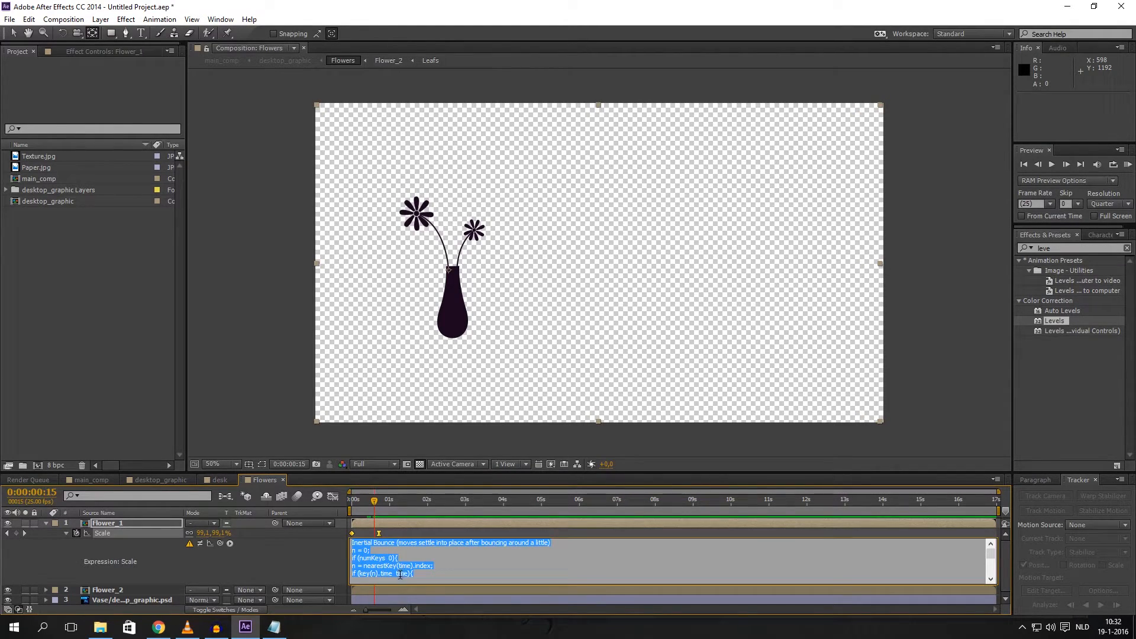
scroll(401, 574, "down", 3)
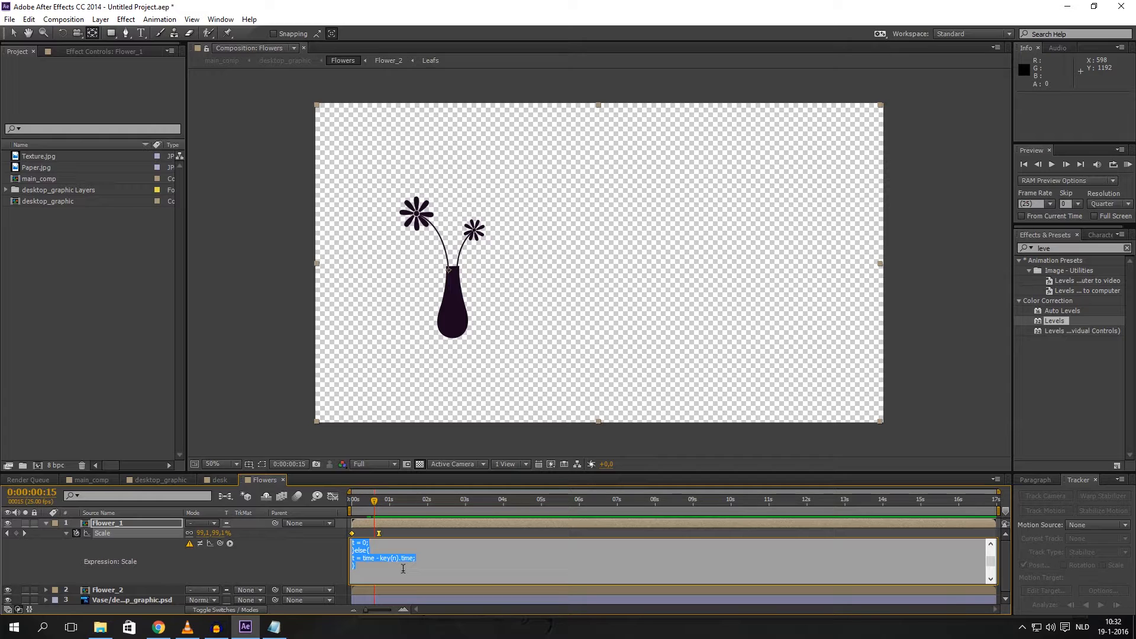
key("ctrl+v")
scroll(389, 559, "up", 1)
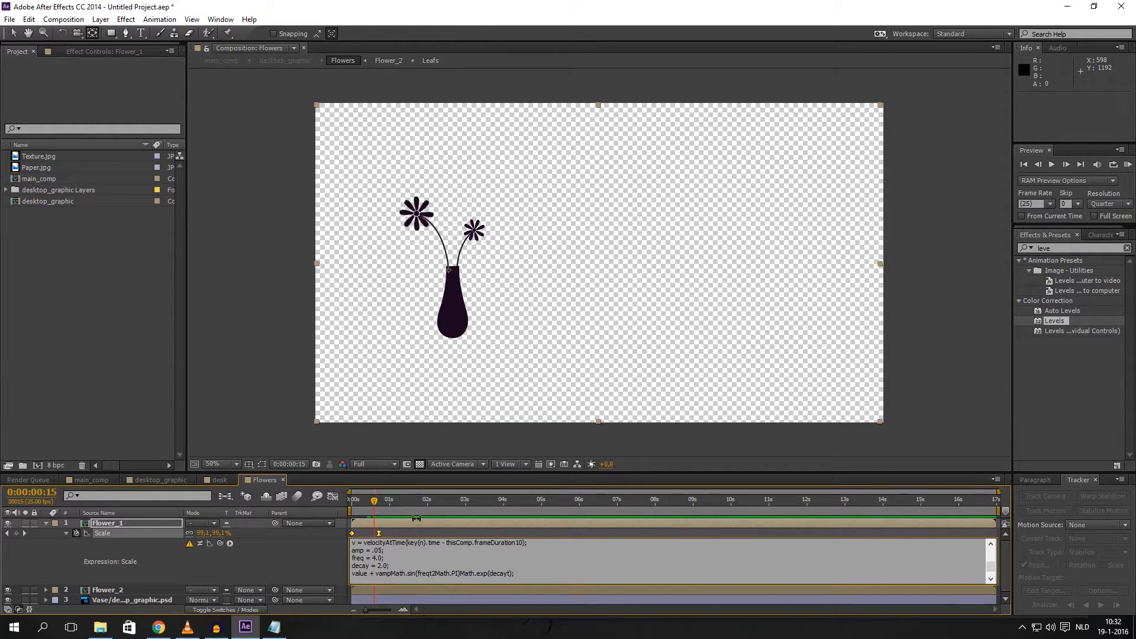
Switch to Chrome and search Google for "after effects bounce expression"
left_click(414, 534)
left_click(713, 342)
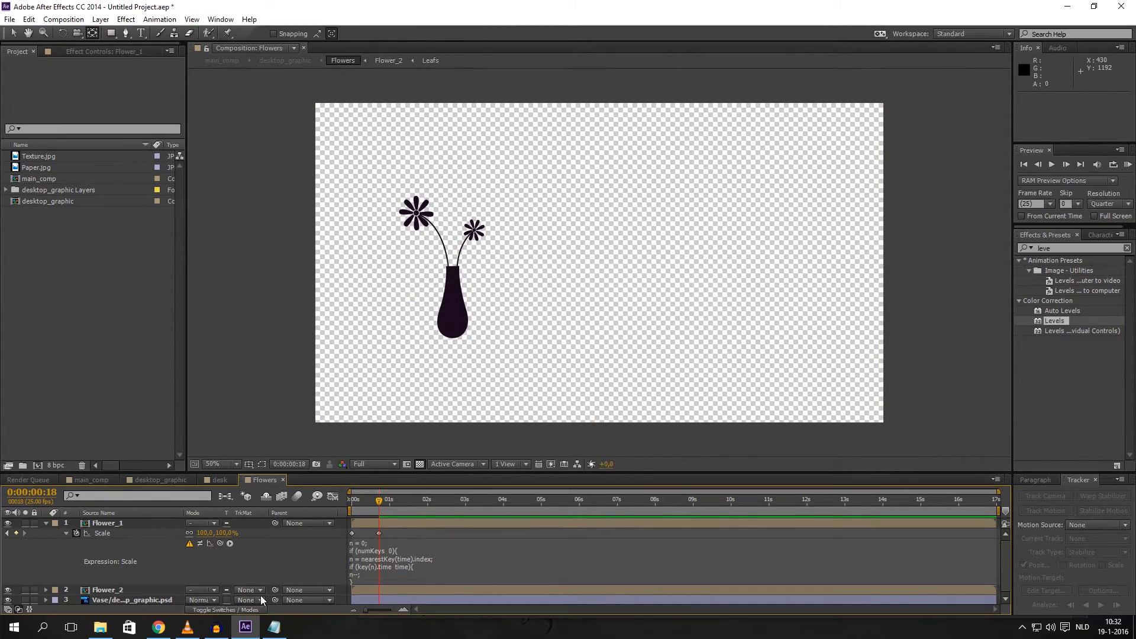
left_click(164, 631)
left_click(248, 9)
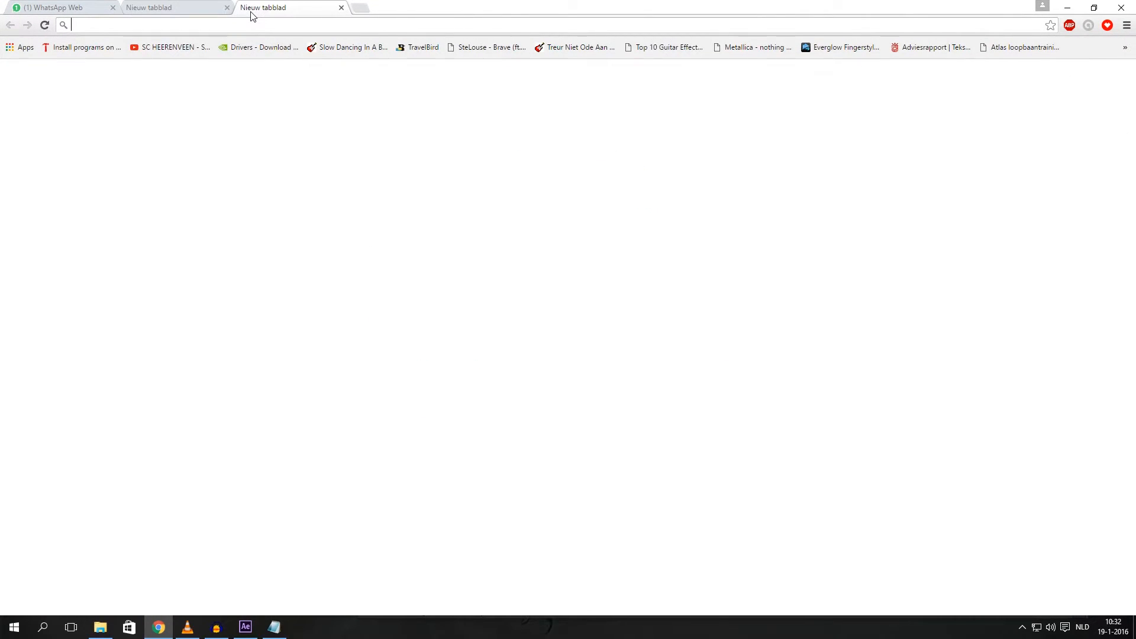
type("after affters")
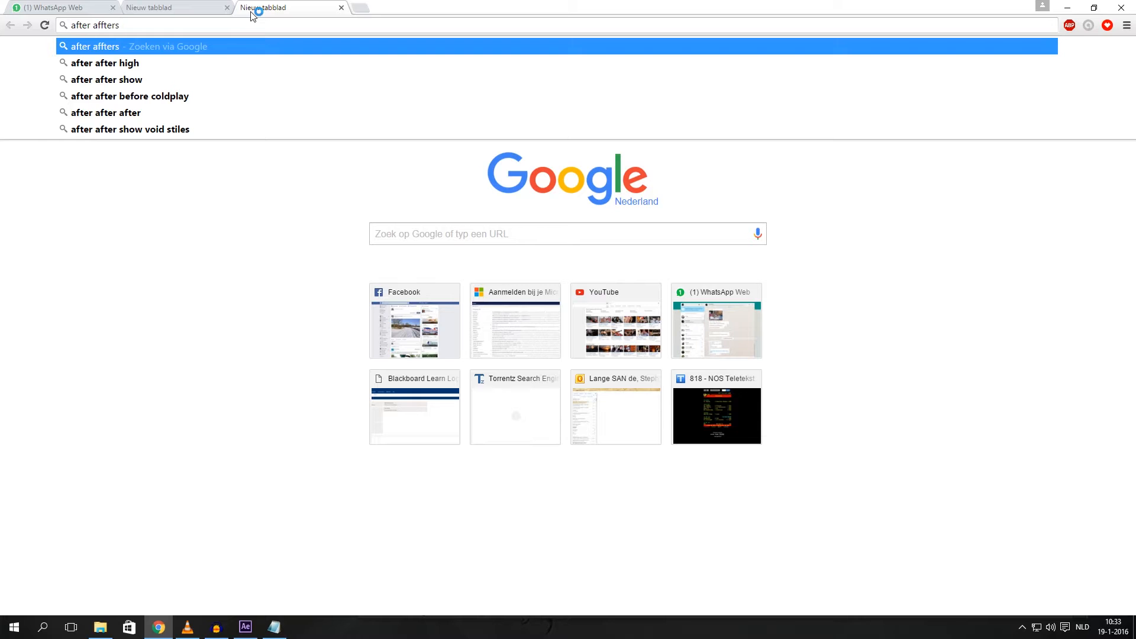
key("BackSpace")
key("BackSpace")
key("BackSpace")
key("BackSpace")
key("BackSpace")
key("BackSpace")
key("BackSpace")
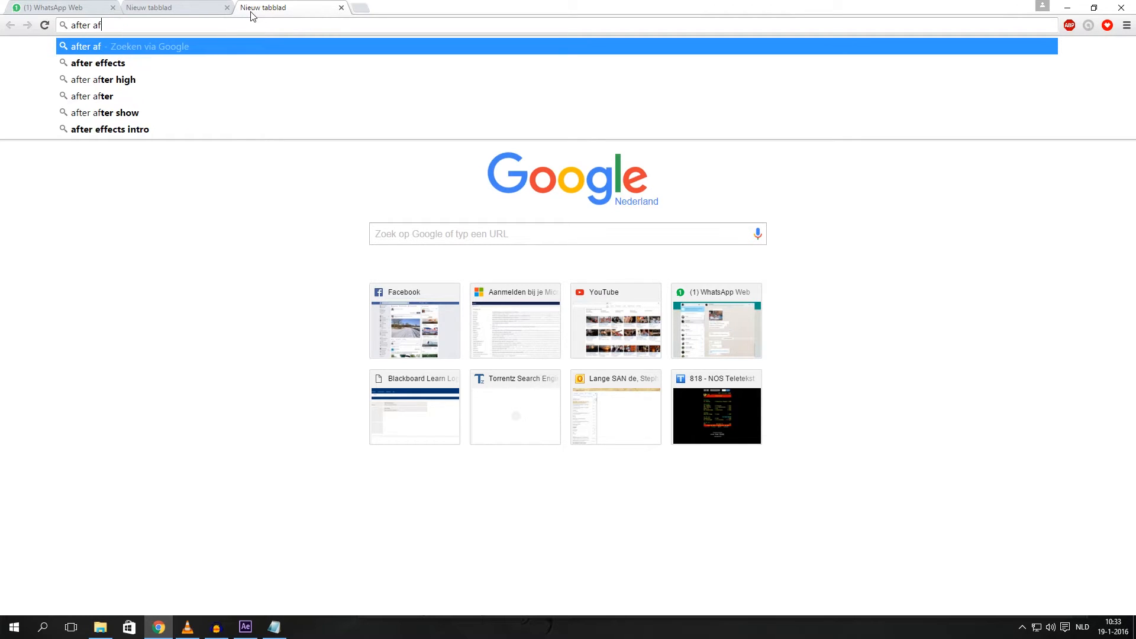
type("effects bouncing")
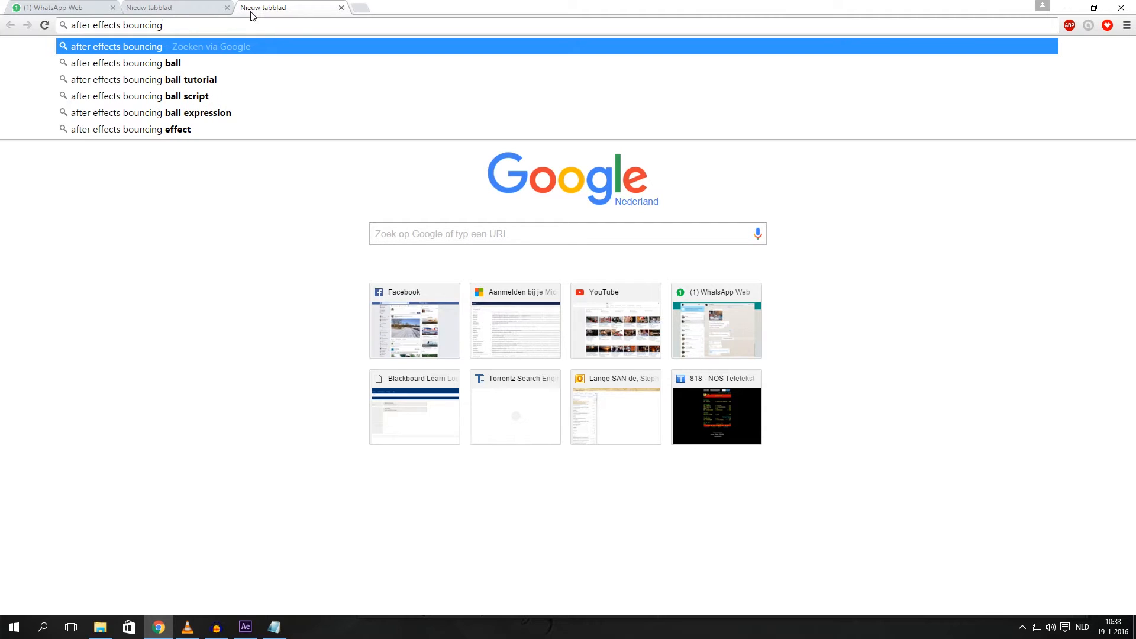
key("BackSpace")
key("BackSpace")
key("BackSpace")
type("e exp")
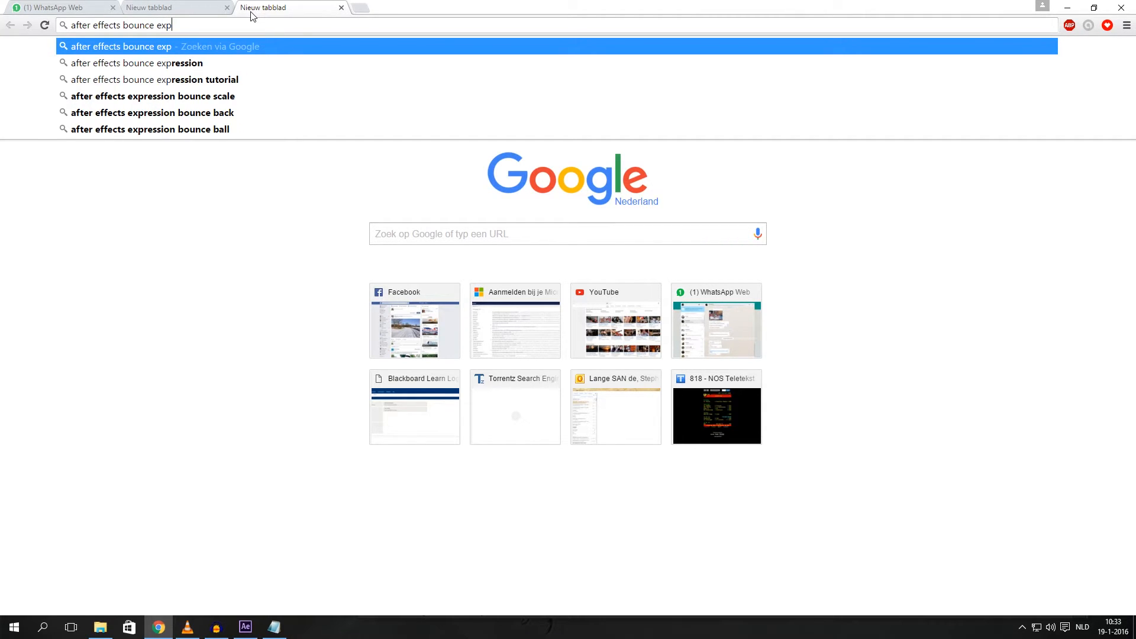
type("ression")
key("Return")
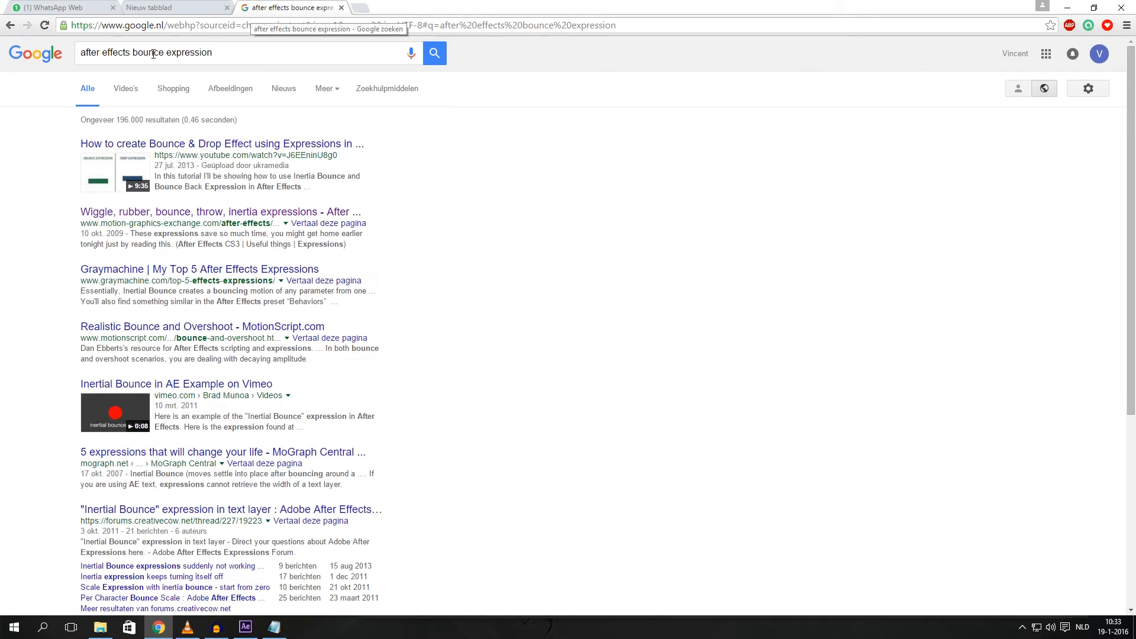
Open the "Wiggle, rubber, bounce, throw, inertia expressions" result and replace the Expression text file's contents with its complete Inertial Bounce code
left_click(125, 212)
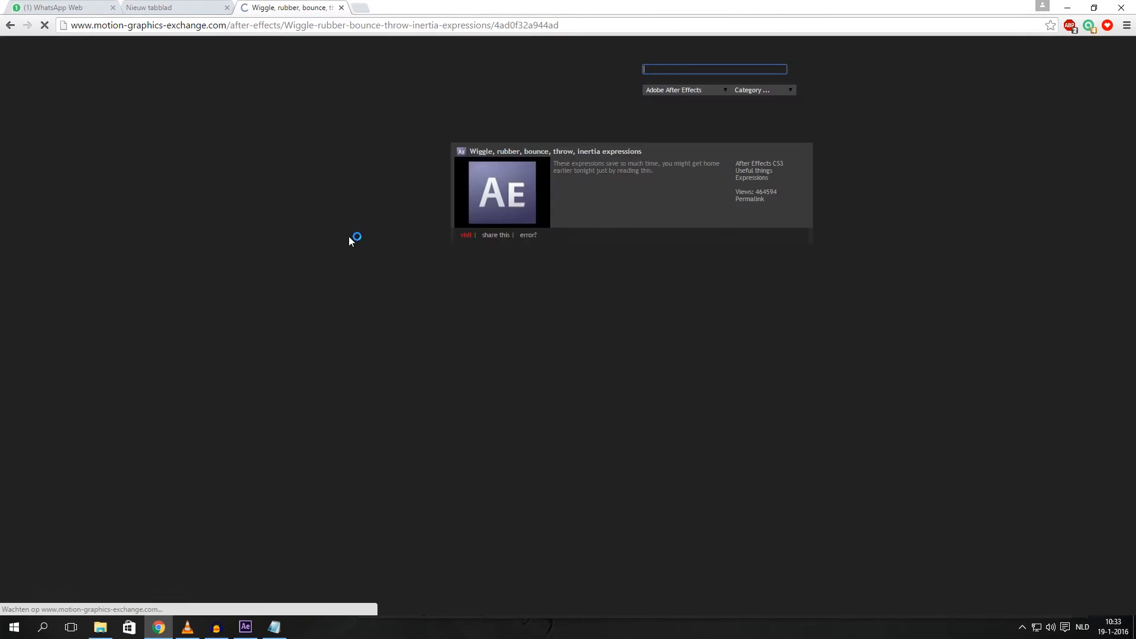
scroll(449, 353, "down", 1)
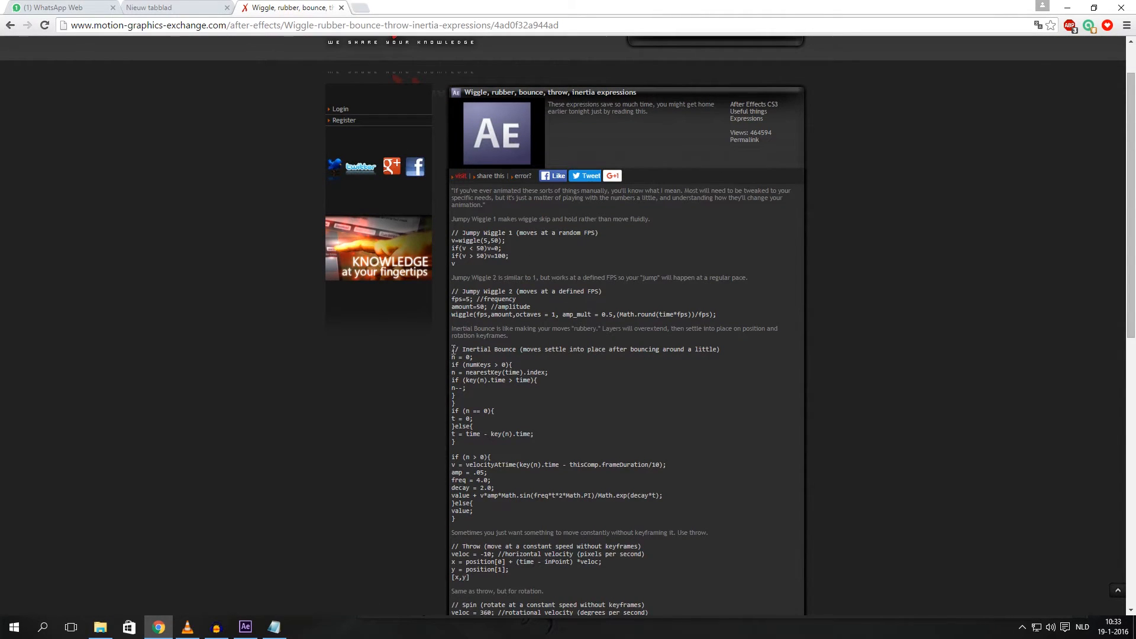
left_click_drag(453, 349, 460, 521)
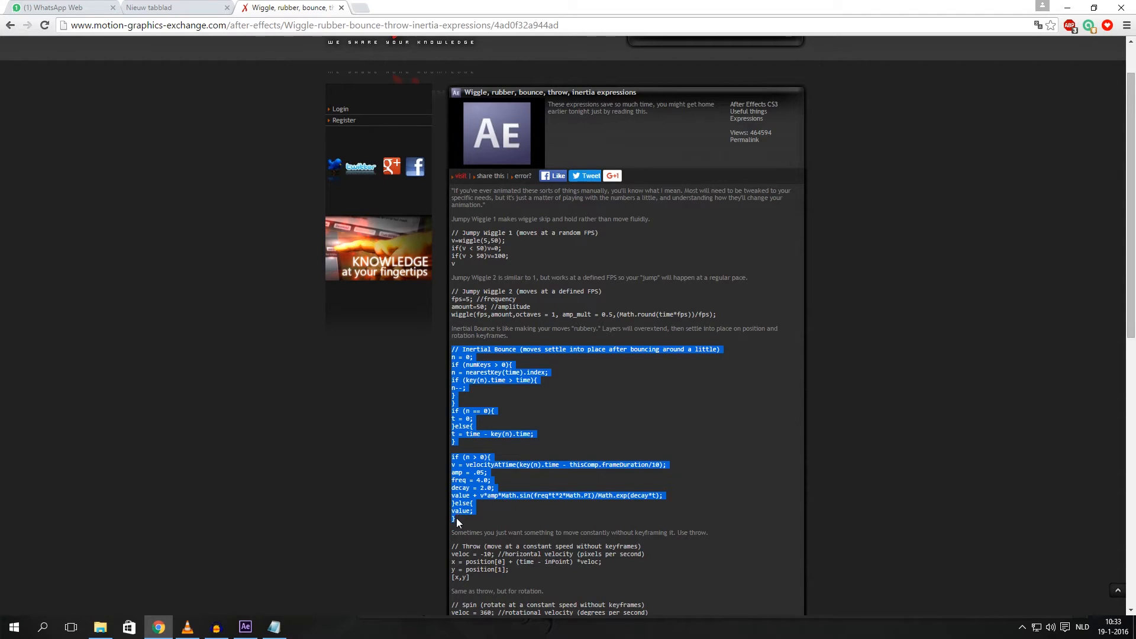
left_click(274, 627)
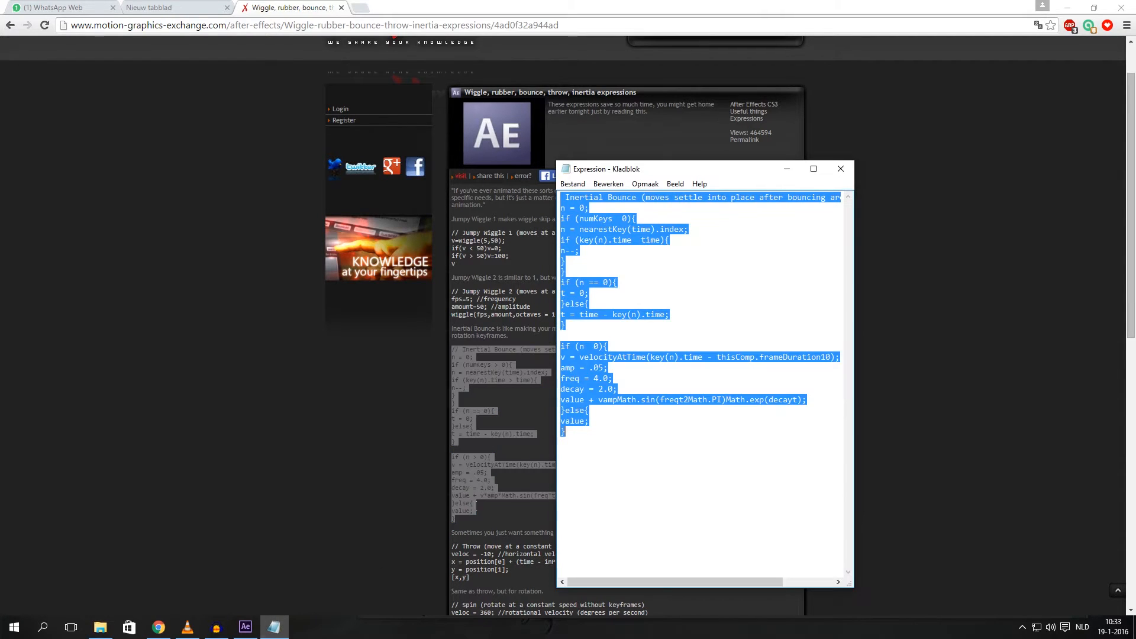
left_click(636, 445)
Return to After Effects, replace Flower_1's scale expression with the complete Inertial Bounce code, and check the scale at frame 21
left_click(247, 625)
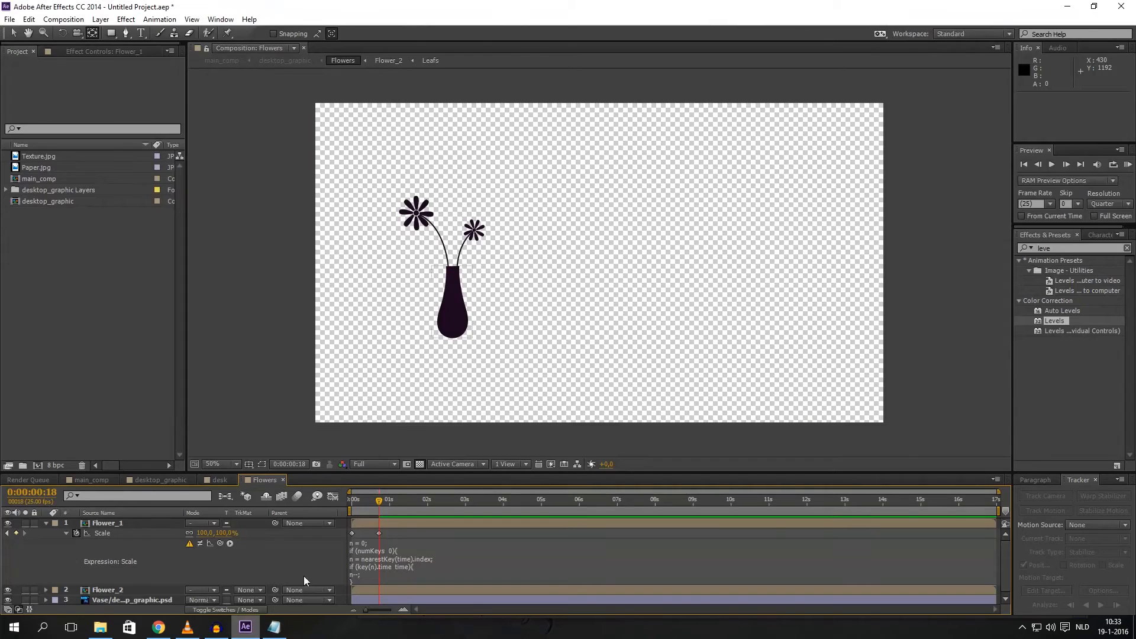
left_click(388, 577)
key("ctrl+v")
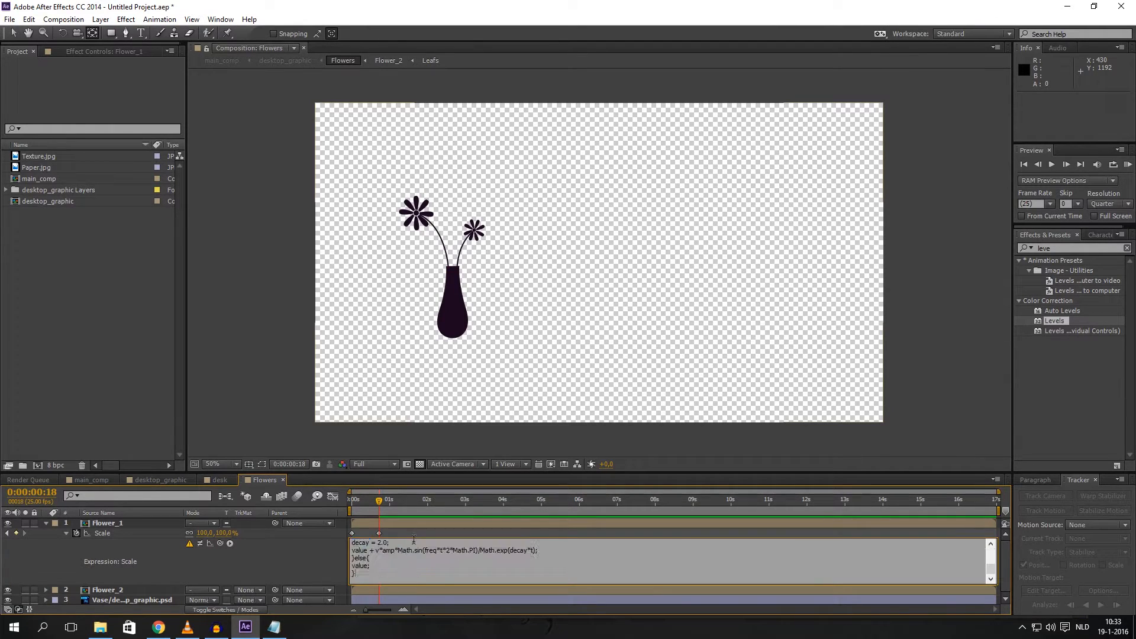
left_click(417, 530)
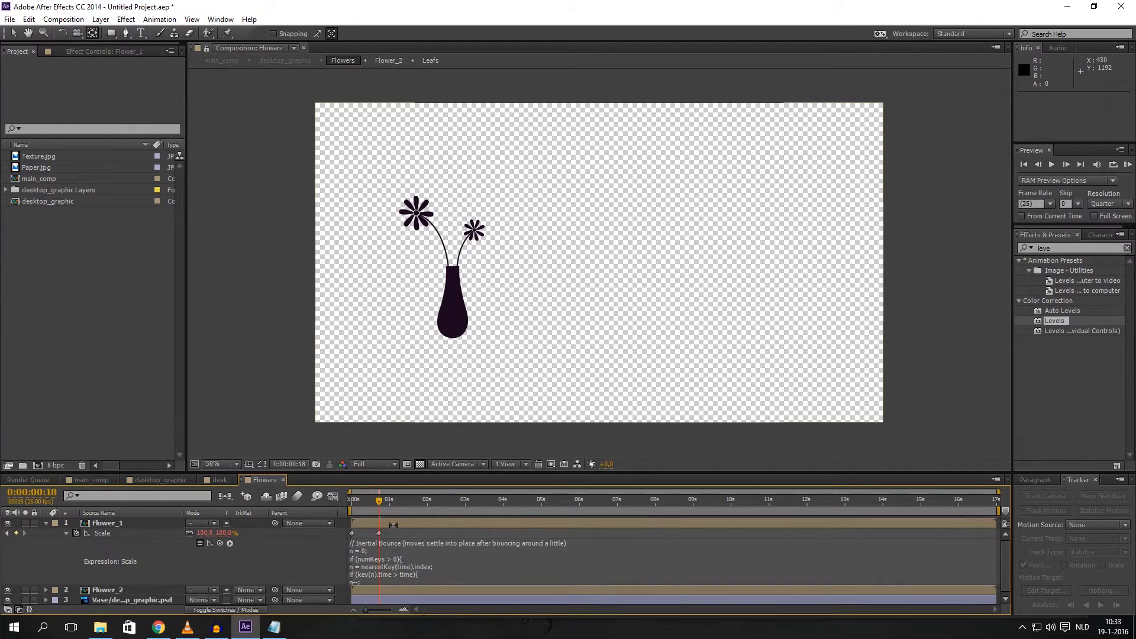
left_click_drag(381, 503, 384, 500)
Close the Expression text file, saving its changes
left_click(274, 627)
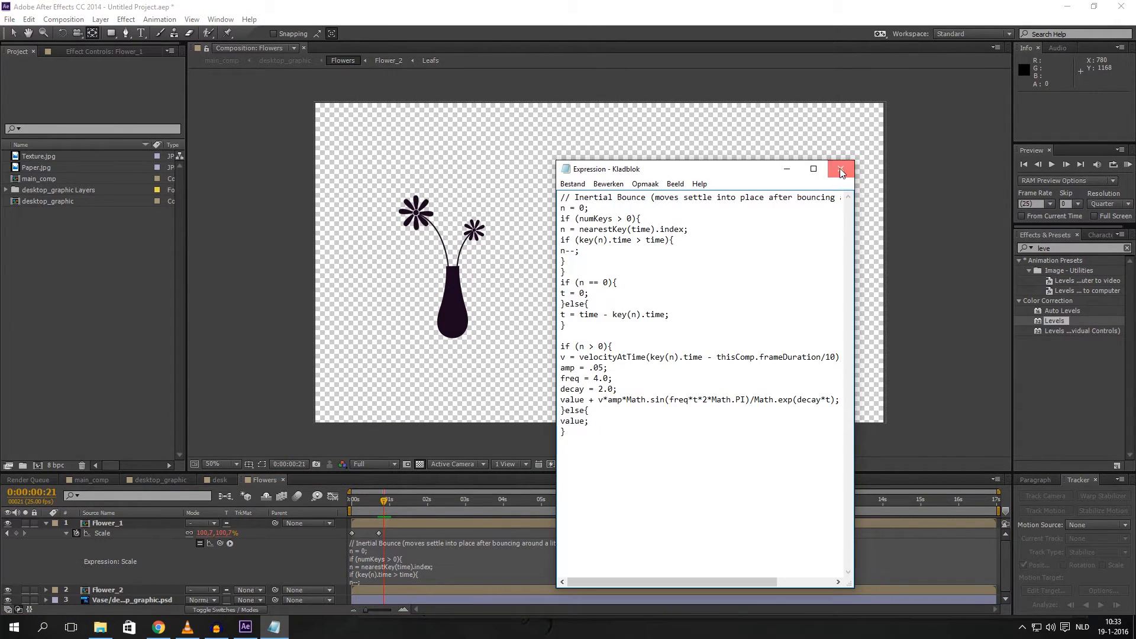
left_click(841, 170)
left_click(513, 326)
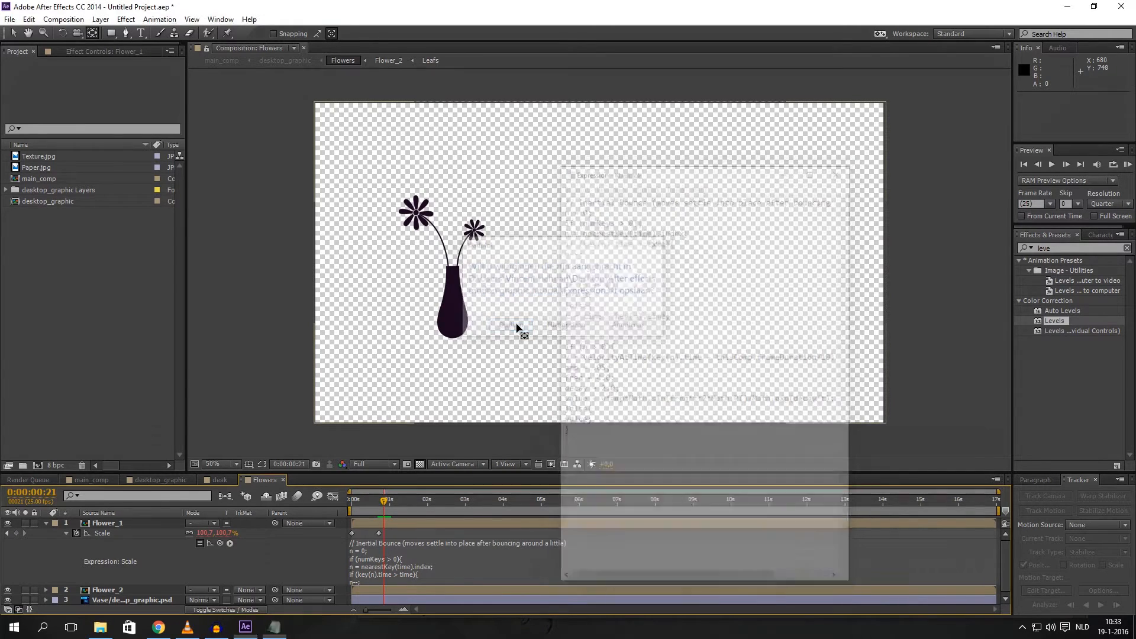
Select Flower_1's entire scale expression and overwrite it once more with the copied Inertial Bounce code
left_click(388, 562)
key("ctrl+c")
left_click(396, 568)
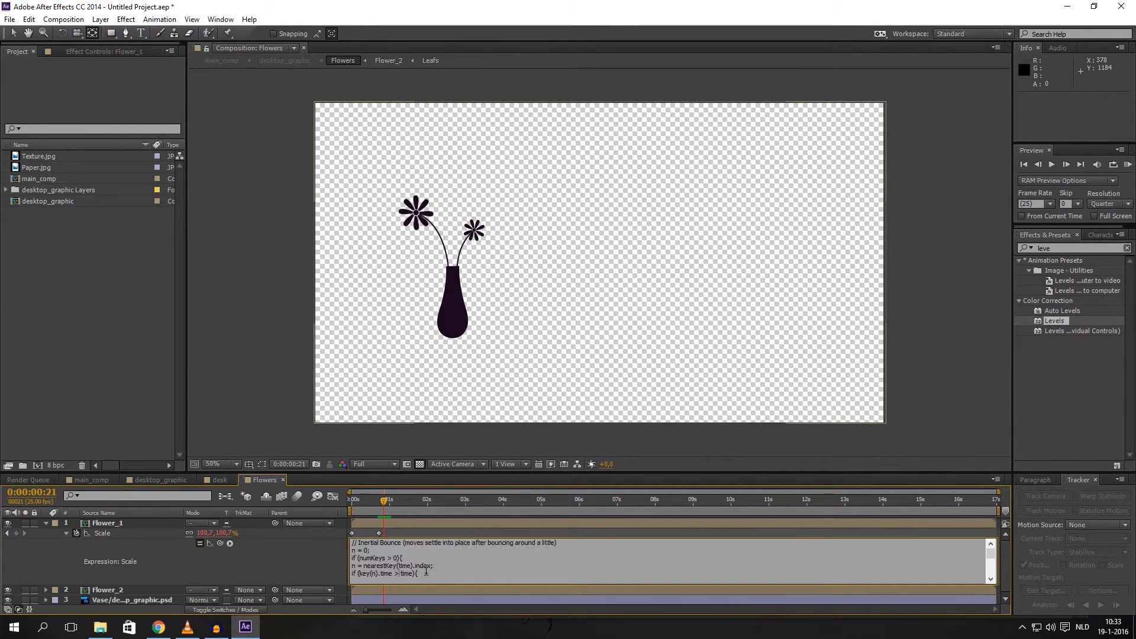
scroll(409, 568, "down", 3)
scroll(410, 569, "down", 1)
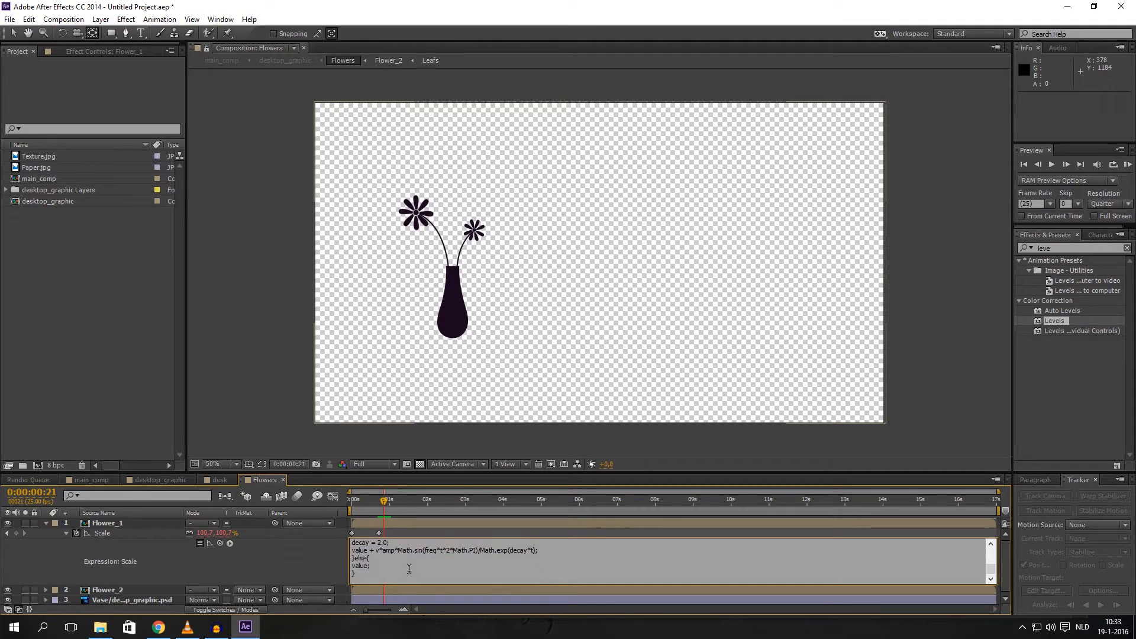
left_click_drag(358, 574, 321, 499)
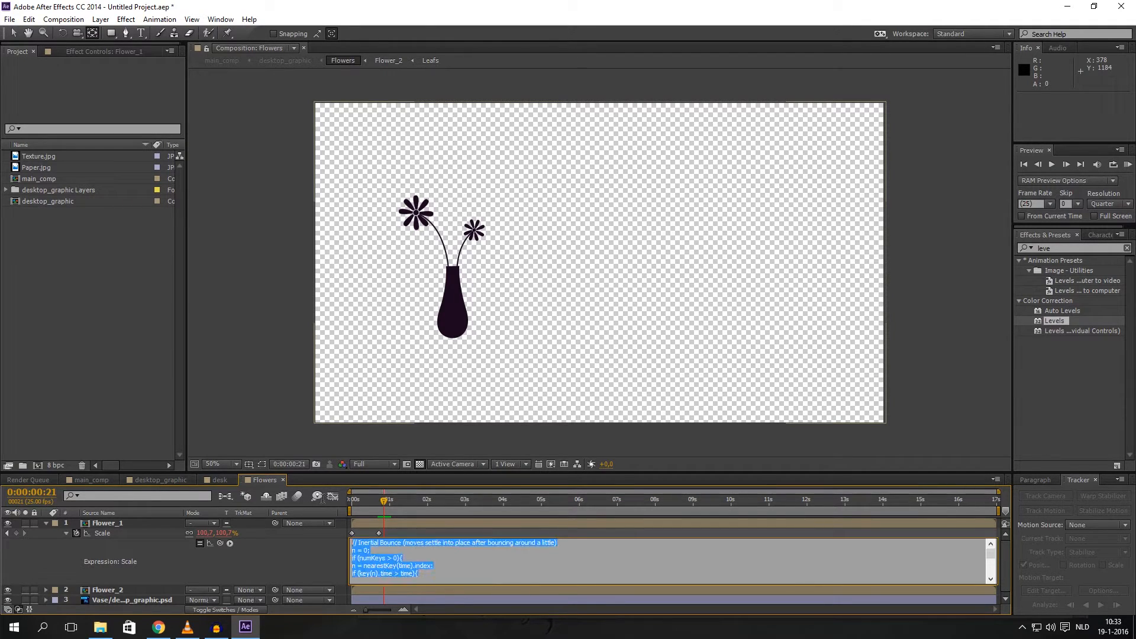
key("ctrl+v")
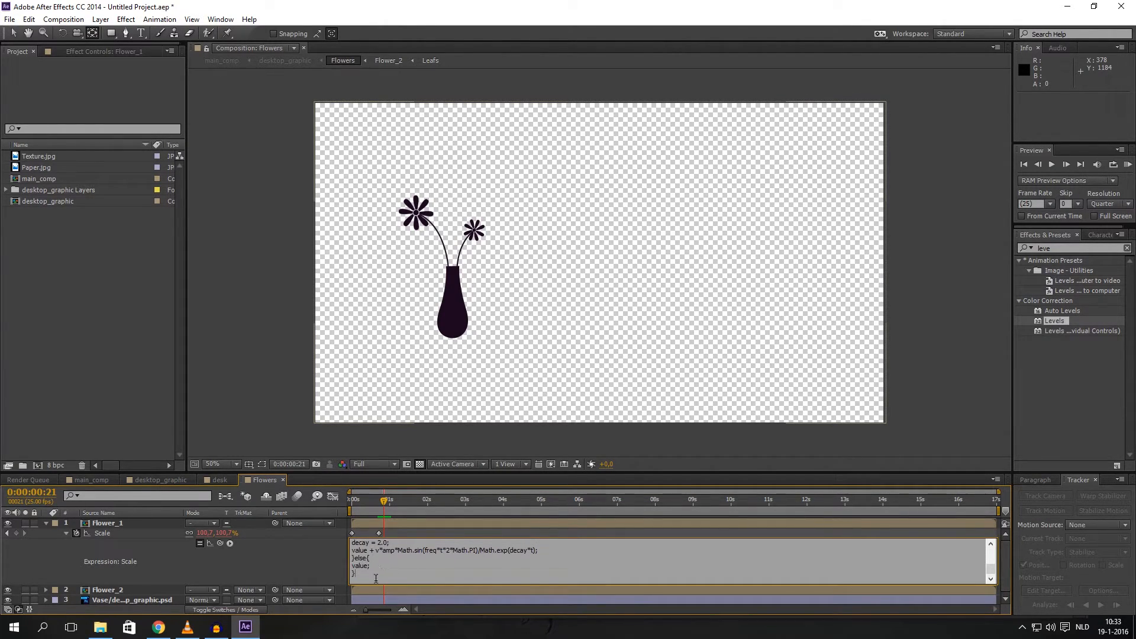
key("ctrl+a")
key("ctrl+v")
Apply Easy Ease to Flower_1's scale keyframe at frame 18 and raise its incoming influence to 100% in the Graph Editor
left_click(380, 499)
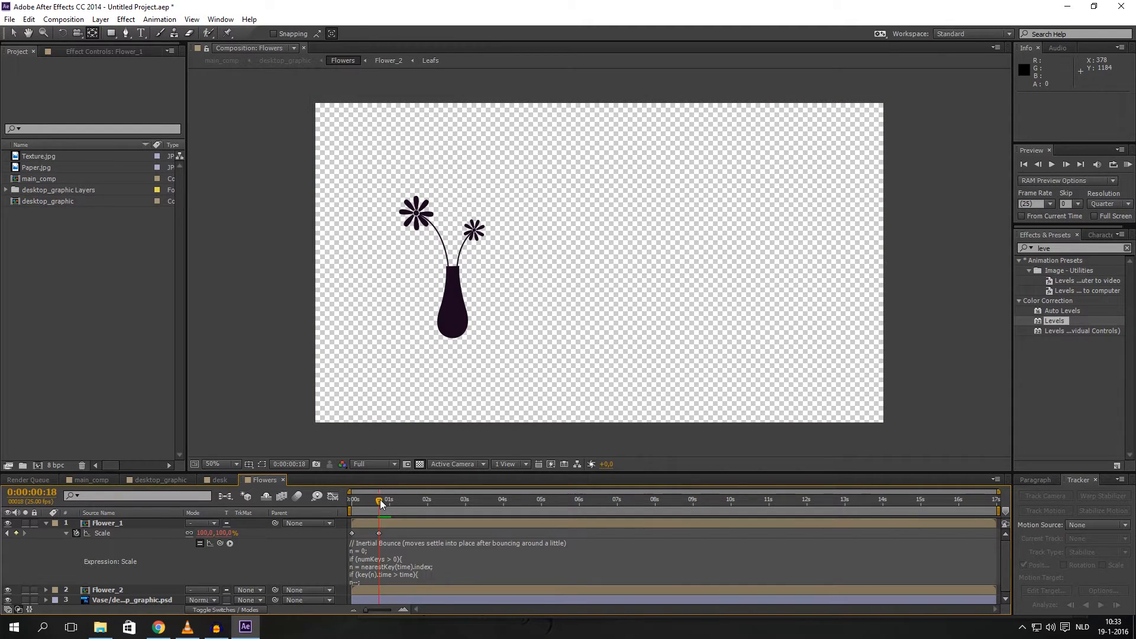
left_click(379, 533)
right_click(381, 532)
mouse_move(402, 524)
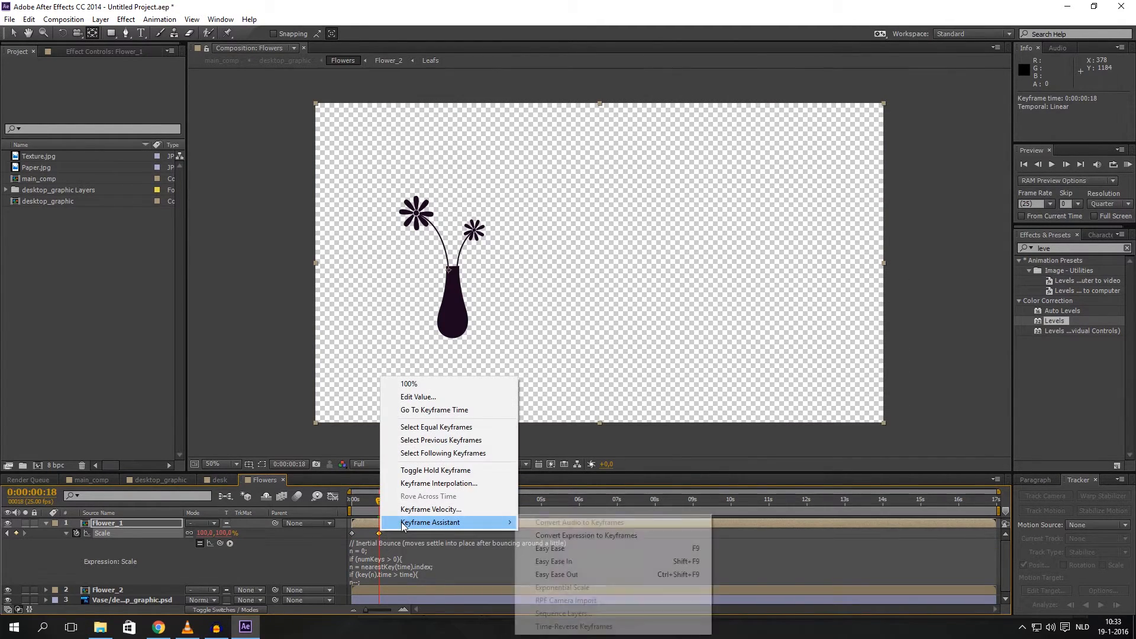
left_click(537, 550)
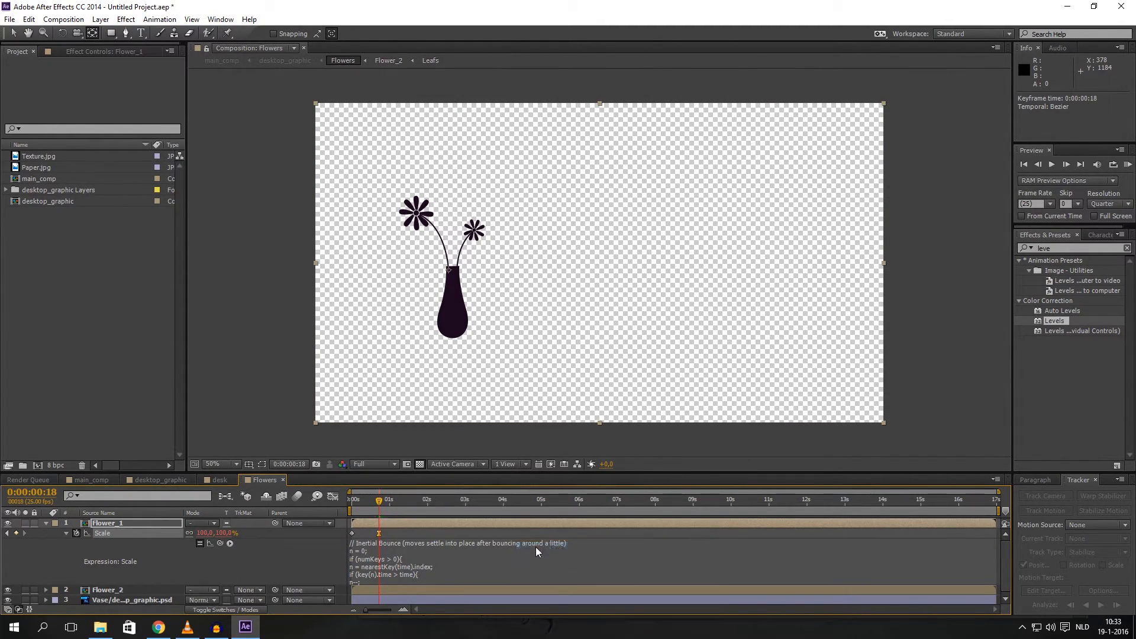
left_click(330, 498)
left_click_drag(370, 581, 357, 584)
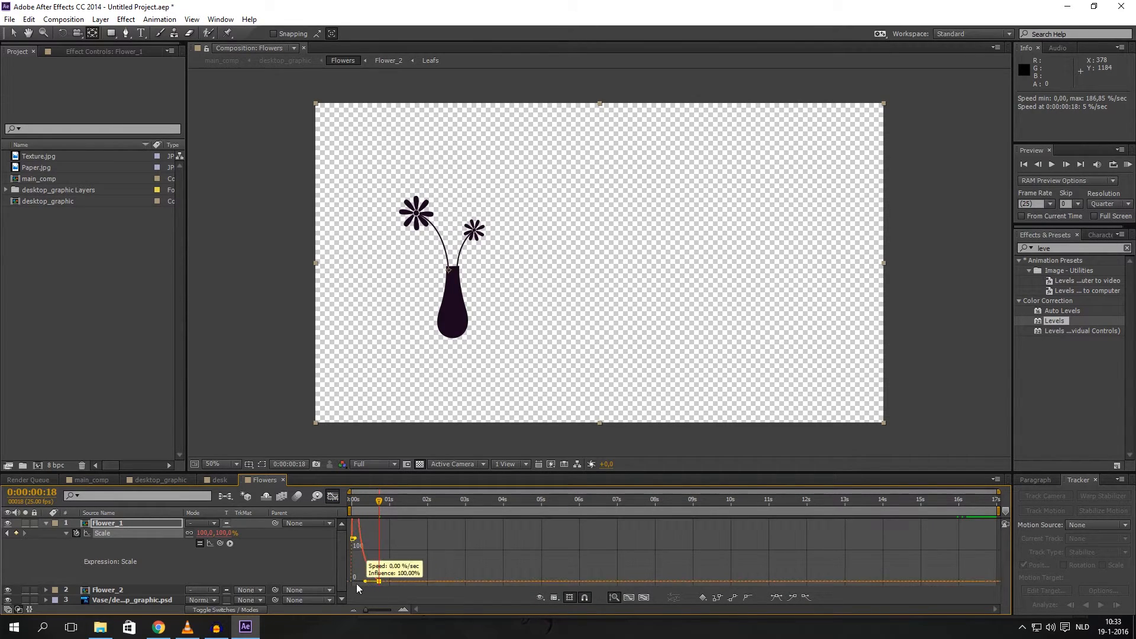
left_click(333, 496)
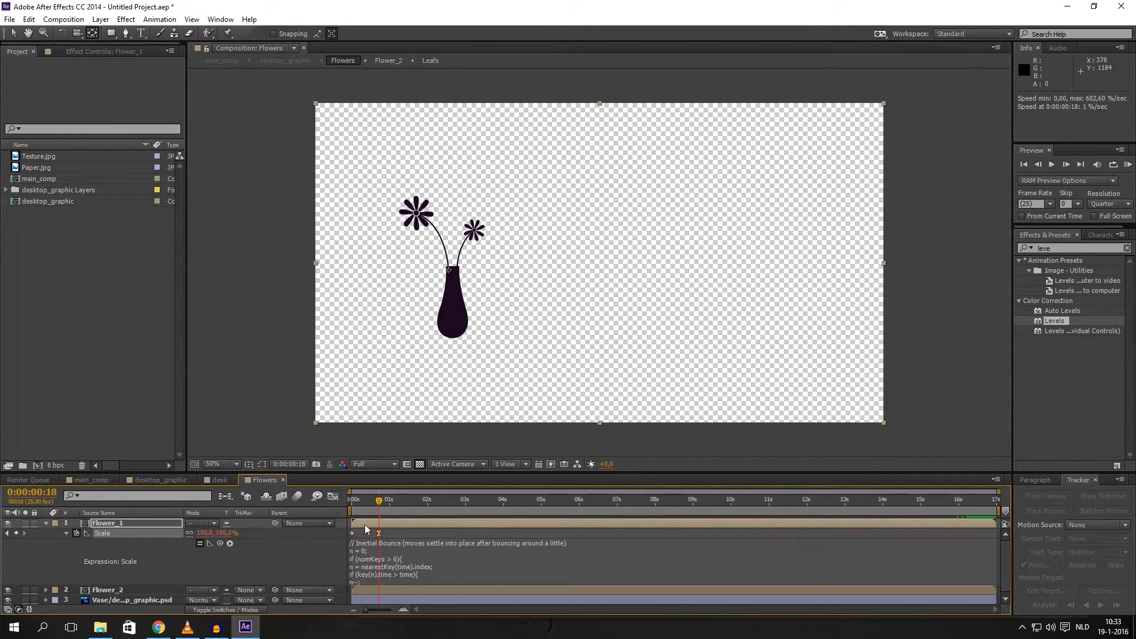
Enlarge the timeline area and set freq to 6.0 in Flower_1's Inertial Bounce scale expression
left_click(372, 566)
key("ctrl+c")
scroll(388, 563, "down", 1)
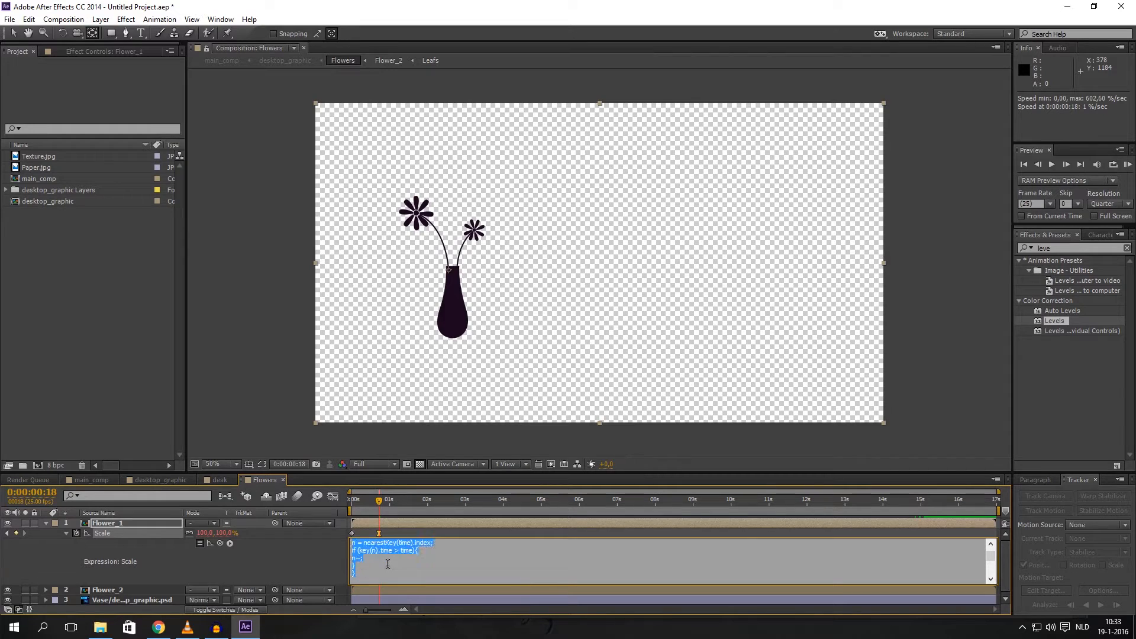
scroll(387, 564, "down", 2)
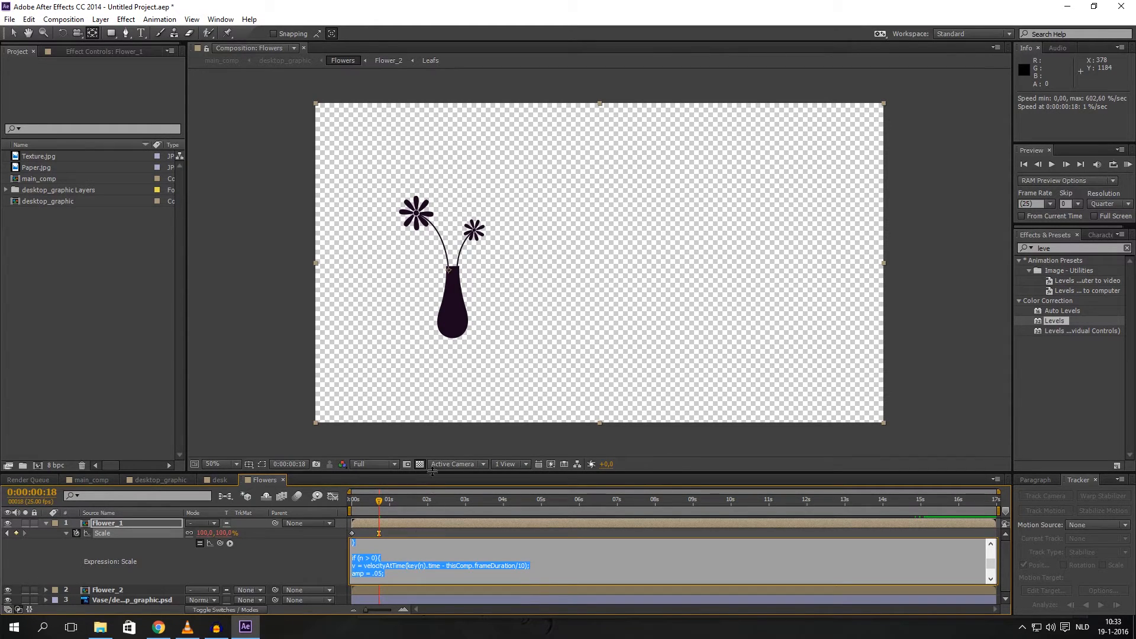
left_click_drag(433, 471, 433, 392)
left_click(393, 481)
scroll(393, 485, "down", 1)
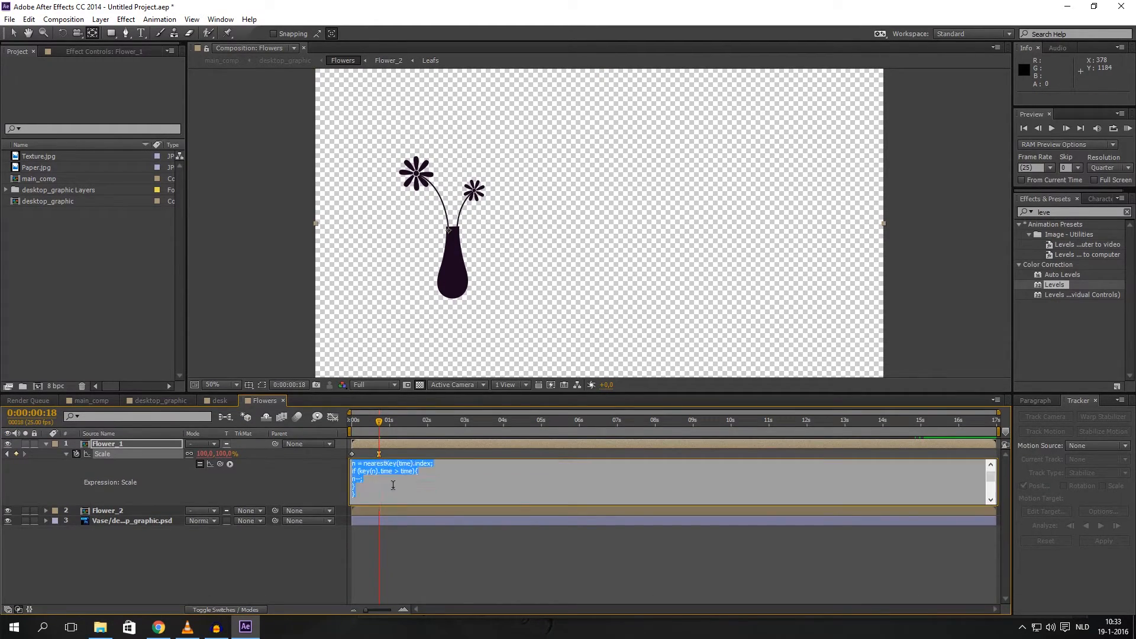
scroll(393, 485, "down", 2)
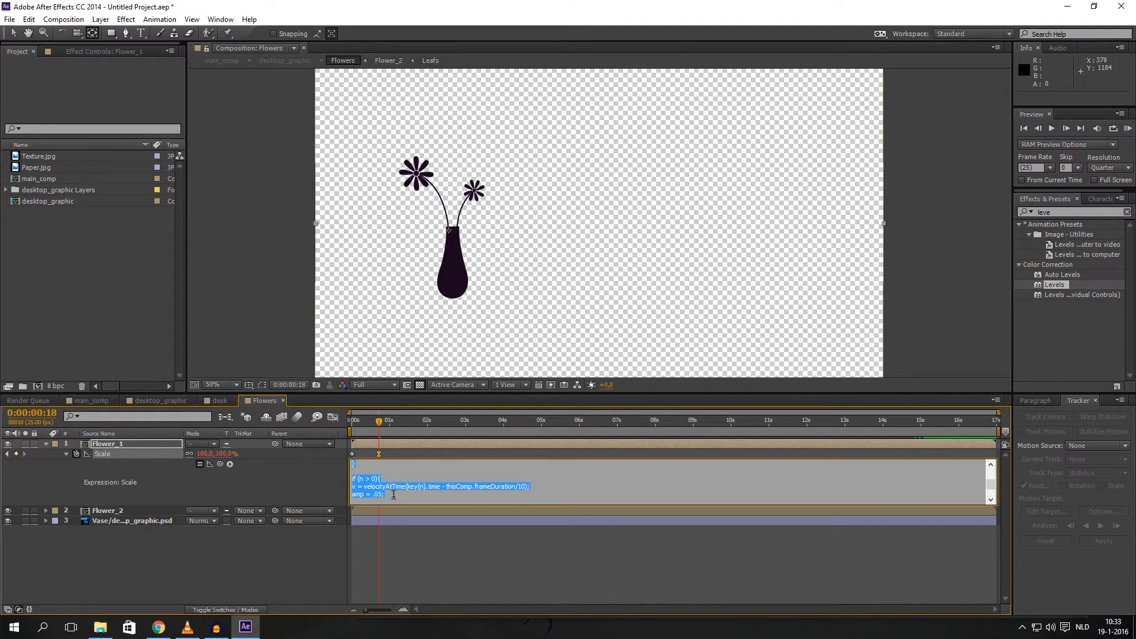
scroll(393, 494, "down", 1)
left_click(374, 480)
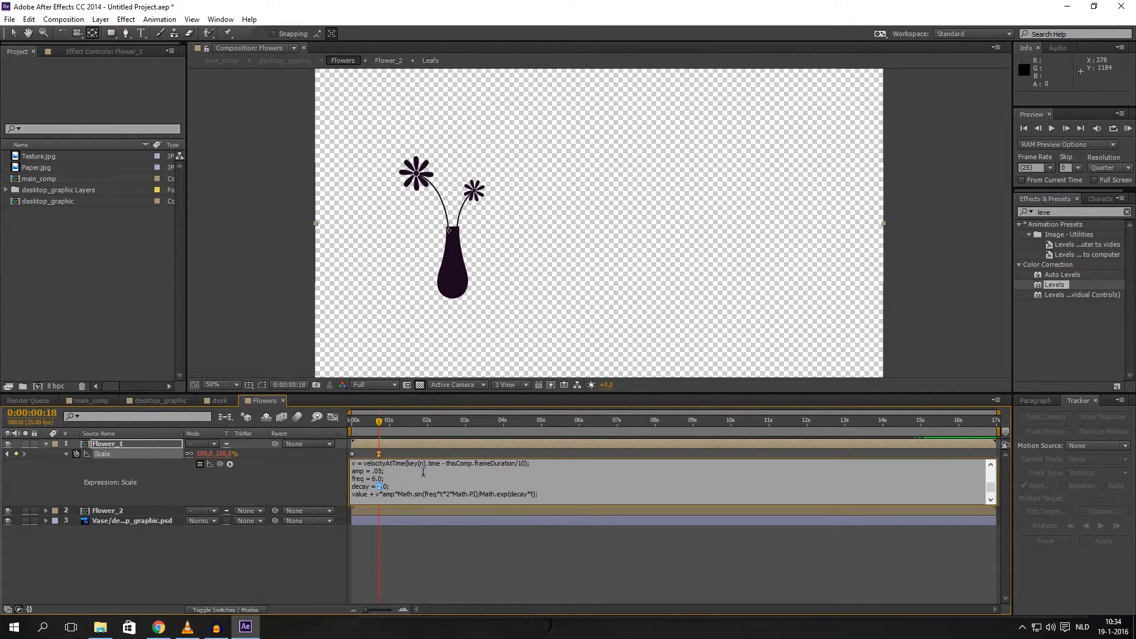
left_click(408, 451)
End the work area at frame 23 and run a RAM preview of Flower_1's growth animation
left_click_drag(379, 422, 386, 421)
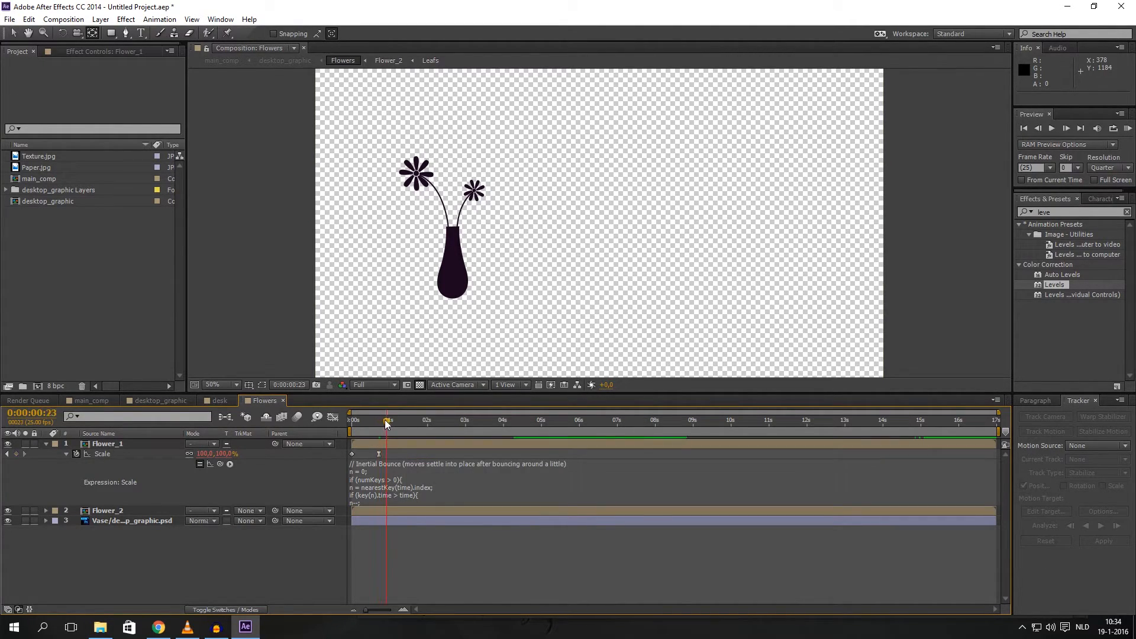
key("n")
key("KP_0")
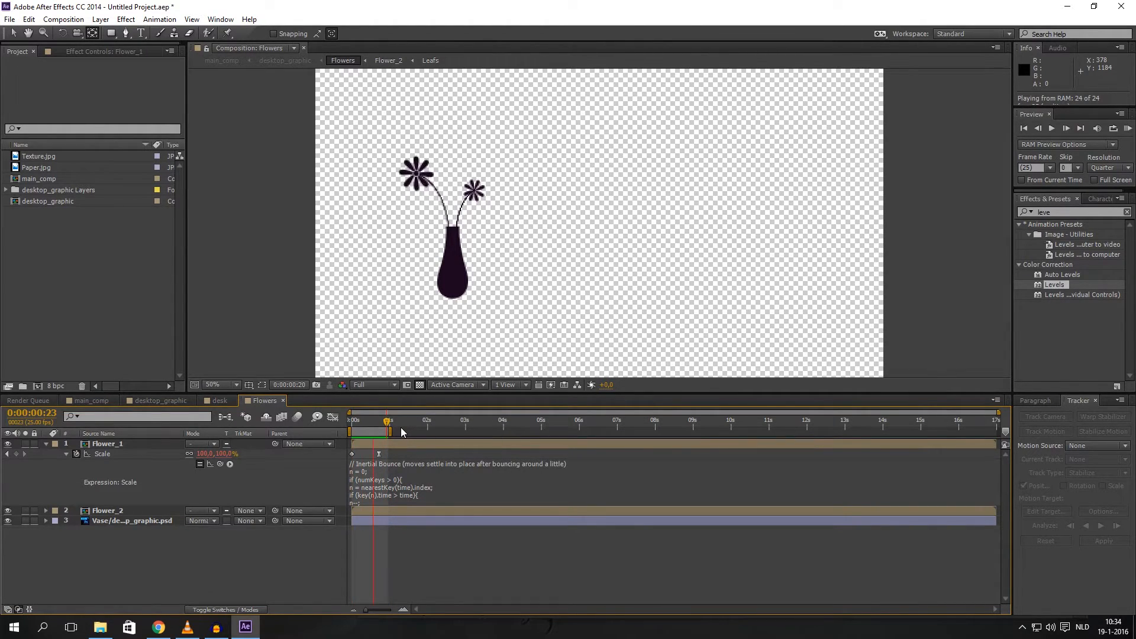
key("space")
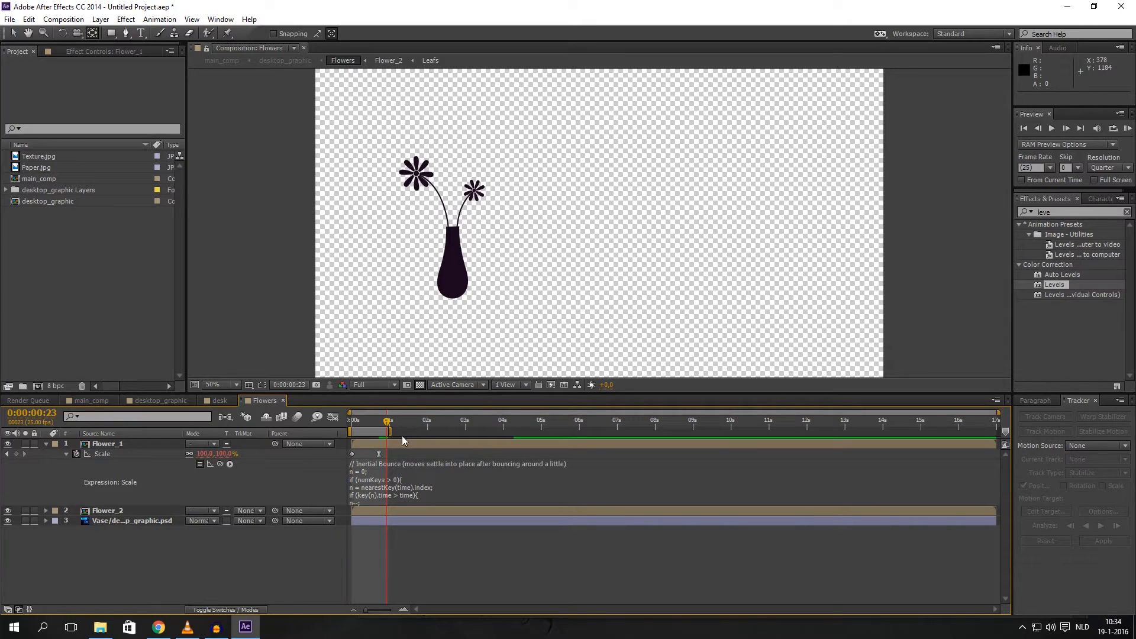
Extend the work area to just before the 2-second mark and return Flower_1's scale keyframe at frame 18 to linear interpolation
mouse_move(390, 430)
left_mouse_down()
mouse_move(423, 432)
mouse_move(382, 428)
left_mouse_up()
left_click(378, 454)
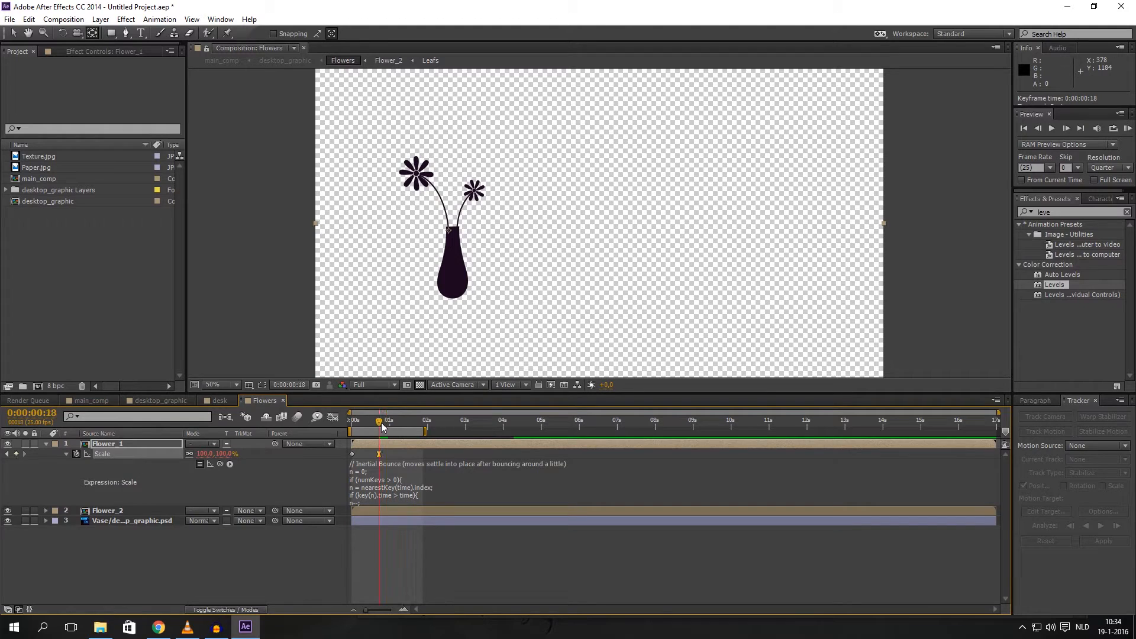
right_click(380, 463)
right_click(379, 453)
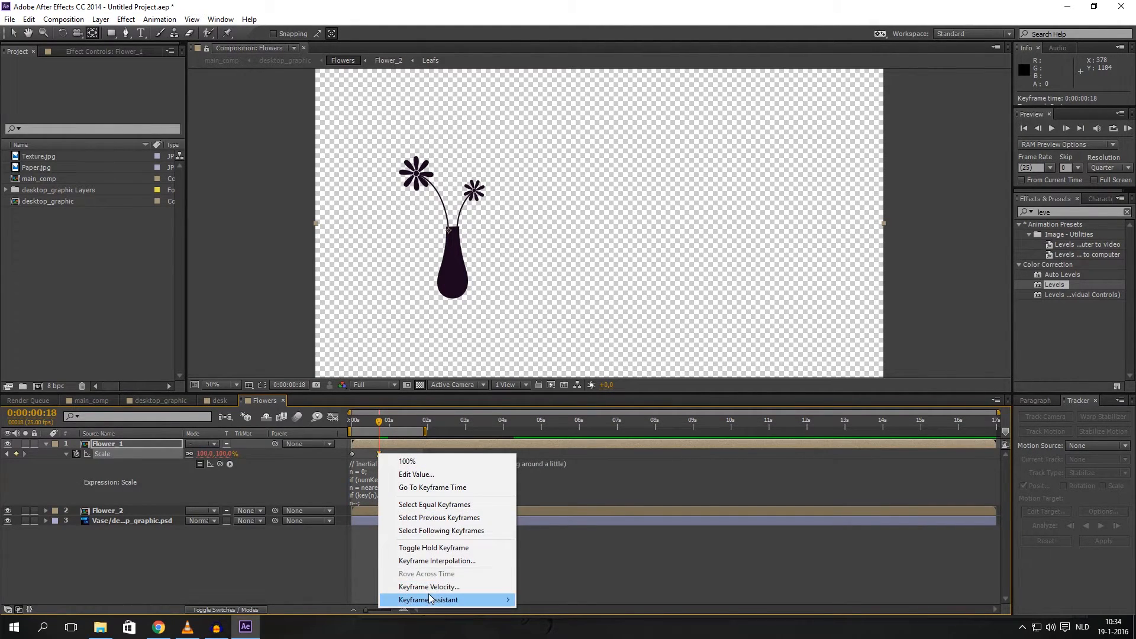
mouse_move(430, 600)
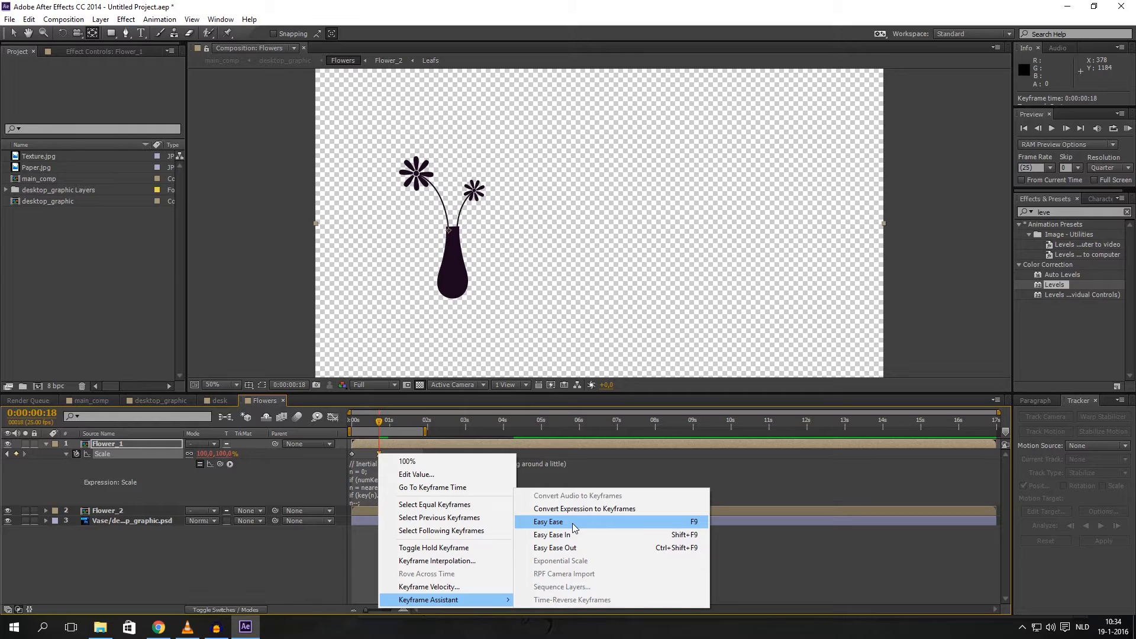
left_click(375, 456)
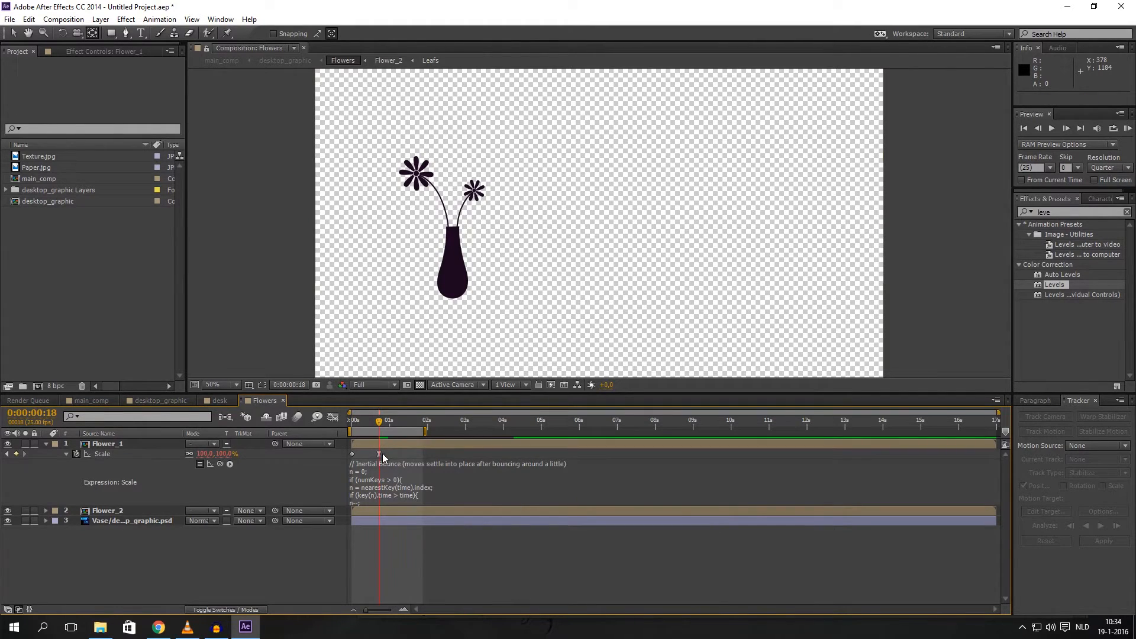
left_click(379, 455)
left_click(398, 486)
type("0")
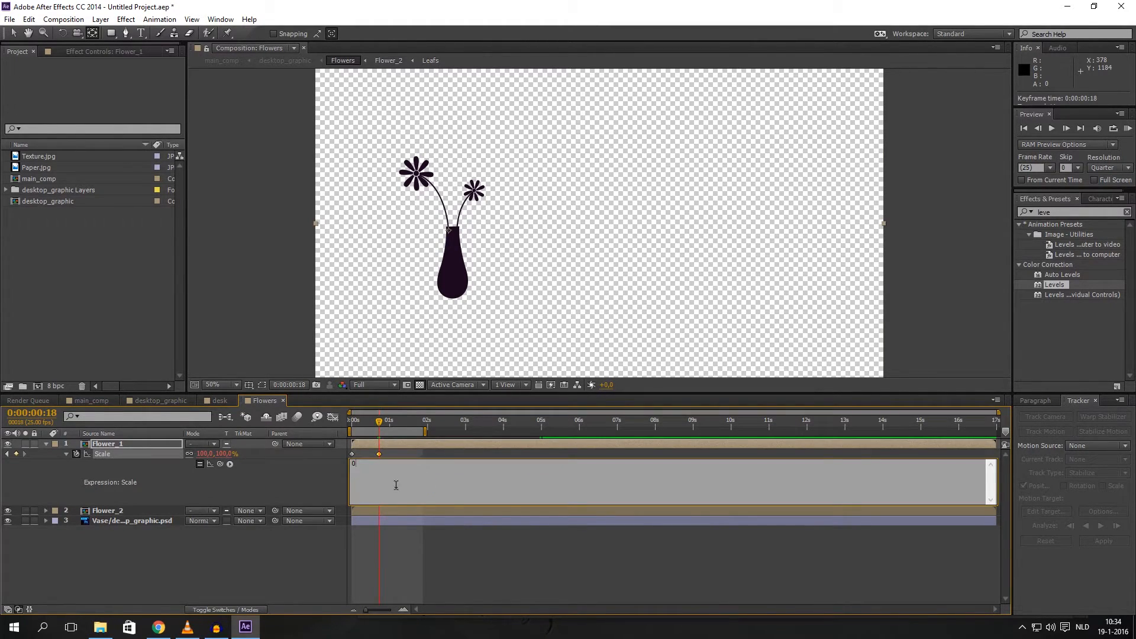
key("ctrl+z")
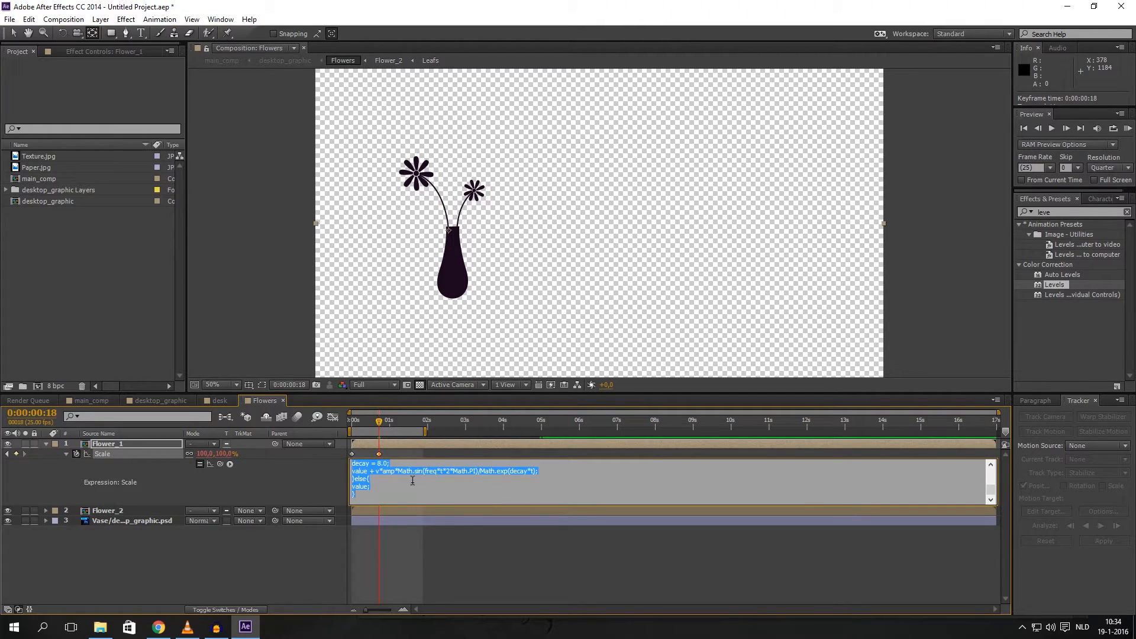
key("ctrl+v")
left_click(406, 452)
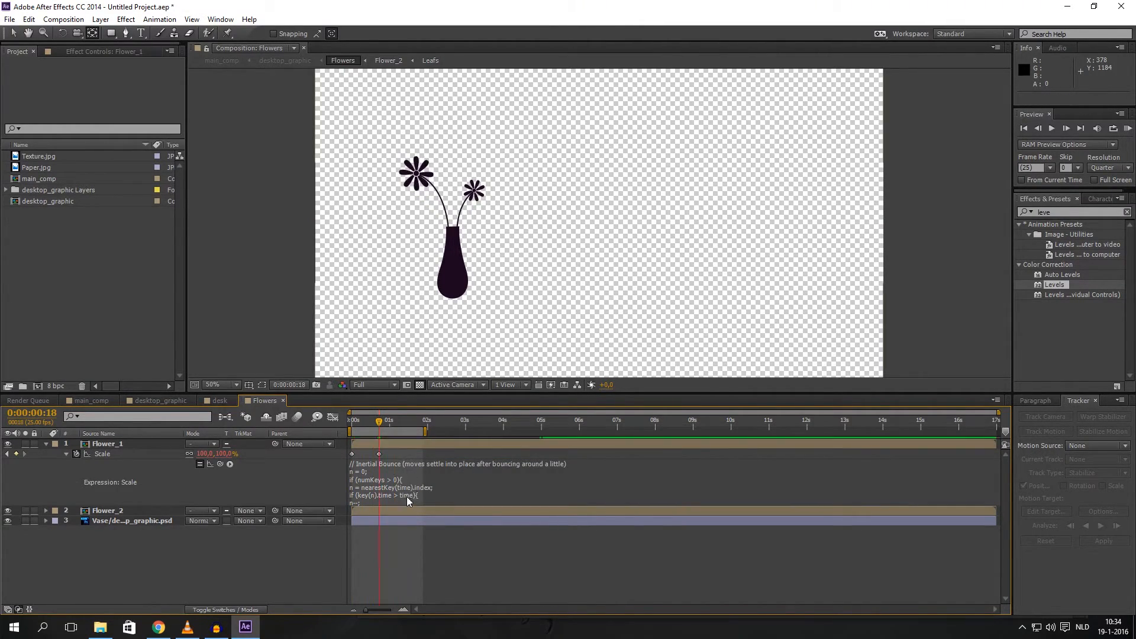
Set freq to 5.0 and decay to 4.0 in Flower_1's Inertial Bounce scale expression and run a RAM preview of the bounce
left_click(407, 496)
scroll(396, 492, "down", 5)
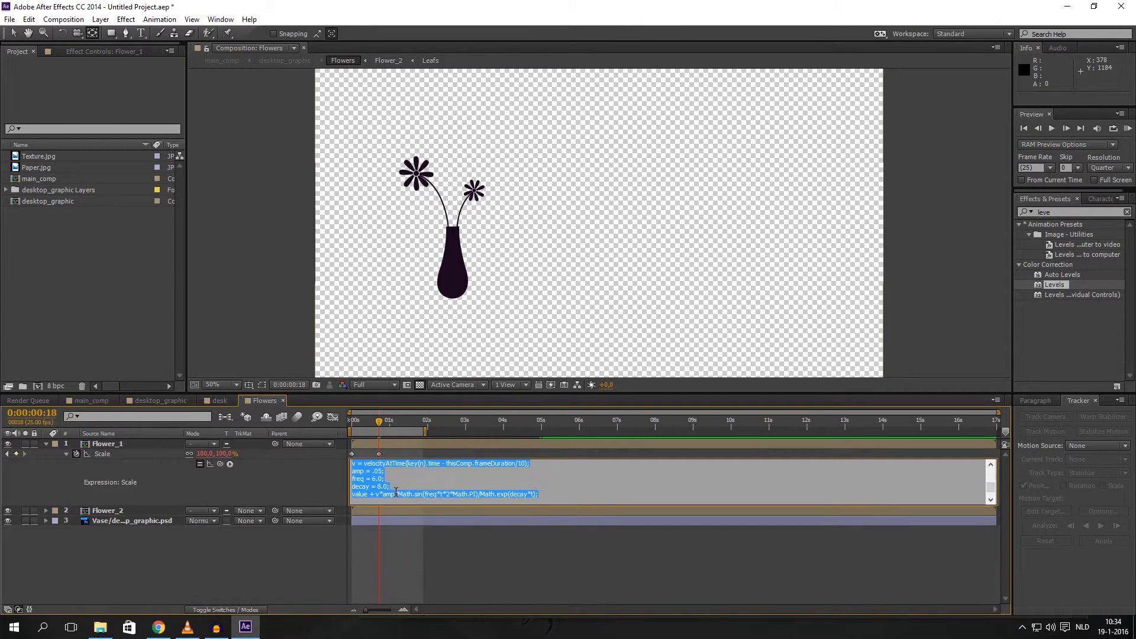
left_click(383, 489)
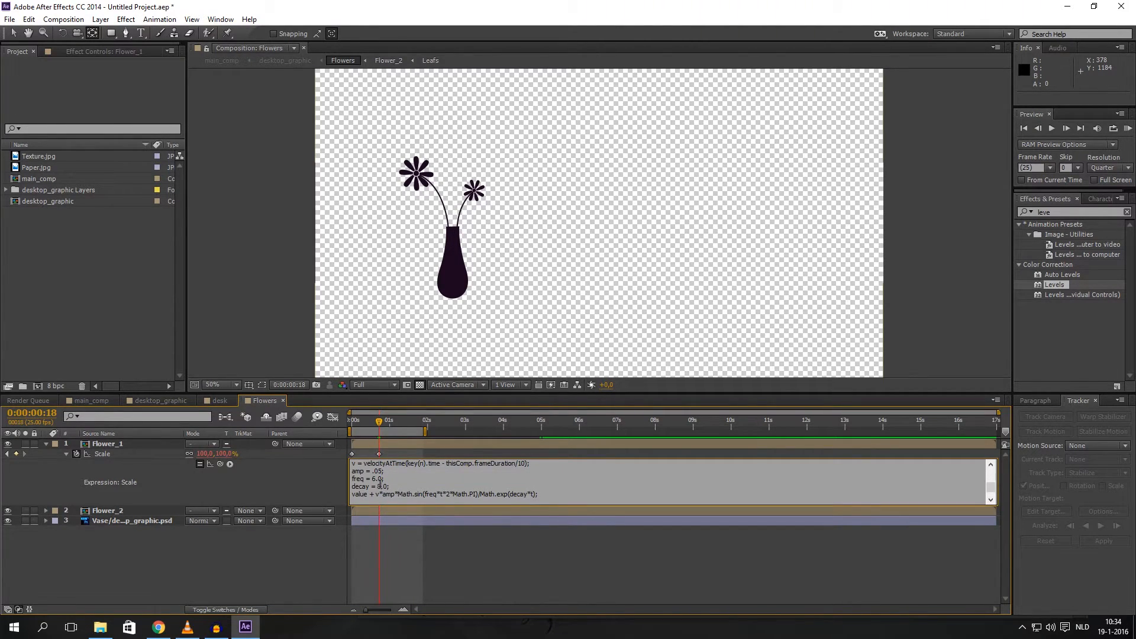
left_click(400, 454)
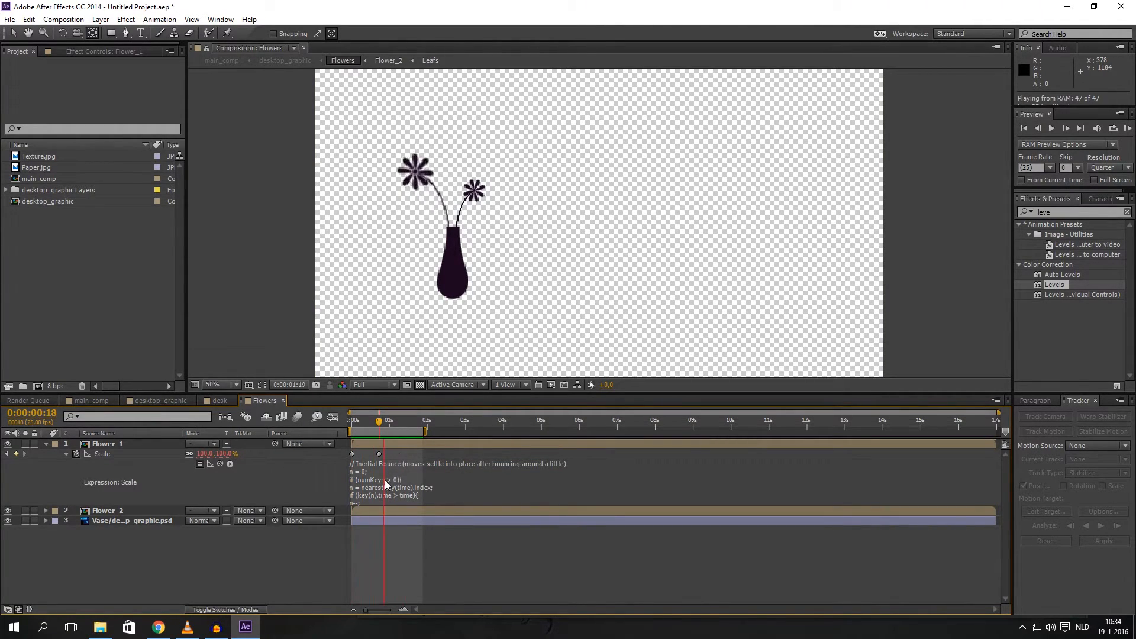
left_click(392, 473)
scroll(384, 484, "down", 2)
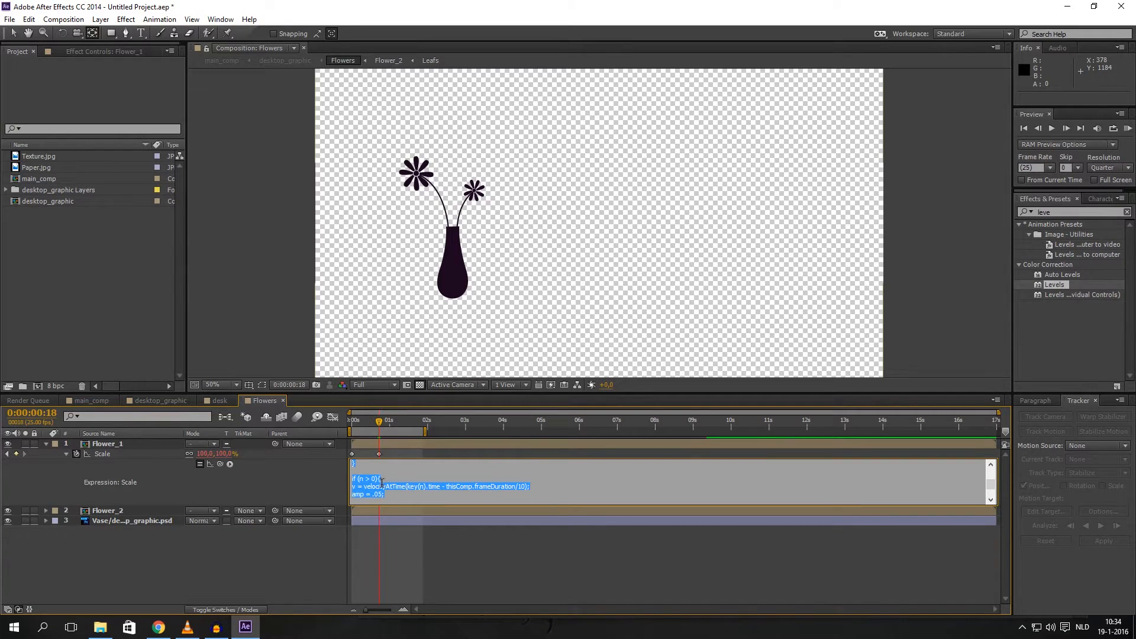
left_click(375, 479)
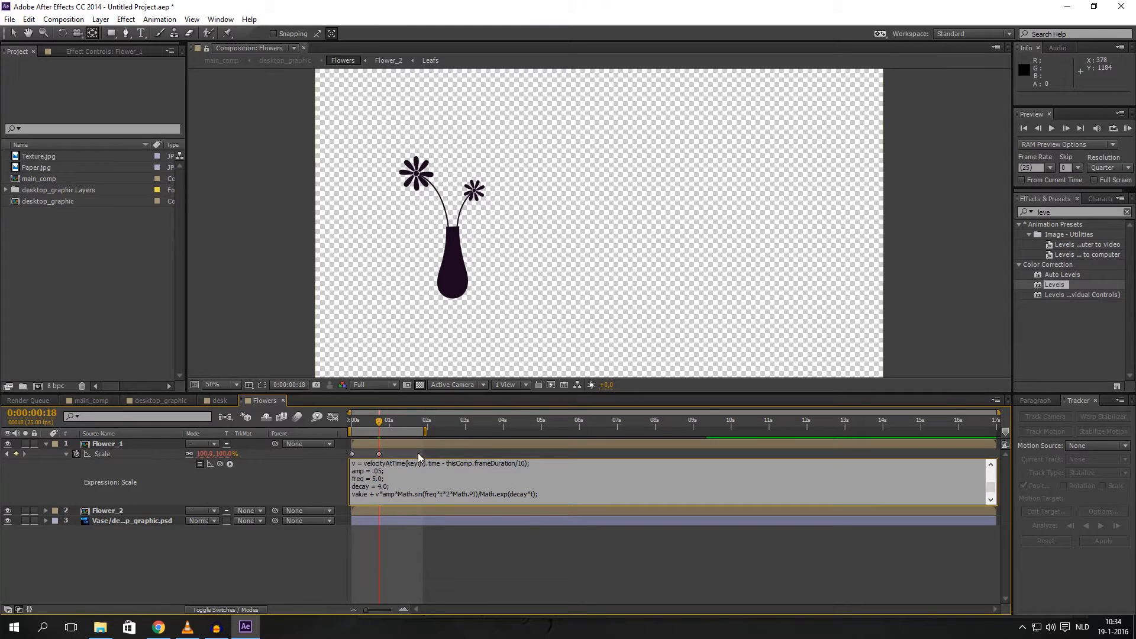
left_click(401, 453)
key("space")
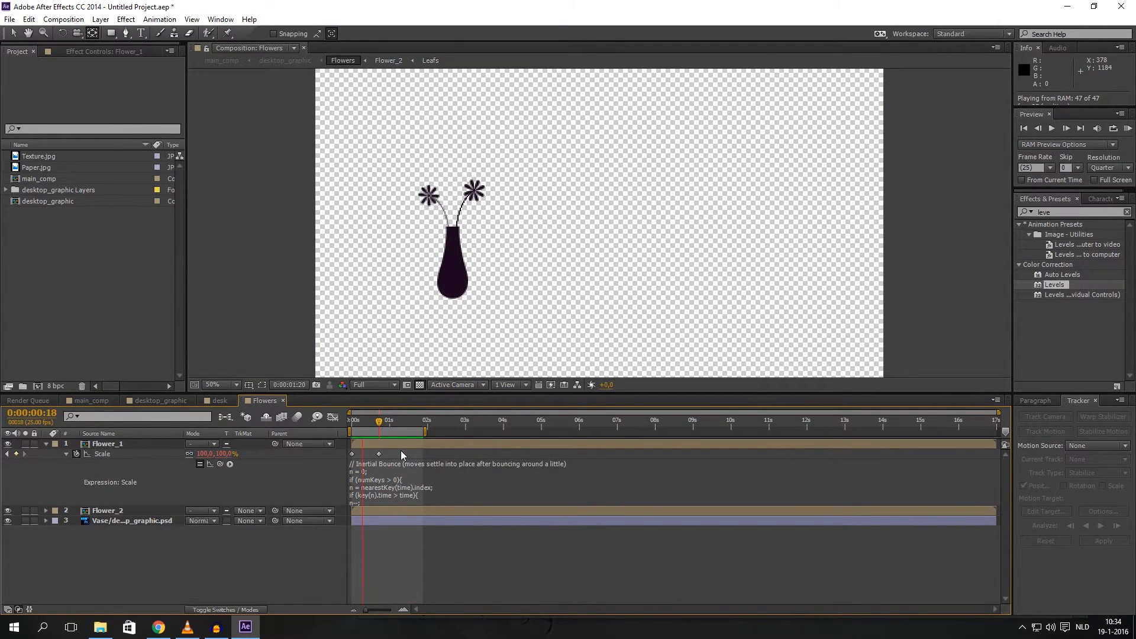
key("space")
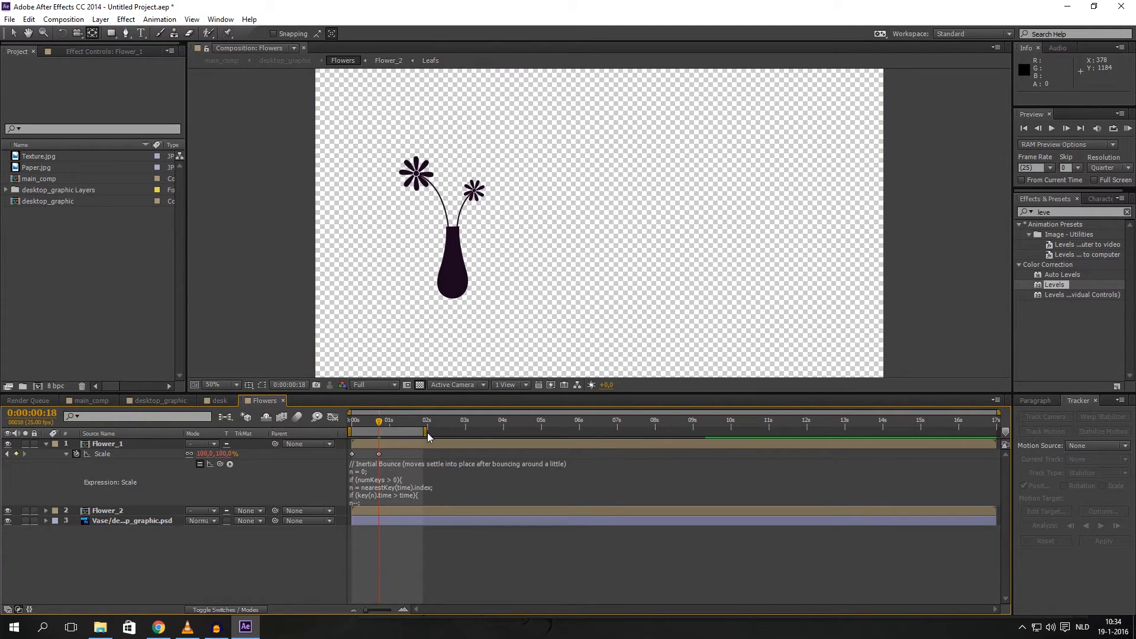
Move Flower_1's second scale keyframe earlier to about frame 13 and run a RAM preview of the faster growth
left_click(379, 454)
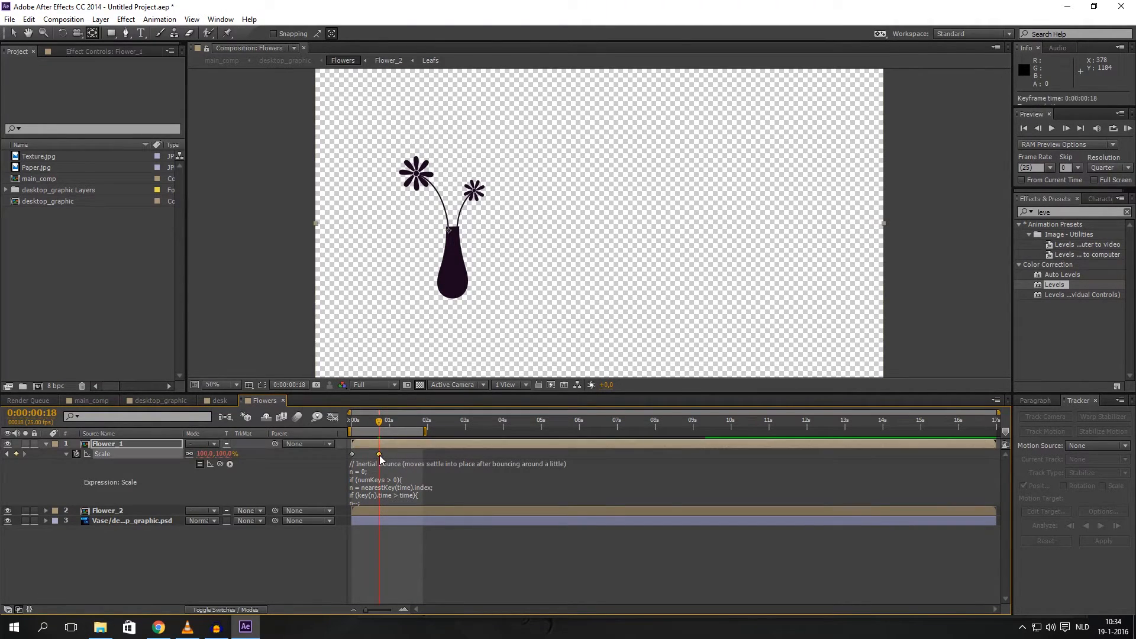
left_click_drag(379, 455, 372, 454)
left_click(45, 444)
key("KP_0")
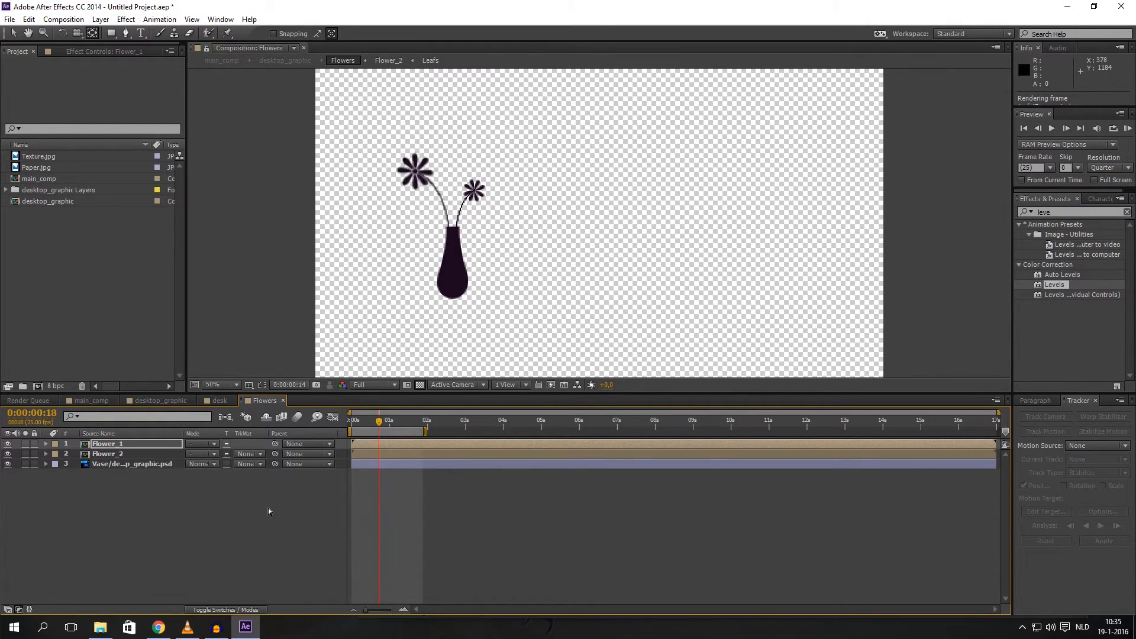
key("space")
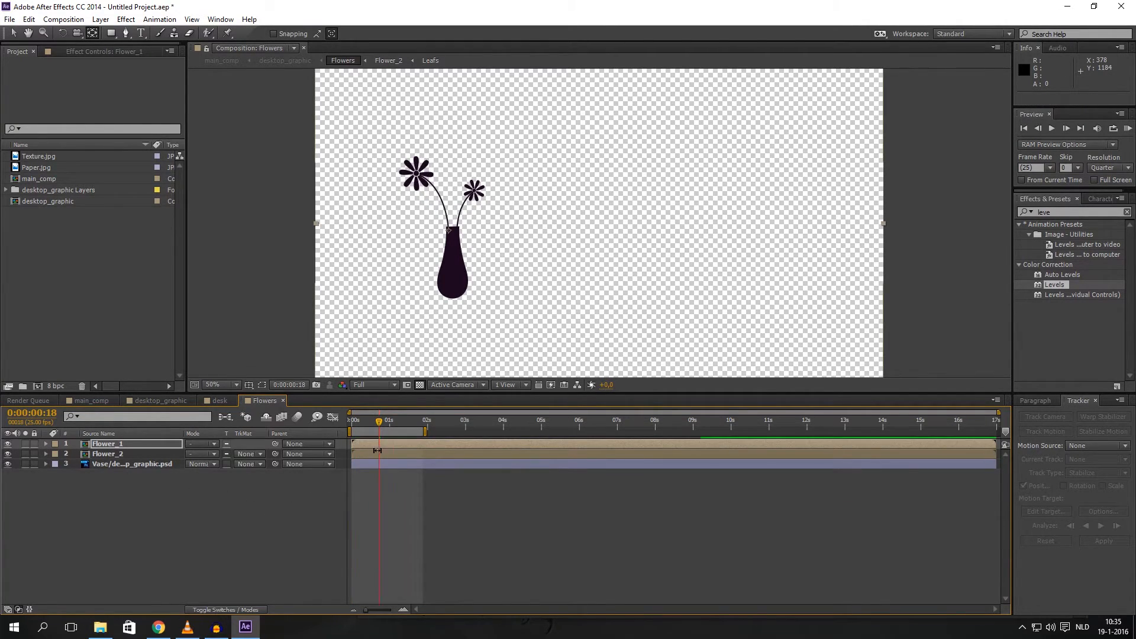
Copy all of Flower_1's transform properties, including both scale keyframes and the bounce expression
left_click(45, 443)
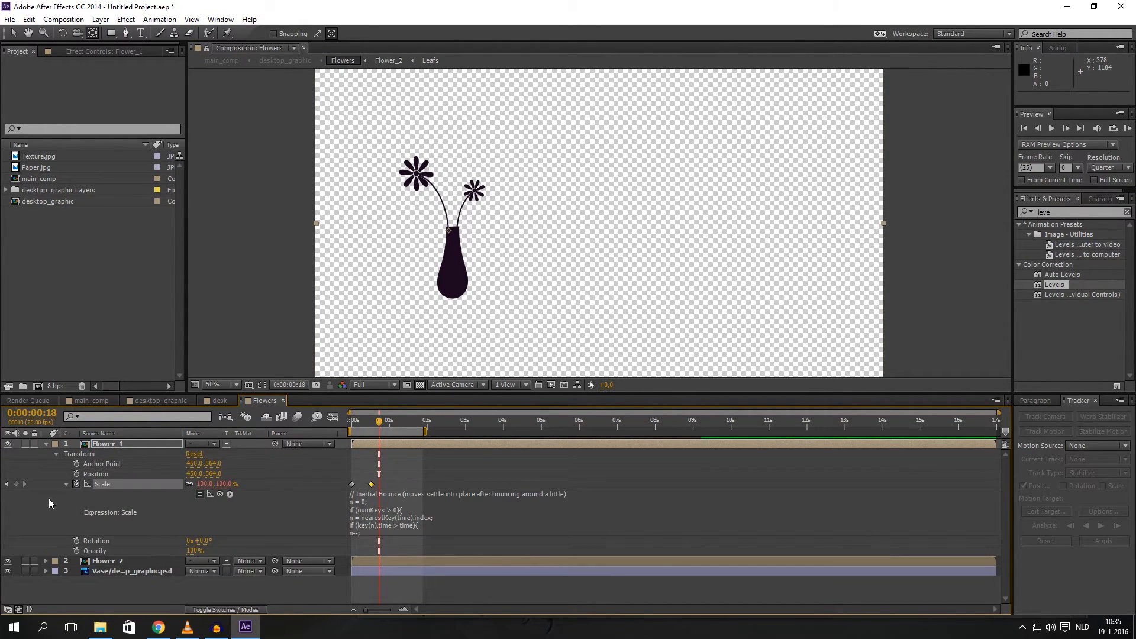
left_click(66, 484)
left_click_drag(472, 496, 287, 469)
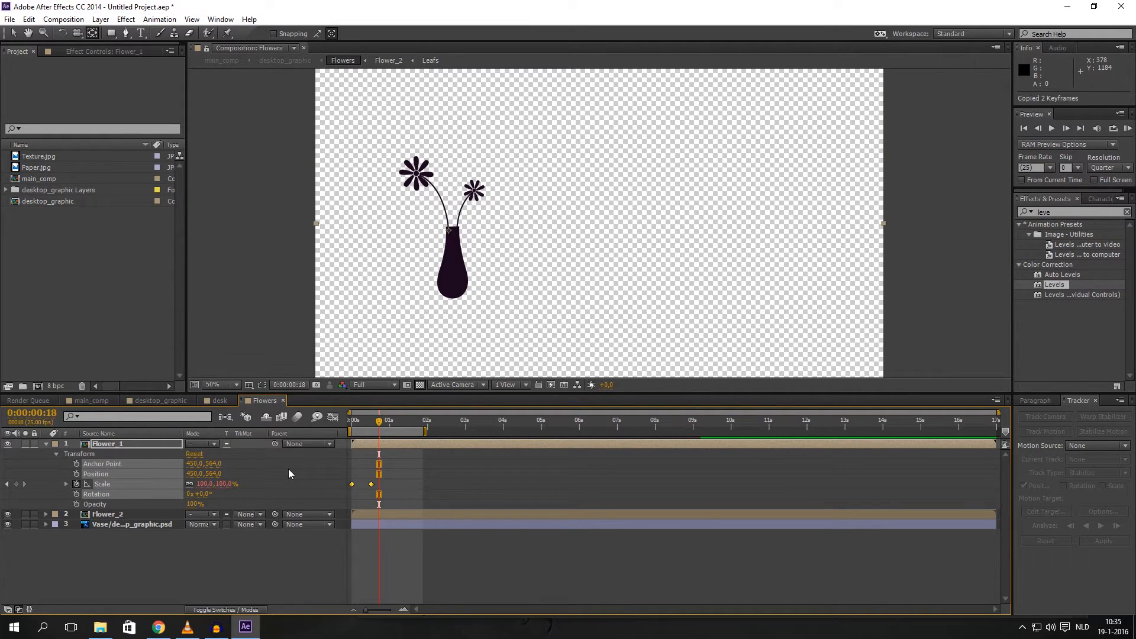
left_click(349, 492)
left_click_drag(403, 503, 26, 448)
key("ctrl+c")
Paste the copied transform properties and scale keyframes onto Flower_2's transform properties at frame 18
left_click(47, 514)
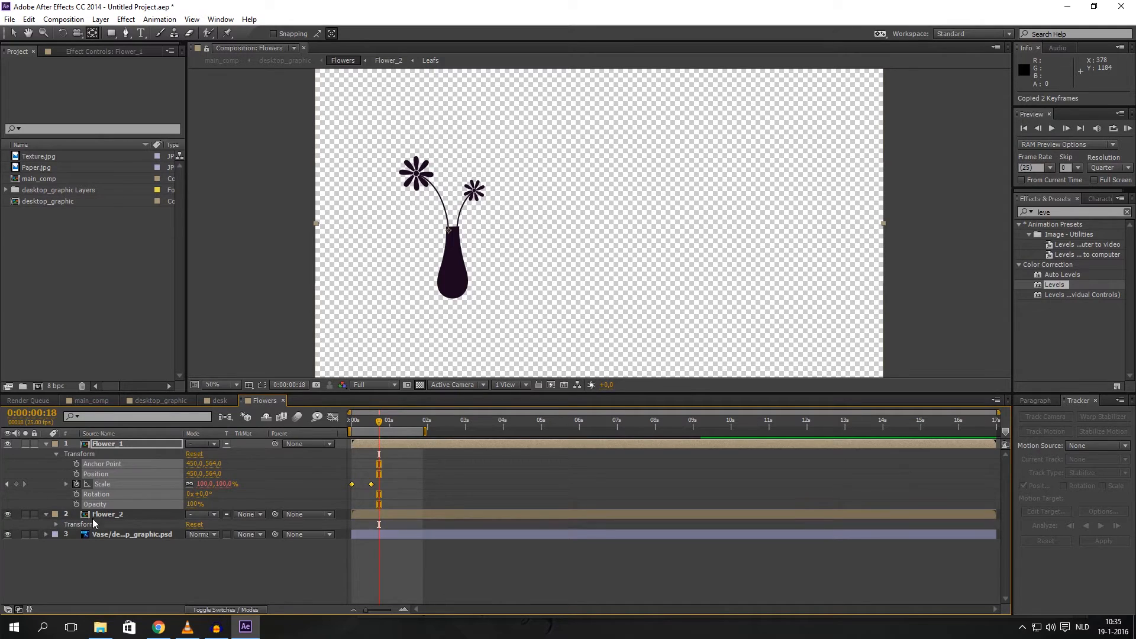
left_click(55, 523)
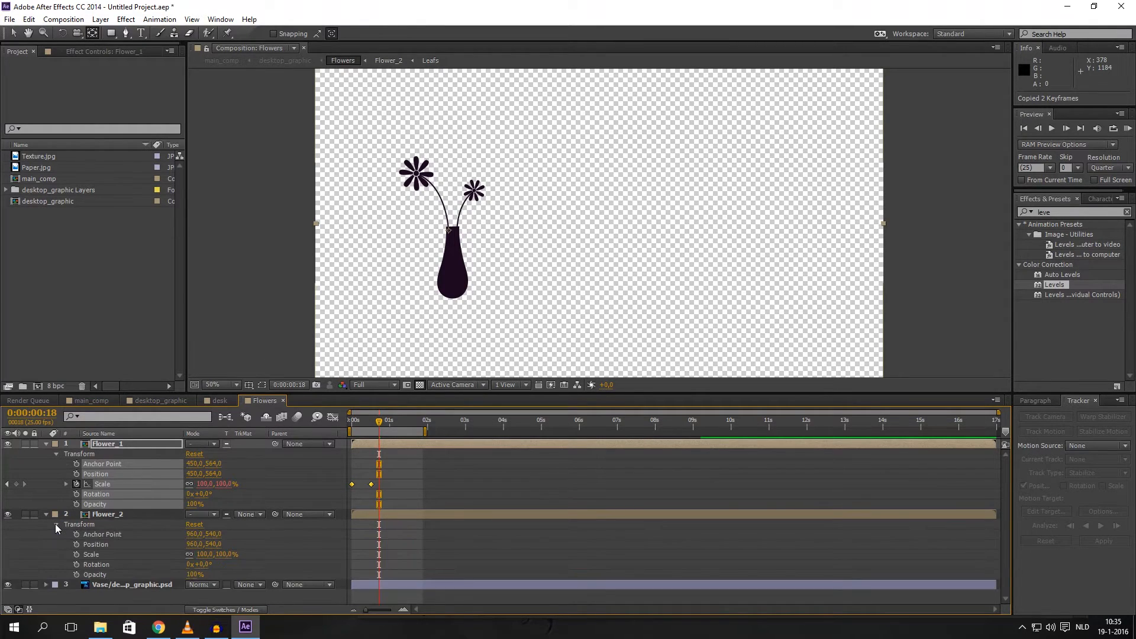
left_click(368, 557)
left_click_drag(429, 577, 41, 520)
key("ctrl+v")
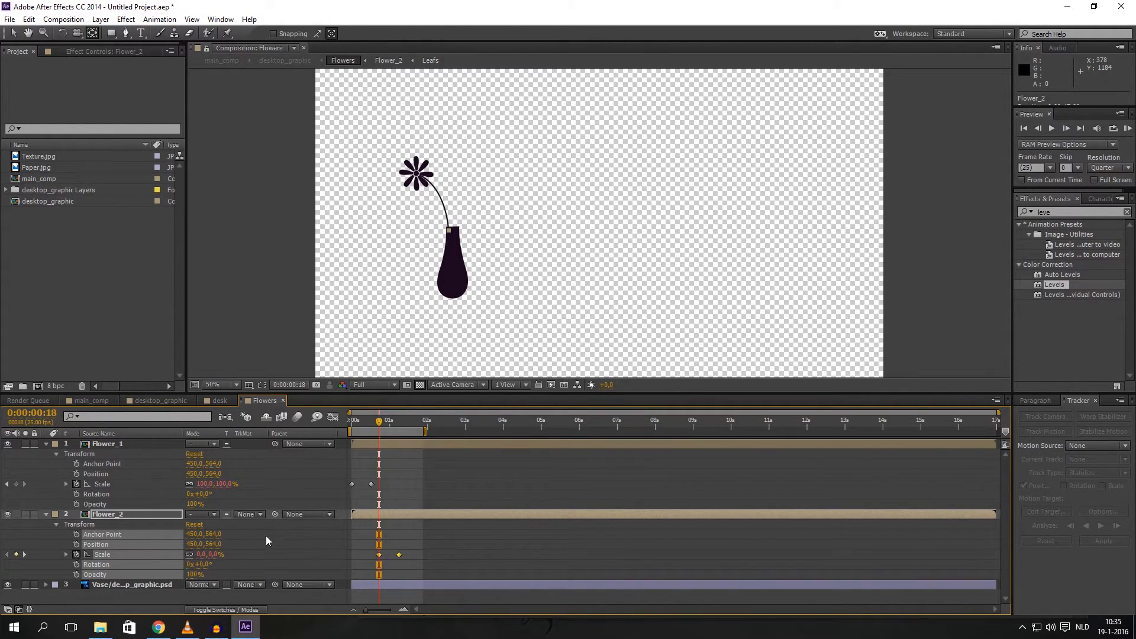
Move Flower_2's anchor point to the base of its stem at the vase's mouth, at about 476, 556
left_click_drag(354, 422, 320, 436)
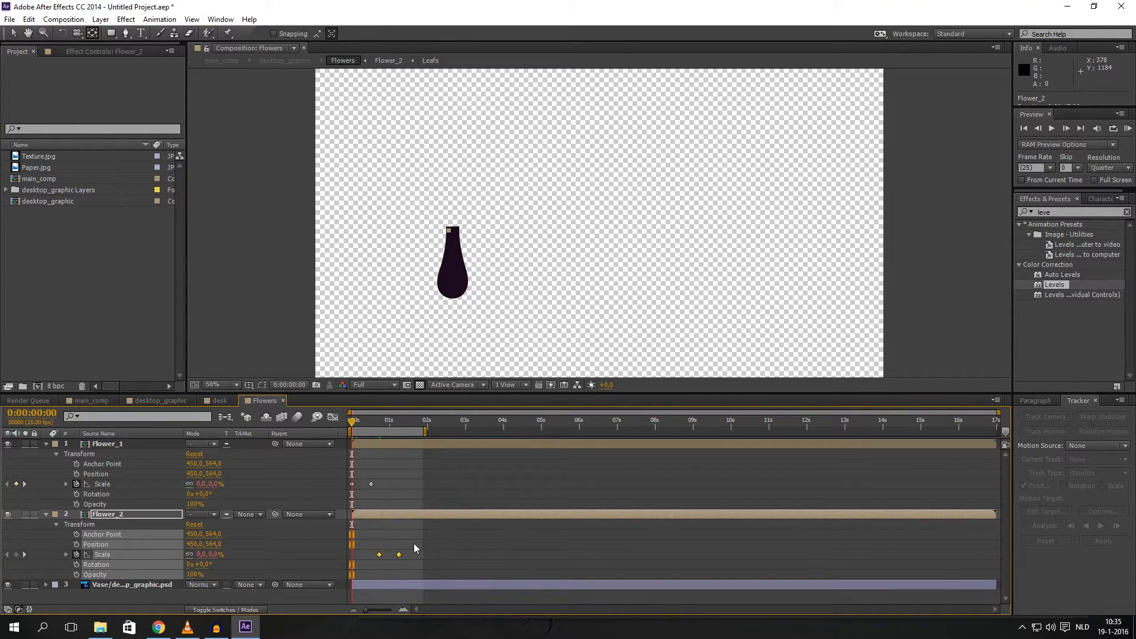
left_click(409, 420)
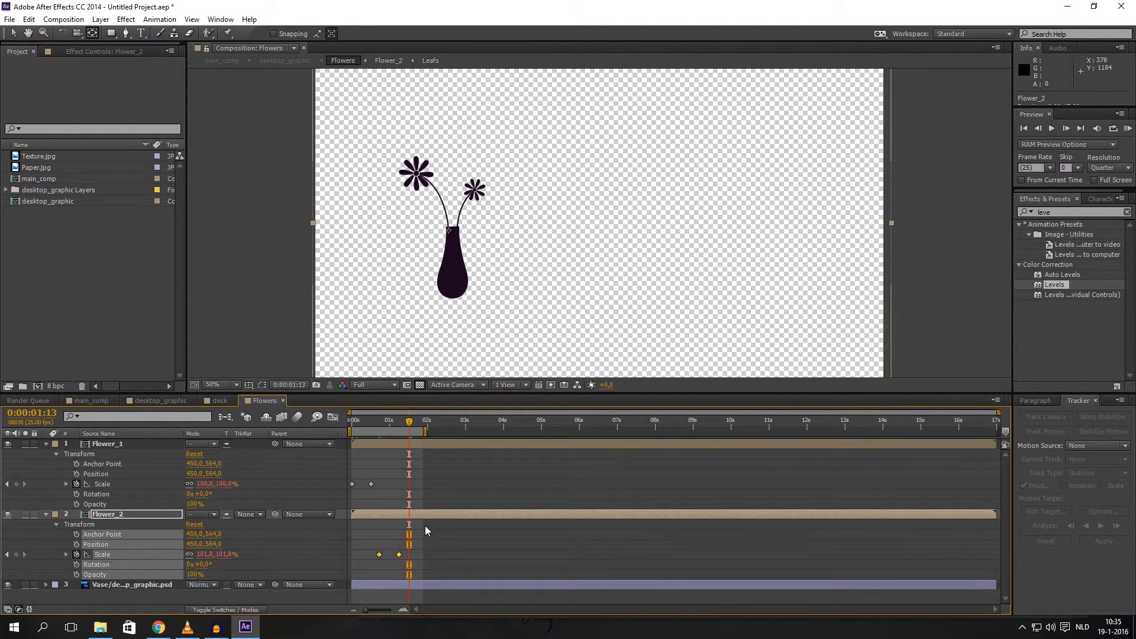
left_click(422, 517)
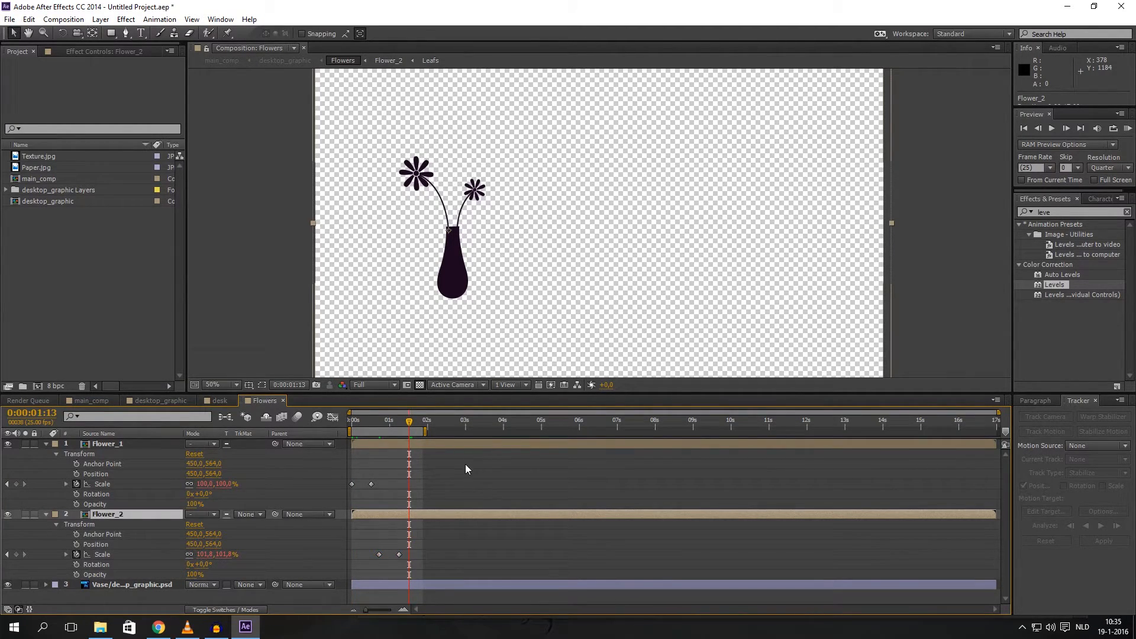
left_click_drag(449, 230, 458, 229)
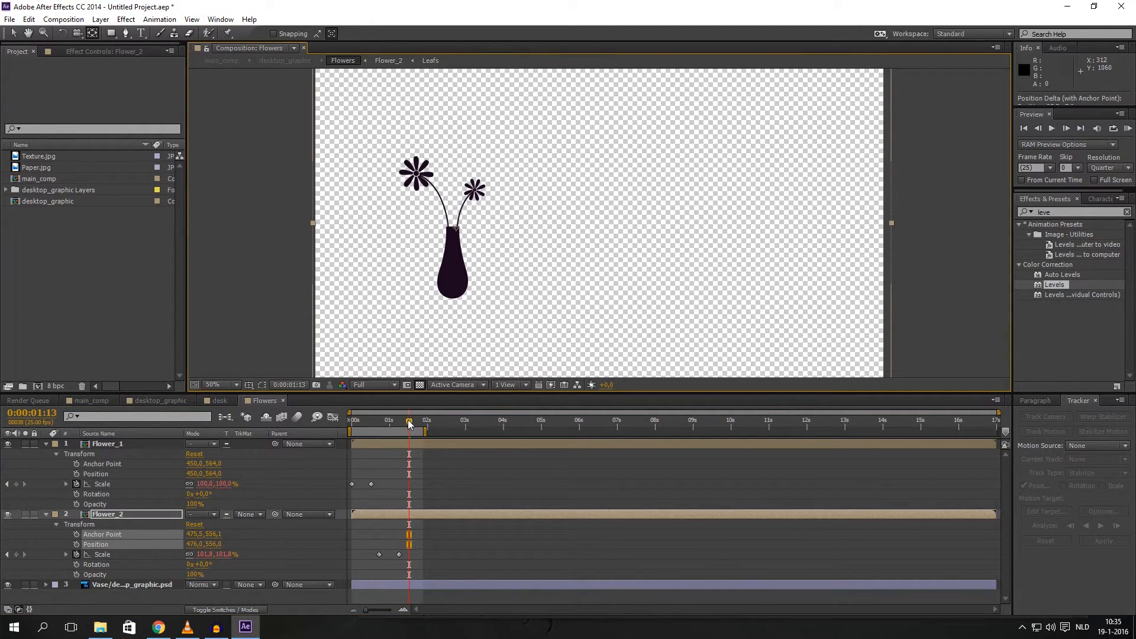
Shift the Flower_2 layer about 12 frames earlier so its growth starts shortly after Flower_1's, and scrub through the result
left_click_drag(409, 423, 366, 421)
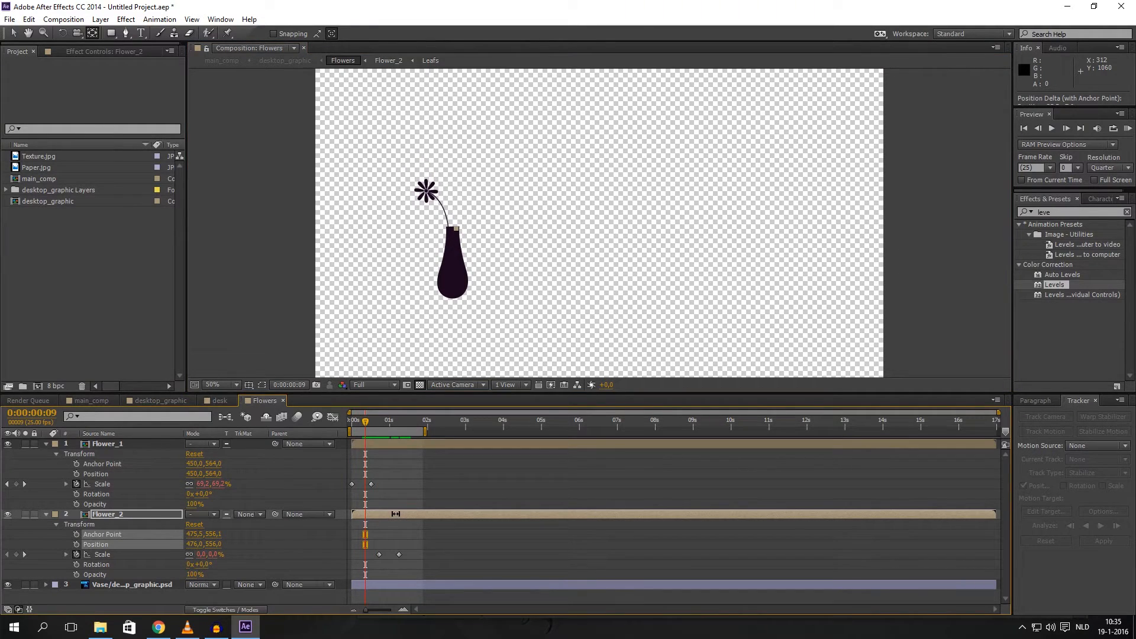
left_click_drag(398, 514, 389, 513)
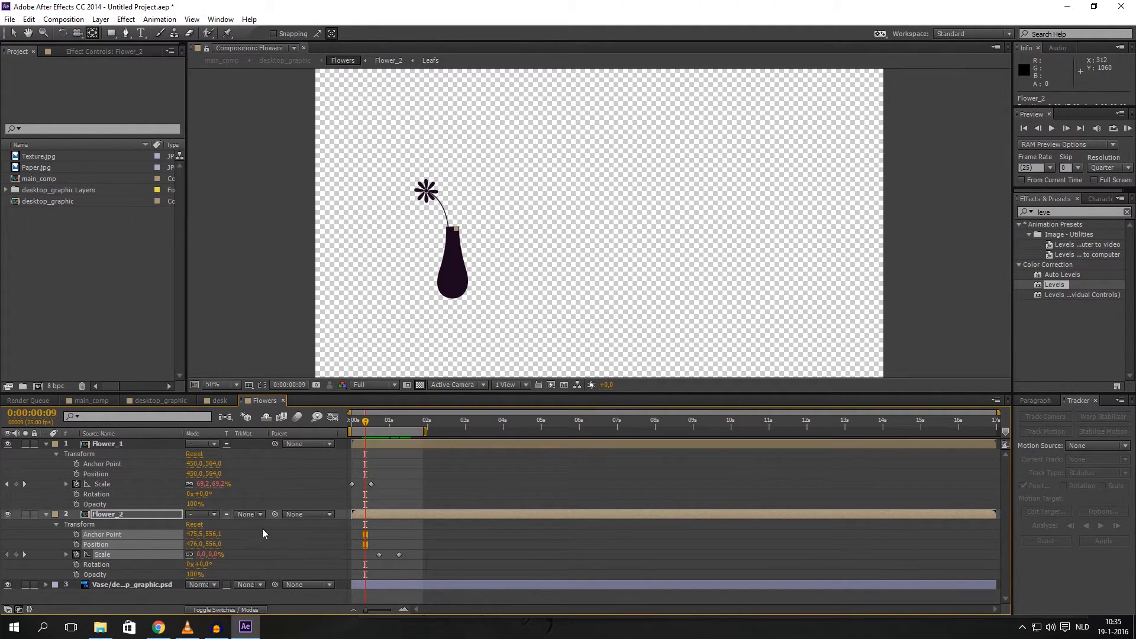
key("v")
left_click(400, 546)
left_click(396, 513)
left_click_drag(427, 512, 413, 513)
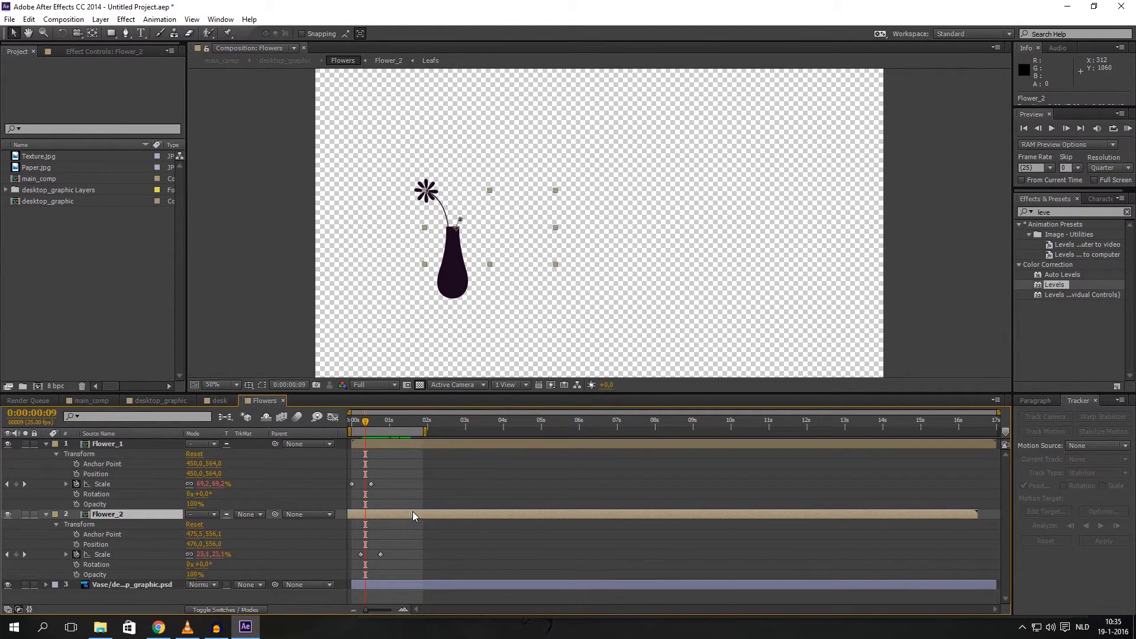
left_click_drag(366, 421, 403, 426)
Collapse both flowers' properties and move the vase layer's anchor point to the vase's bottom centre
left_click(46, 513)
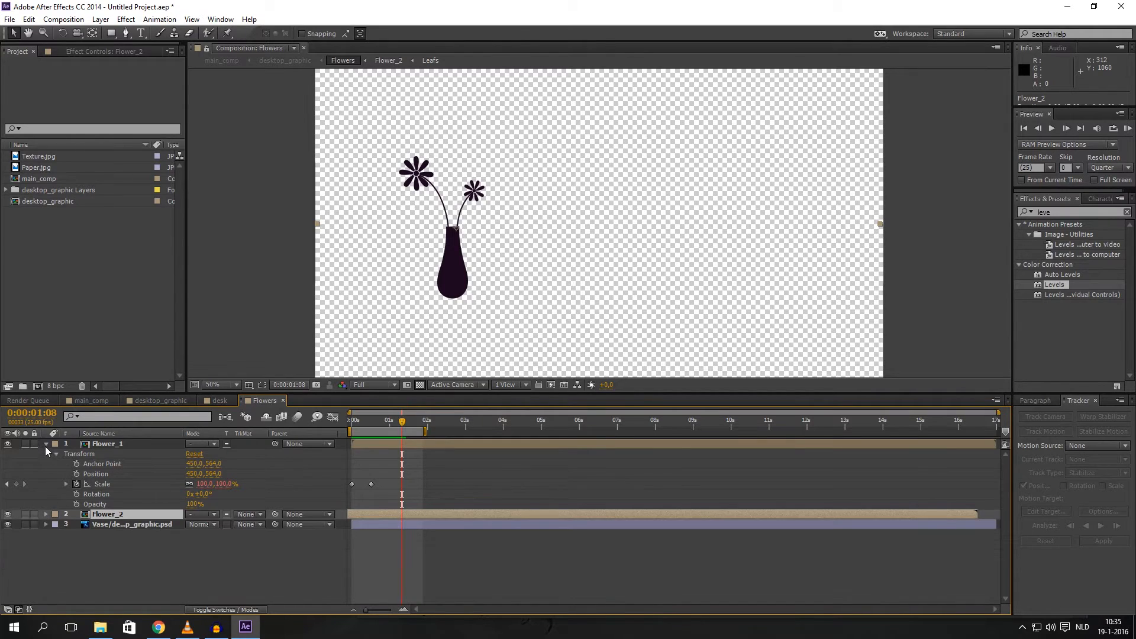
left_click(45, 445)
left_click(124, 465)
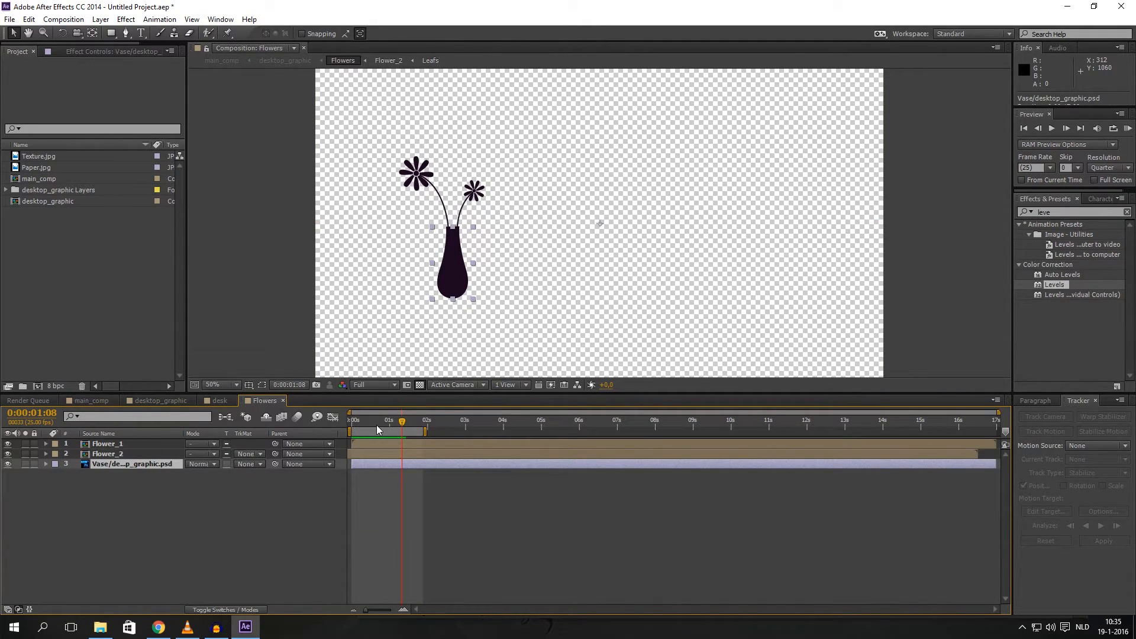
key("y")
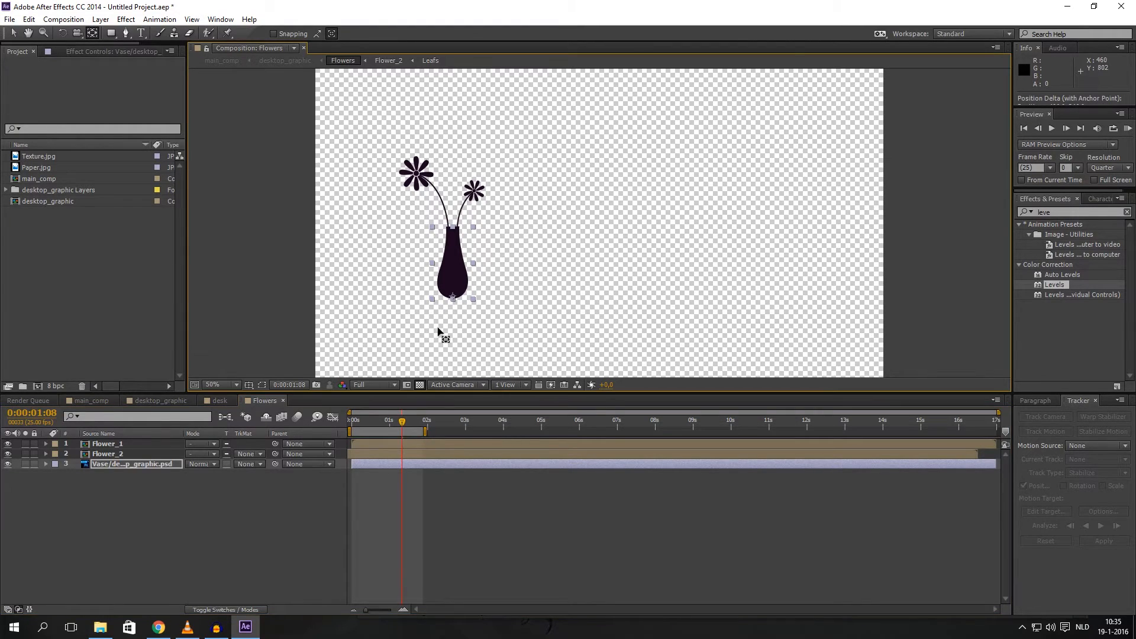
Return to the first frame and scrub the reference video back to the moment the vase grows in
left_click(394, 422)
left_click_drag(389, 426, 342, 421)
key("alt+Tab")
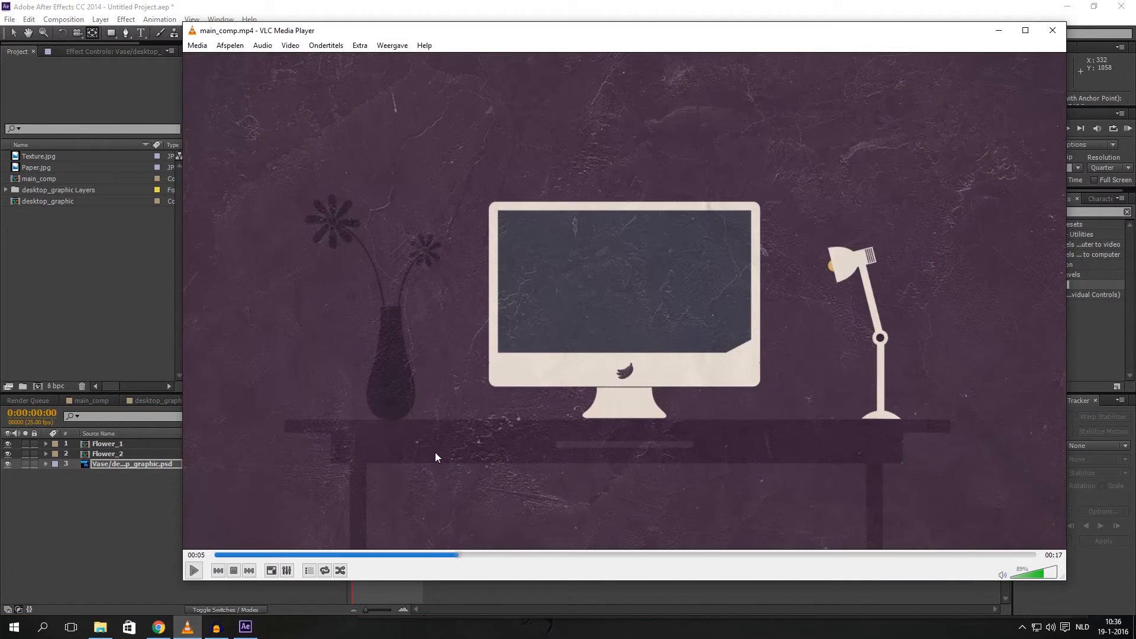
left_click_drag(449, 552, 400, 556)
key("alt+Tab")
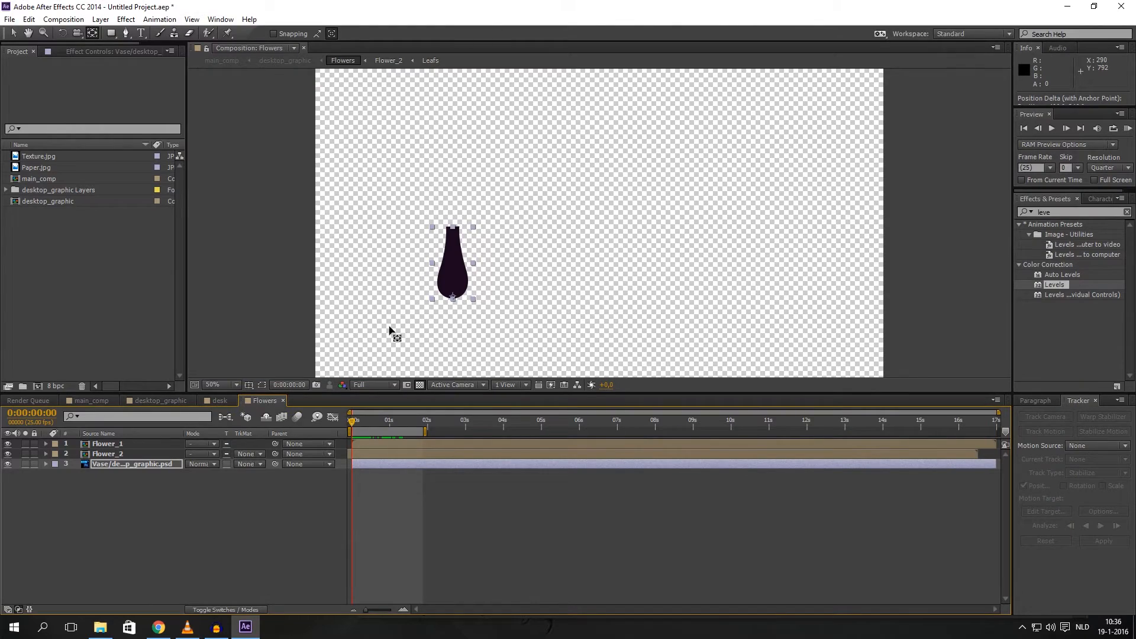
Keyframe the vase layer's scale from 0% at frame 0 to 100% at frame 11
key("s")
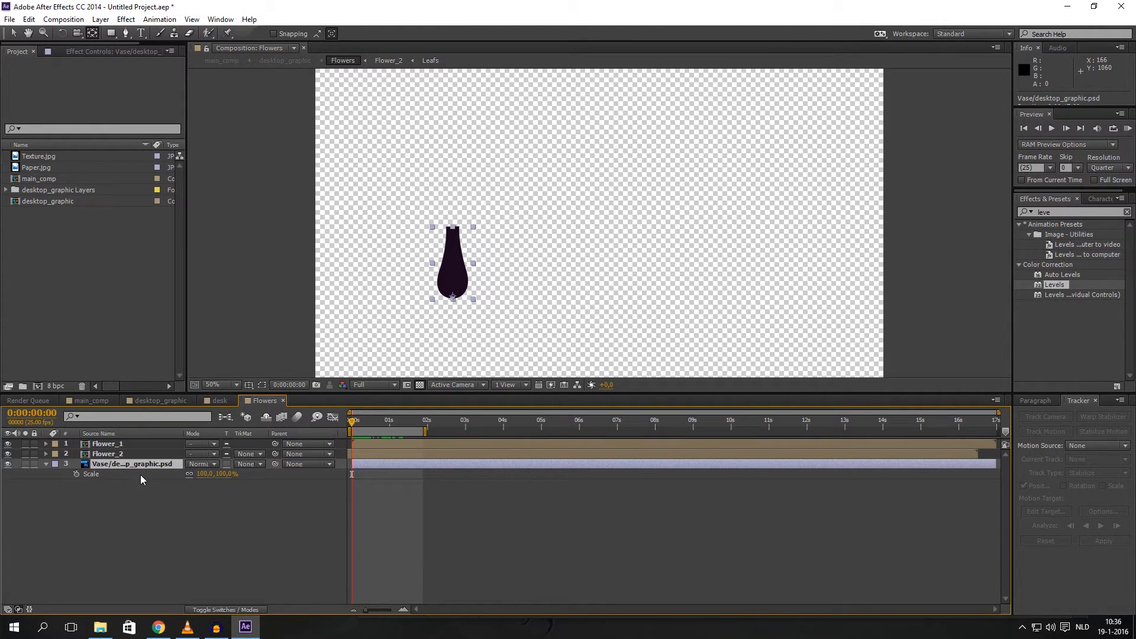
left_click(76, 474)
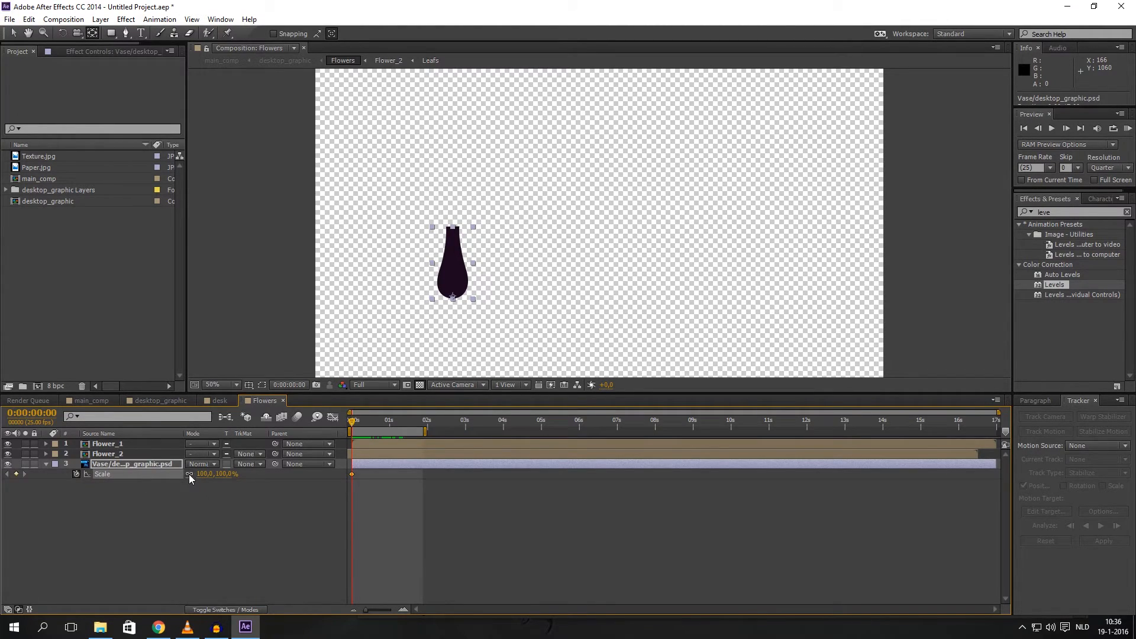
left_click_drag(203, 474, 173, 482)
left_click(202, 474)
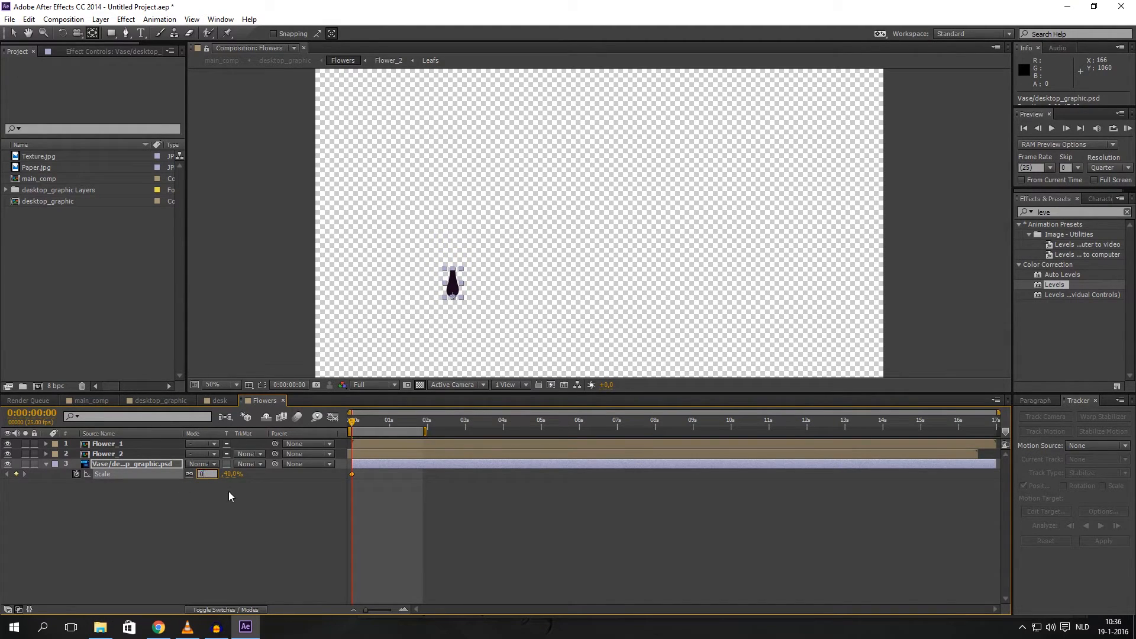
type("0")
key("Return")
left_click_drag(350, 431, 368, 427)
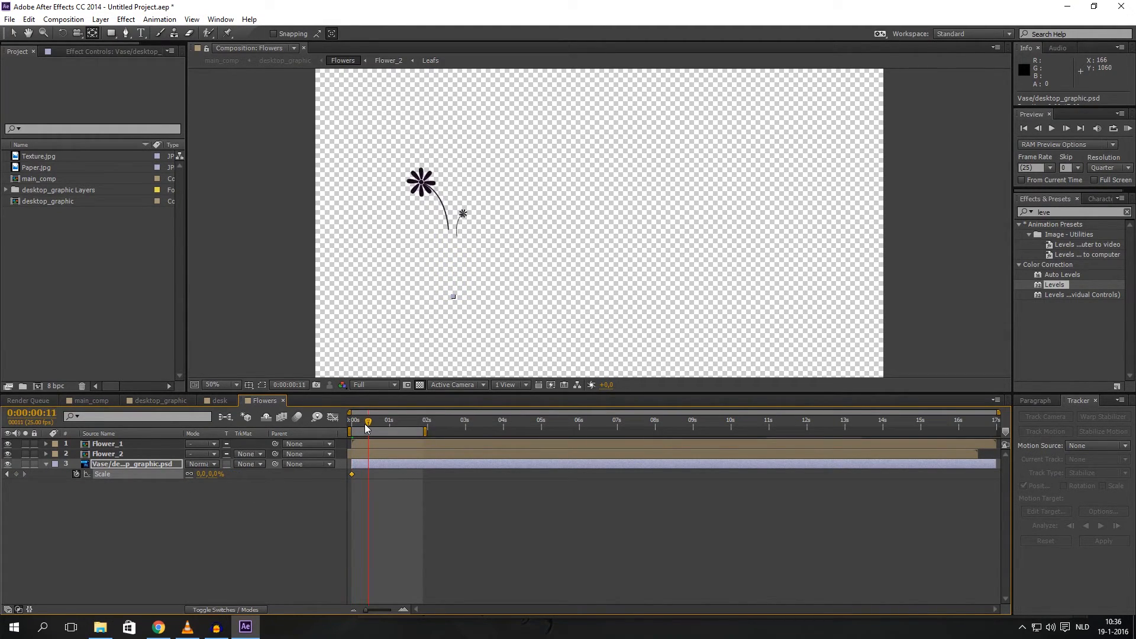
left_click(211, 474)
type("100")
key("Return")
Shift the Flower_1 and Flower_2 layers together about 11 frames later so they grow after the vase, and scrub through the result
left_click(388, 454)
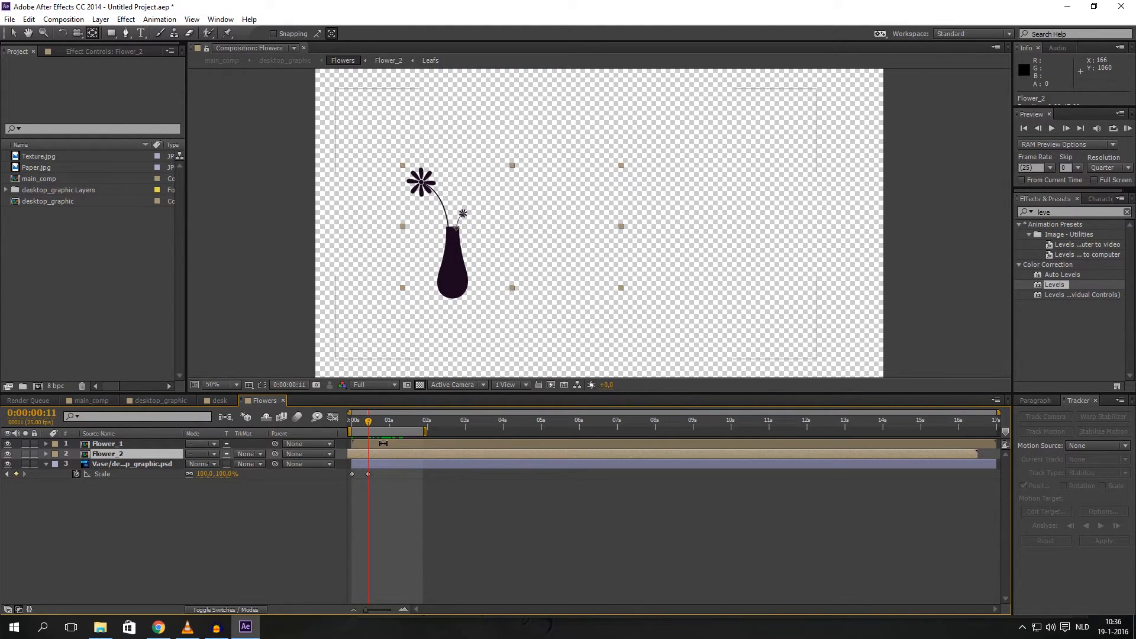
left_click(382, 443, "shift")
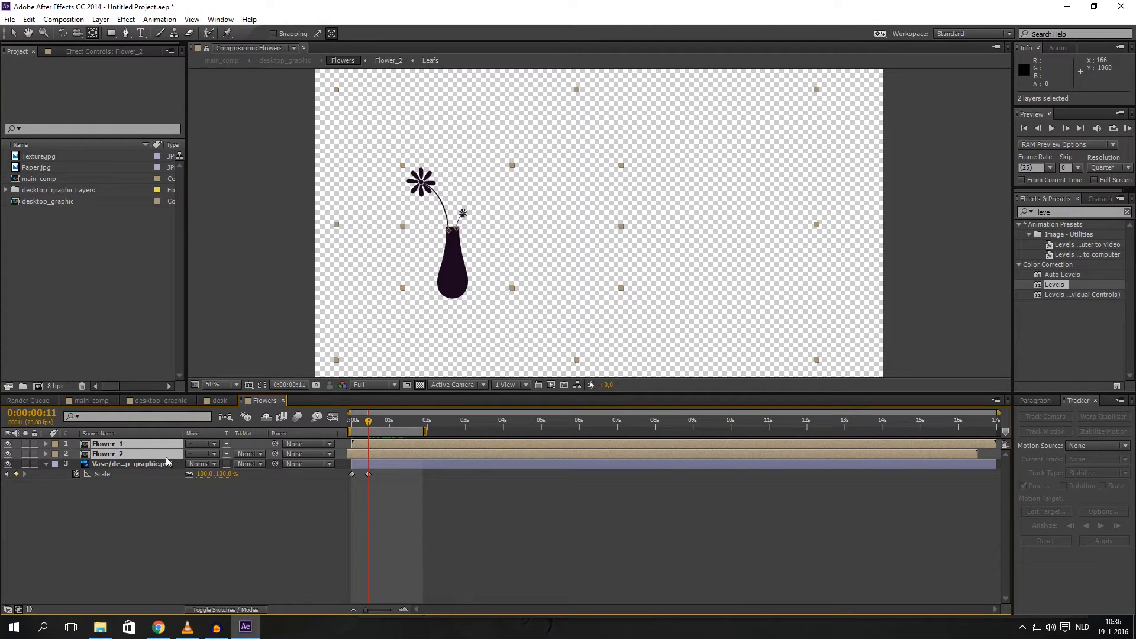
key("v")
mouse_move(362, 456)
left_mouse_down()
mouse_move(374, 457)
mouse_move(346, 425)
mouse_move(384, 424)
mouse_move(364, 425)
mouse_move(381, 456)
left_mouse_up()
mouse_move(354, 420)
left_mouse_down()
mouse_move(393, 422)
mouse_move(368, 421)
left_mouse_up()
Copy the Inertial Bounce expression from Flower_2's scale property and collapse that layer again
left_click(378, 463)
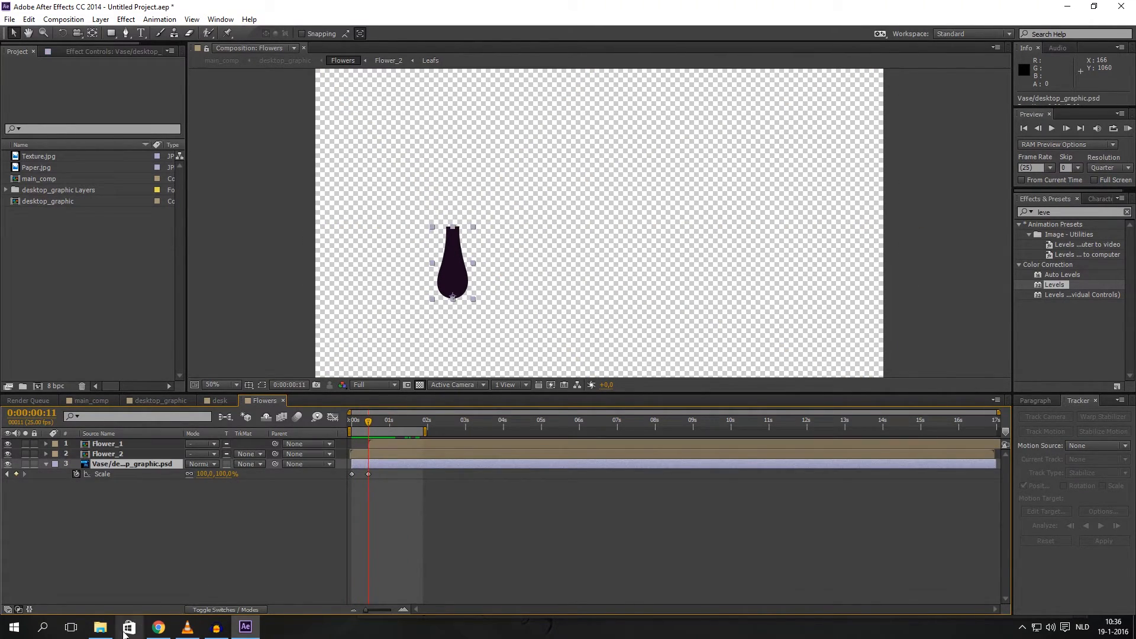
left_click(45, 454)
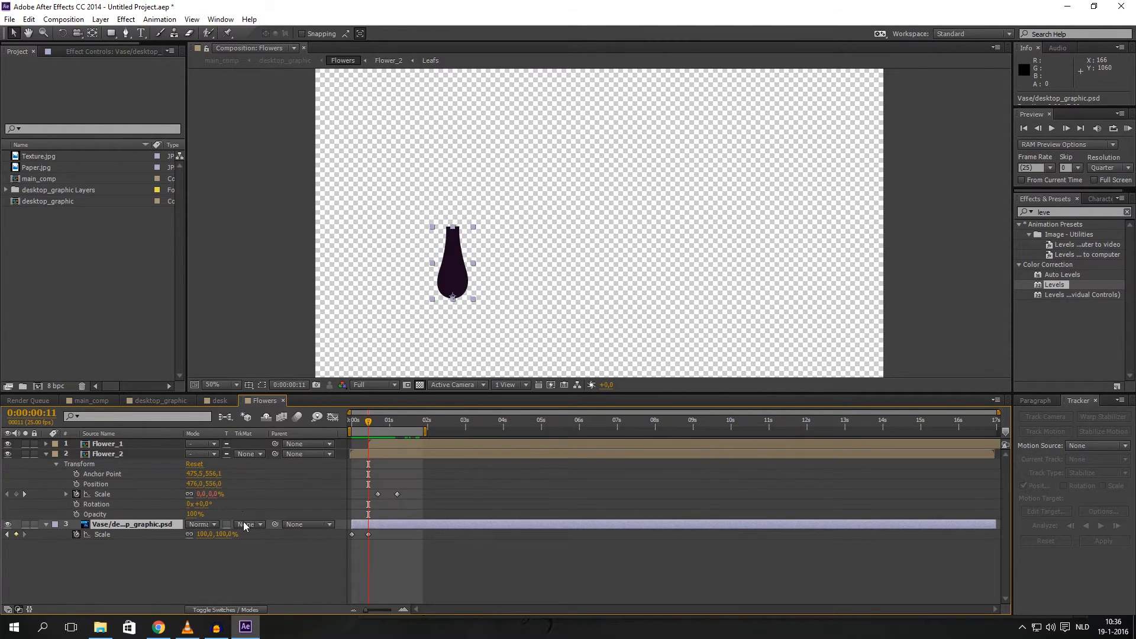
left_click(66, 494)
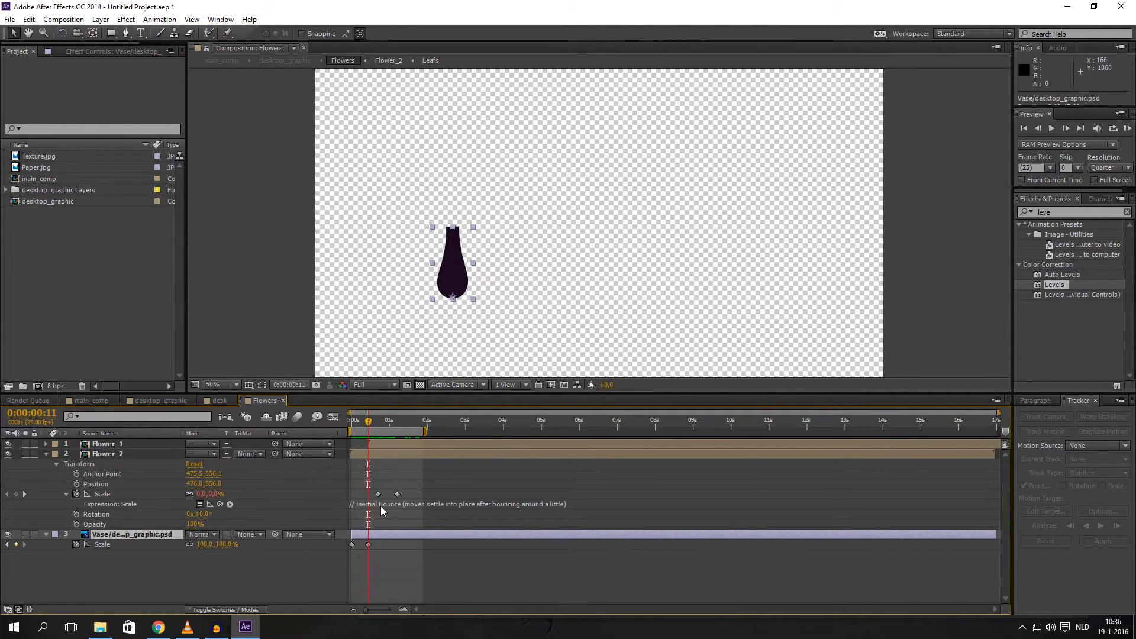
left_click(381, 506)
left_click(66, 494)
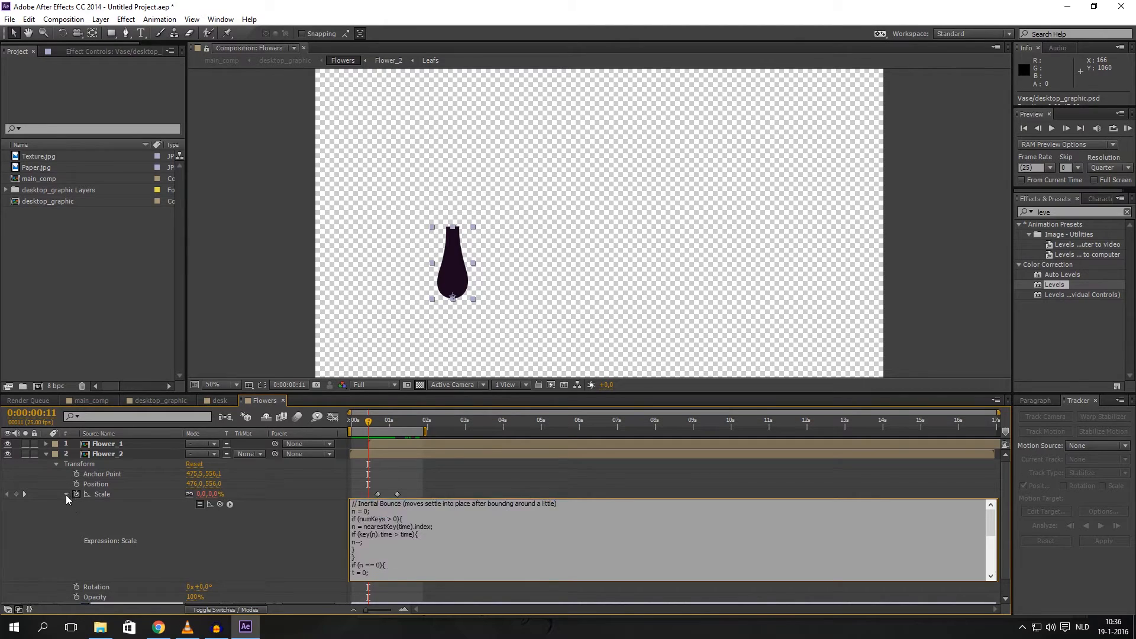
left_click(45, 454)
Paste the Inertial Bounce expression onto the vase layer's scale property and scrub through the animation
left_click(108, 467)
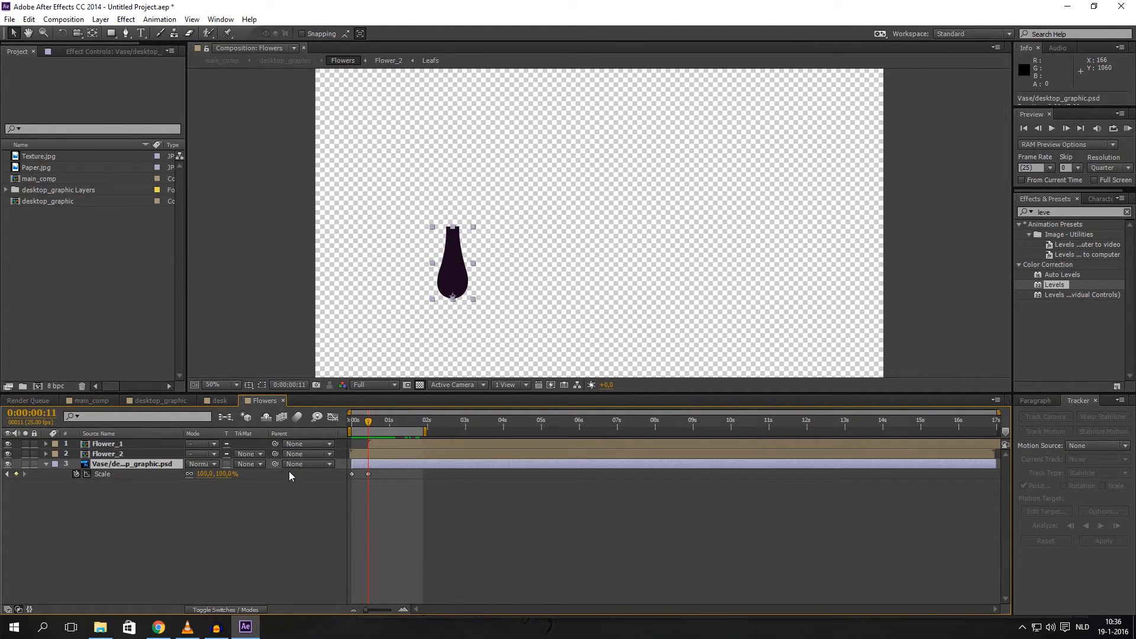
left_click(77, 474, "alt")
key("ctrl+v")
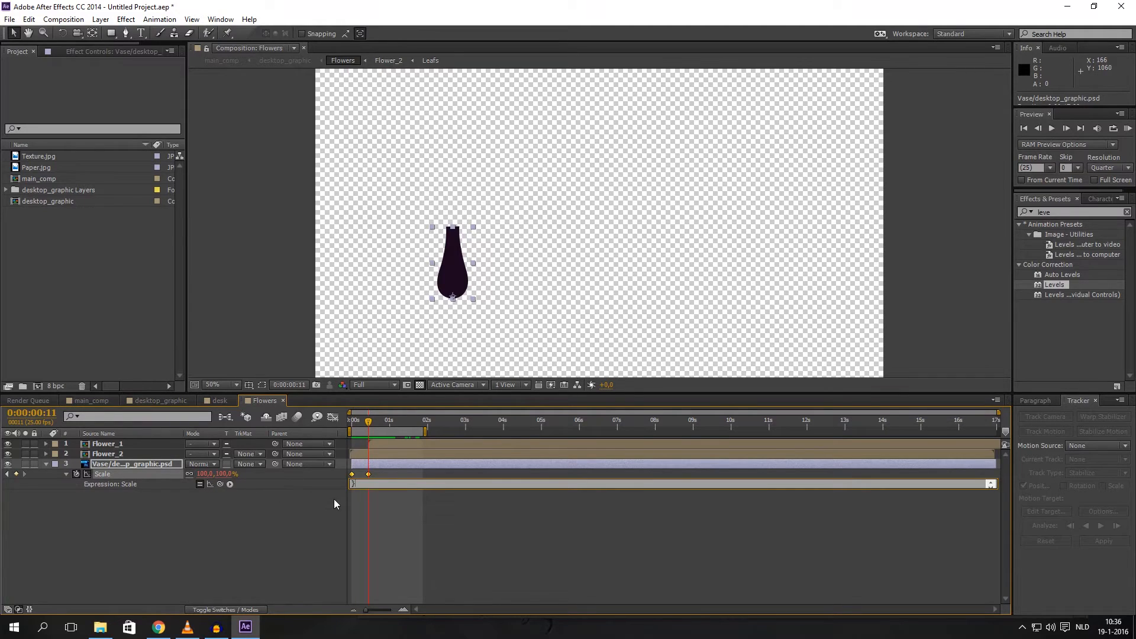
left_click(303, 538)
left_click_drag(374, 428, 420, 422)
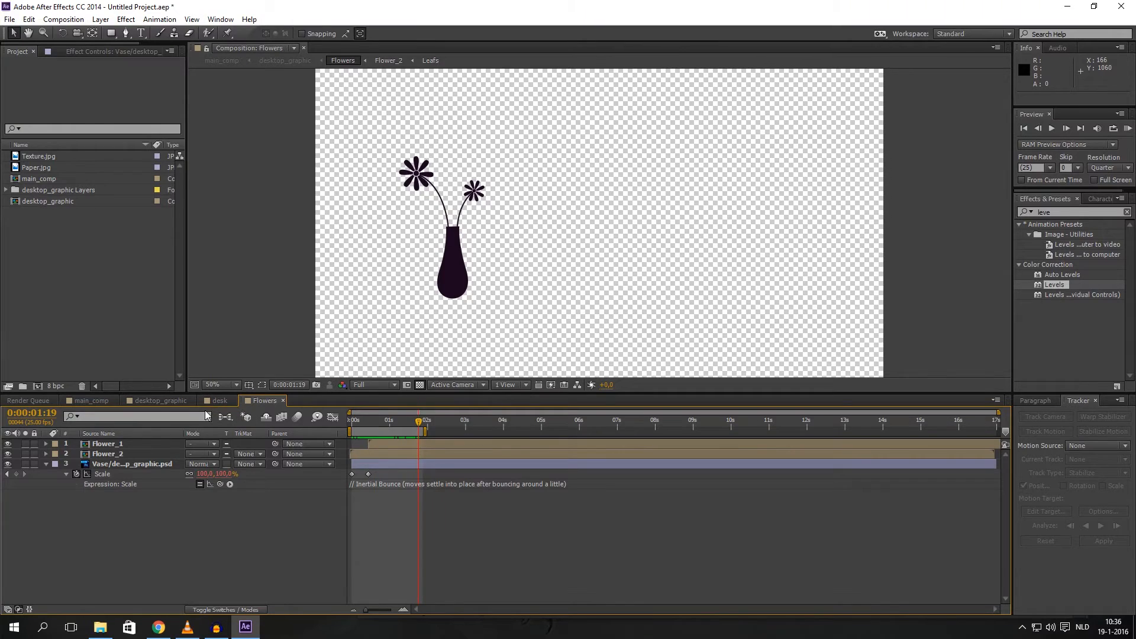
Shift the Flowers layer about 10 frames later in desktop_graphic and check the timing in main_comp
left_click(158, 403)
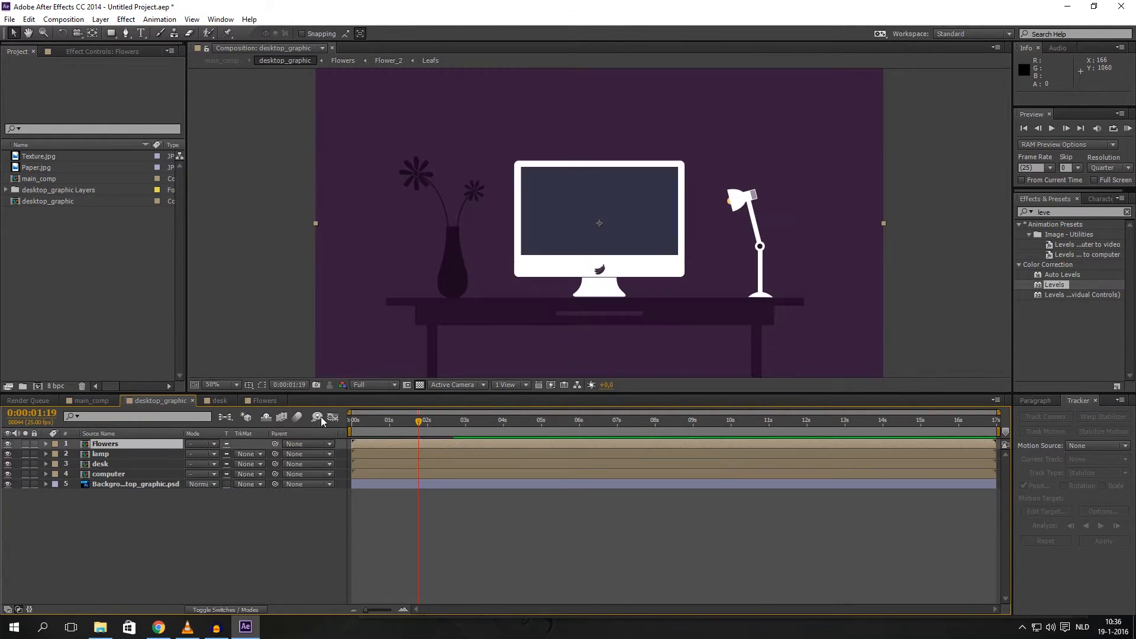
mouse_move(421, 424)
left_mouse_down()
mouse_move(443, 429)
mouse_move(349, 422)
mouse_move(445, 426)
mouse_move(344, 426)
mouse_move(393, 424)
mouse_move(353, 420)
mouse_move(387, 447)
mouse_move(353, 420)
mouse_move(435, 422)
left_mouse_up()
left_click(92, 401)
left_click(170, 402)
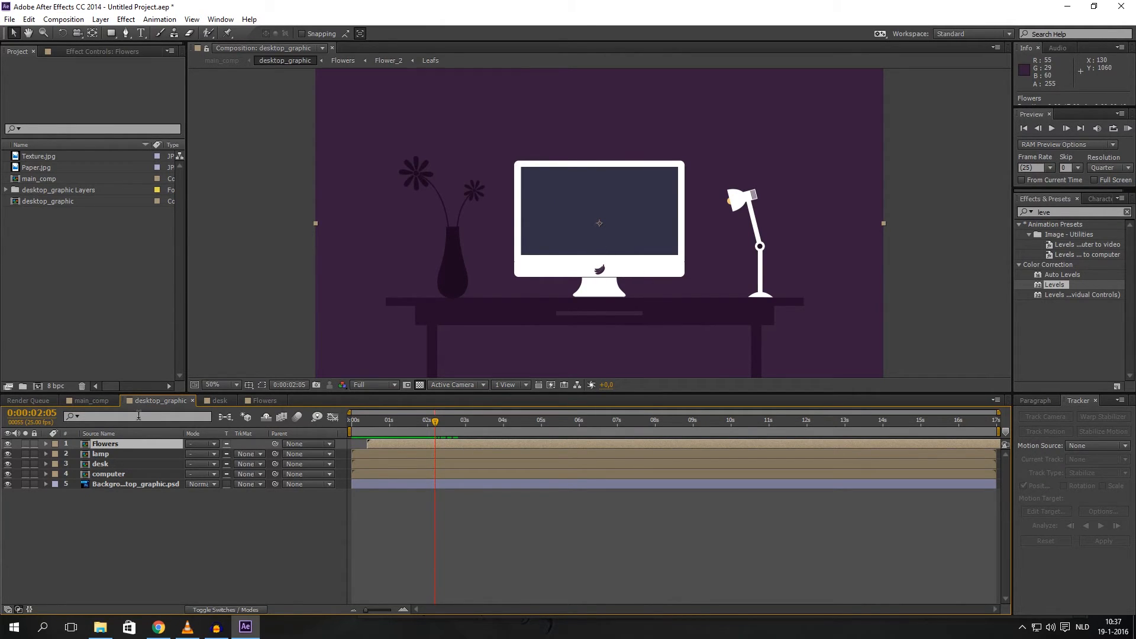
Open the computer composition at its first frame and briefly hide the Monitor layer to identify its part of the artwork
double_click(109, 474)
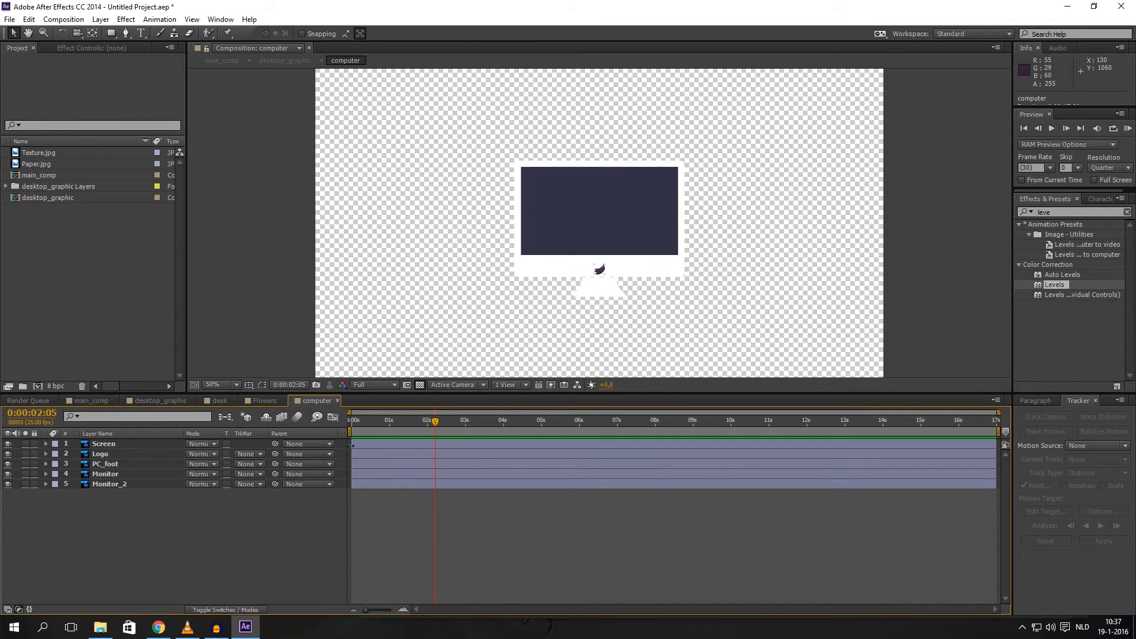
left_click_drag(434, 422, 407, 425)
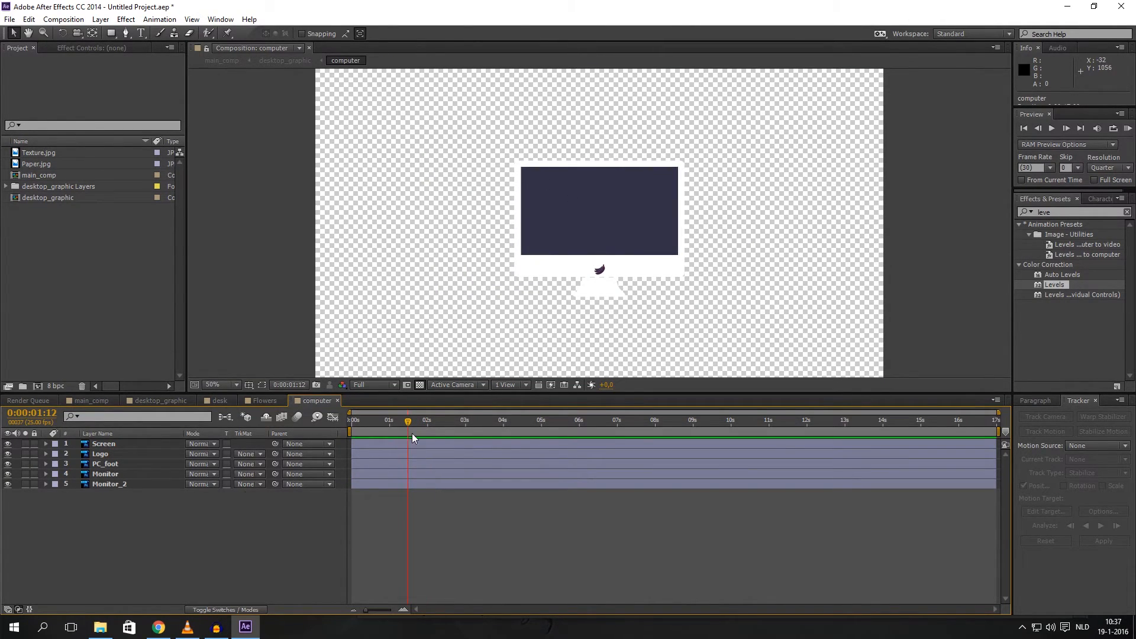
left_click_drag(390, 416, 342, 421)
left_click(108, 485)
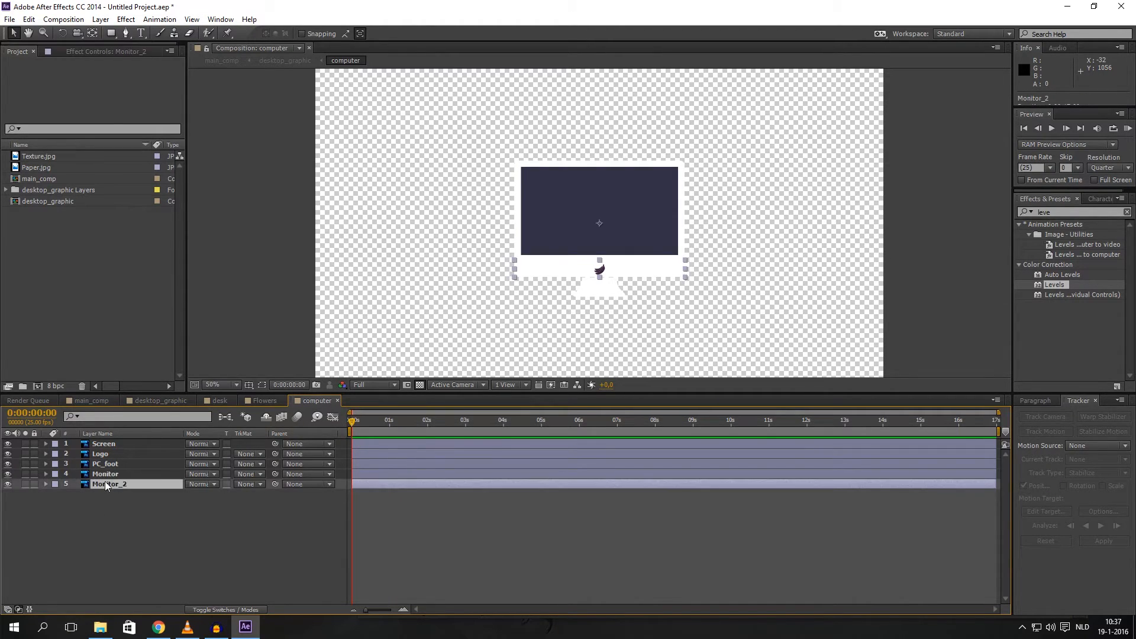
left_click(9, 475)
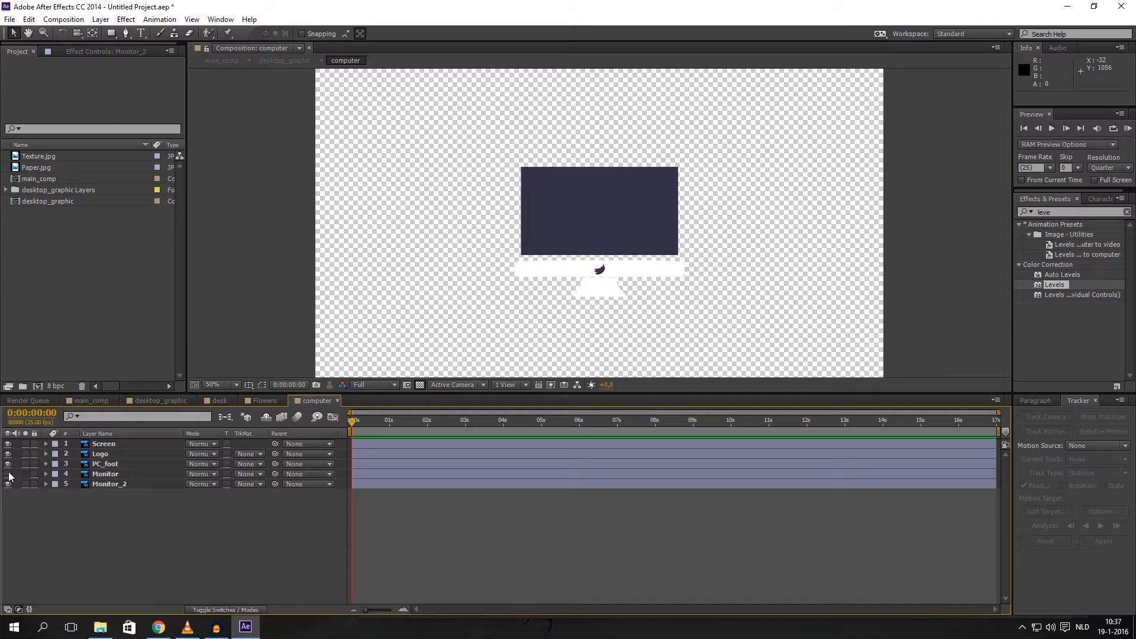
left_click(8, 474)
Reveal the scale of PC_foot, Monitor and Monitor_2 and try scaling the three layers together to 98%
left_click(103, 484)
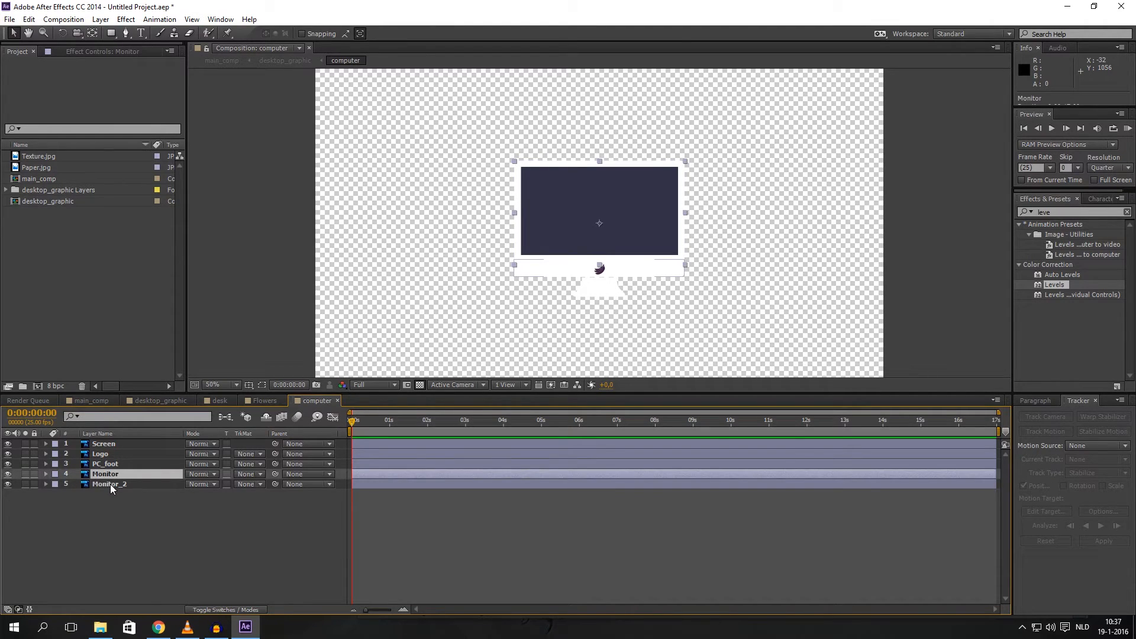
left_click(113, 466, "shift")
key("s")
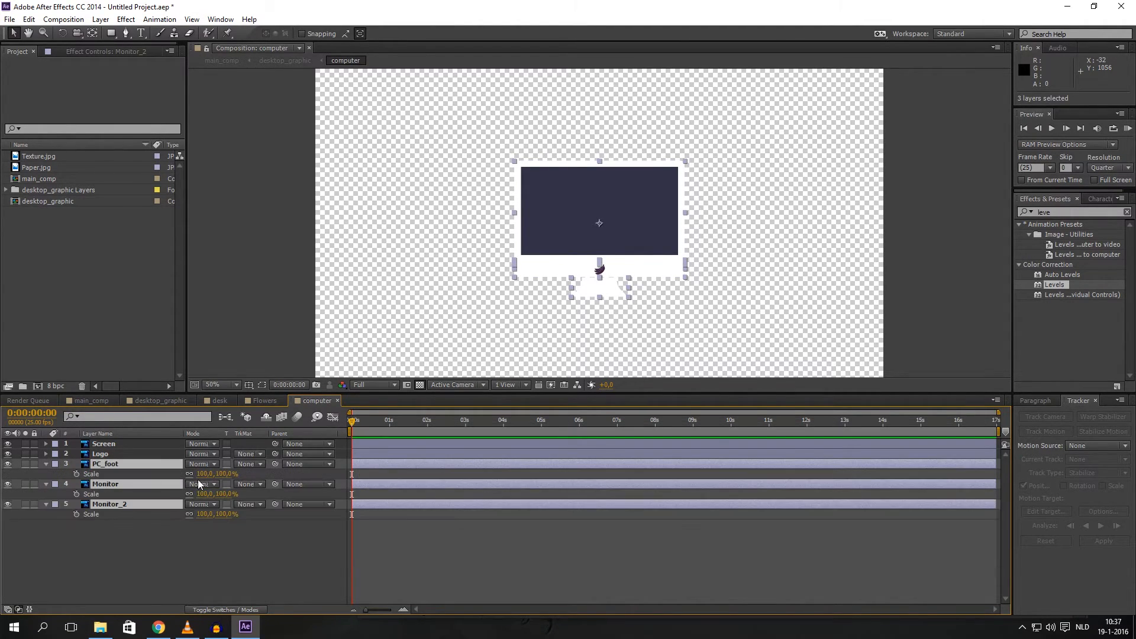
mouse_move(204, 474)
left_mouse_down()
mouse_move(188, 475)
mouse_move(205, 478)
left_mouse_up()
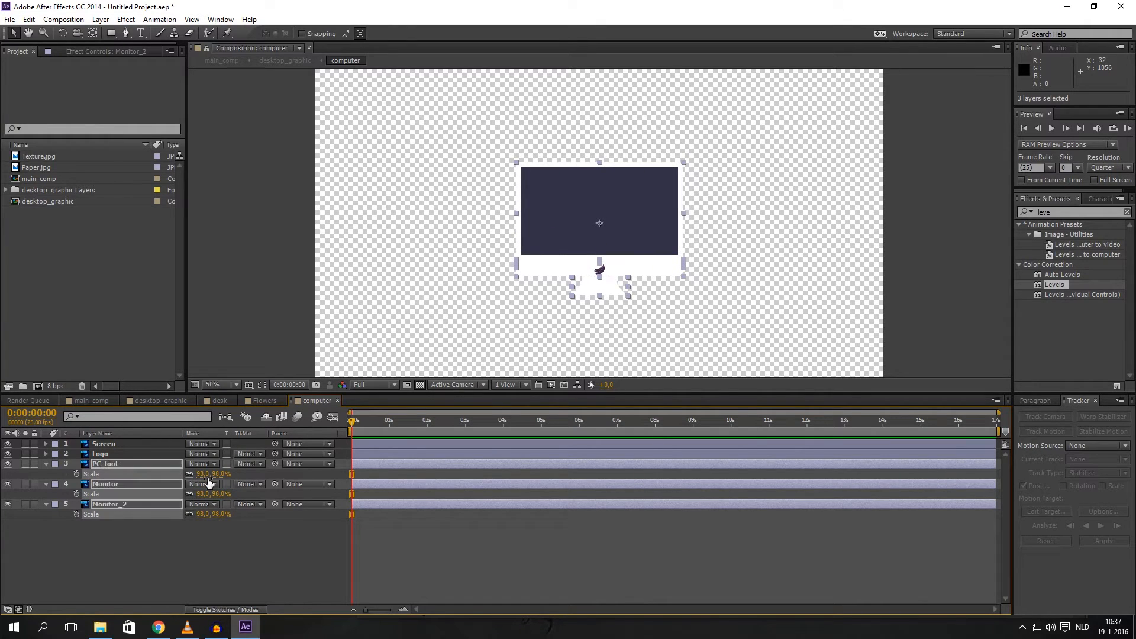
Replay the reference video around the 3 to 5 second mark to examine how the computer appears, and return to After Effects
left_click(187, 628)
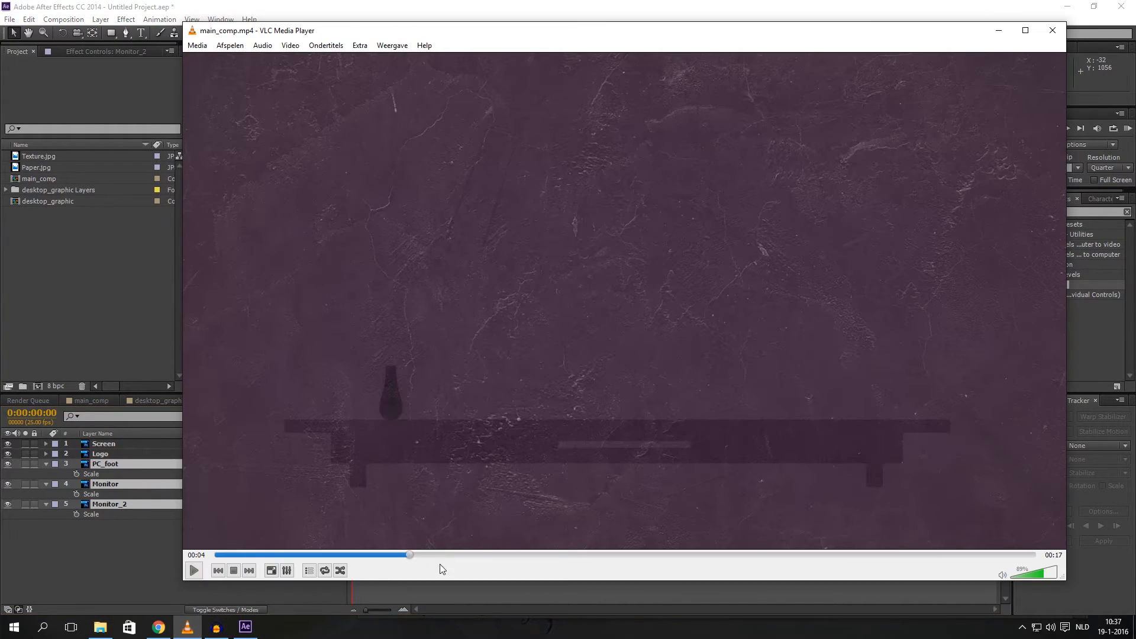
left_click(196, 571)
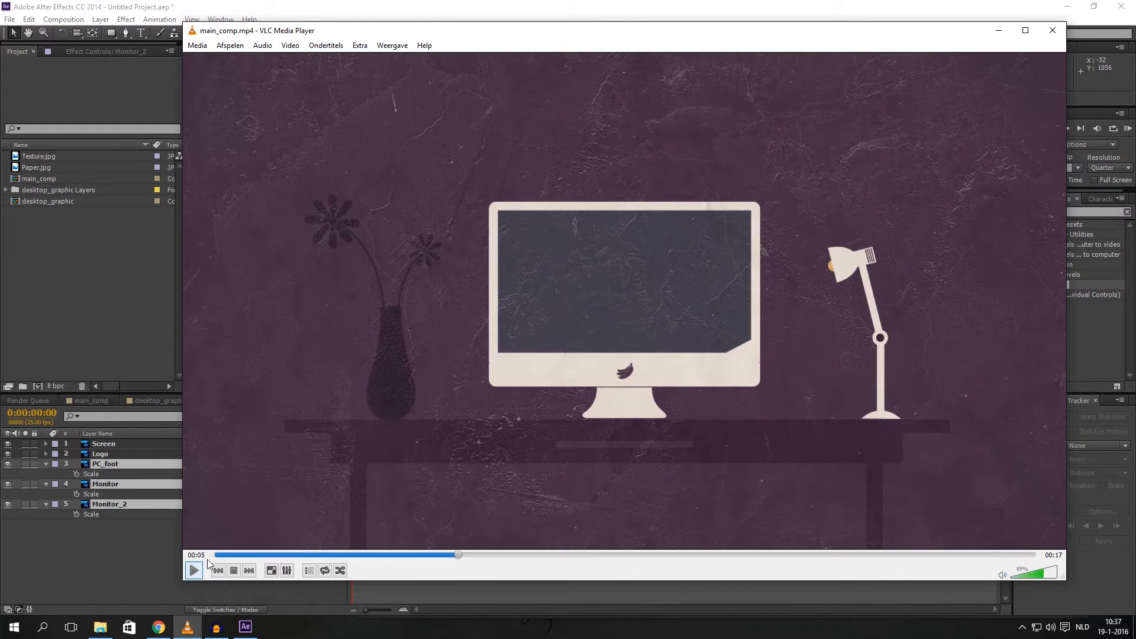
left_click(196, 571)
left_click_drag(448, 555, 396, 553)
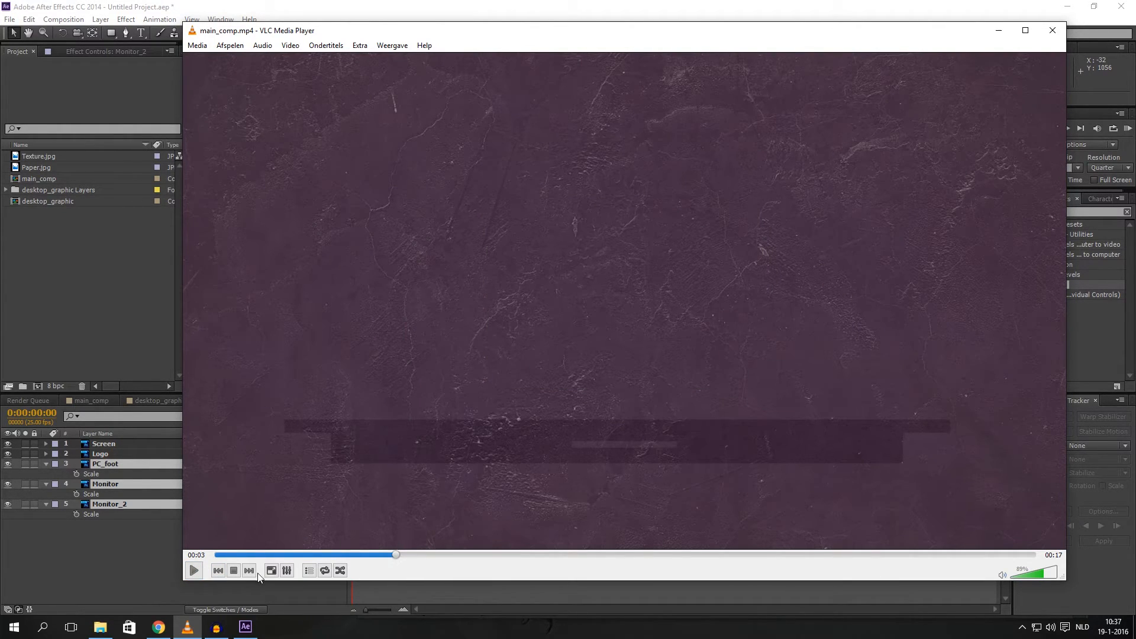
left_click(196, 571)
left_click(176, 556)
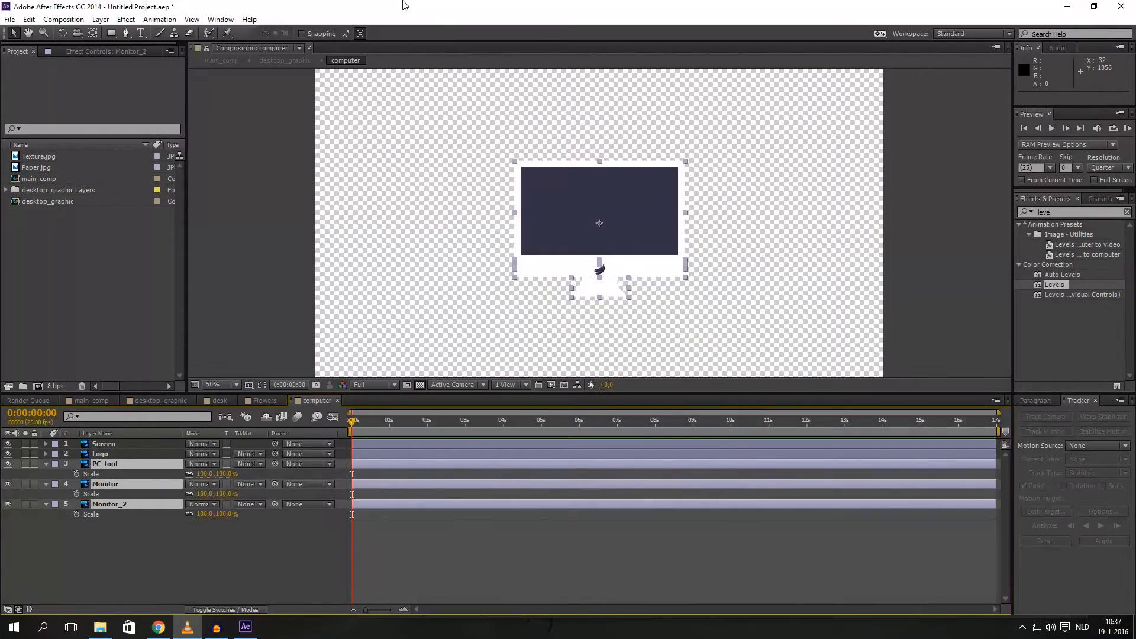
Try scaling Logo together with PC_foot, Monitor and Monitor_2, undo the scaling and relink their scale dimensions
left_click_drag(170, 554, 112, 454)
mouse_move(7, 454)
left_mouse_down()
mouse_move(6, 505)
mouse_move(6, 453)
left_mouse_up()
key("s")
left_click_drag(203, 464, 181, 466)
key("ctrl+z")
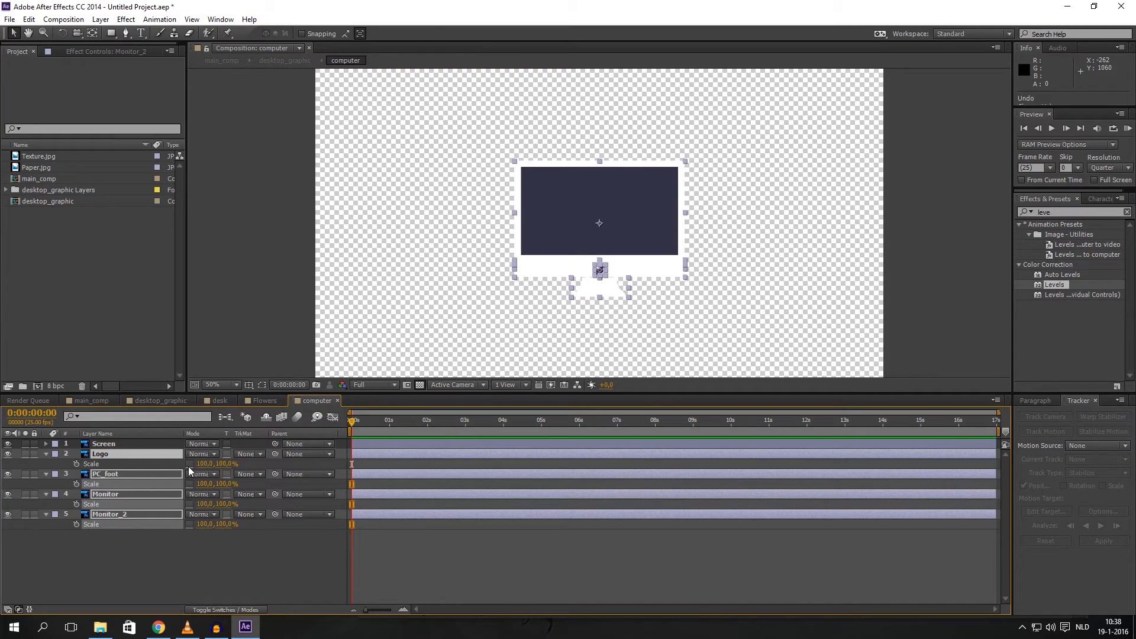
mouse_move(207, 465)
left_mouse_down()
mouse_move(181, 465)
mouse_move(213, 463)
left_mouse_up()
key("ctrl+z")
key("ctrl+z")
left_click(151, 543)
left_click(190, 503)
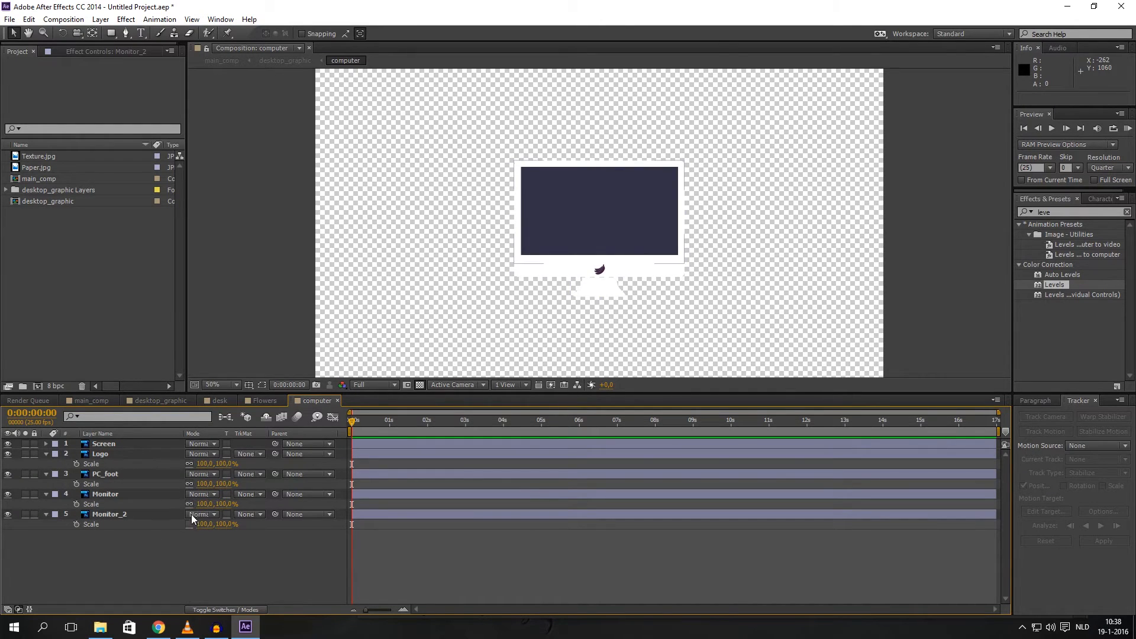
left_click(190, 524)
Pre-compose the Logo, PC_foot, Monitor and Monitor_2 layers into a new composition named pc, moving all attributes
left_click(119, 514)
left_click(102, 453, "shift")
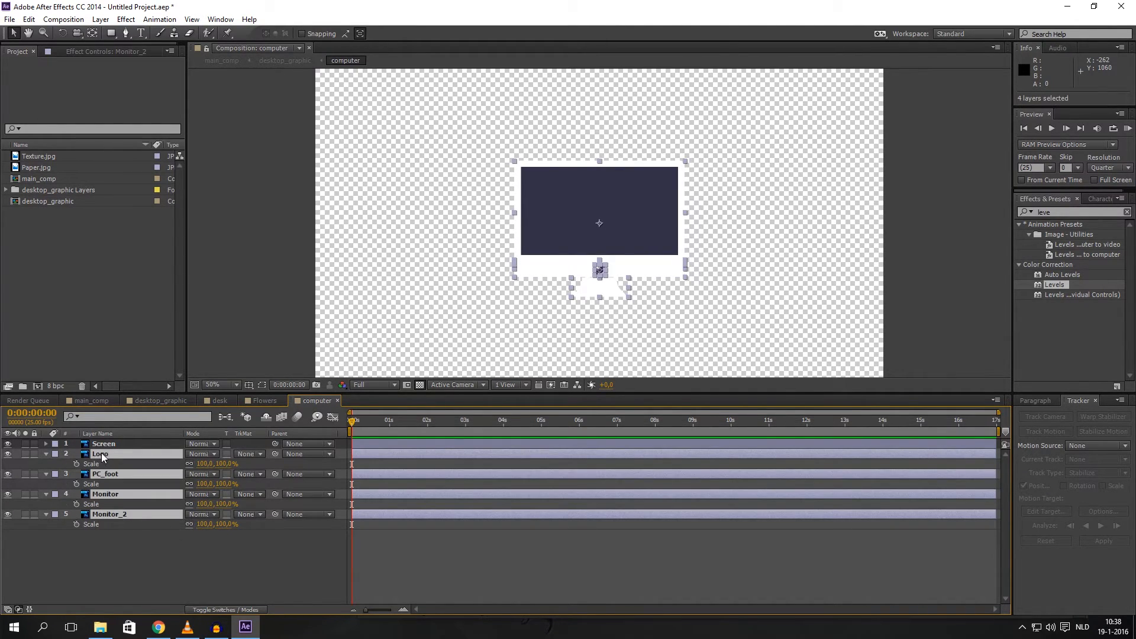
left_click(100, 19)
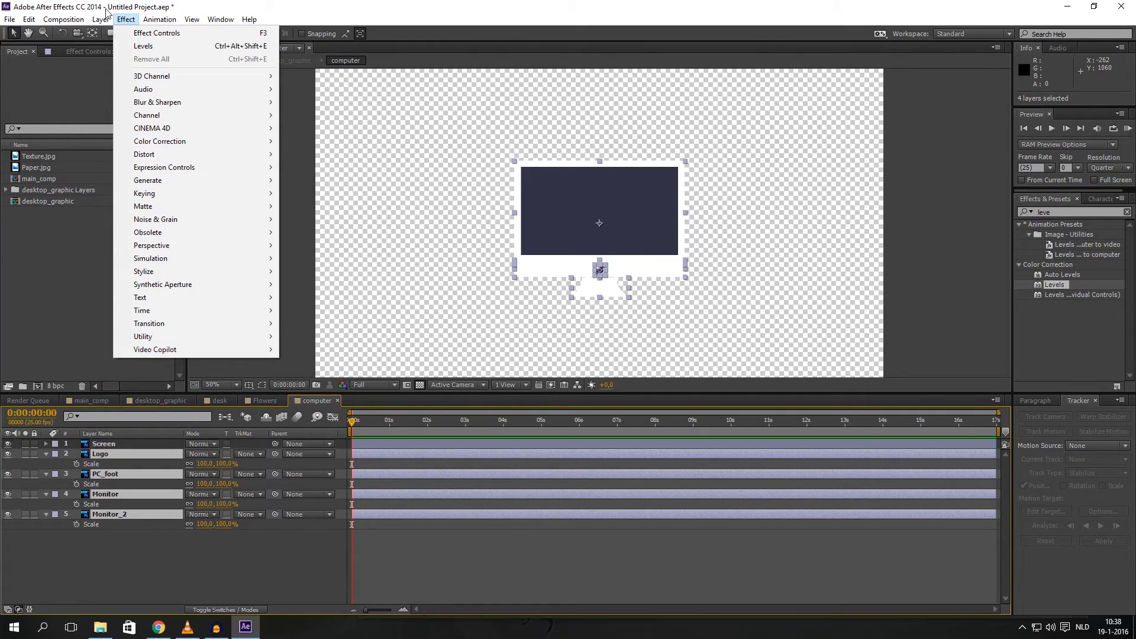
left_click(132, 461)
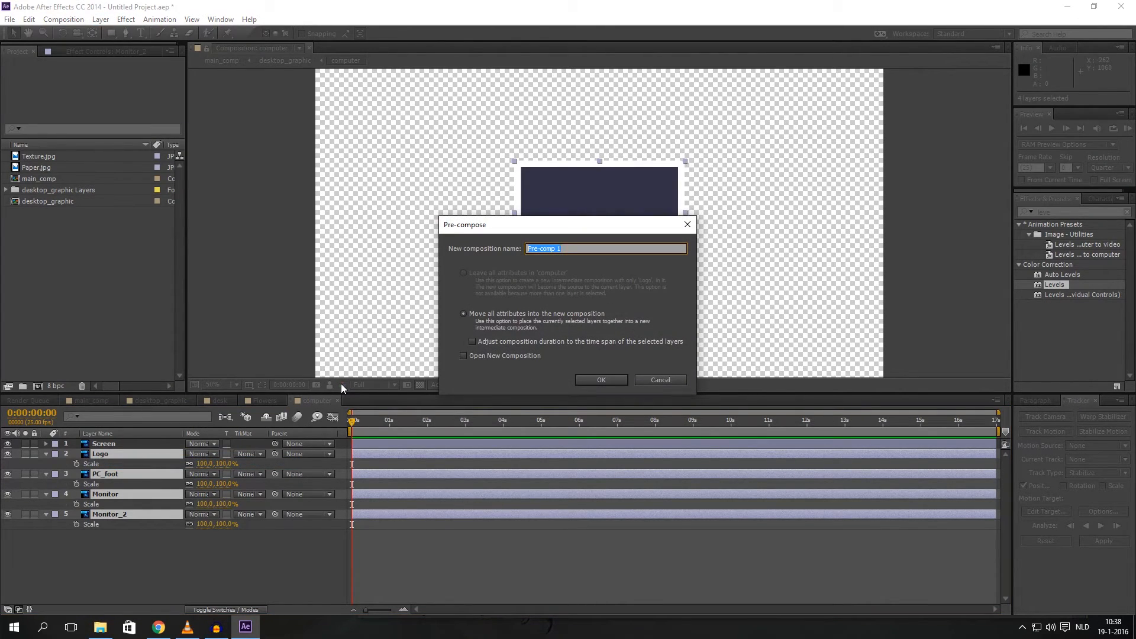
type("com")
left_click(592, 379)
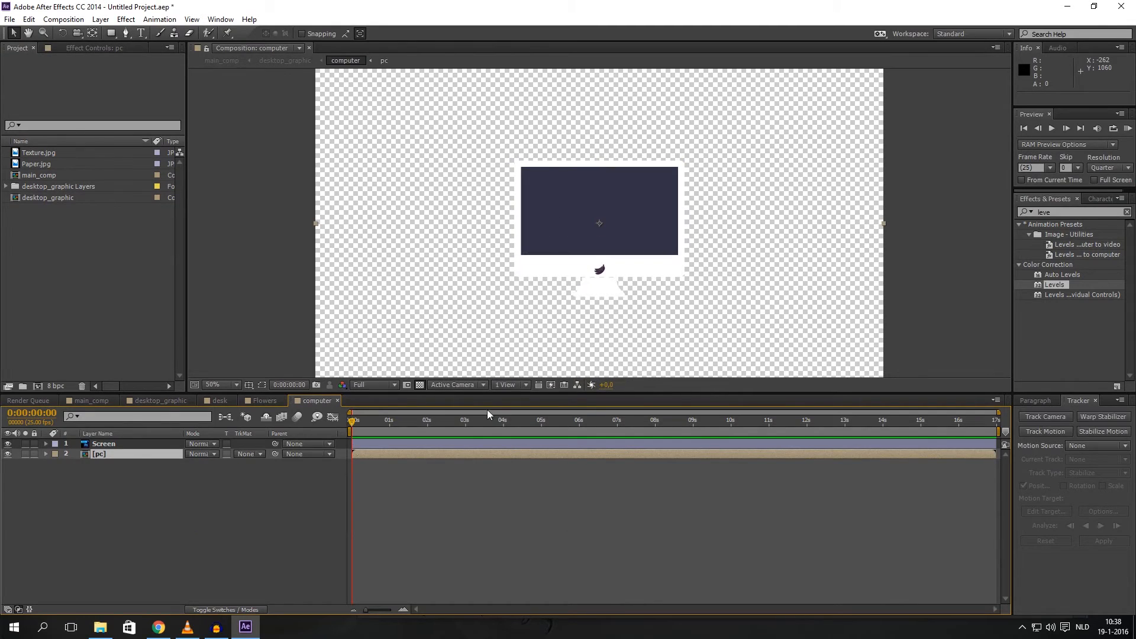
Move the pc layer's anchor point to the base of the monitor foot and keyframe its scale at 0% on the first frame
key("y")
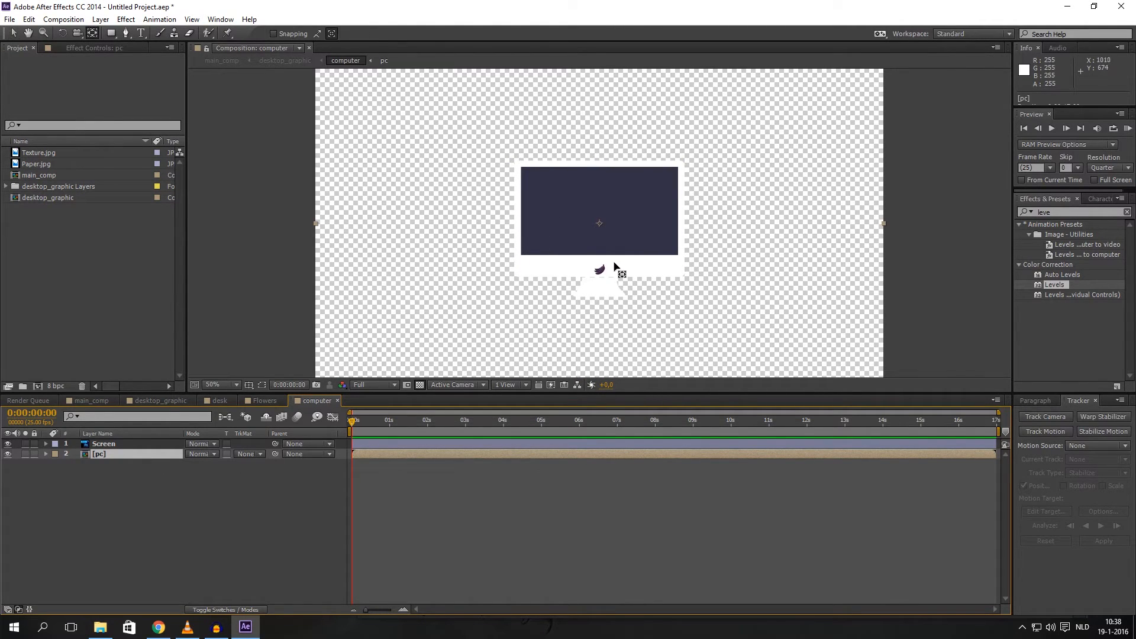
left_click_drag(599, 224, 599, 296)
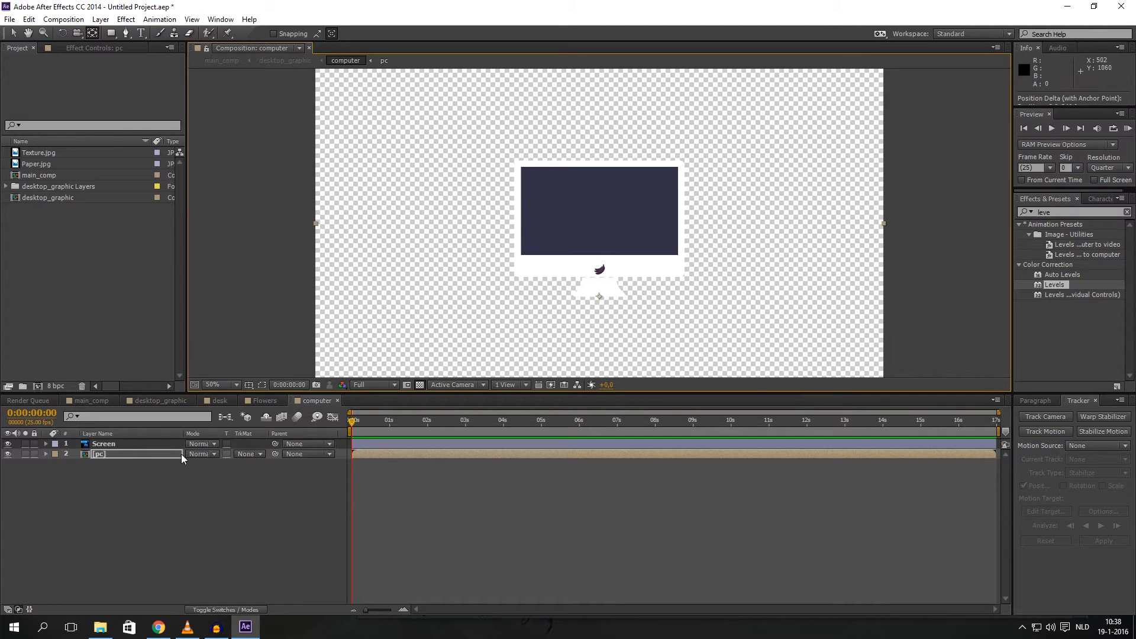
key("s")
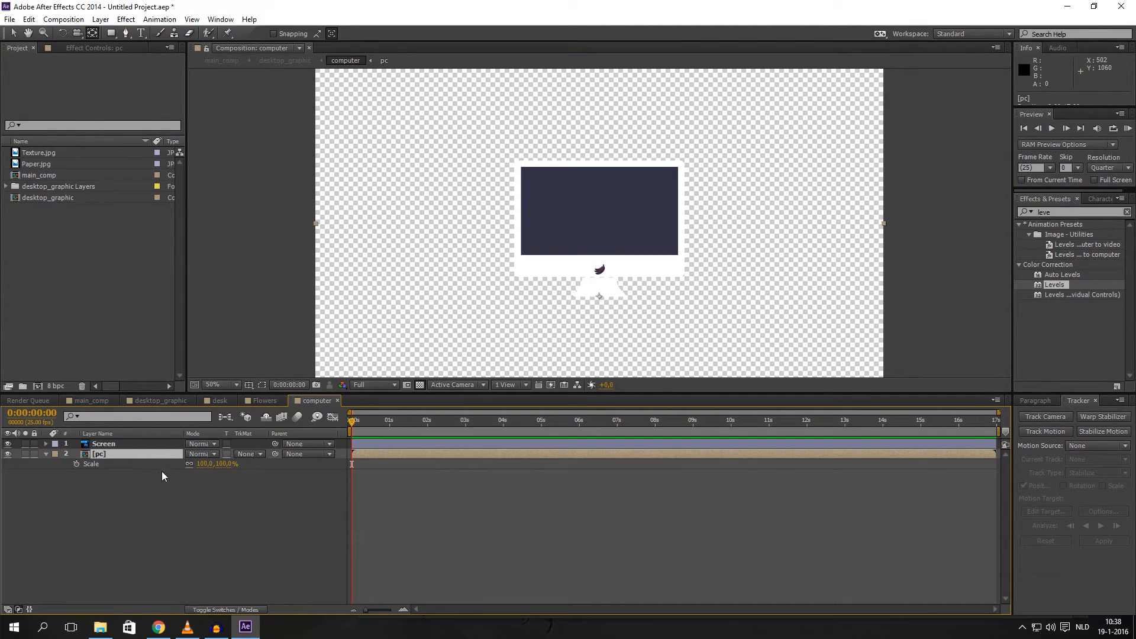
left_click(76, 464)
left_click_drag(222, 465, 185, 479)
key("ctrl+z")
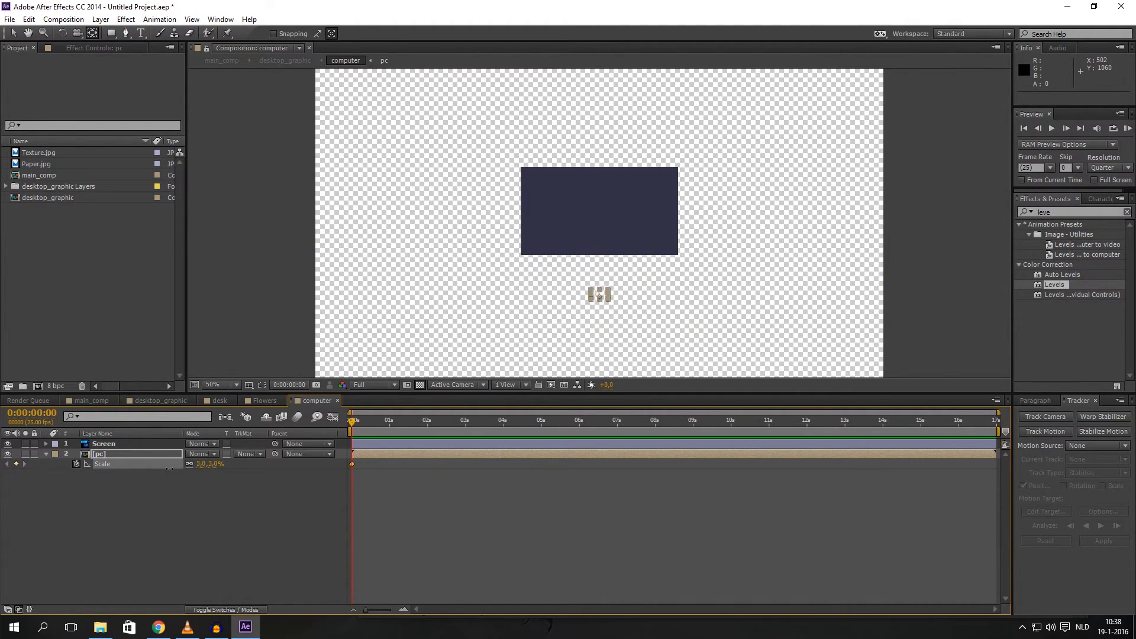
left_click(211, 464)
key("Return")
Keyframe the pc layer's scale at 100% at frame 19 and apply the Inertial Bounce expression to it
left_click(214, 464)
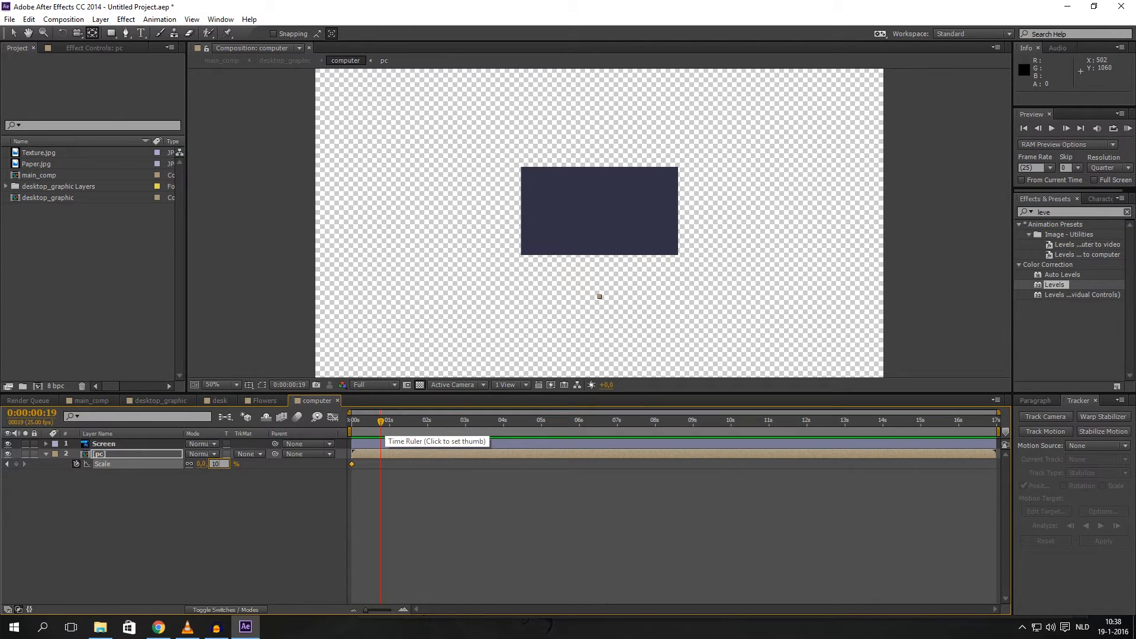
type("100")
key("Return")
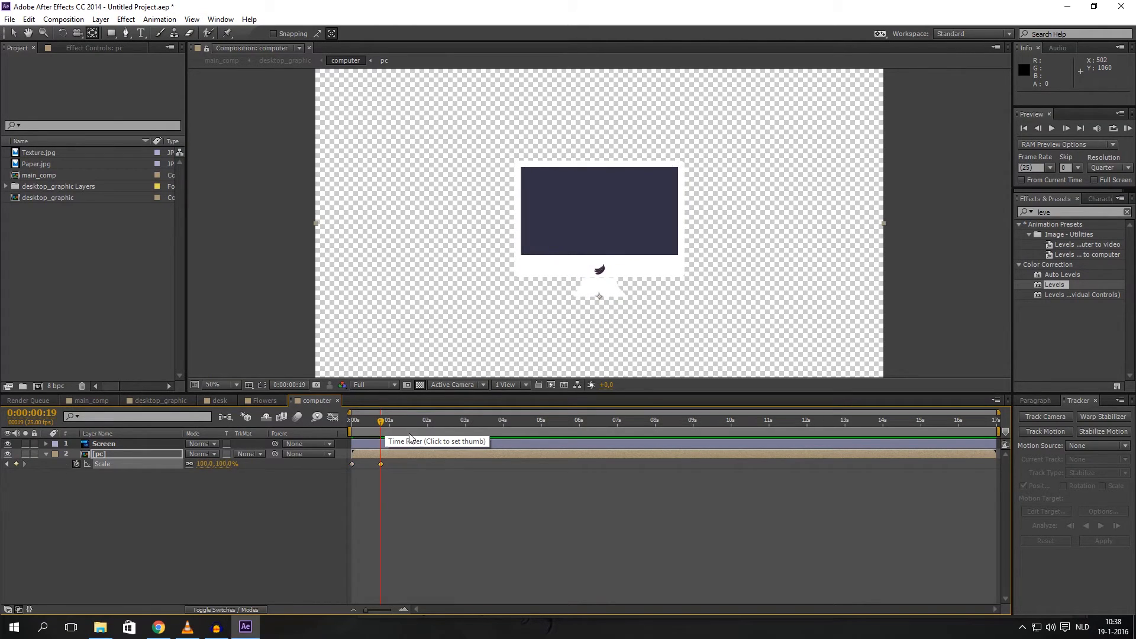
left_click(76, 463, "alt")
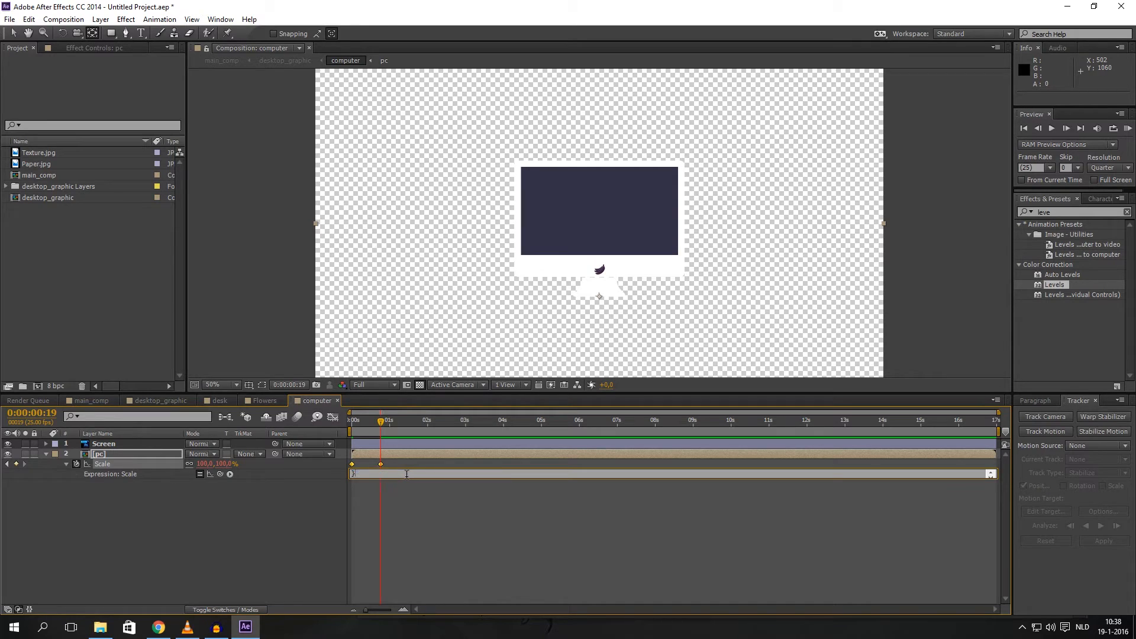
left_click(326, 490)
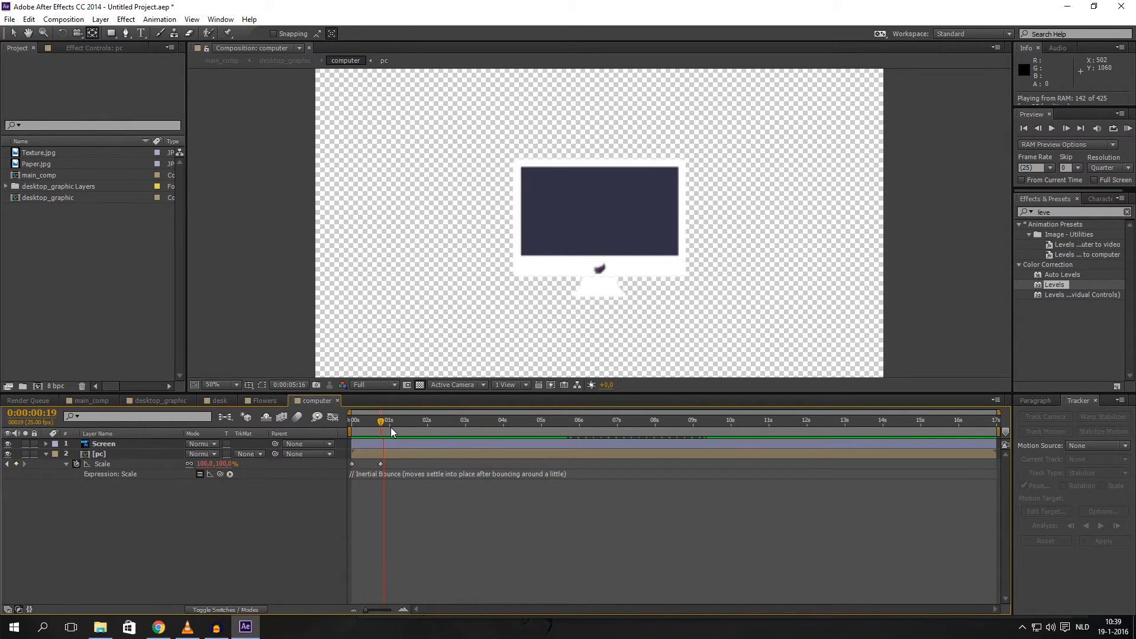
Shorten the pc layer's growth by moving its 100% scale keyframe earlier to frame 5, previewing the bounce between adjustments
left_click_drag(381, 464, 374, 465)
key("KP_0")
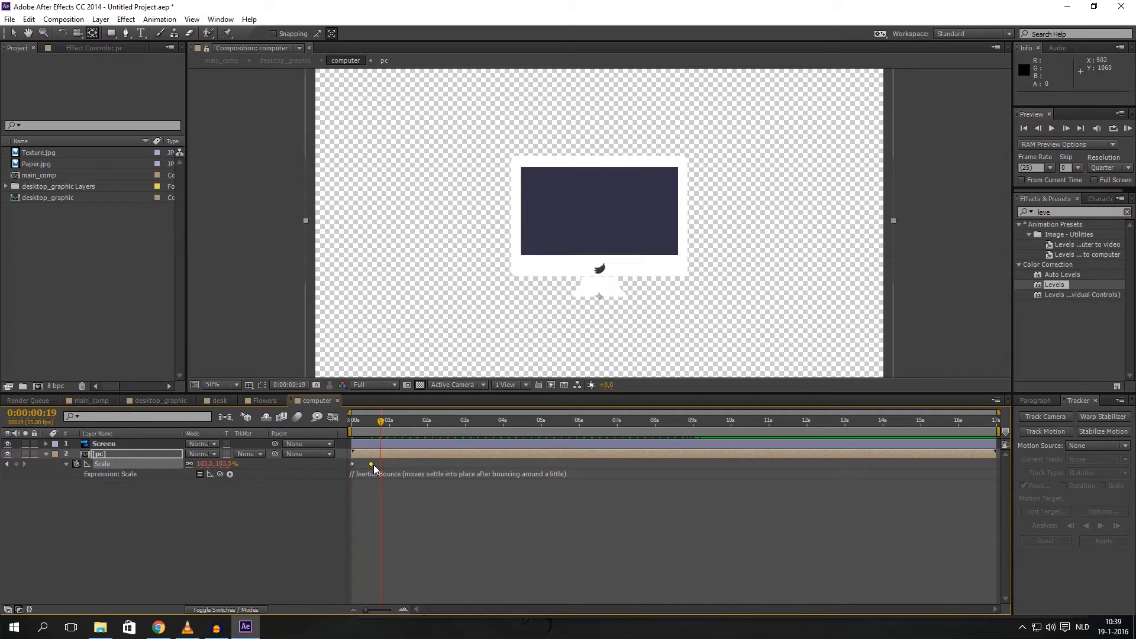
key("space")
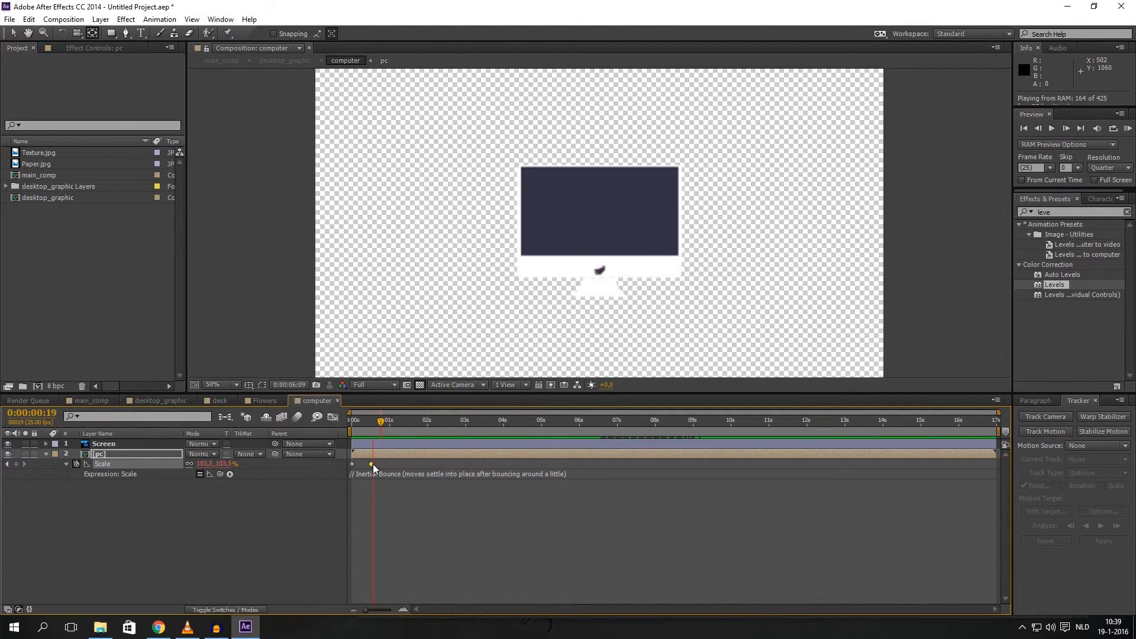
key("space")
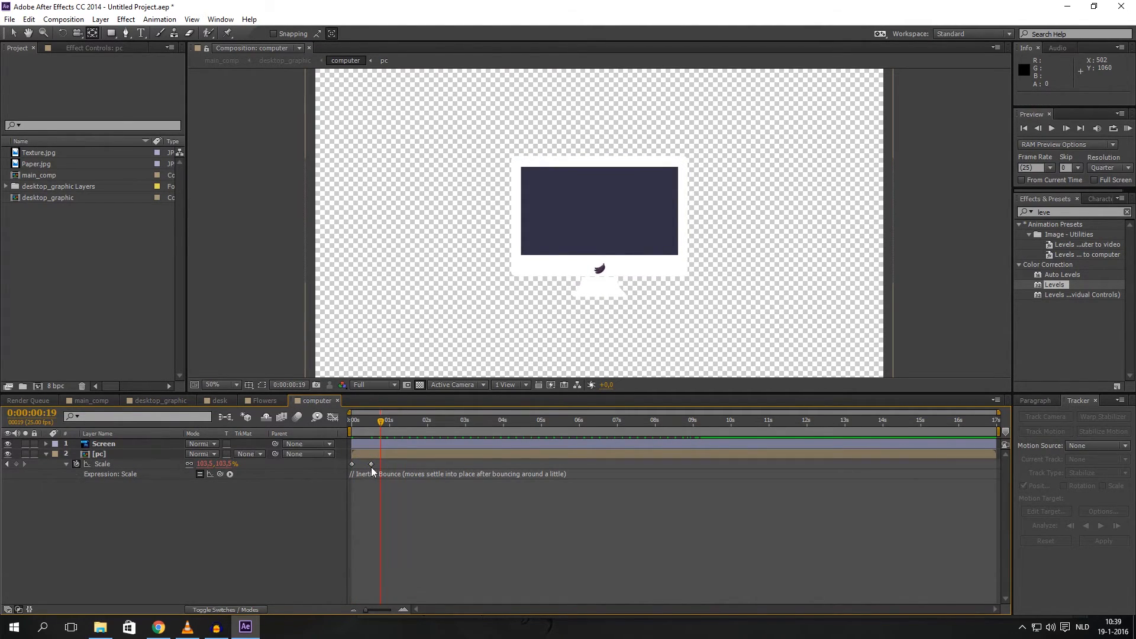
left_click_drag(372, 464, 365, 464)
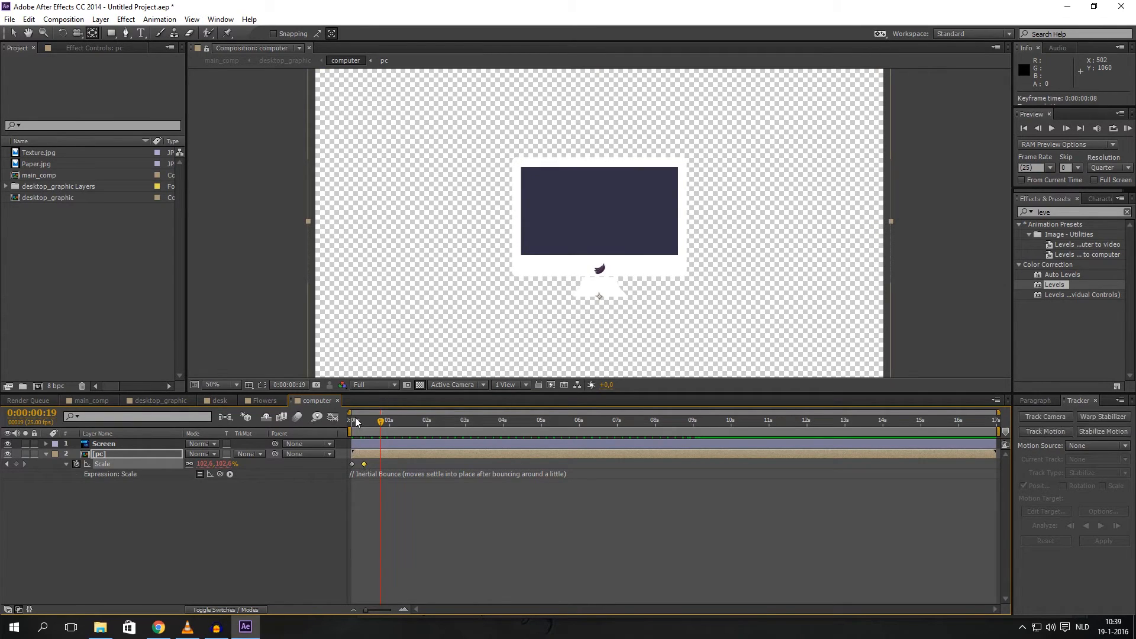
key("space")
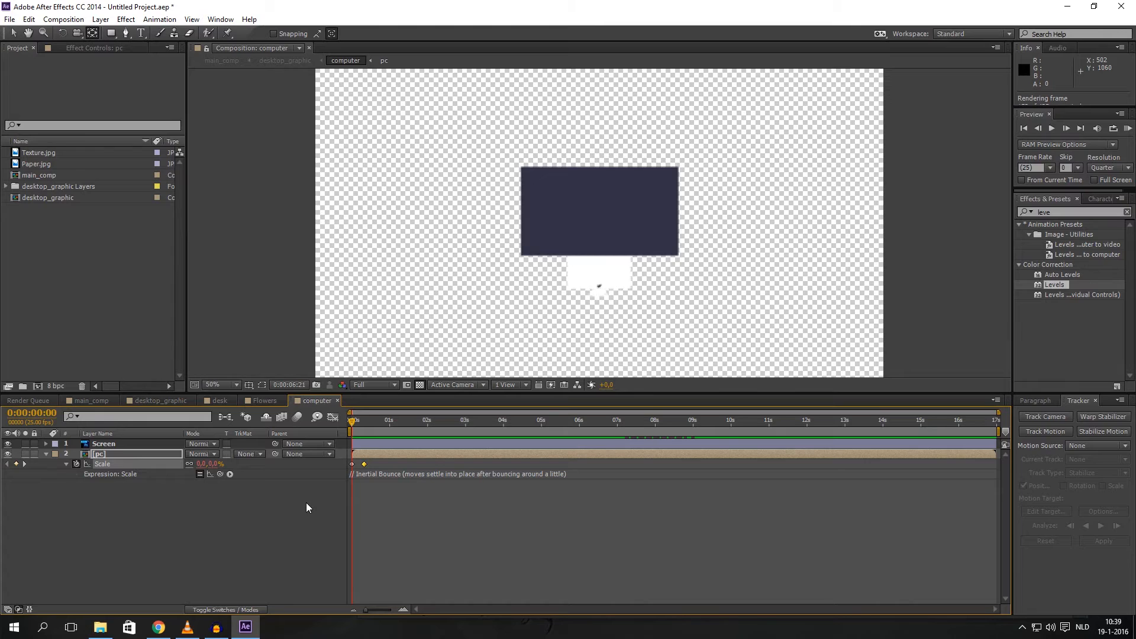
key("space")
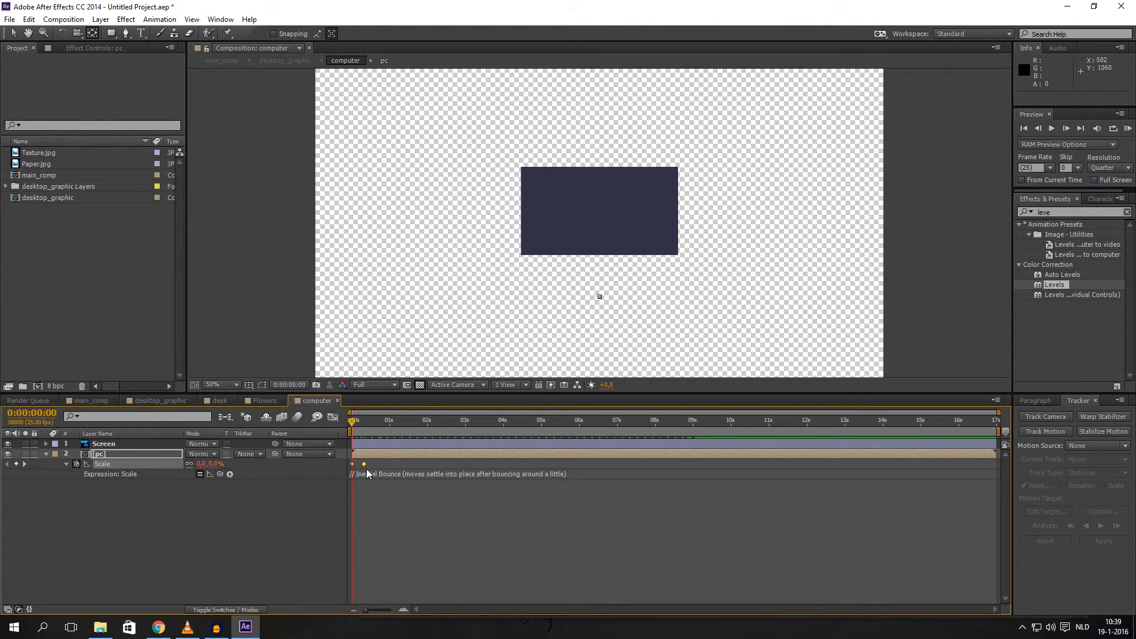
left_click_drag(363, 462, 359, 463)
left_click(315, 495)
key("KP_0")
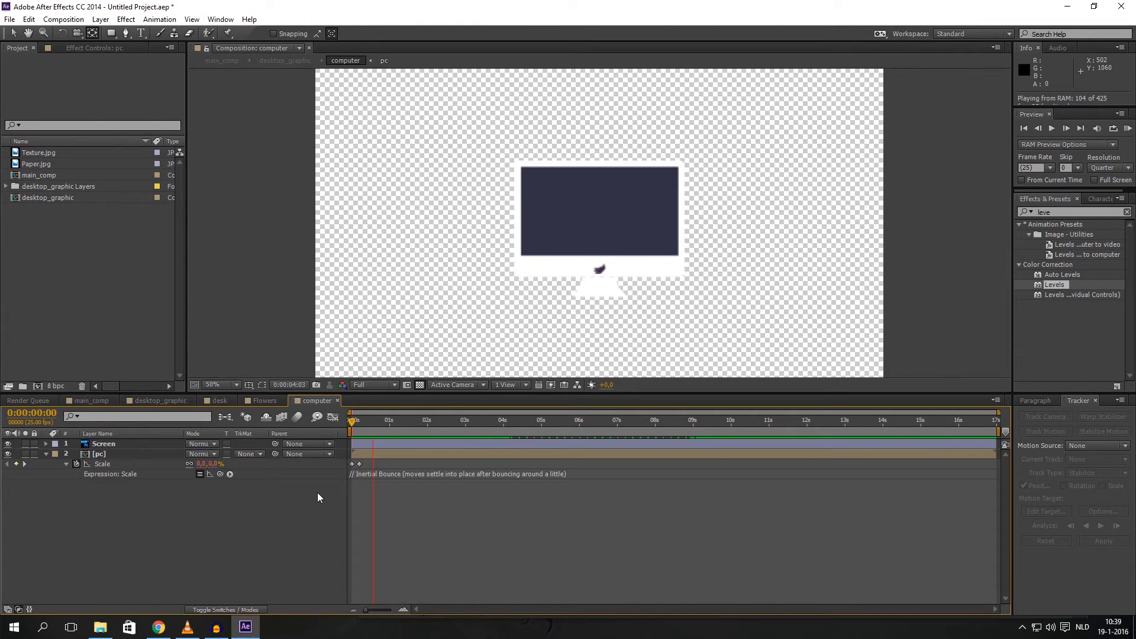
Examine the amp, freq and decay values in the pc layer's bounce expression and preview the animation once more
left_click(361, 419)
left_click(378, 474)
left_click(382, 530)
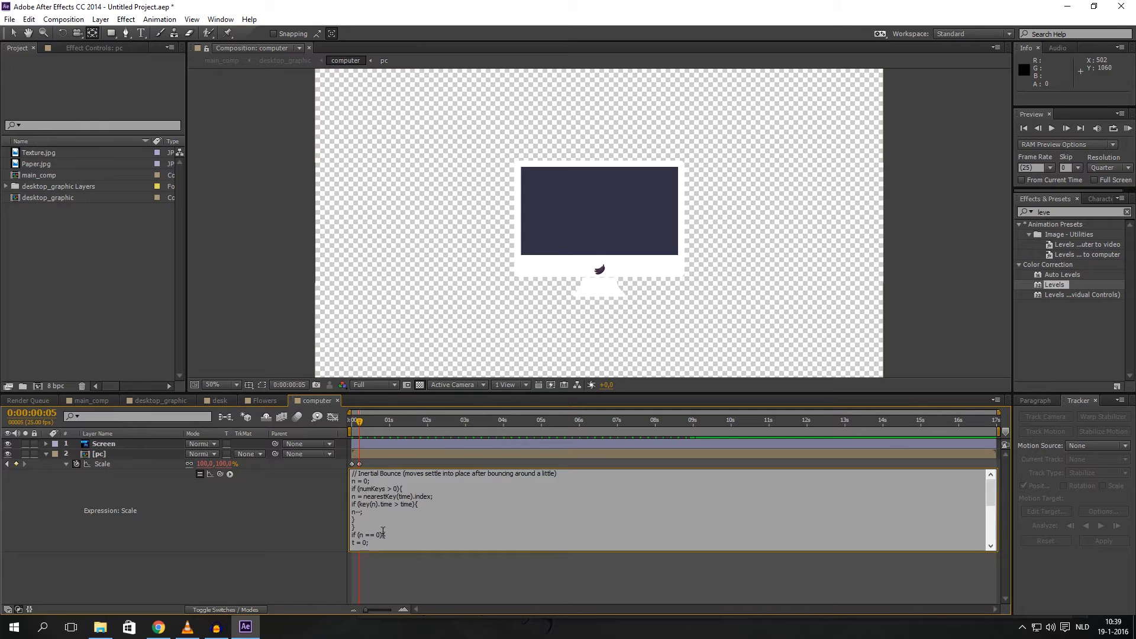
scroll(382, 531, "down", 3)
scroll(382, 531, "down", 2)
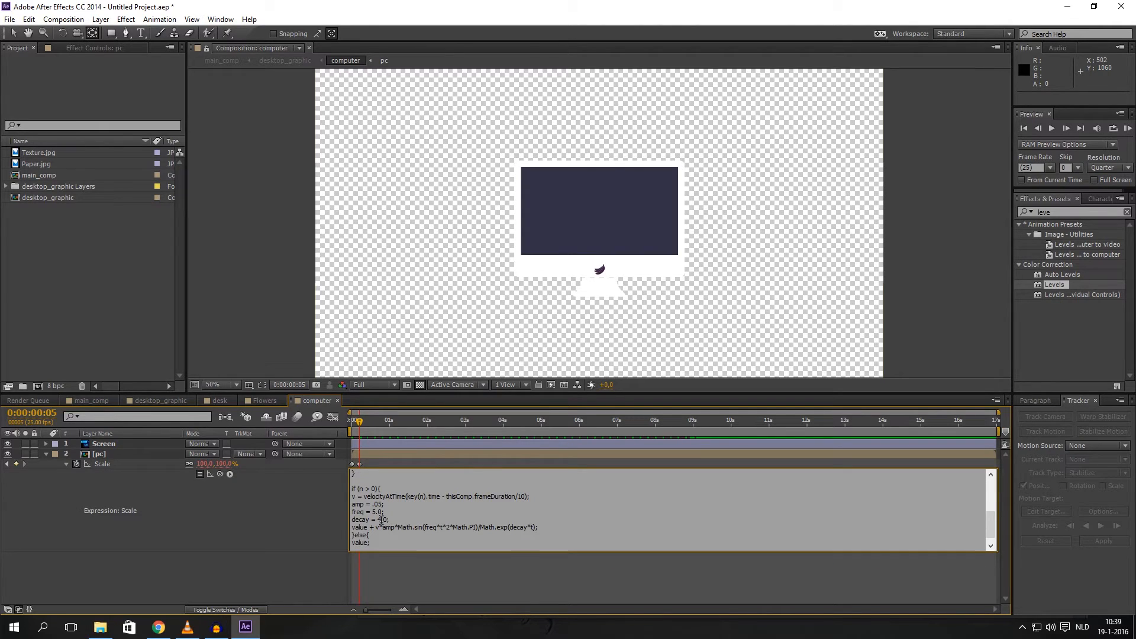
left_click(295, 535)
key("KP_0")
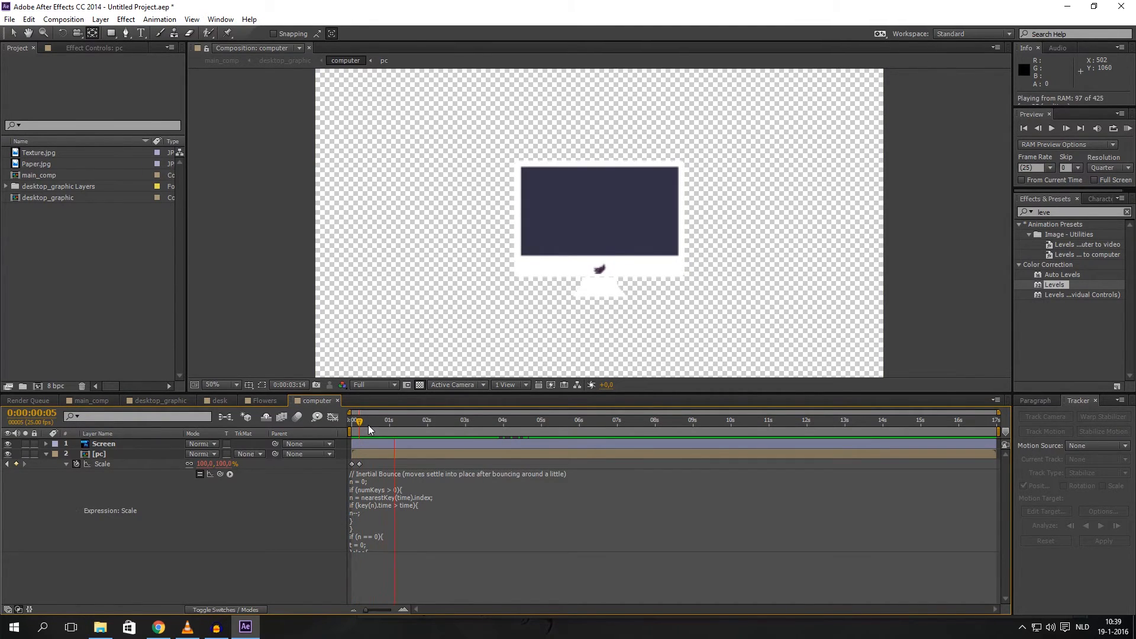
key("space")
left_click_drag(360, 422, 360, 420)
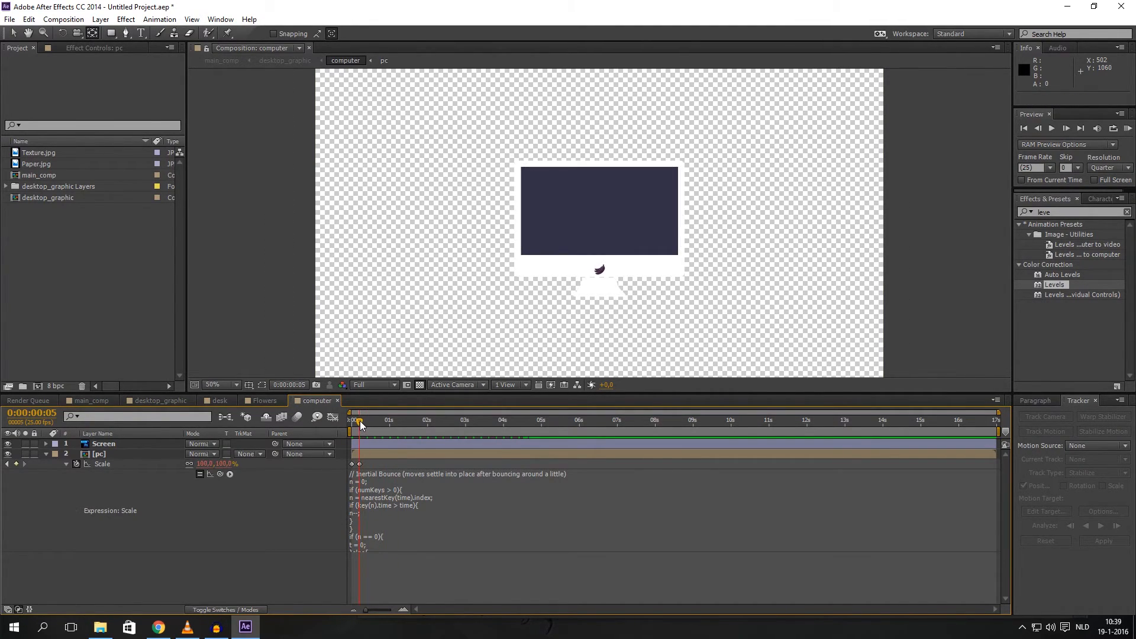
left_click(47, 454)
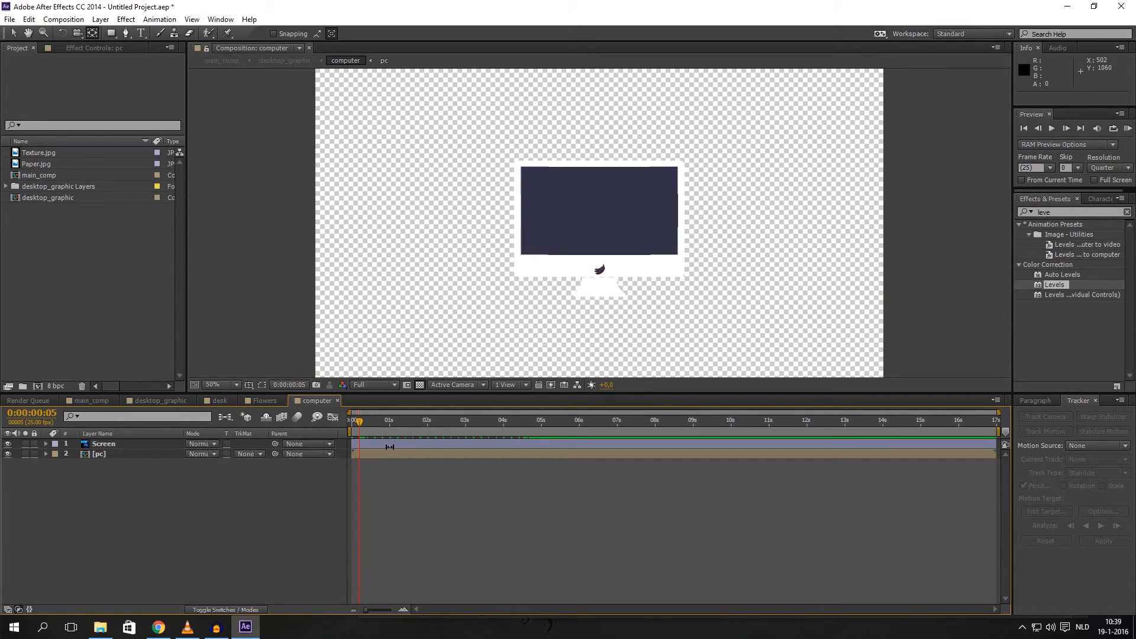
Start a Pen tool mask on the Screen layer with a diagonal edge running from its lower-left corner past its upper-right corner
left_click(357, 445)
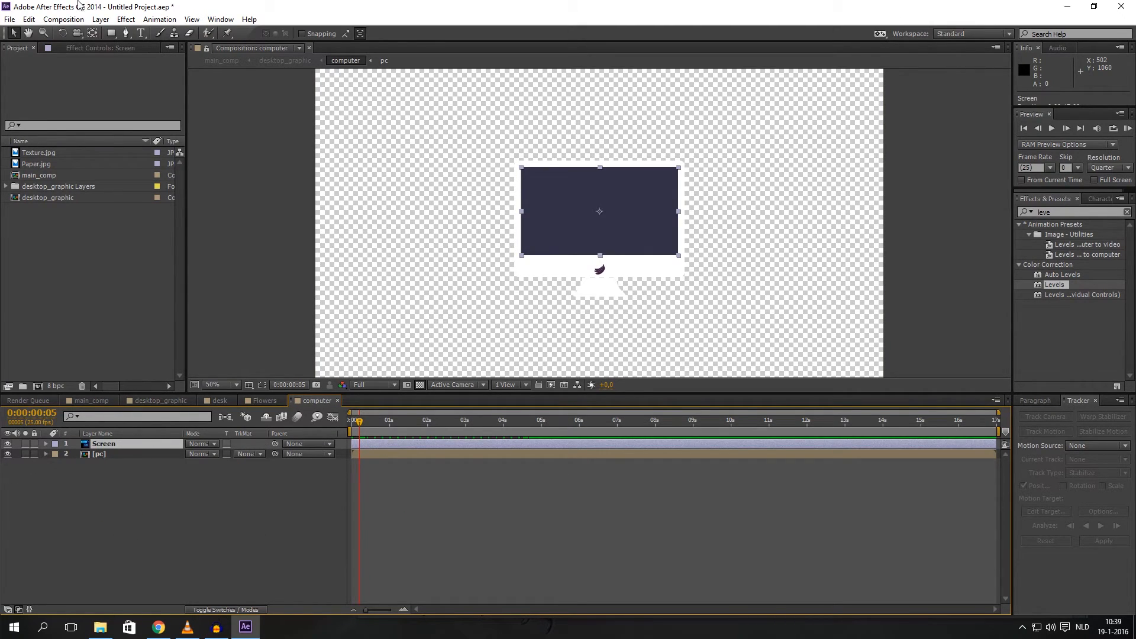
left_click(126, 33)
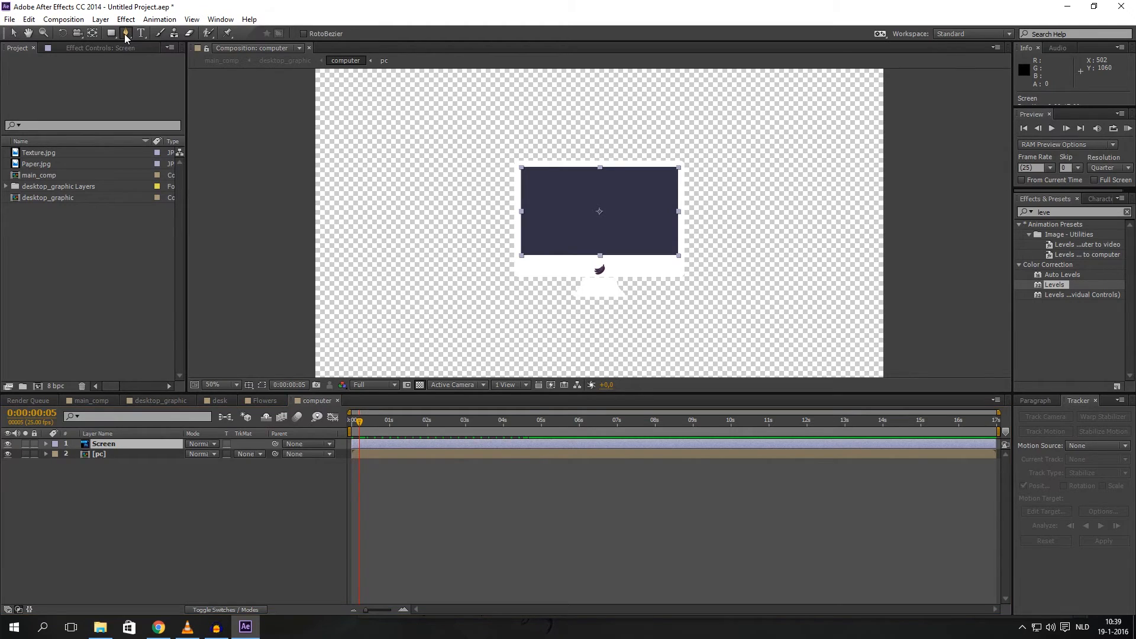
scroll(509, 258, "up", 2)
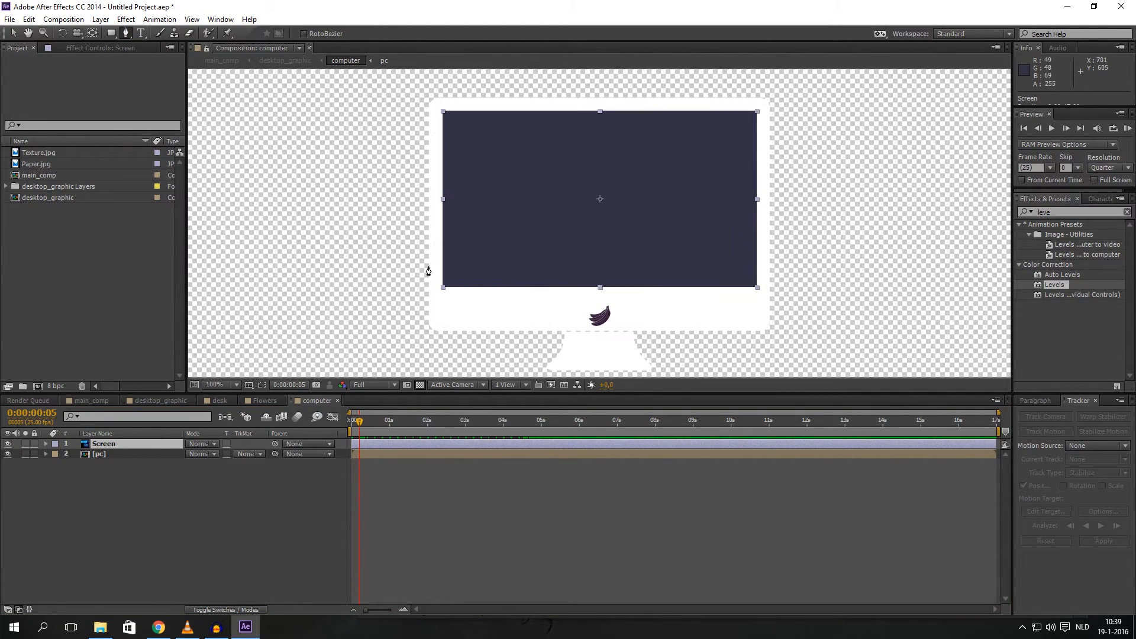
scroll(426, 271, "up", 3)
scroll(418, 287, "down", 2)
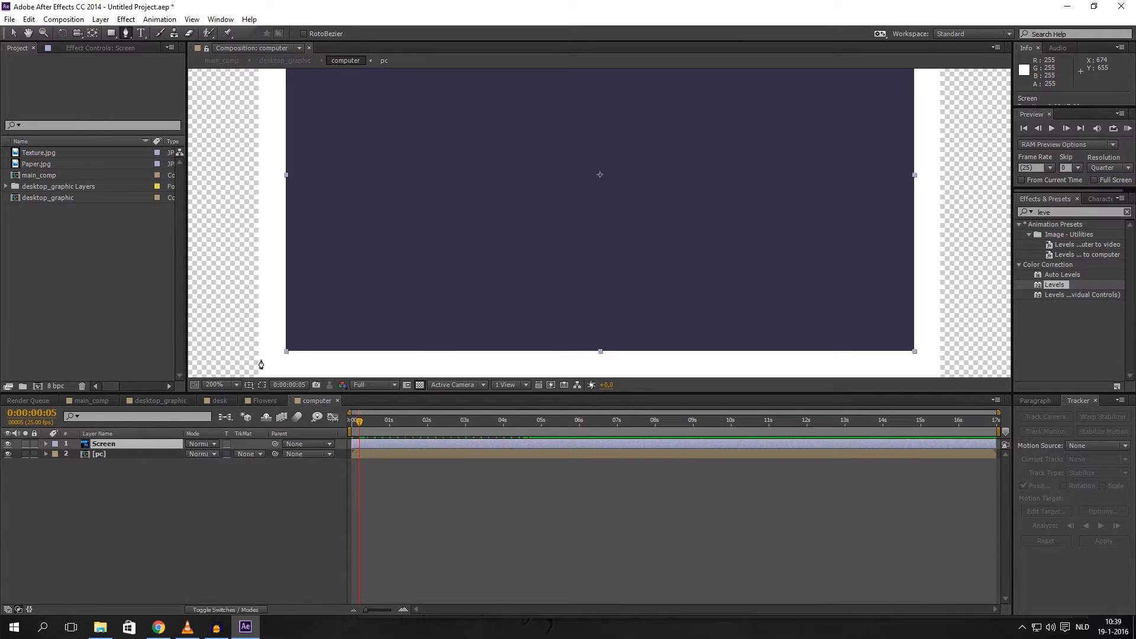
scroll(261, 364, "down", 3)
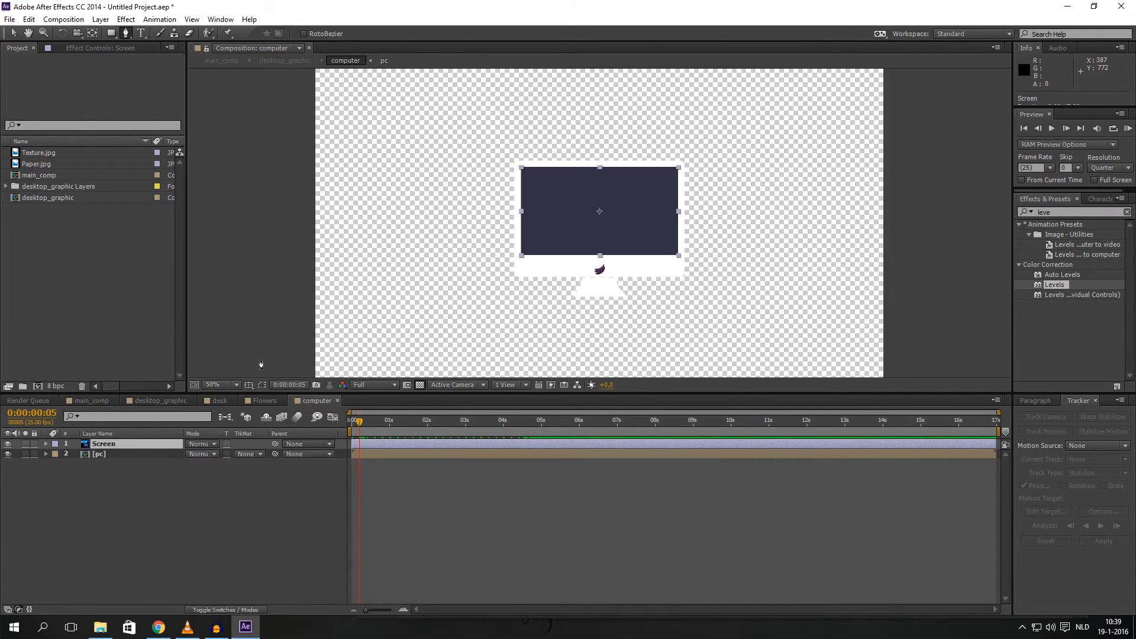
left_click(439, 298)
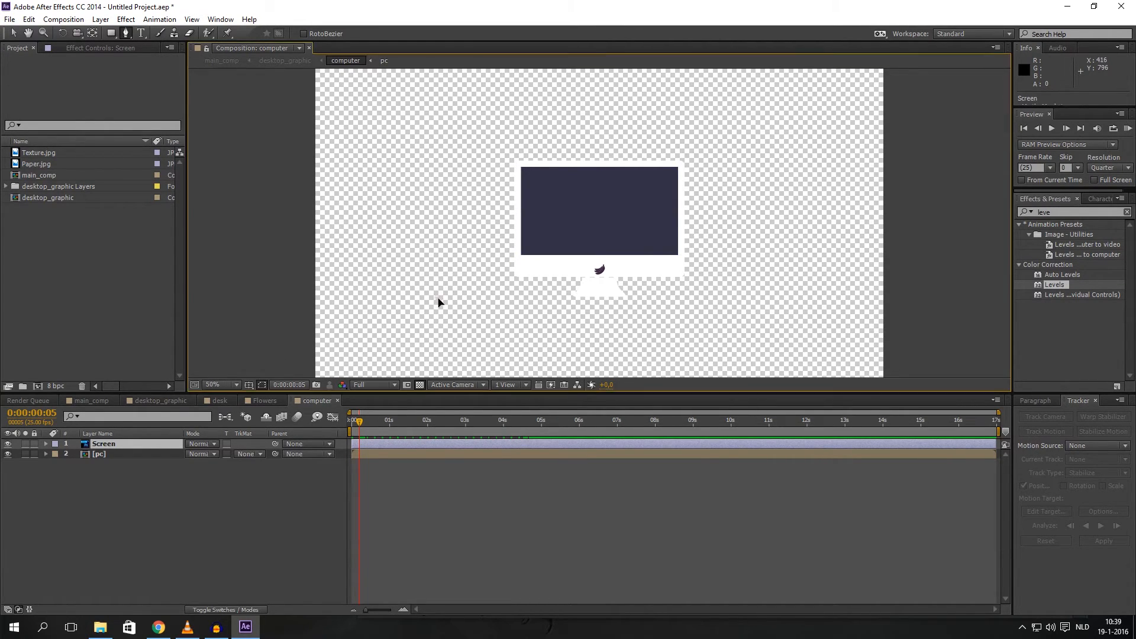
left_click(762, 128)
key("ctrl+z")
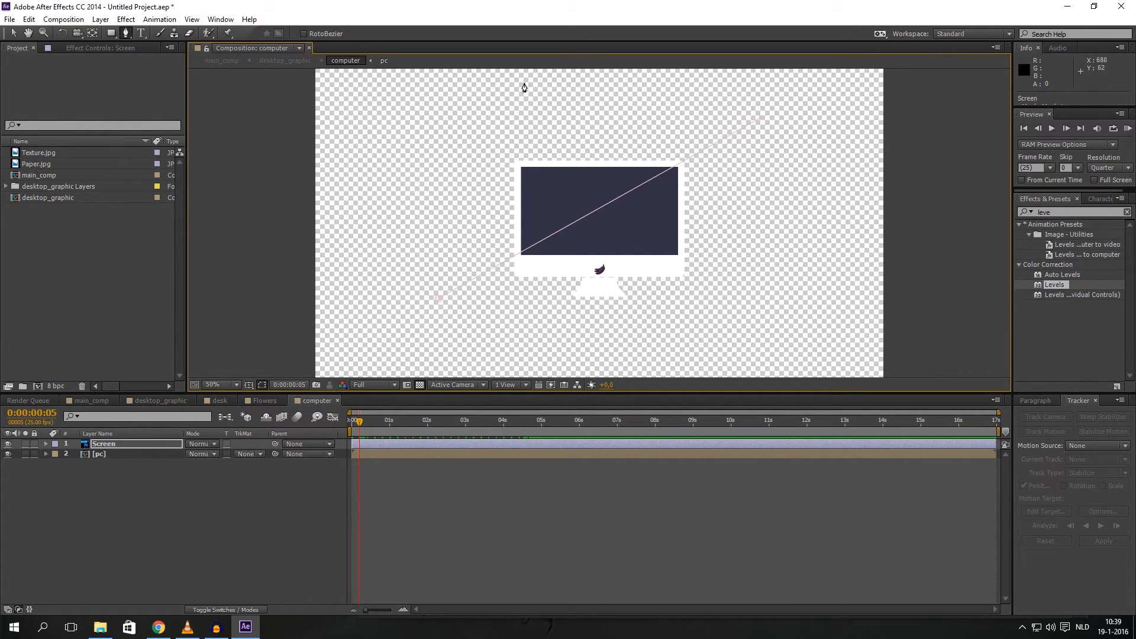
Close the Screen layer's mask with points around the upper-left so that only the upper-left half of the screen is enclosed
left_click_drag(632, 87, 598, 226)
scroll(598, 227, "down", 2)
left_click(594, 217)
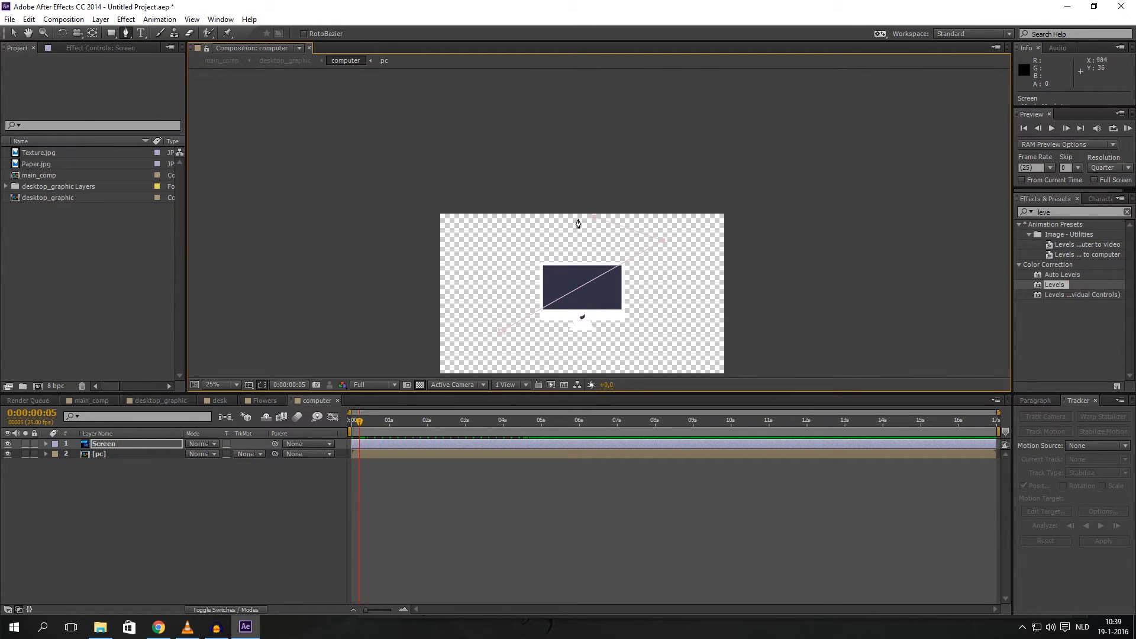
left_click(466, 277)
left_click(476, 330)
left_click(502, 332)
left_click_drag(613, 307, 600, 256)
scroll(601, 256, "up", 2)
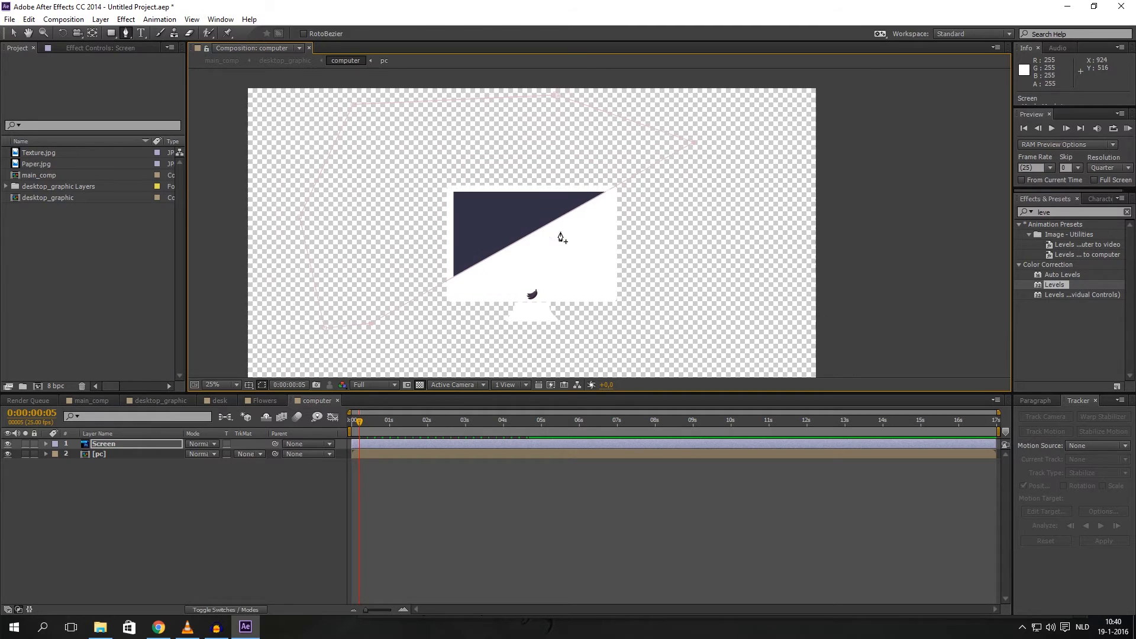
Reveal the pc layer's scale keyframes and add a mask path keyframe to the Screen layer at frame 17
mouse_move(363, 423)
left_mouse_down()
mouse_move(347, 424)
mouse_move(379, 422)
left_mouse_up()
left_click(368, 454)
key("s")
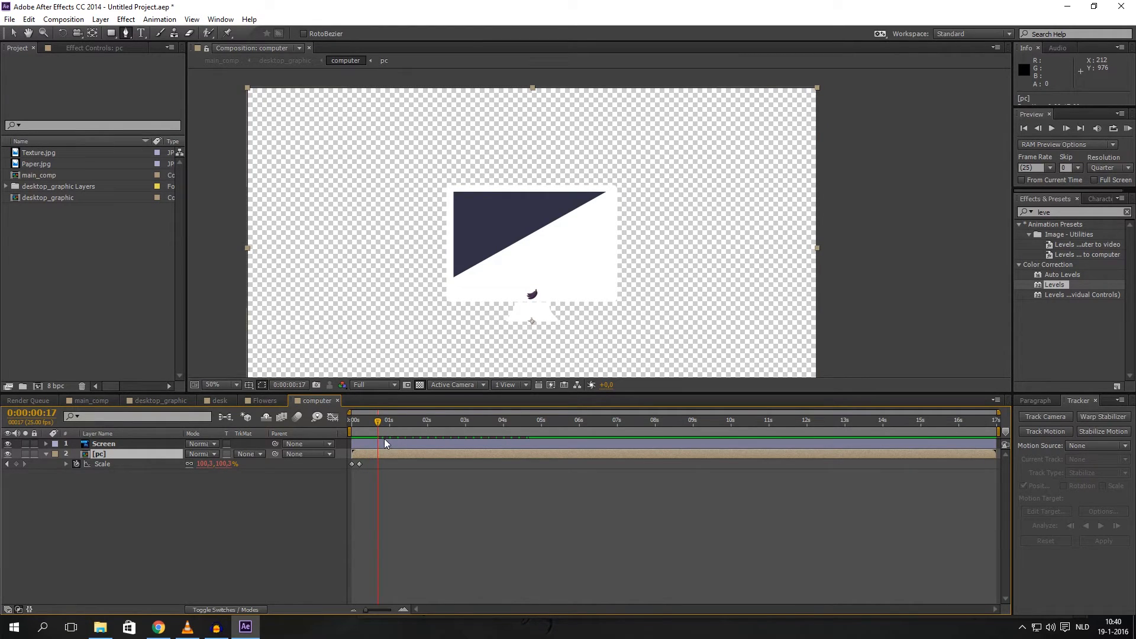
left_click(384, 443)
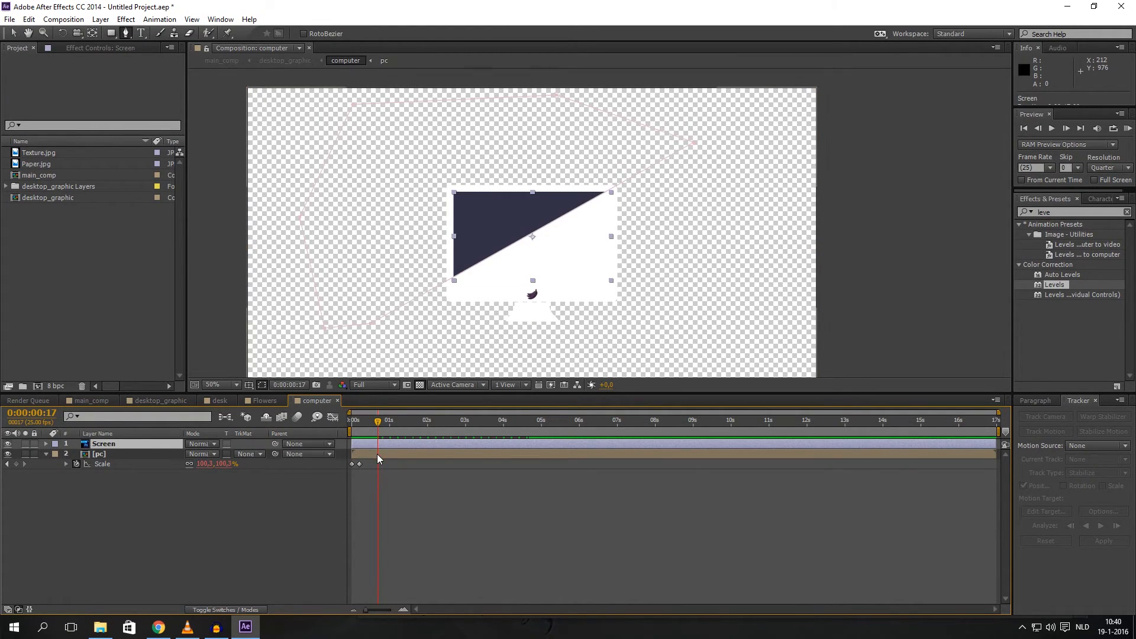
key("m")
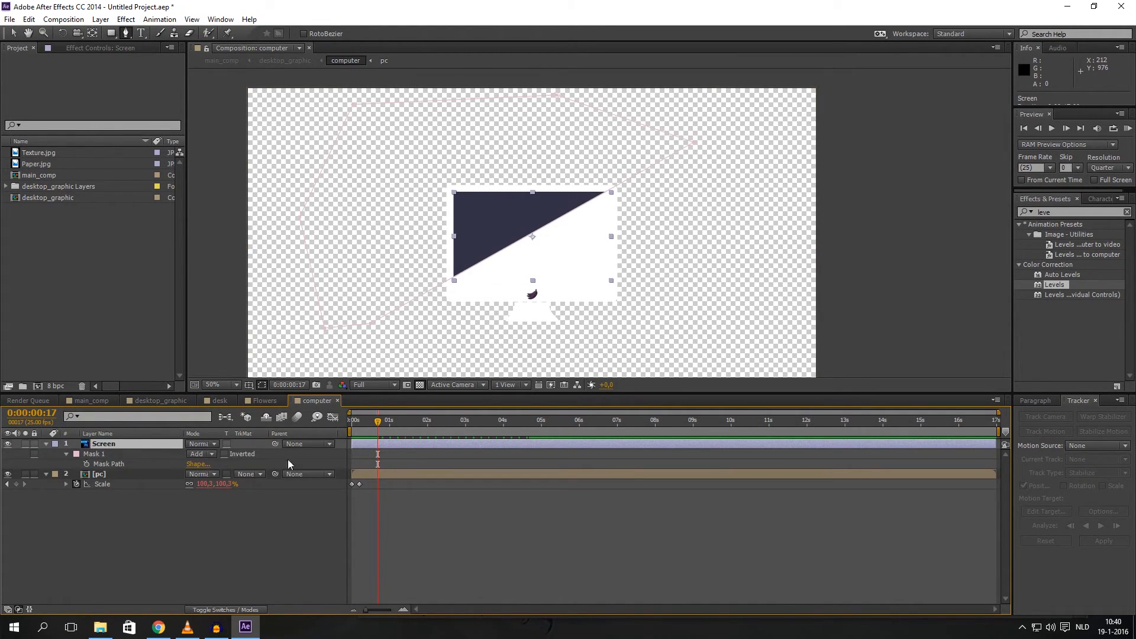
left_click(88, 463)
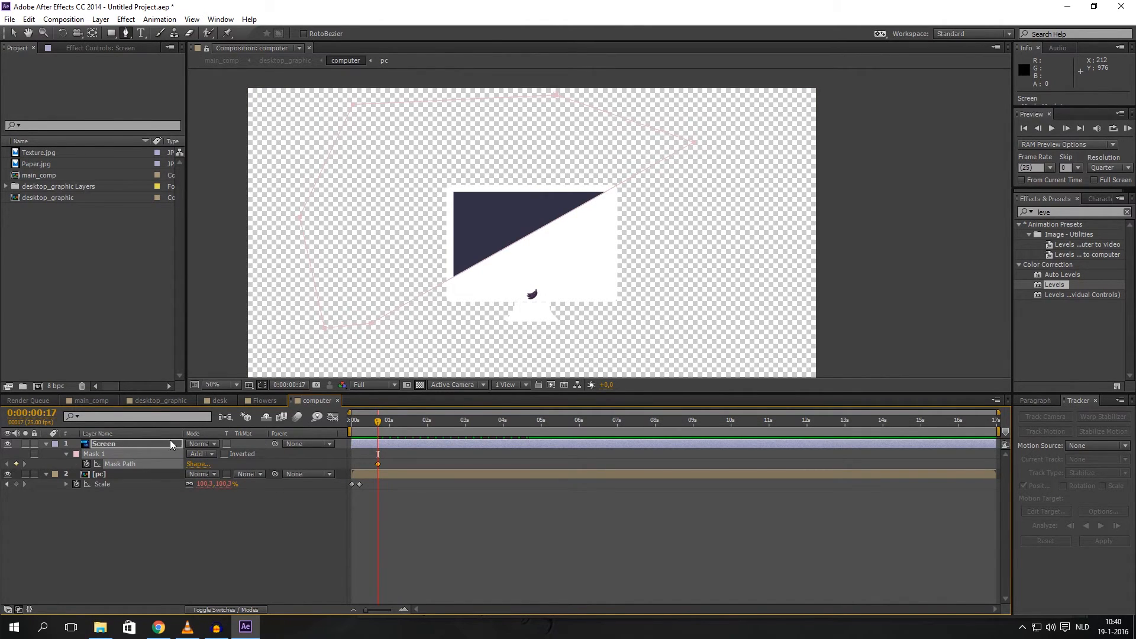
Move the whole Screen mask diagonally up and left until it no longer covers any of the dark screen
left_click(13, 33)
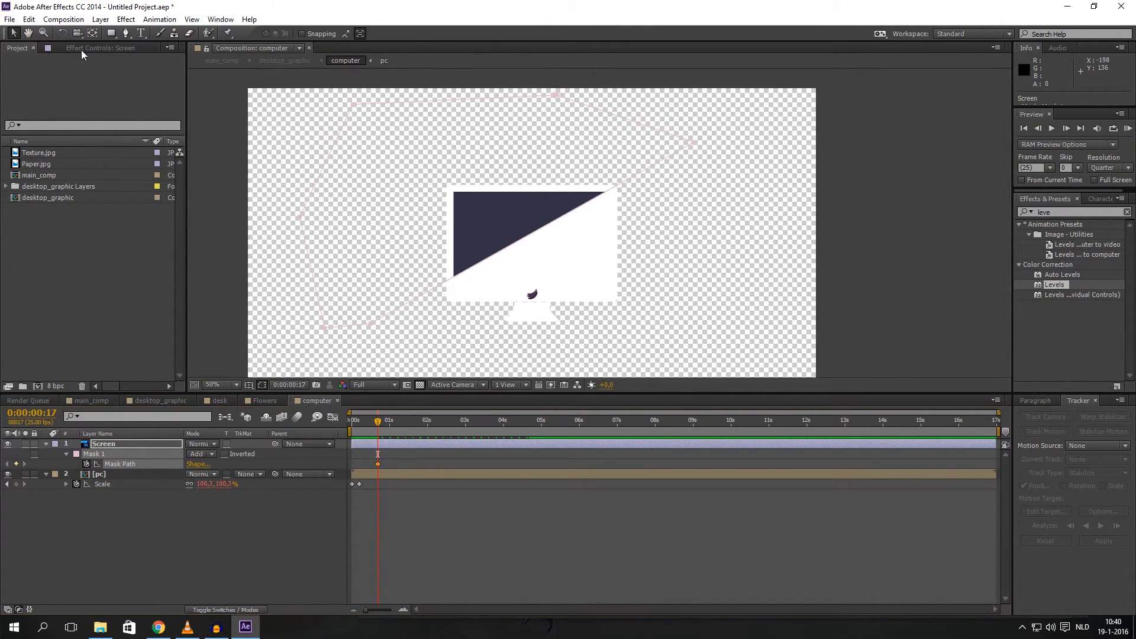
left_click(558, 98)
left_click_drag(557, 99, 469, 54)
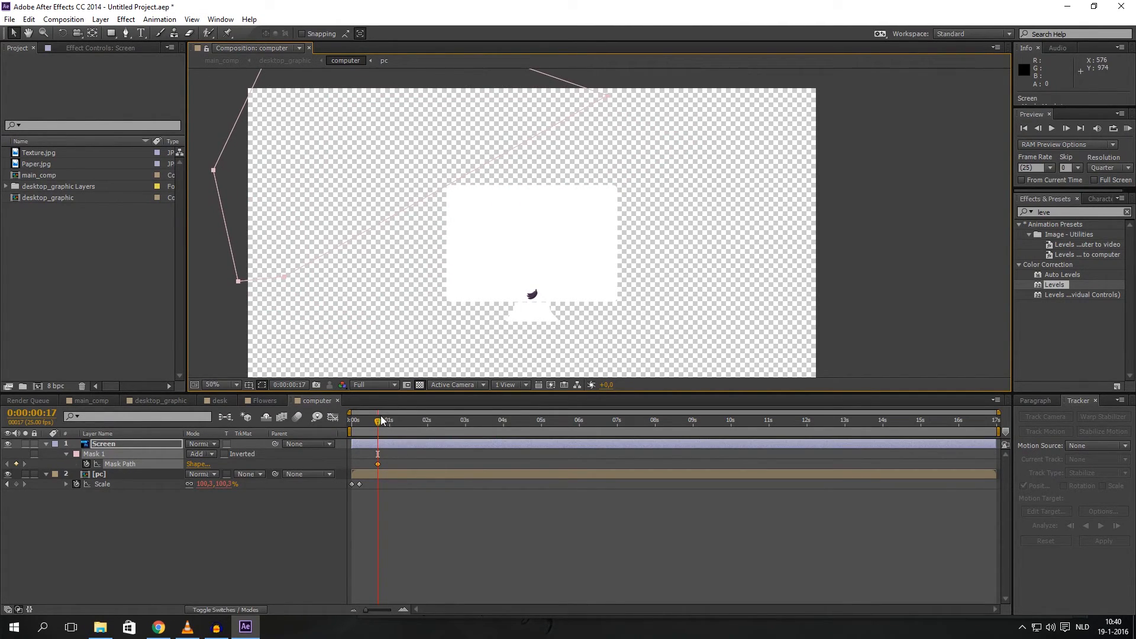
At 0:00:01:04, move the Screen mask diagonally down and right until it covers the whole dark screen, and preview the reveal
left_click_drag(382, 420, 395, 420)
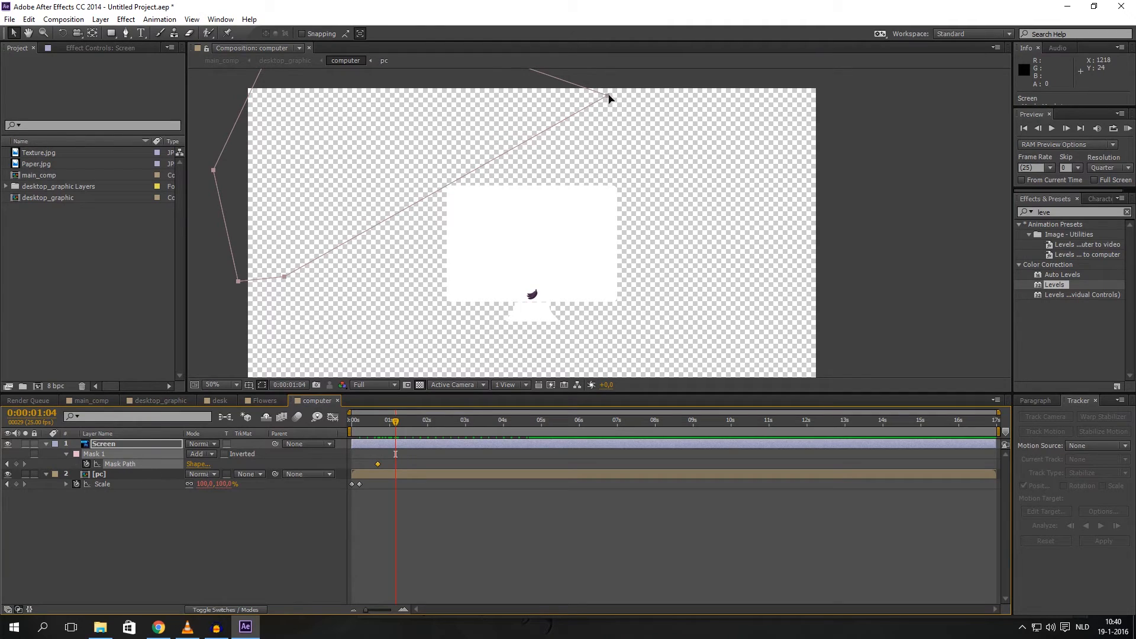
left_click_drag(609, 97, 771, 205)
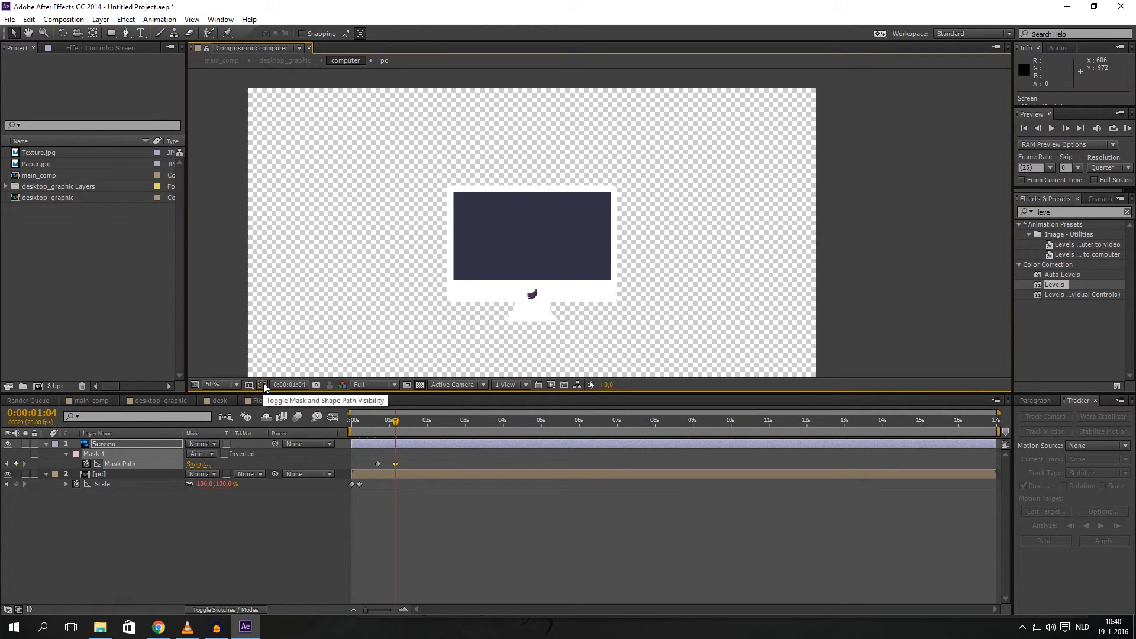
left_click(316, 527)
left_click_drag(396, 421, 368, 423)
key("KP_0")
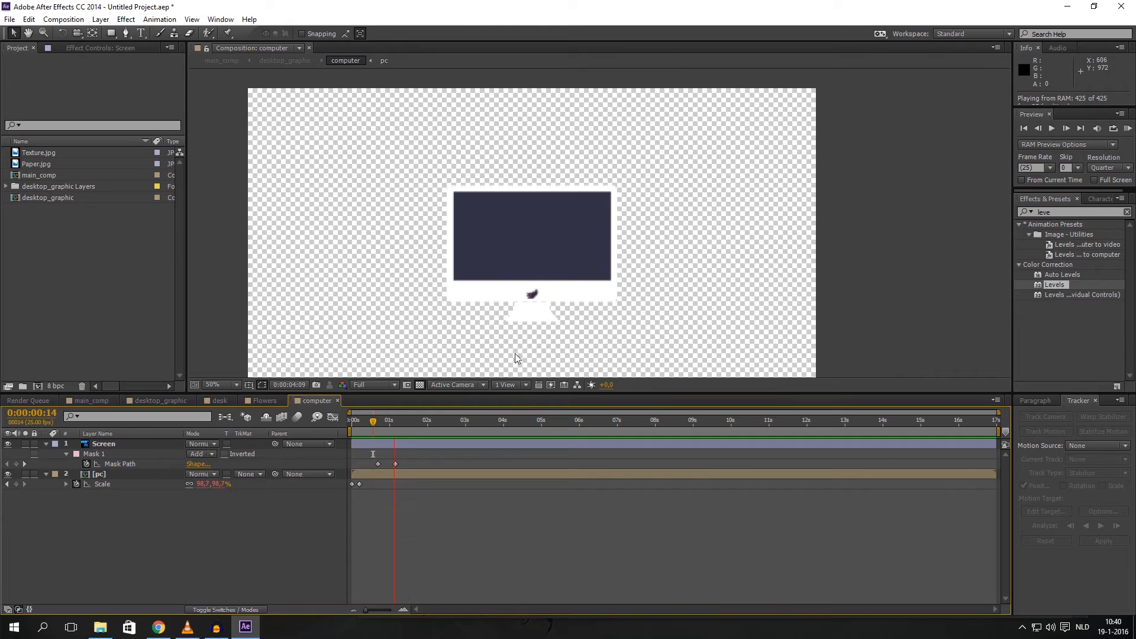
key("space")
Move the Screen layer's second mask path keyframe earlier to 0:00:01:00 and preview the faster diagonal reveal
left_click_drag(396, 464, 390, 464)
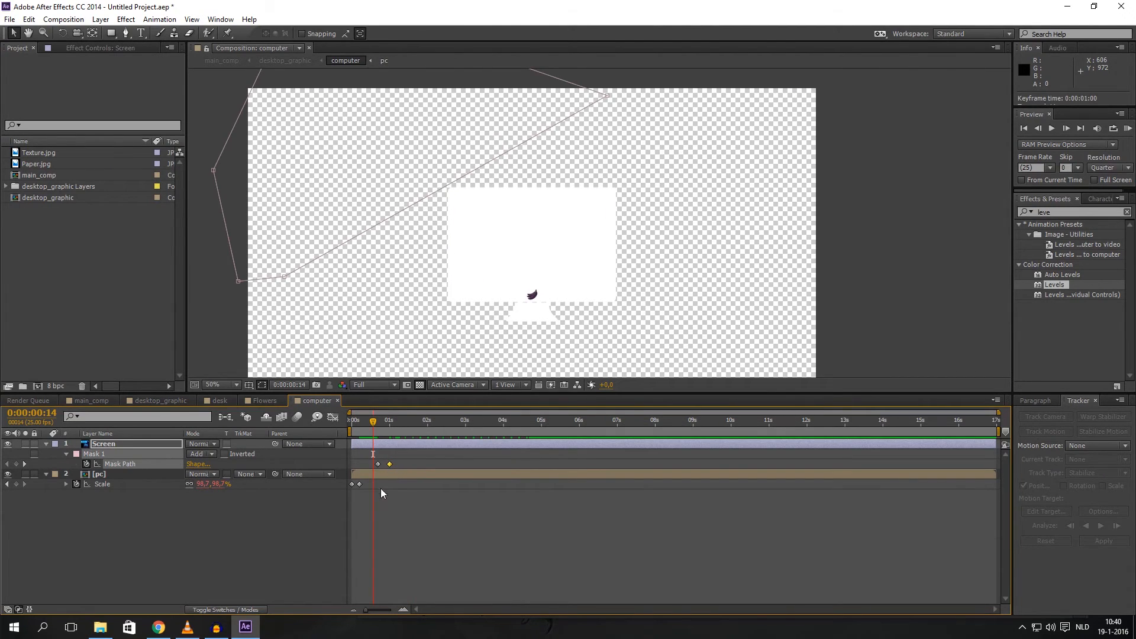
key("KP_0")
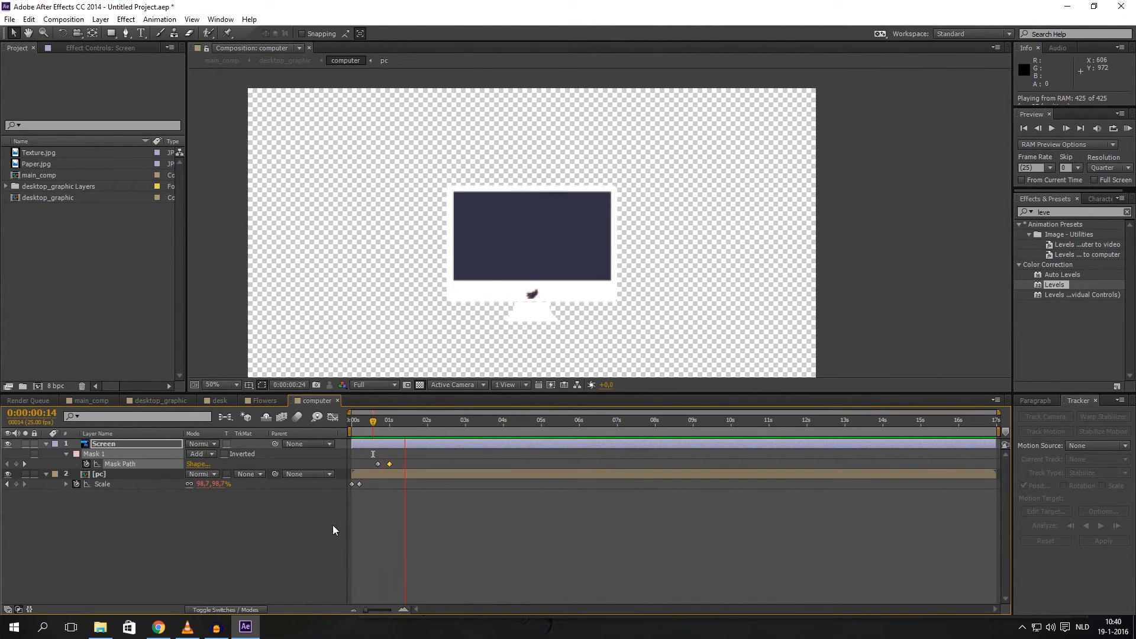
key("space")
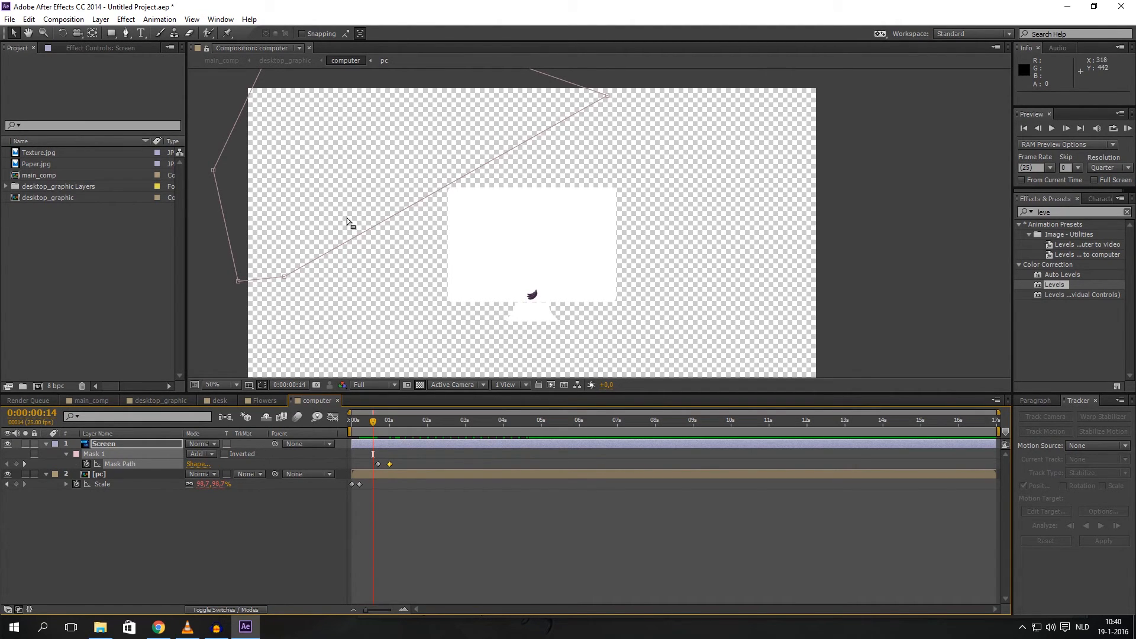
key("h")
left_click_drag(411, 155, 353, 188)
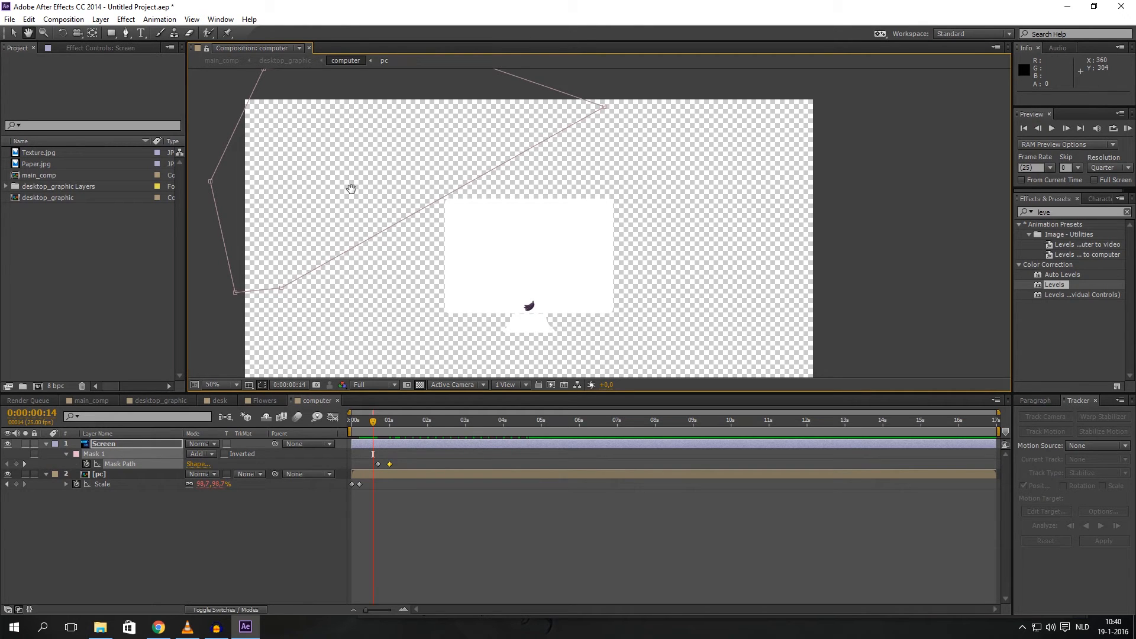
left_click_drag(371, 195, 373, 208)
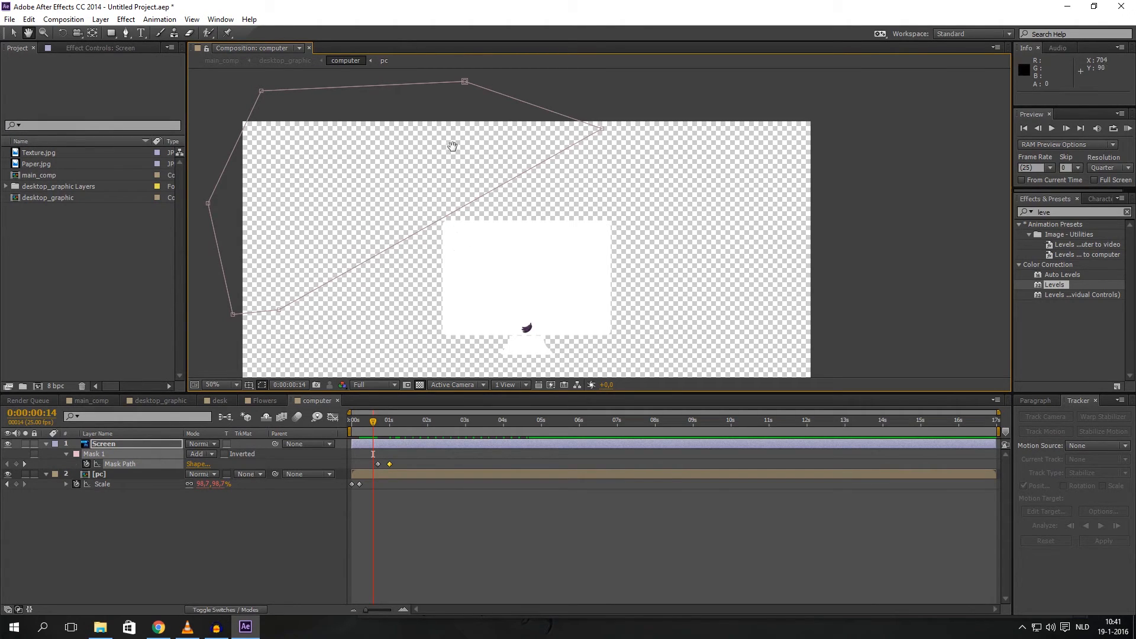
key("v")
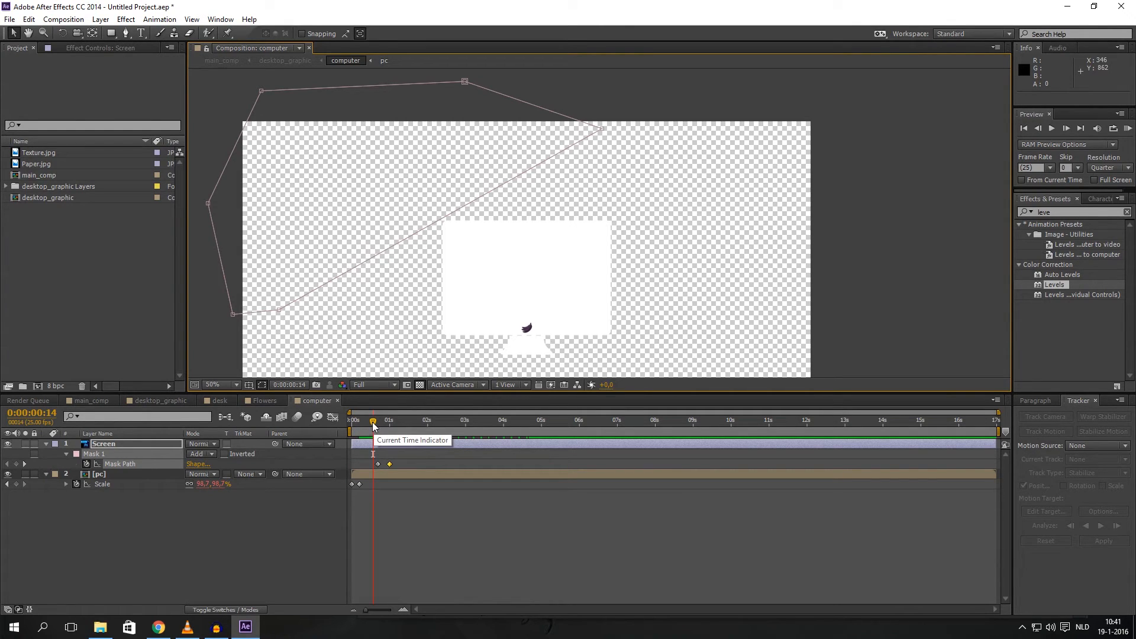
left_click_drag(373, 424, 392, 425)
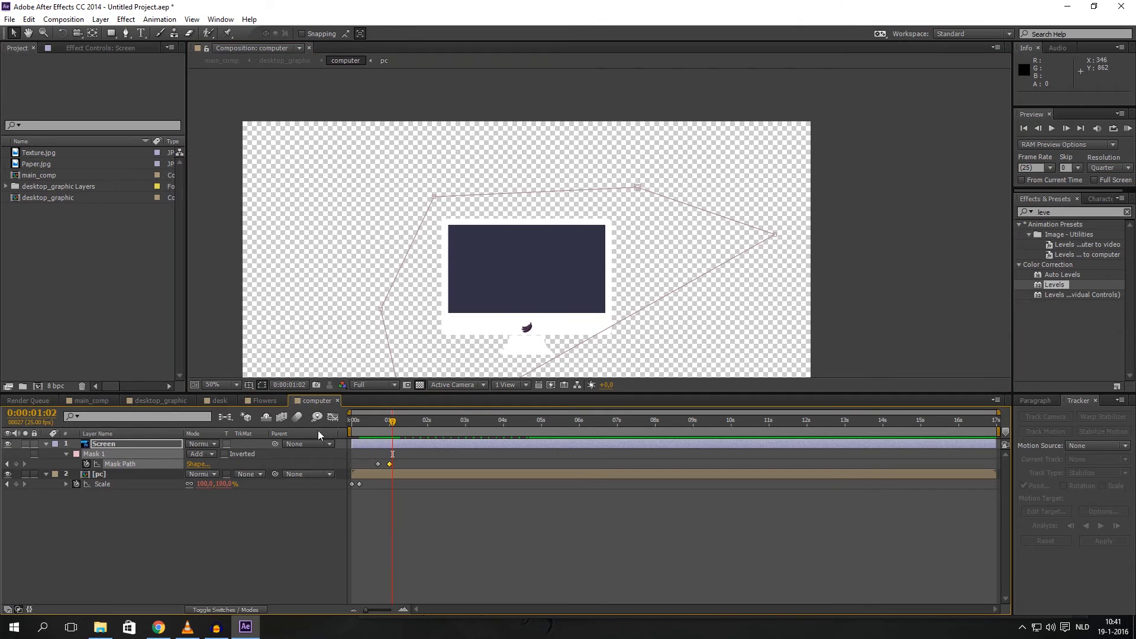
Review the opening frames of the scene in main_comp and return to the desktop_graphic composition
left_click(155, 401)
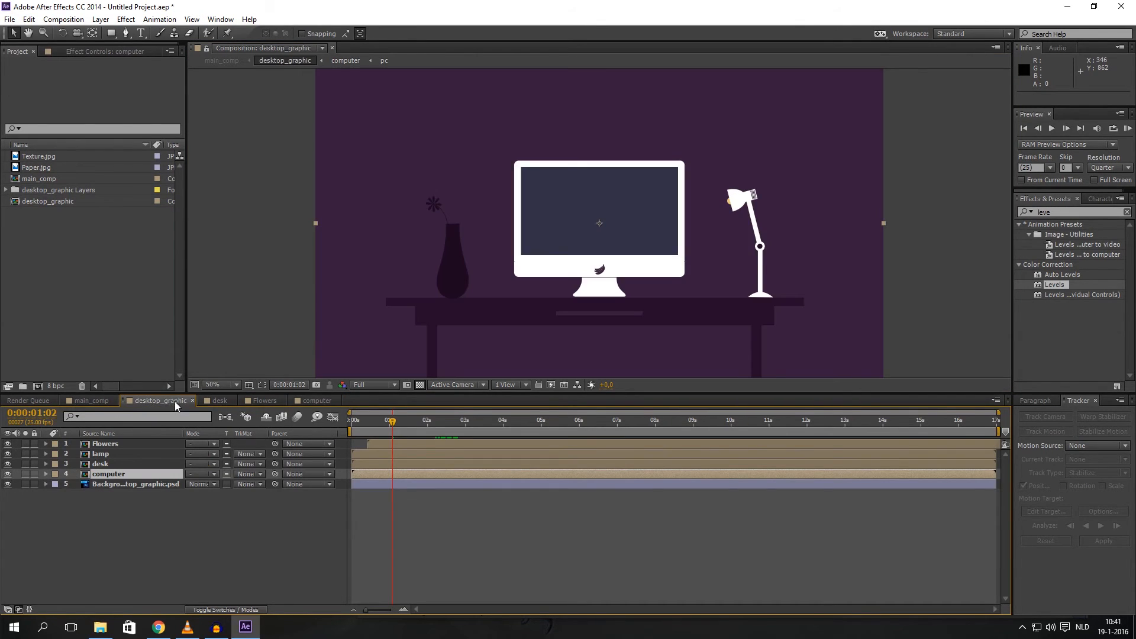
left_click(103, 401)
left_click_drag(398, 423, 357, 423)
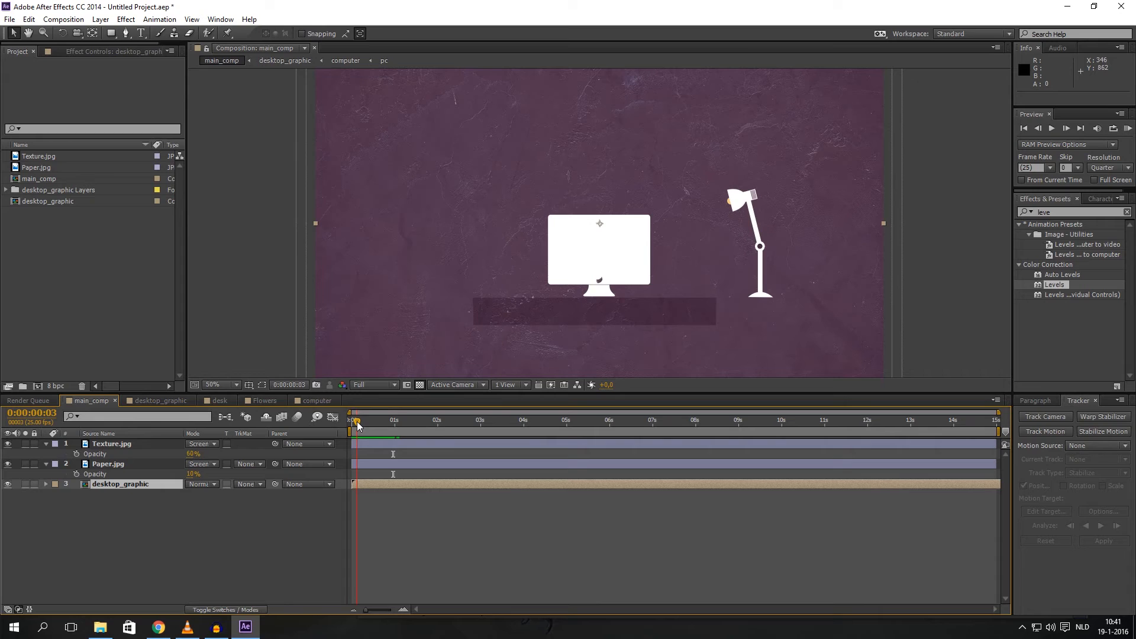
left_click(165, 402)
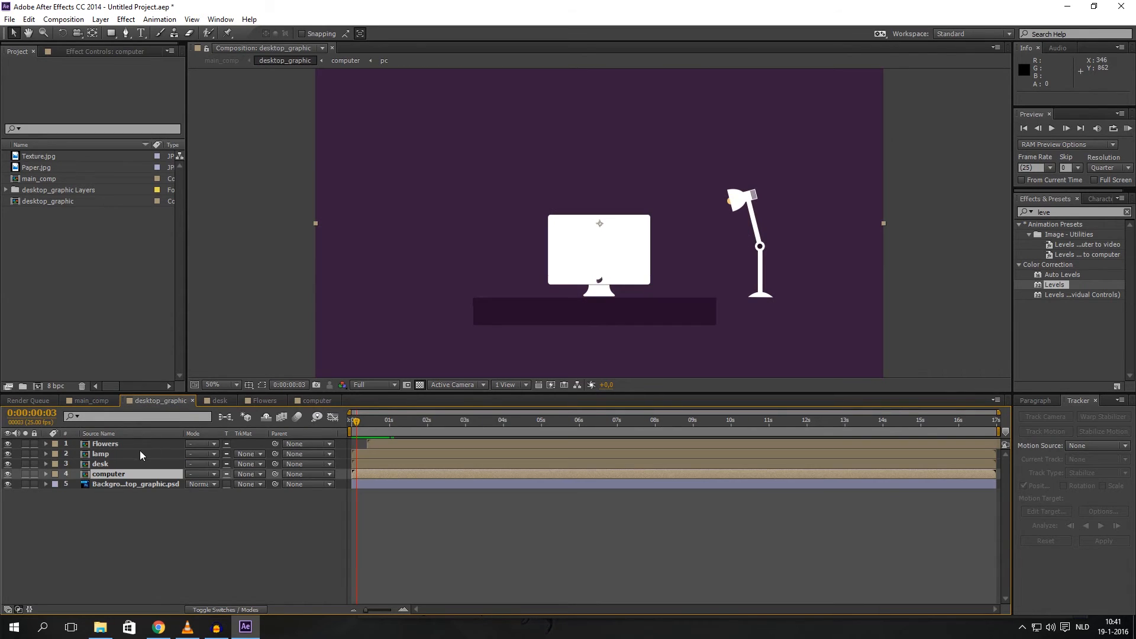
left_click(109, 462)
left_click_drag(381, 460, 393, 460)
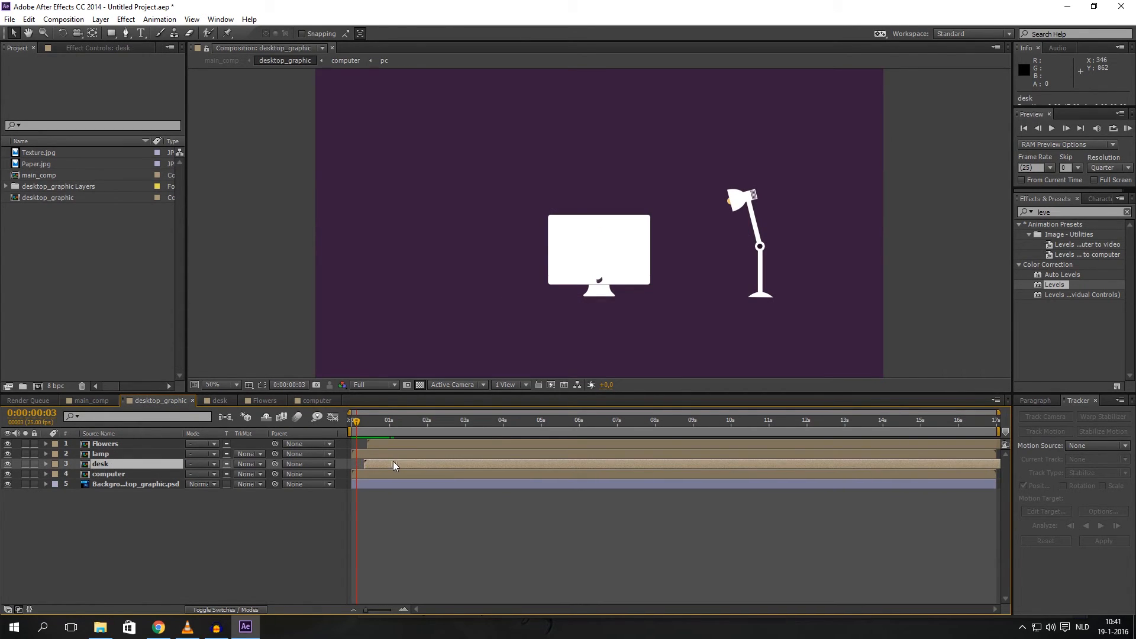
mouse_move(351, 424)
left_mouse_down()
mouse_move(365, 426)
mouse_move(338, 424)
left_mouse_up()
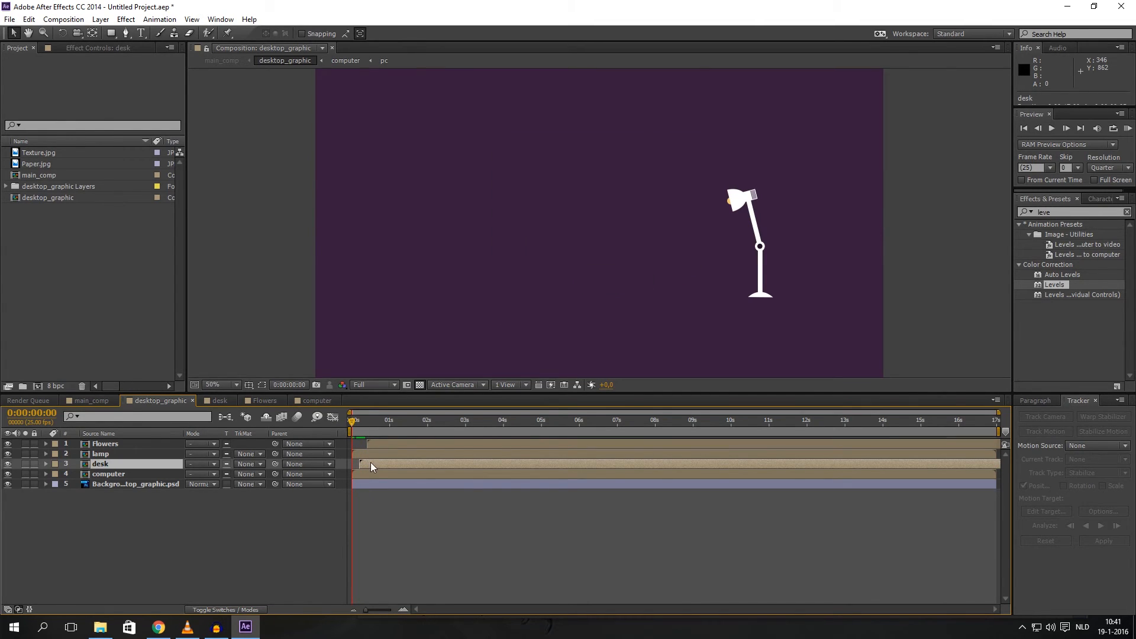
left_click_drag(366, 464, 361, 463)
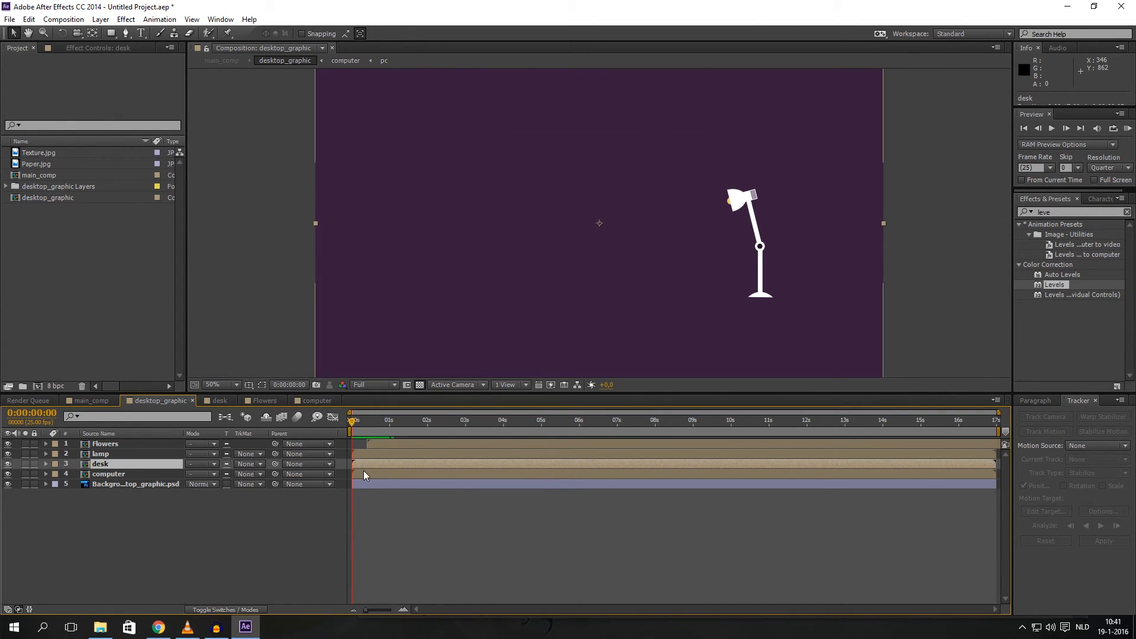
Shift the computer layer a few frames later in desktop_graphic so it grows in after the desk starts, and check the timing
left_click(363, 472)
left_click_drag(355, 423, 357, 421)
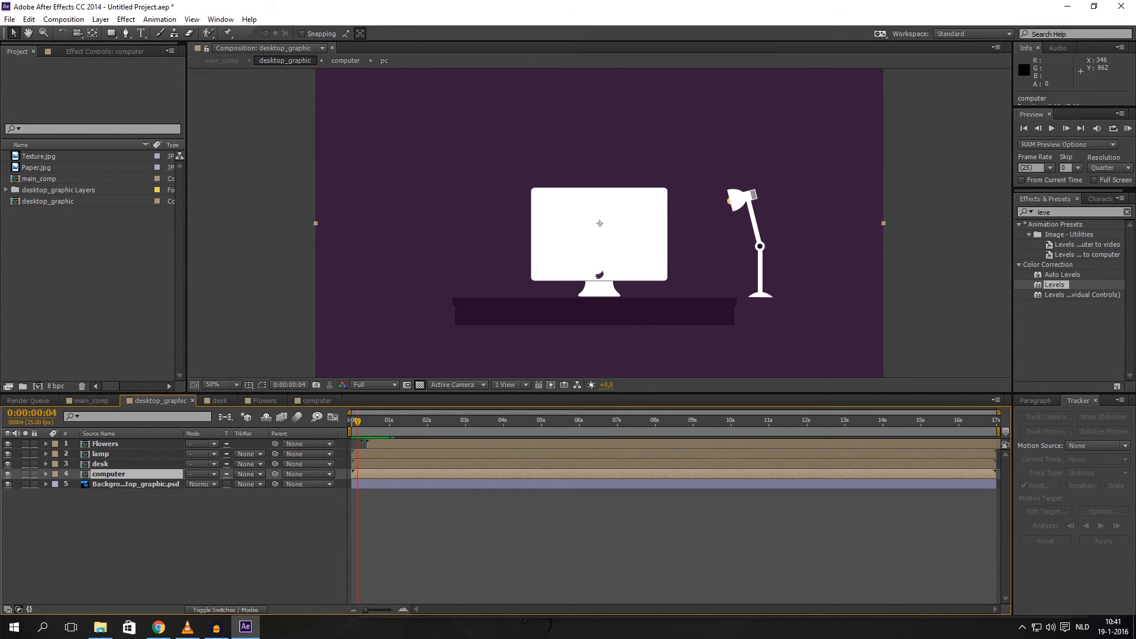
left_click_drag(365, 472, 374, 472)
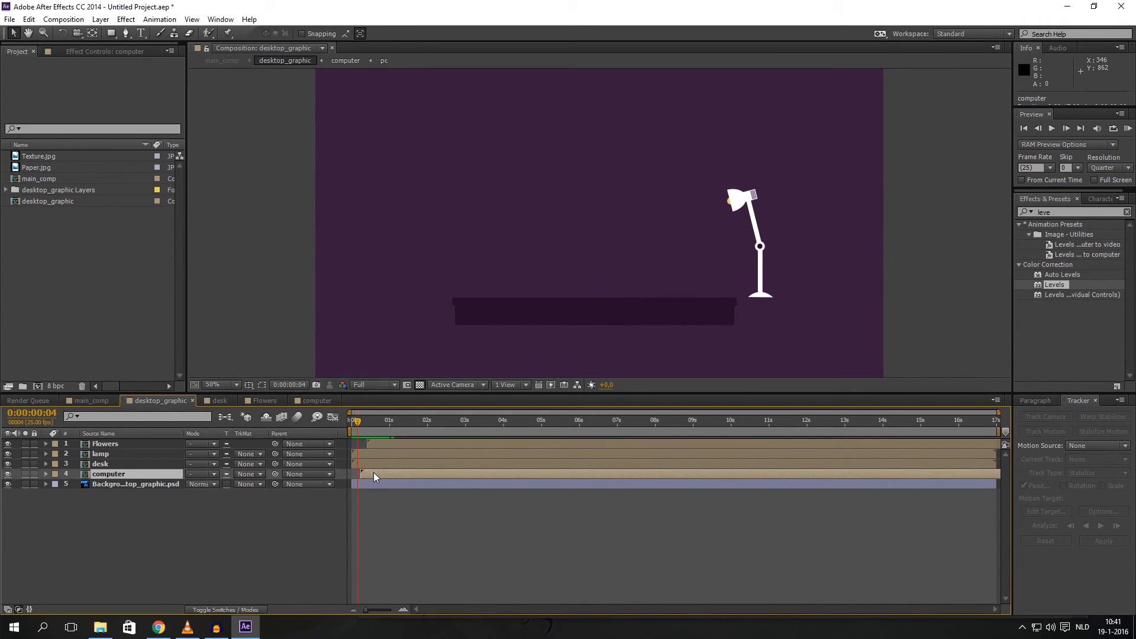
left_click_drag(357, 419, 379, 420)
key("space")
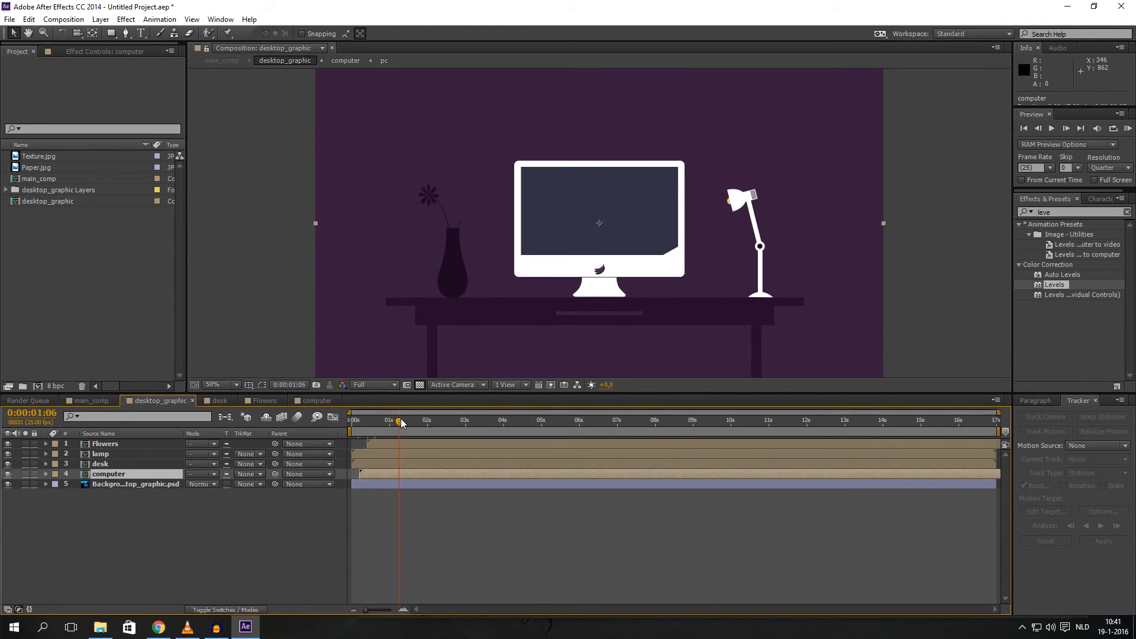
Check the lamp layer by toggling its visibility off and on, and open the lamp composition at about one second
left_click(101, 453)
left_click(9, 455)
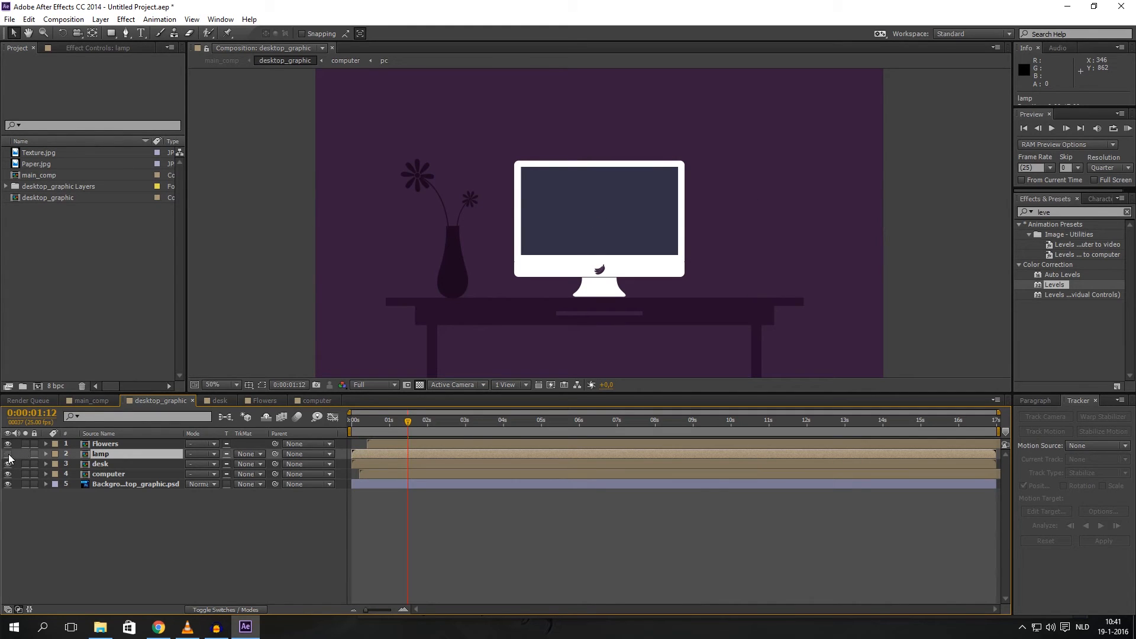
left_click(8, 454)
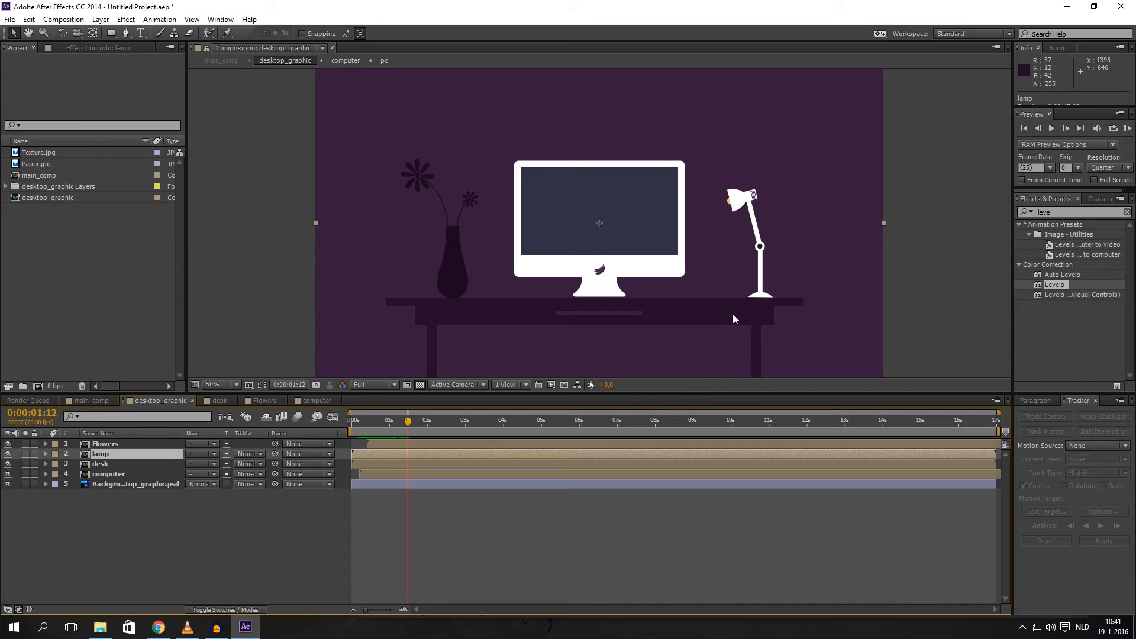
double_click(123, 451)
left_click_drag(406, 424, 388, 426)
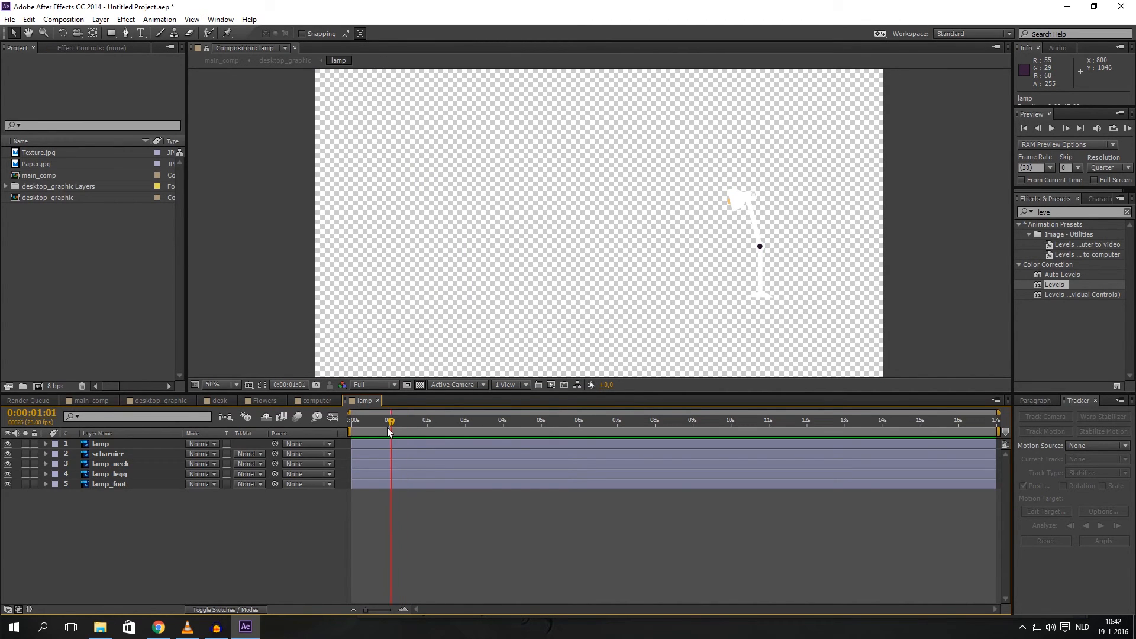
Move the lamp_neck layer's anchor point onto the hinge at the neck's lower end and reveal the layer's rotation
left_click(126, 465)
key("s")
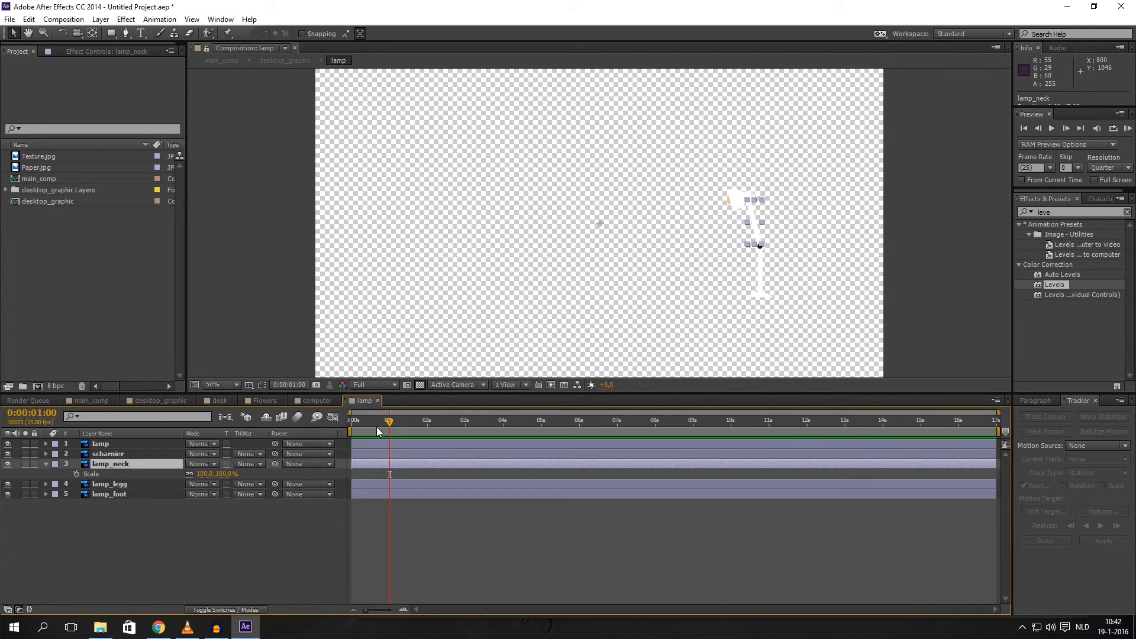
scroll(810, 245, "up", 1)
key("space")
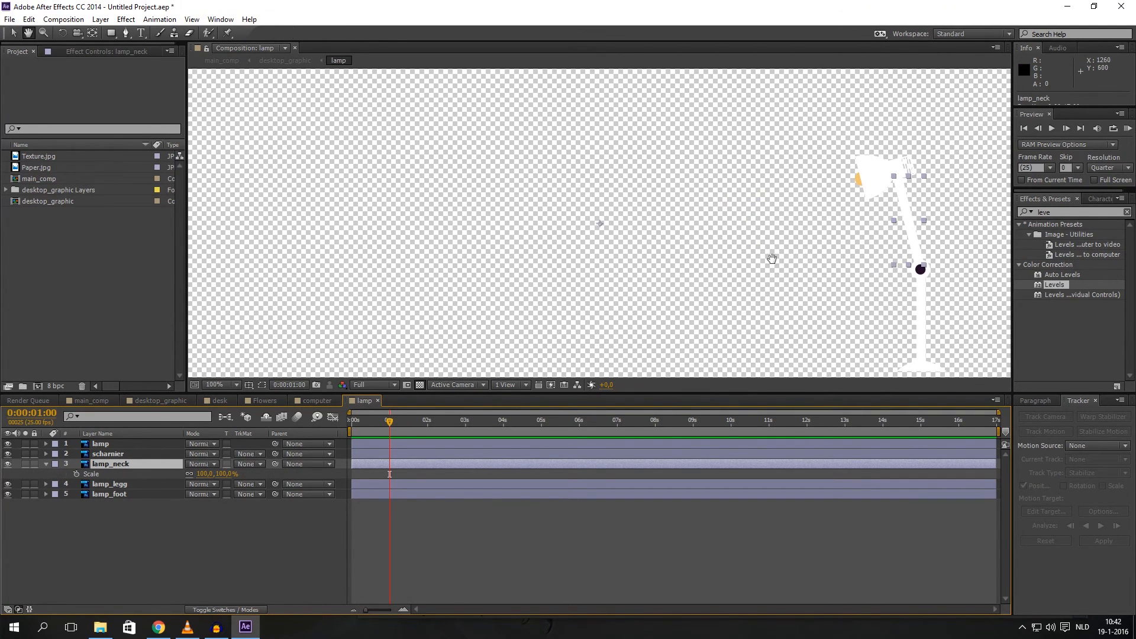
left_click_drag(772, 258, 528, 251)
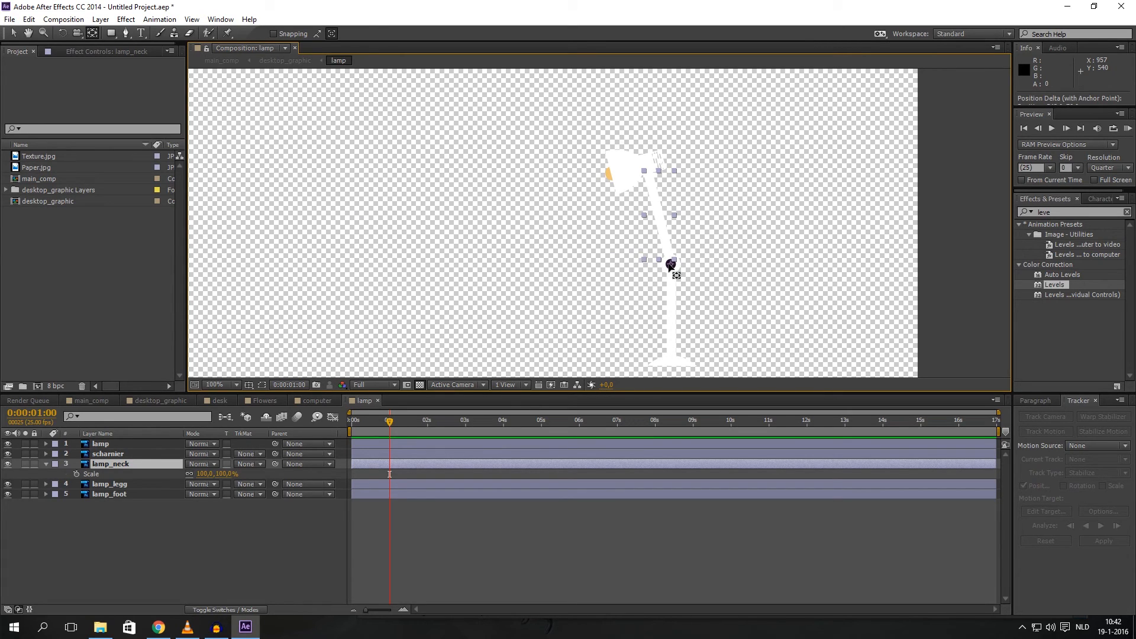
left_click(116, 460)
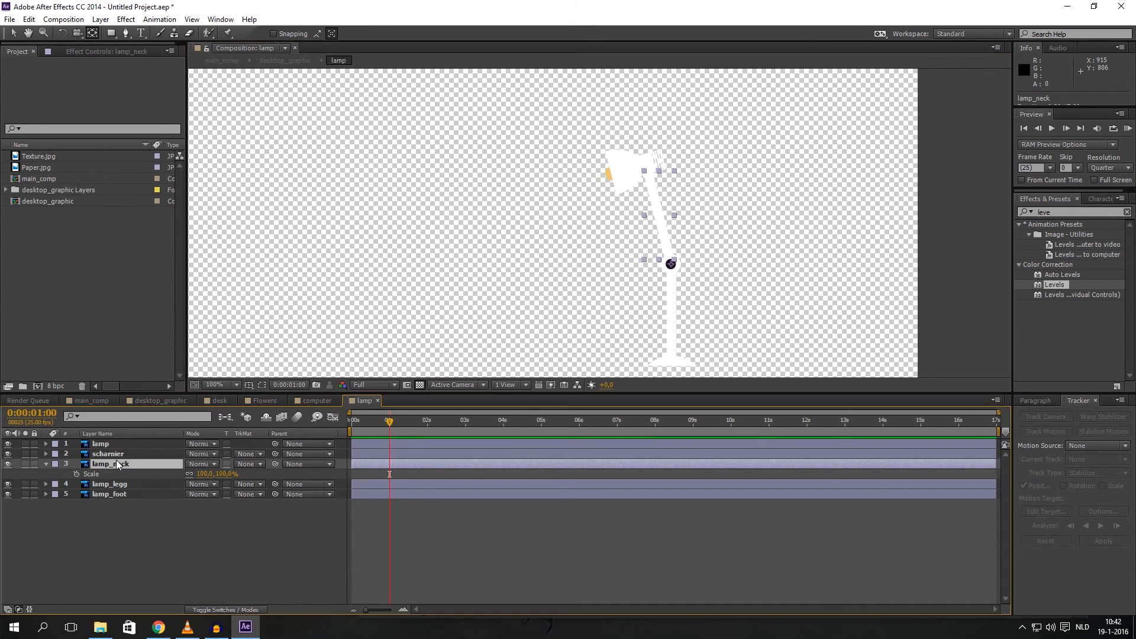
key("t")
key("r")
Try rotating the lamp_neck layer to -6° about the hinge, and undo the rotation
mouse_move(197, 474)
left_mouse_down()
mouse_move(211, 474)
mouse_move(141, 474)
mouse_move(214, 474)
left_mouse_up()
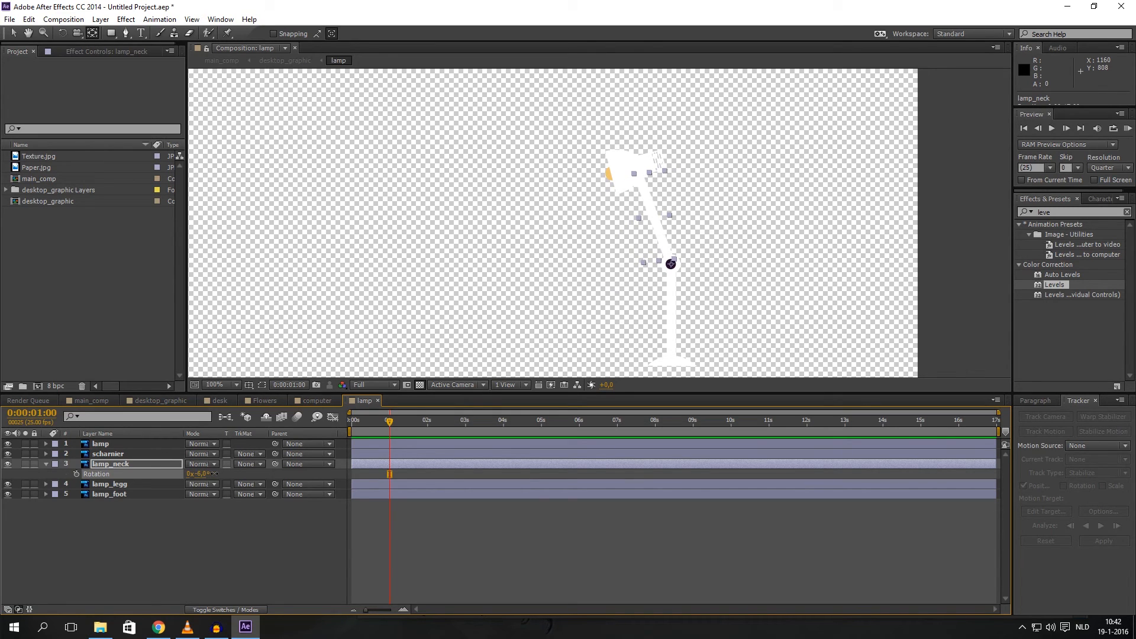
key("ctrl+z")
key("ctrl+z")
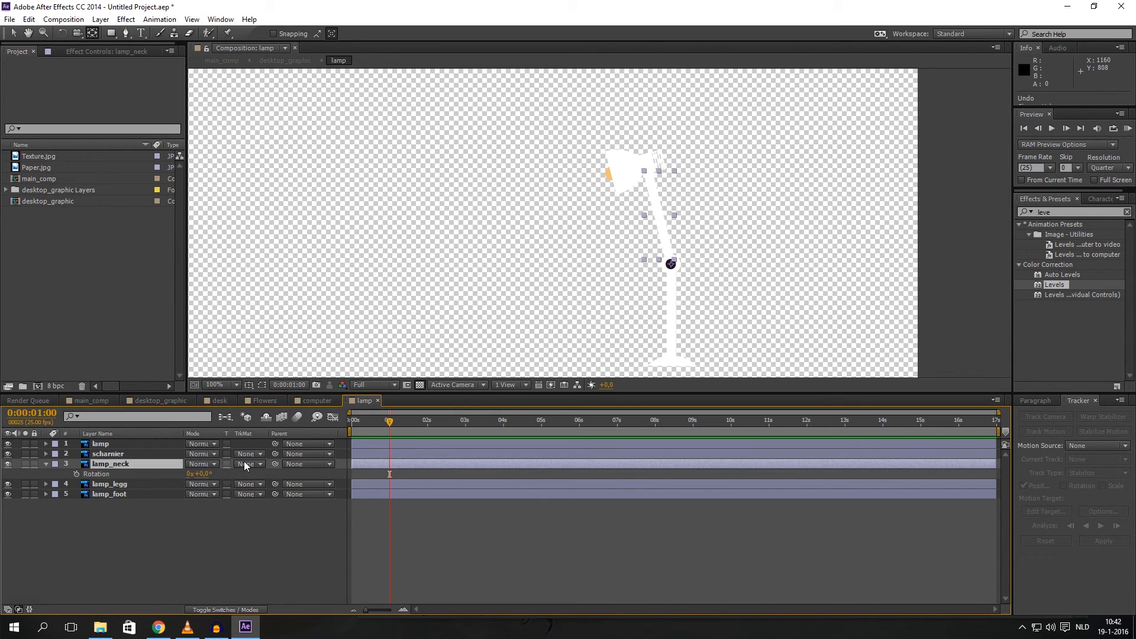
left_click(265, 513)
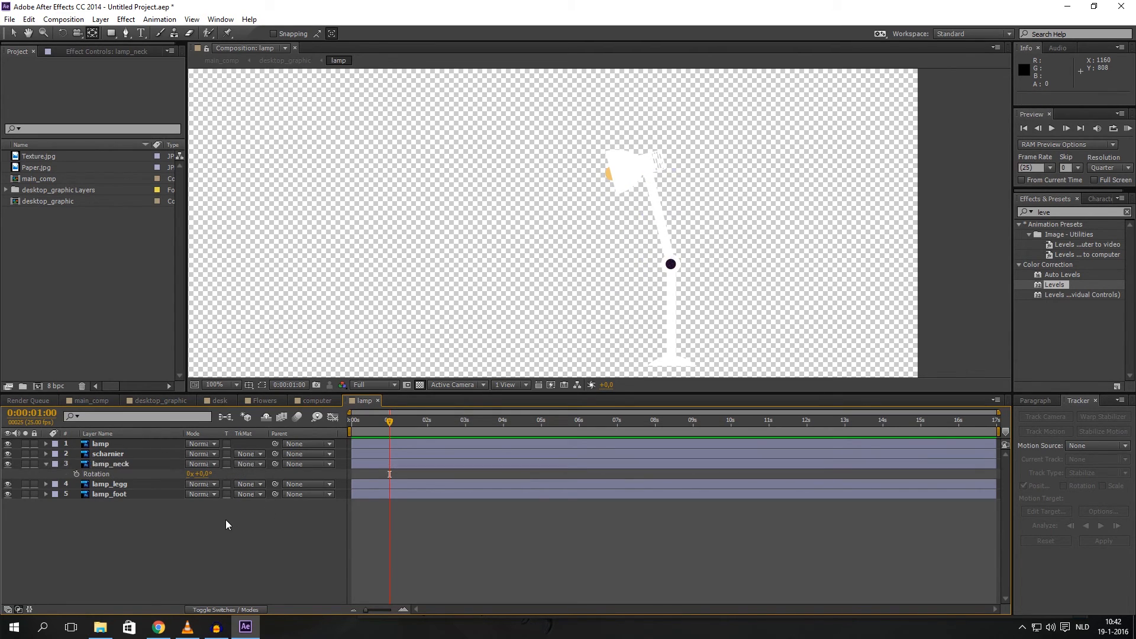
Parent the lamp layer to lamp_neck, set the lamp_neck rotation to 15°, and check the upright lamp in main_comp
left_click(106, 445)
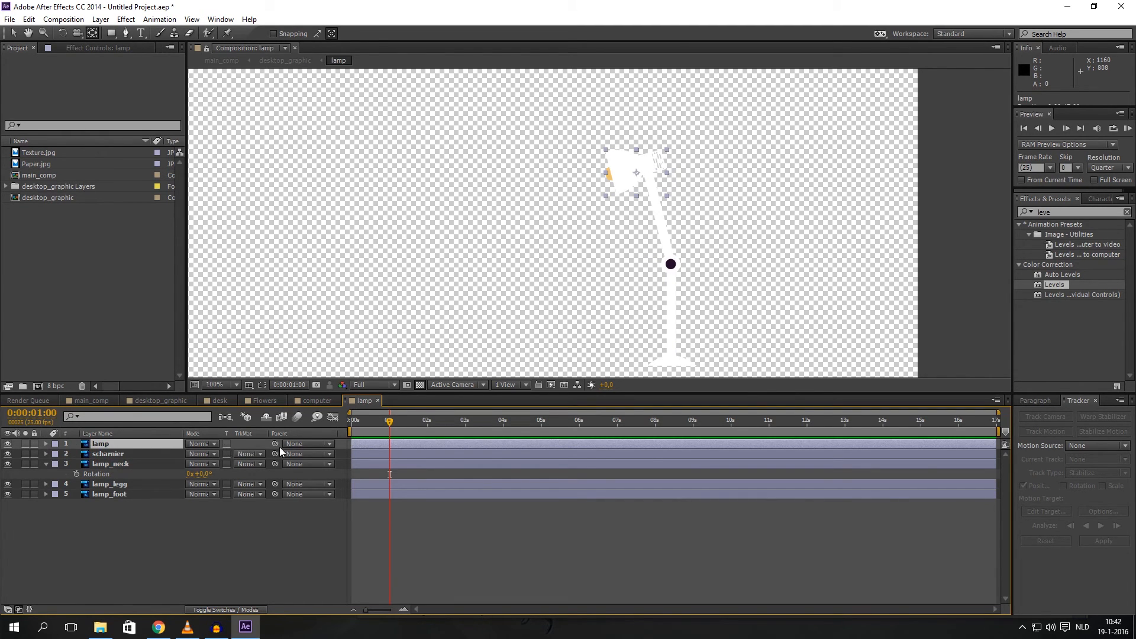
left_click_drag(275, 444, 130, 464)
left_click(134, 466)
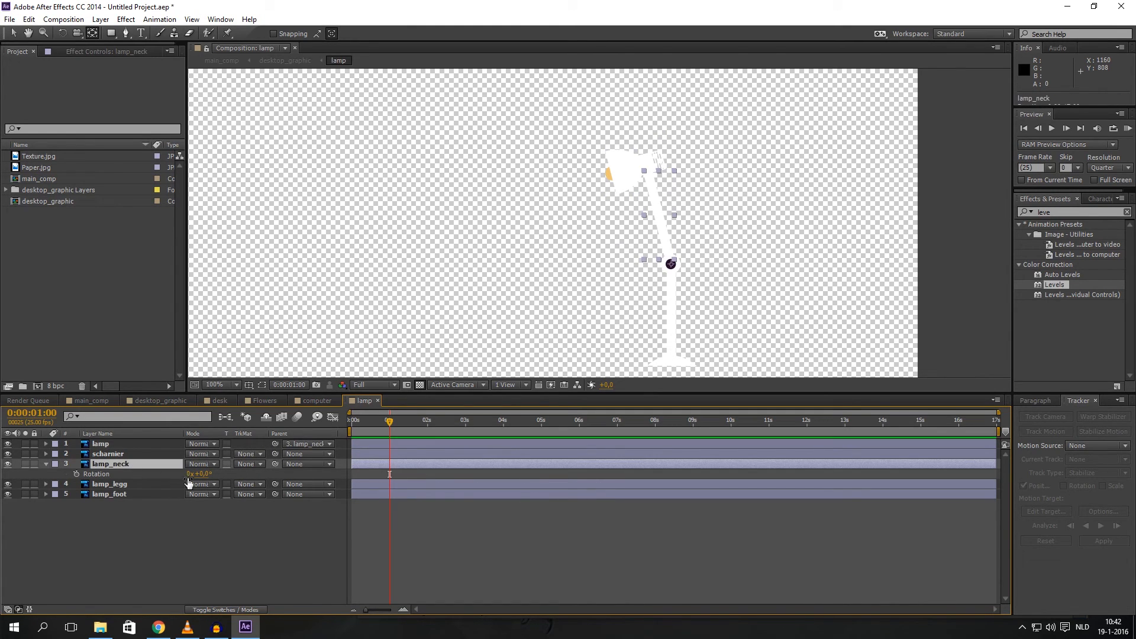
left_click_drag(200, 474, 225, 474)
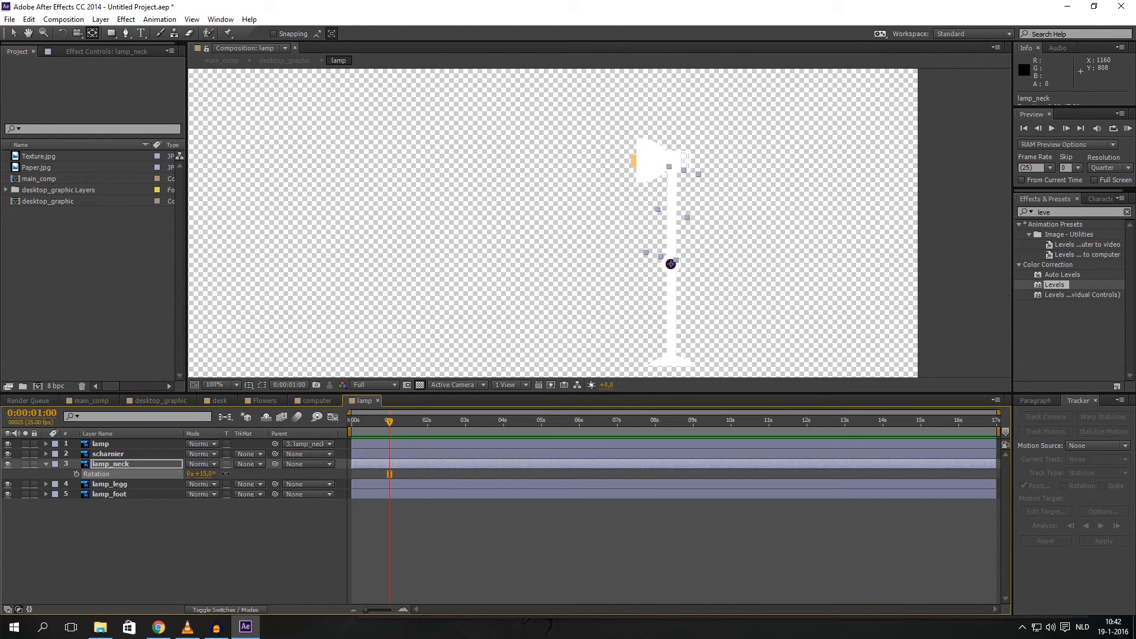
left_click(98, 401)
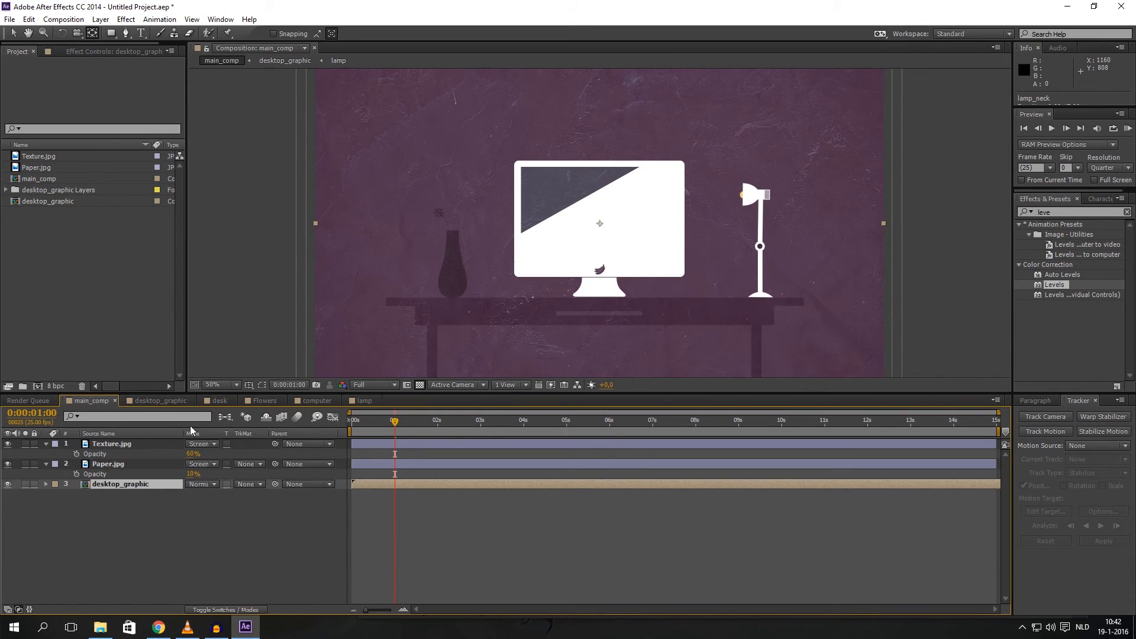
left_click(363, 402)
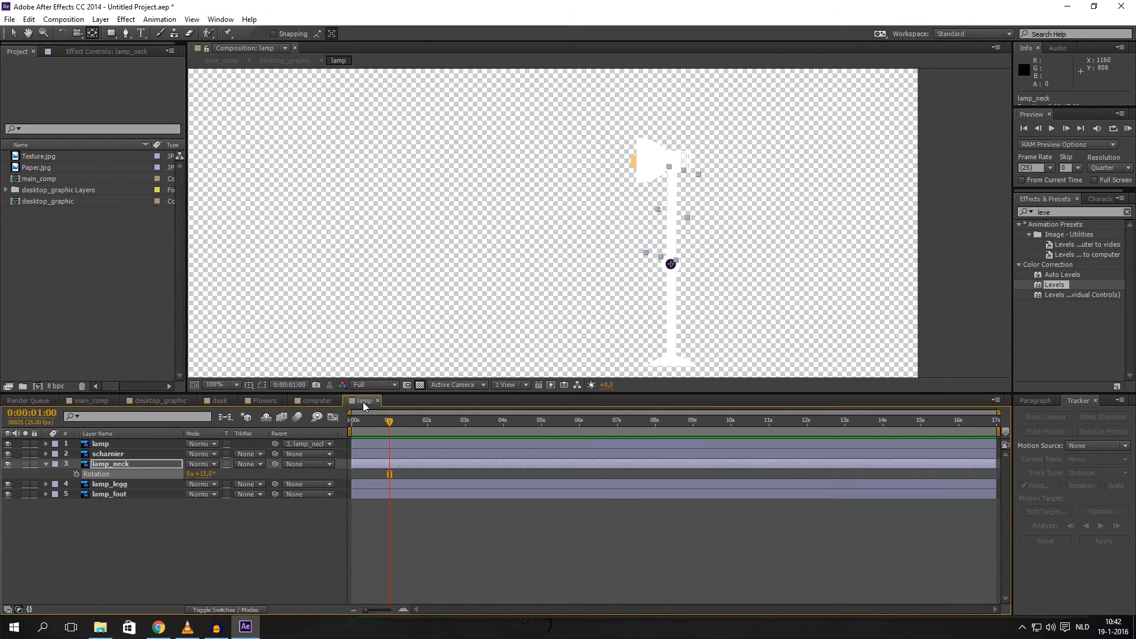
Reveal the lamp layer's rotation and try folding the lamp, with the head at -53° and lamp_neck at -40°
left_click(166, 452)
left_click(161, 445)
key("r")
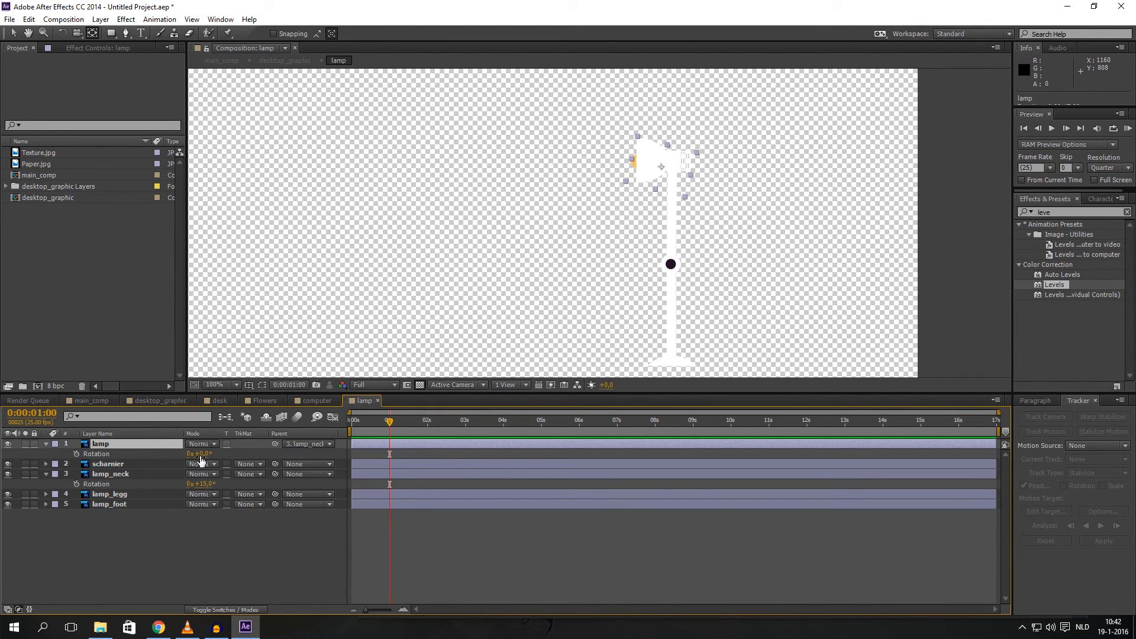
left_click_drag(201, 460, 160, 484)
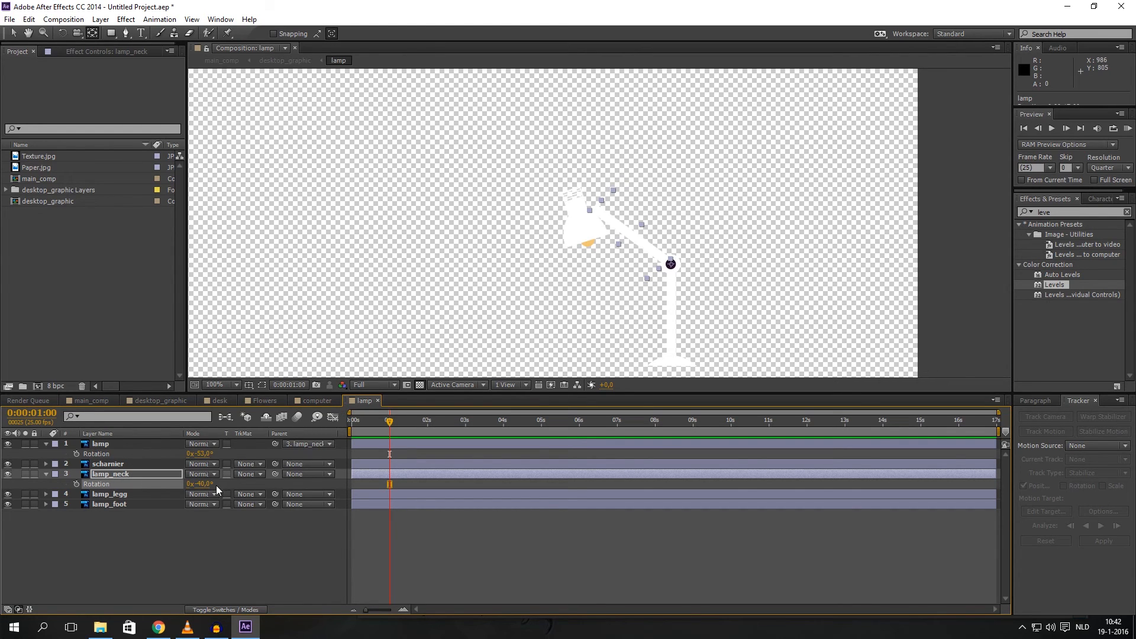
left_click_drag(204, 484, 238, 454)
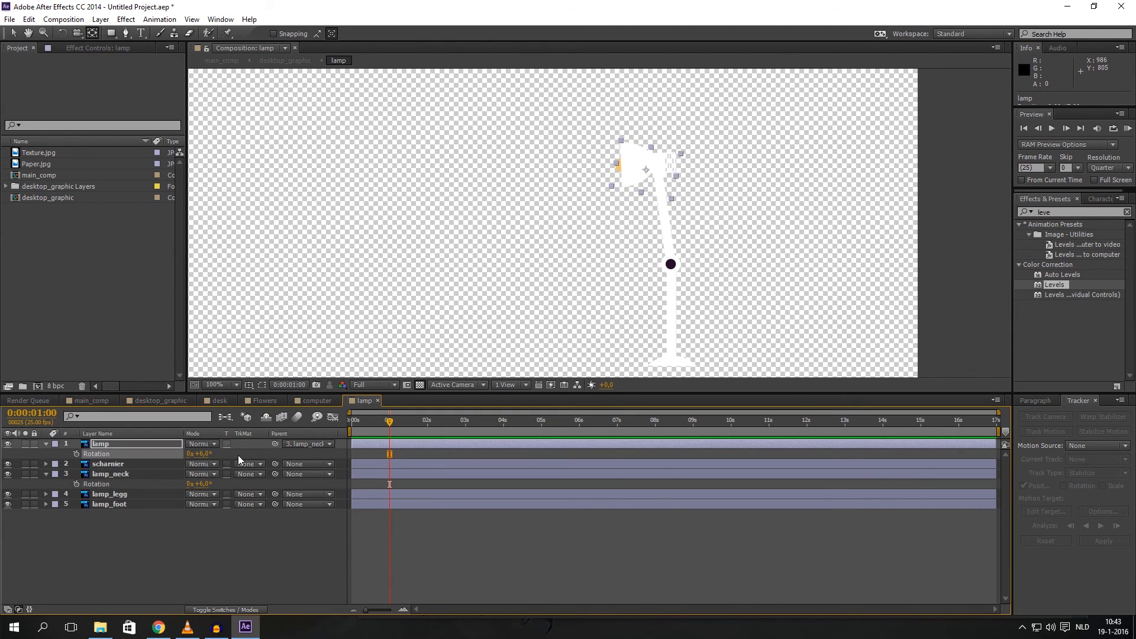
Reset the rotation of both the lamp and lamp_neck layers to 0°
left_click_drag(208, 454, 201, 453)
left_click(202, 454)
type("0")
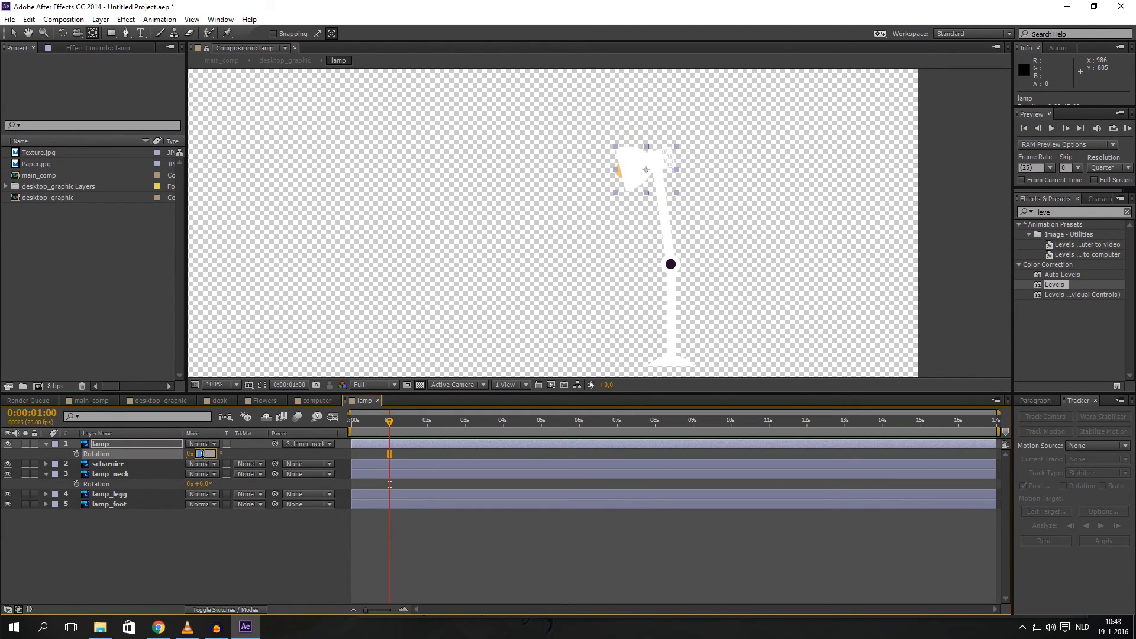
key("Return")
left_click(206, 484)
type("0")
key("Return")
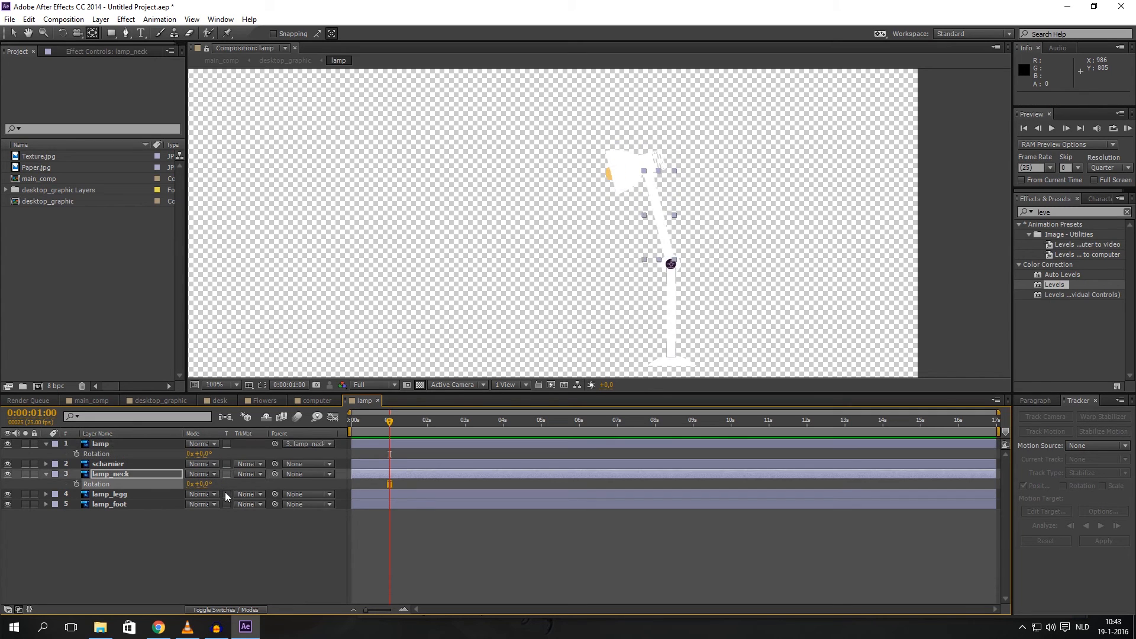
Check the lamp's pose in desktop_graphic and main_comp, moving the main_comp time to 0:00:00:22
left_click(164, 401)
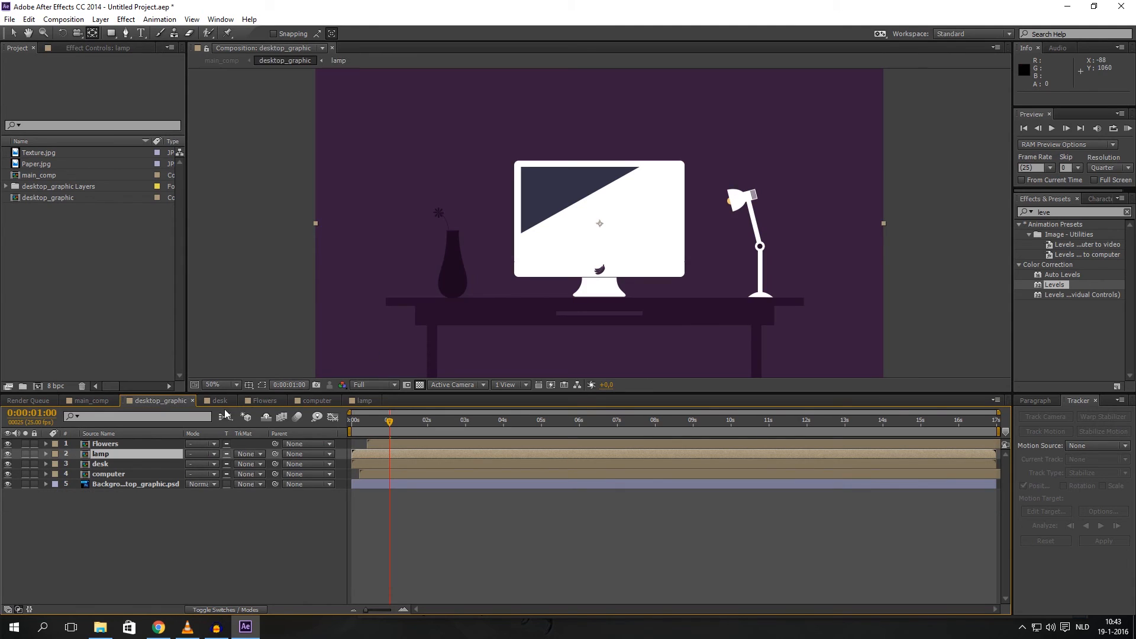
left_click(106, 407)
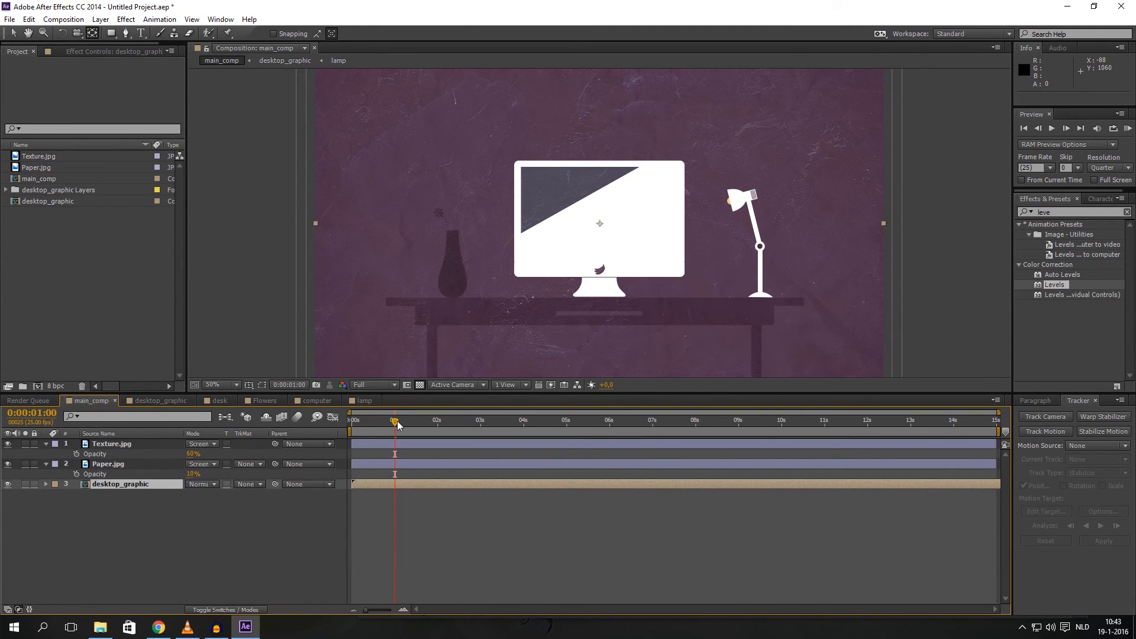
mouse_move(395, 421)
left_mouse_down()
mouse_move(366, 429)
mouse_move(390, 428)
left_mouse_up()
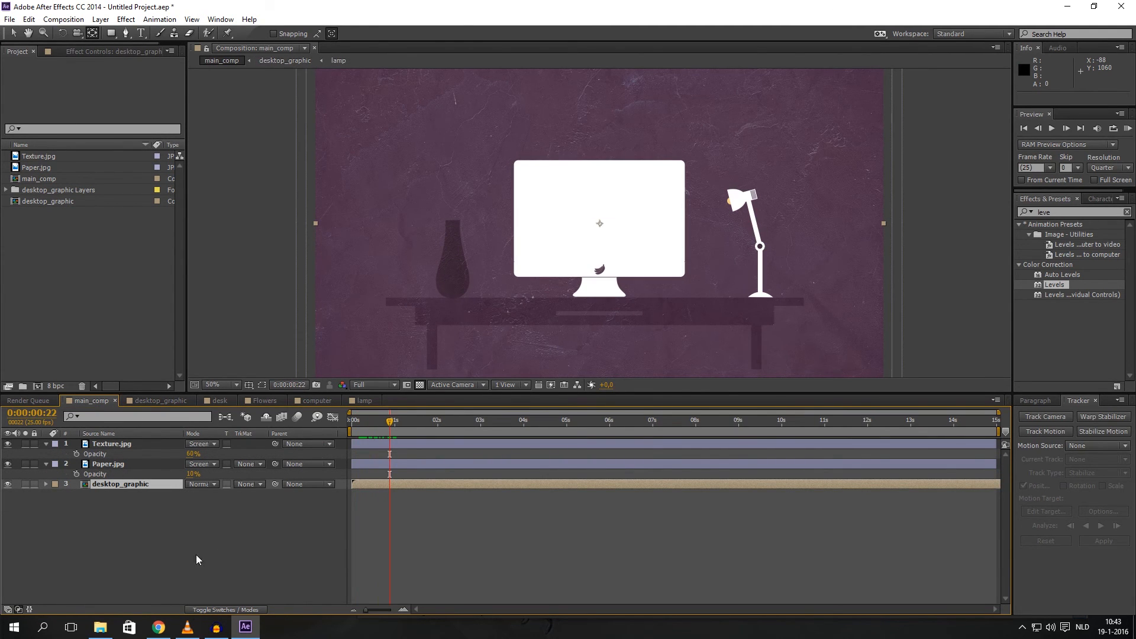
Switch to VLC and examine the profile, login and welcome animations in main_comp.mp4 up to about 11 seconds
left_click(187, 627)
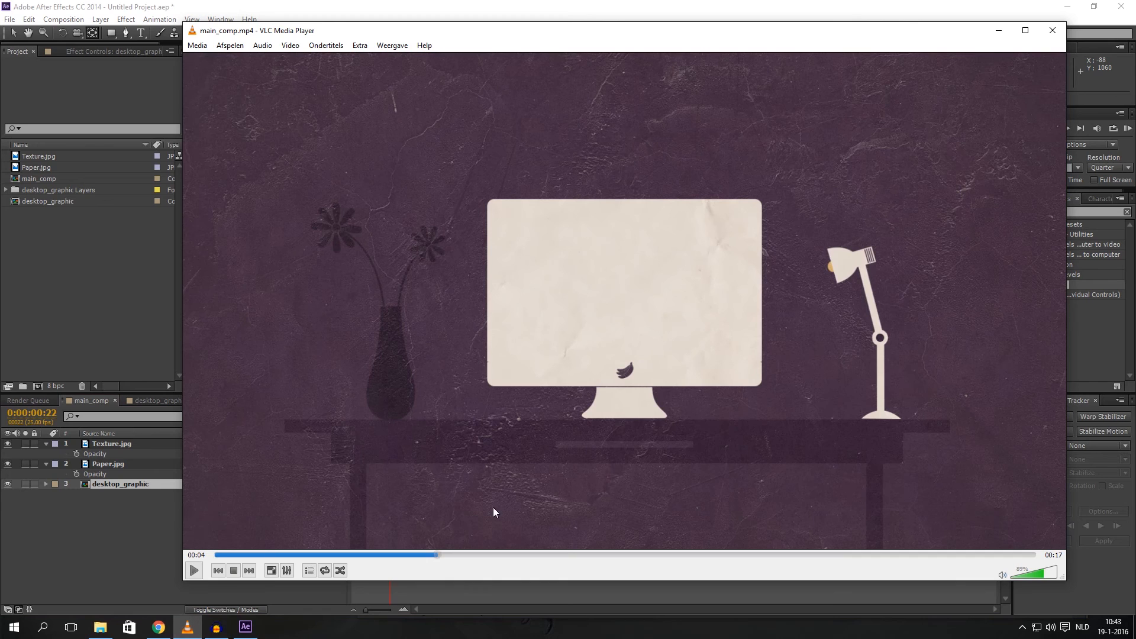
left_click(513, 554)
left_click(553, 556)
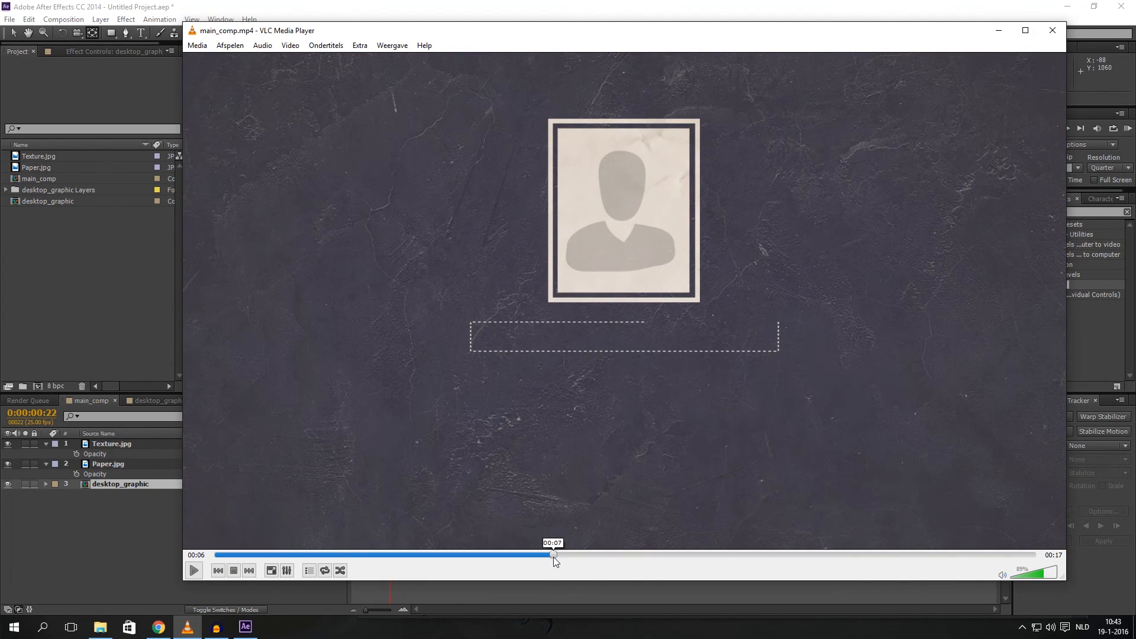
left_click(530, 555)
left_click(528, 555)
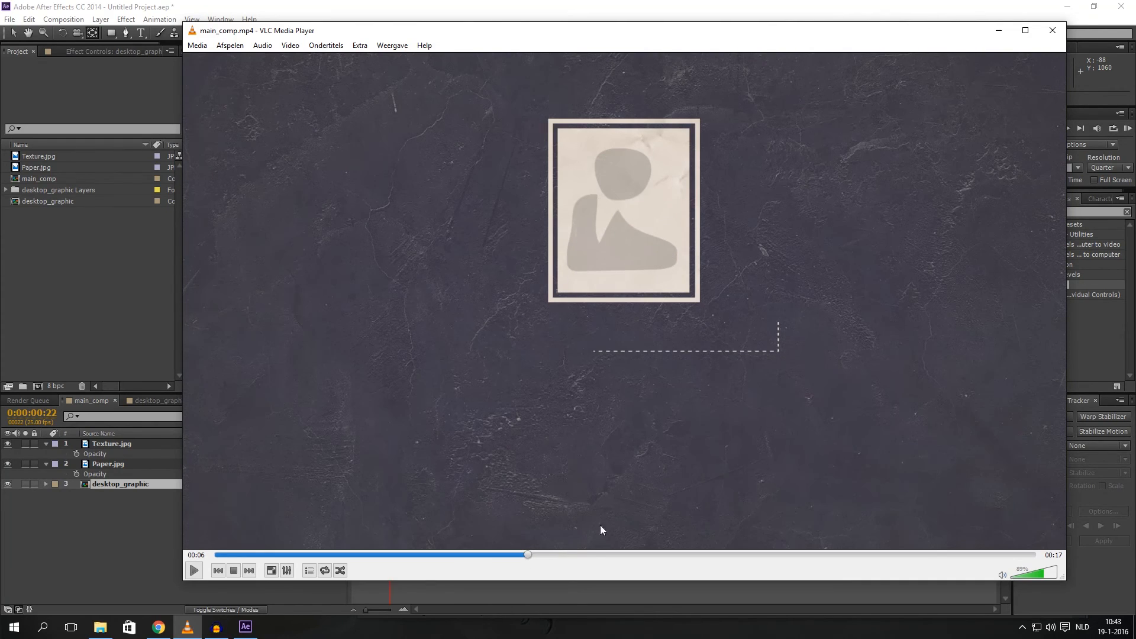
left_click(594, 556)
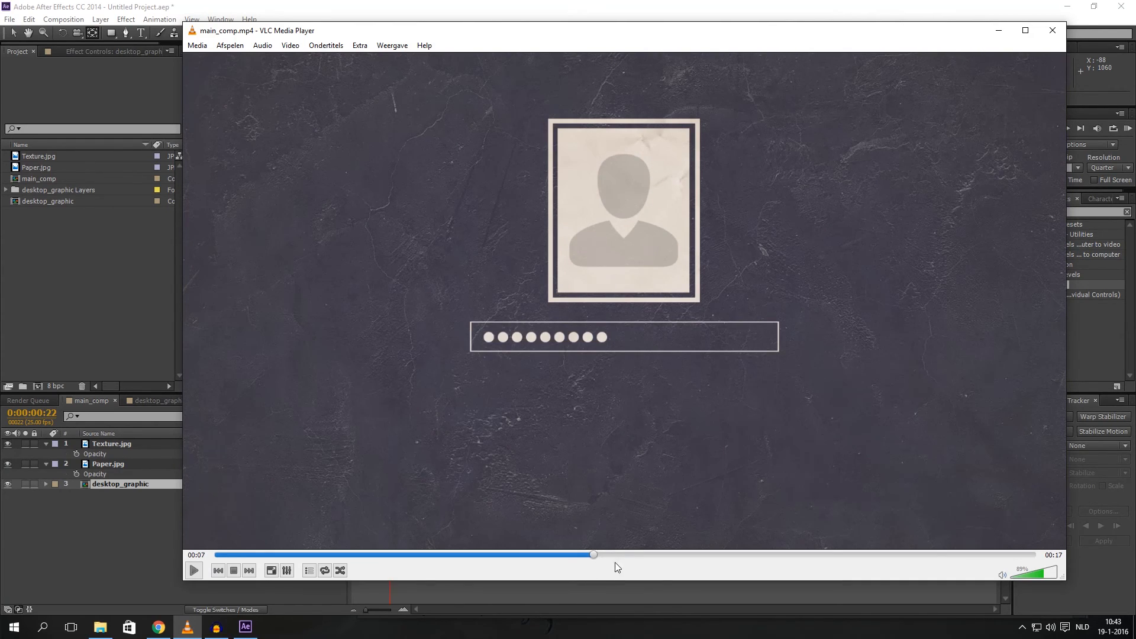
left_click(637, 556)
left_click(651, 554)
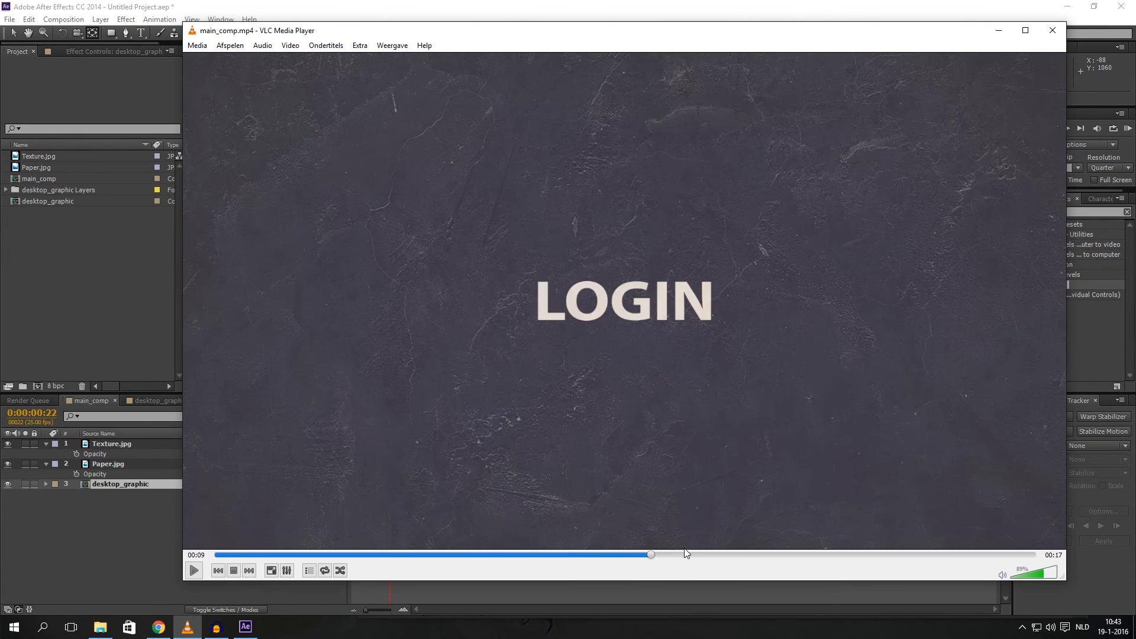
left_click(690, 555)
left_click_drag(722, 555, 791, 556)
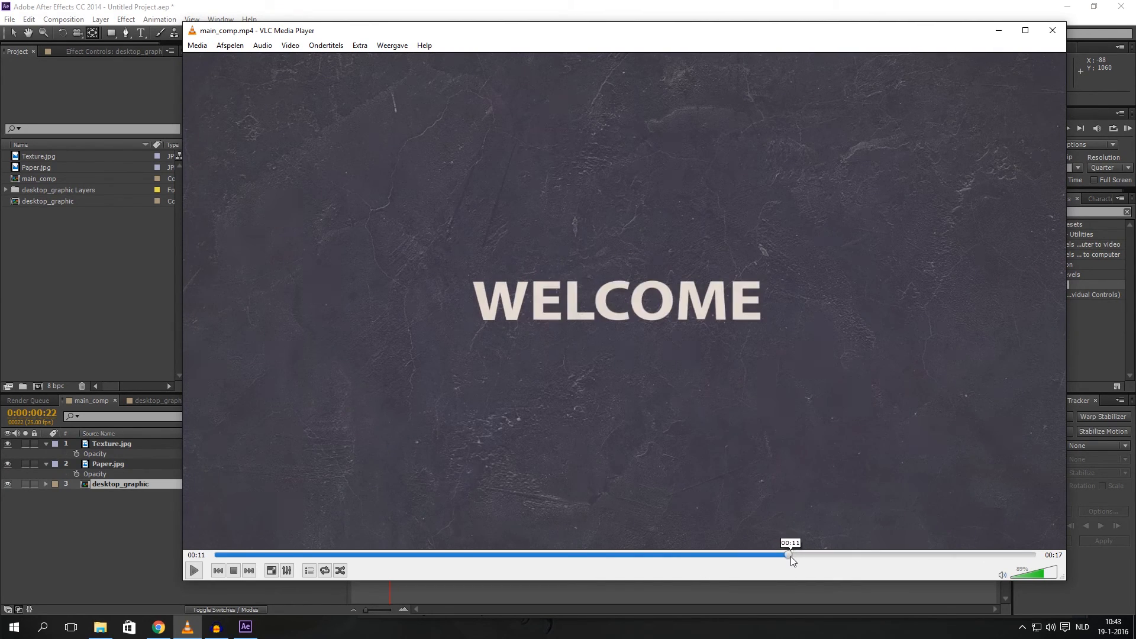
Switch back to After Effects and deselect the desktop_graphic layer in main_comp
left_click(583, 11)
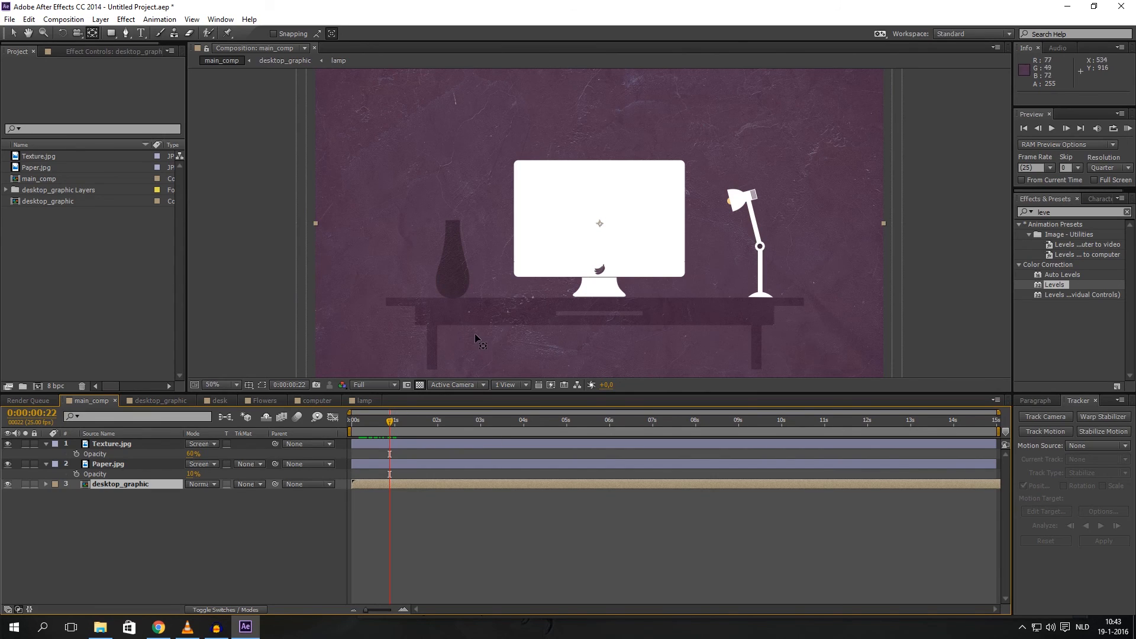
key("space")
left_click_drag(505, 312, 495, 280)
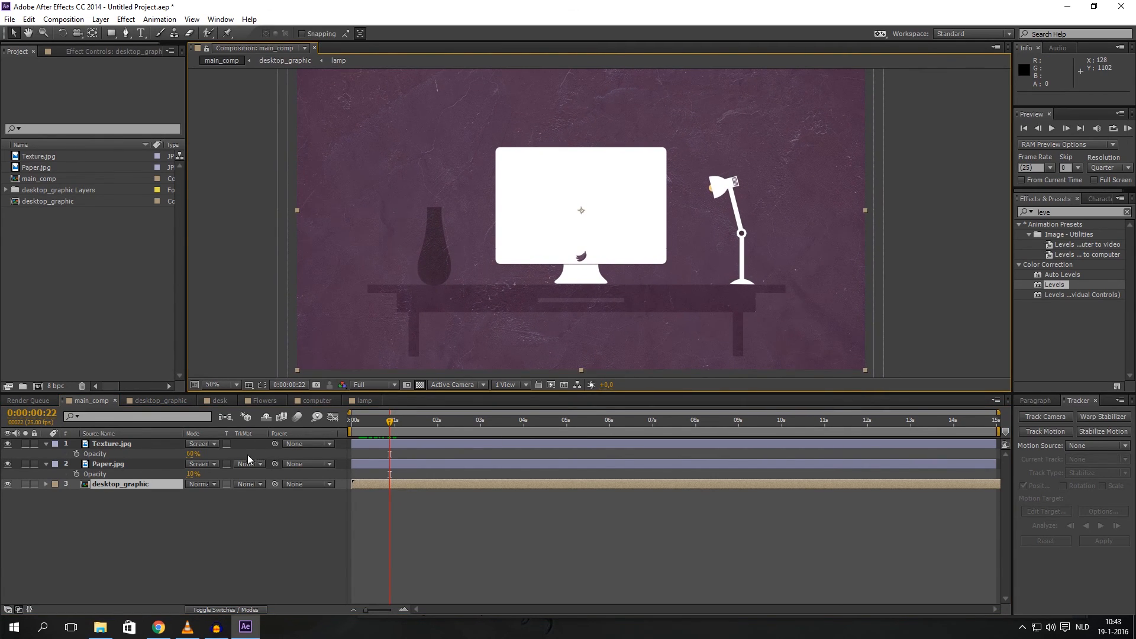
left_click(237, 518)
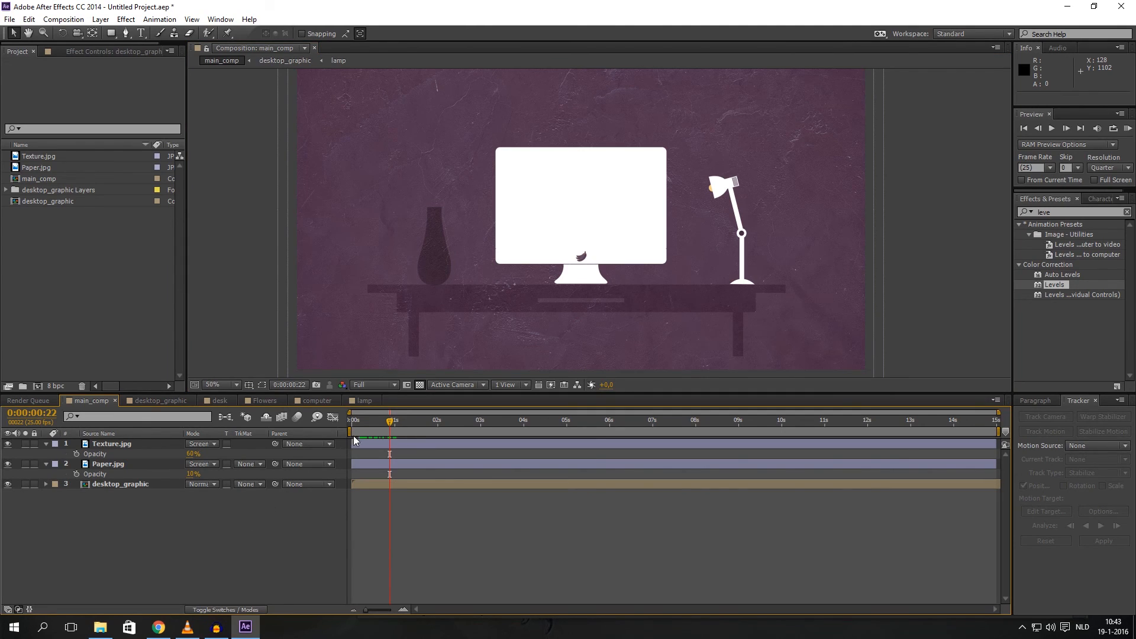